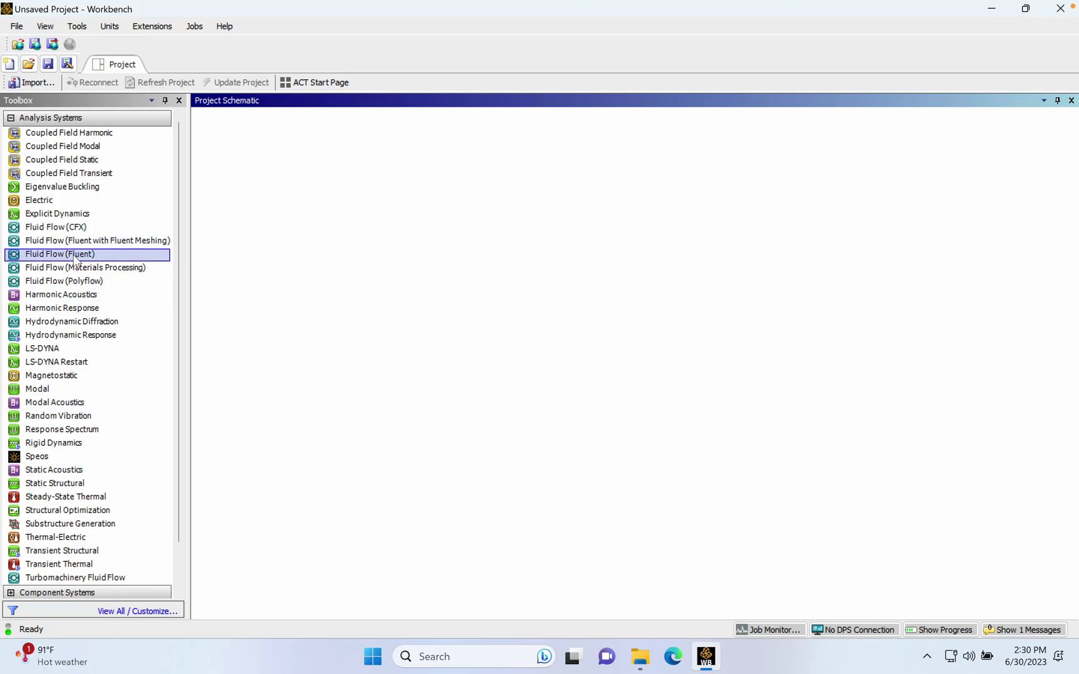
- Add a standalone Fluid Flow (Fluent) system to the project and start a new DesignModeler geometry for it
left_click_drag(57, 256, 297, 187)
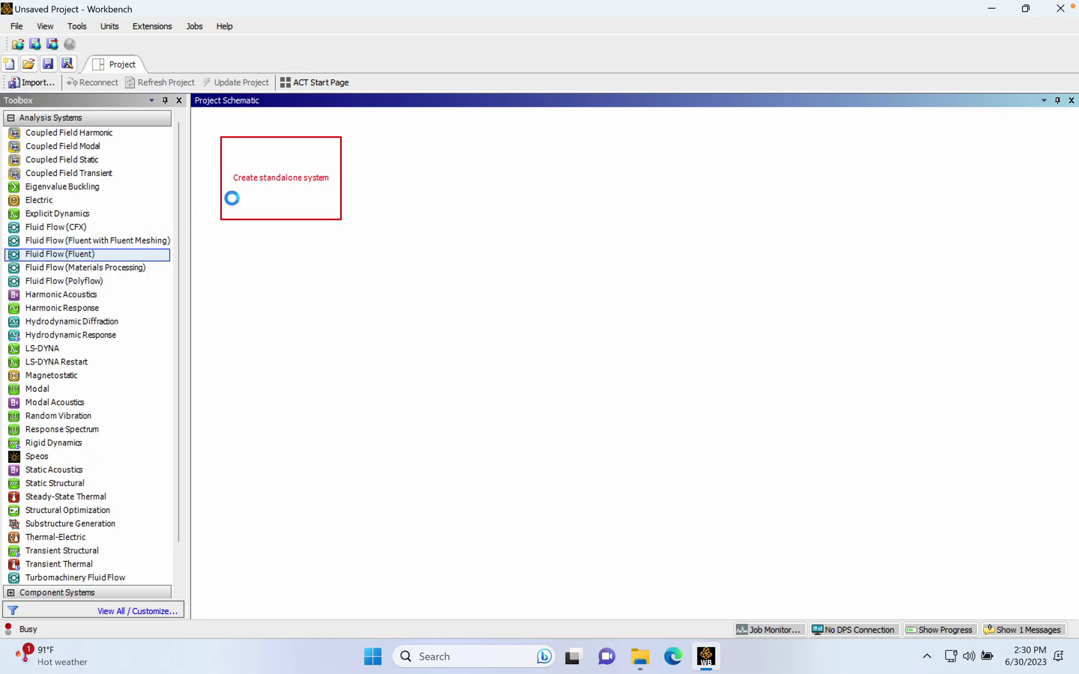
left_click(314, 180)
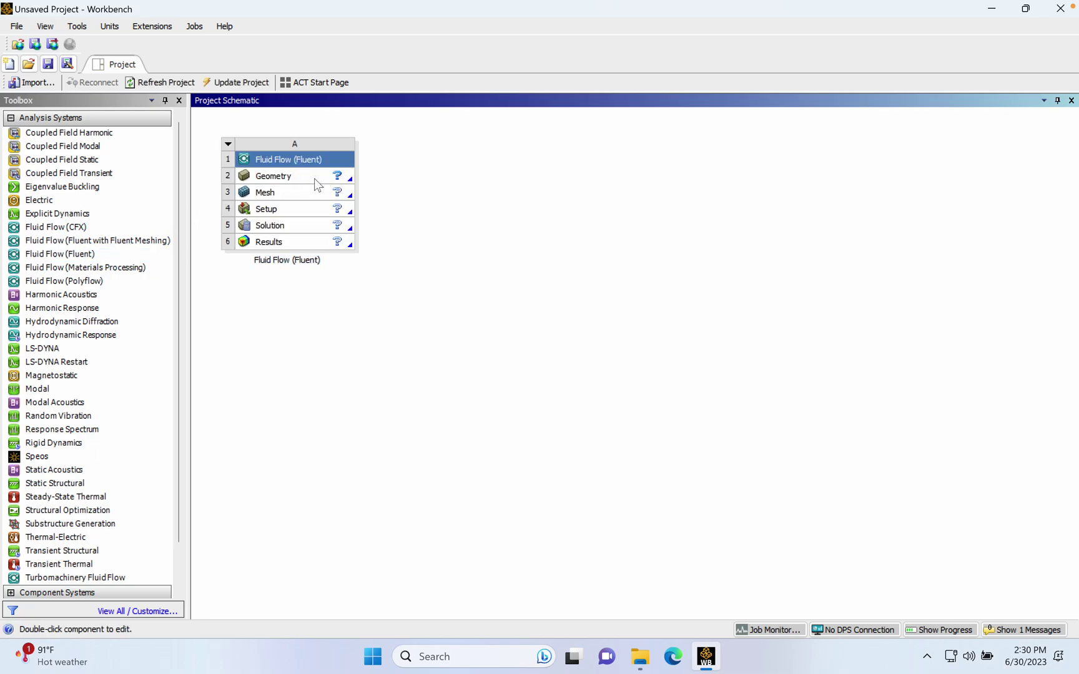
right_click(317, 183)
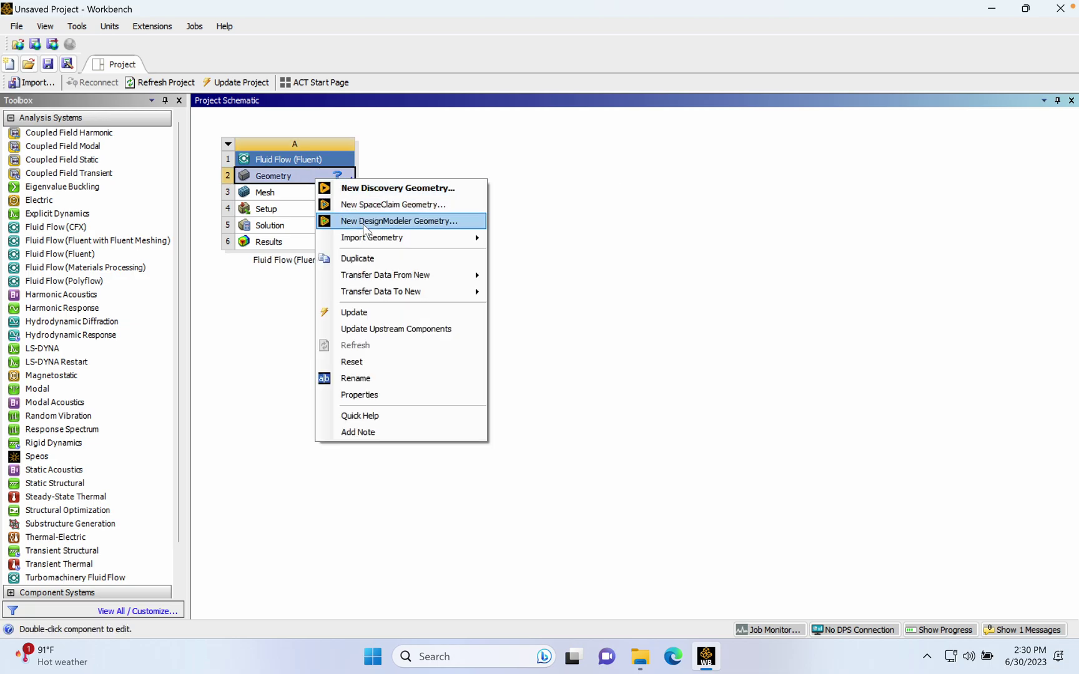
left_click(362, 223)
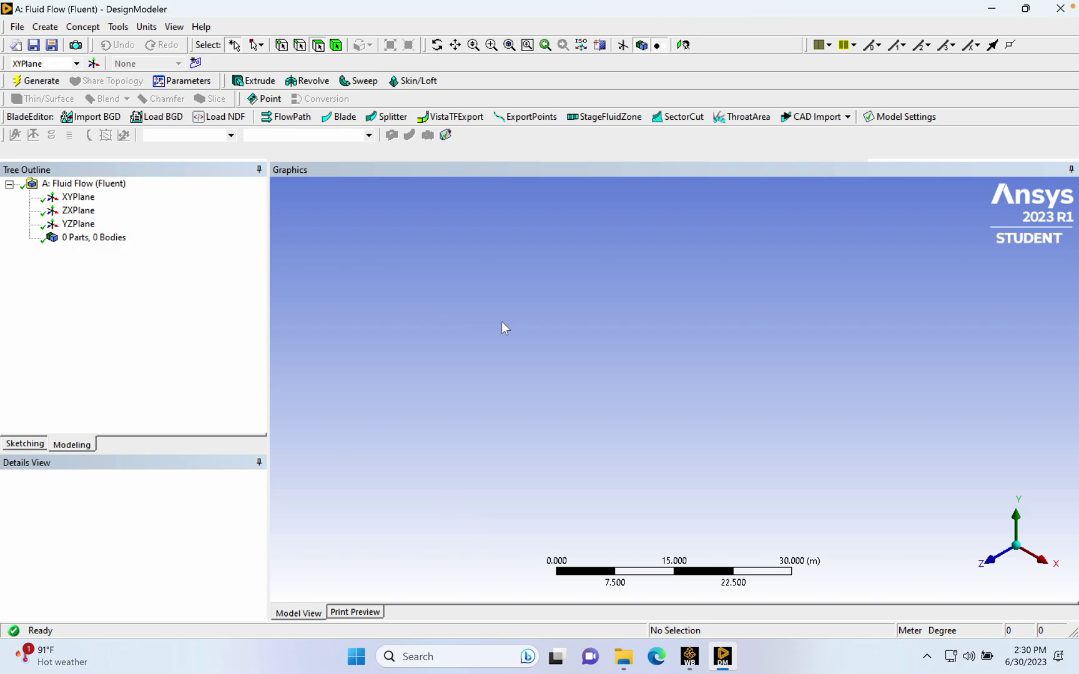
- Set the length unit to millimetres and sketch a rectangle about 82 by 17 mm on the XY plane, starting at the origin
left_click(146, 27)
left_click(172, 73)
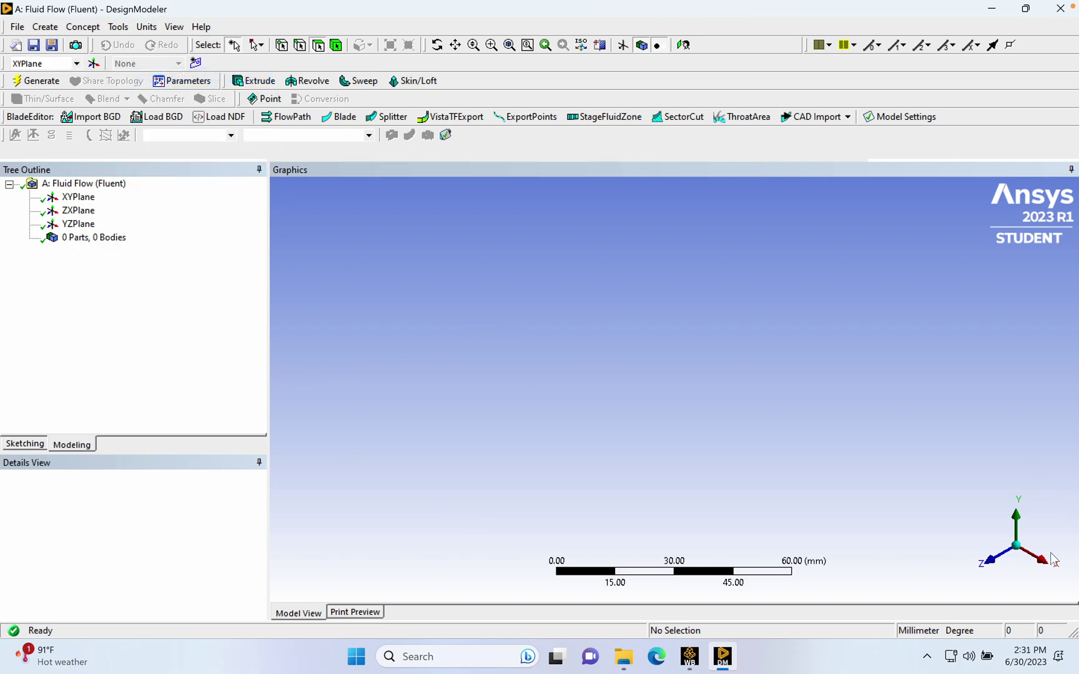
left_click(998, 562)
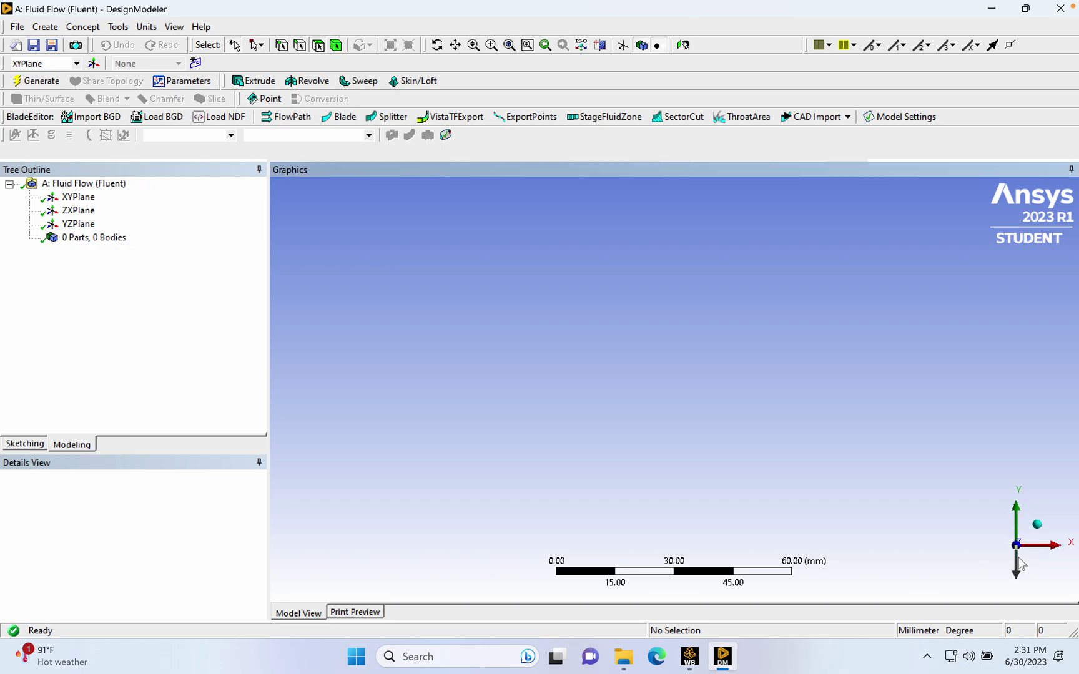
left_click(29, 444)
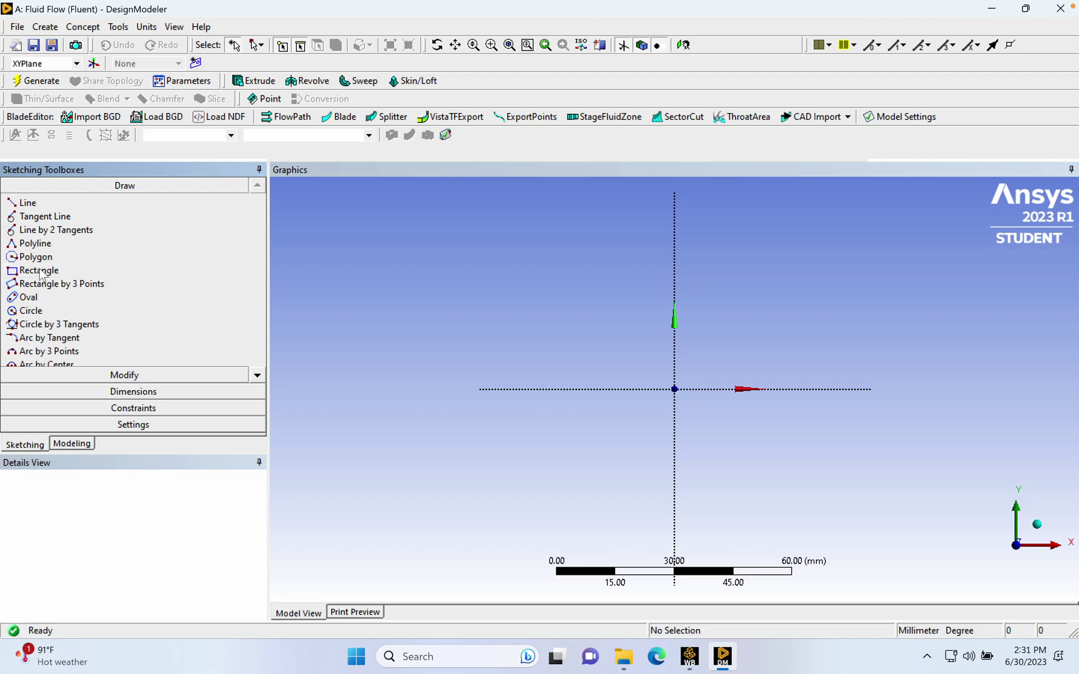
left_click(40, 271)
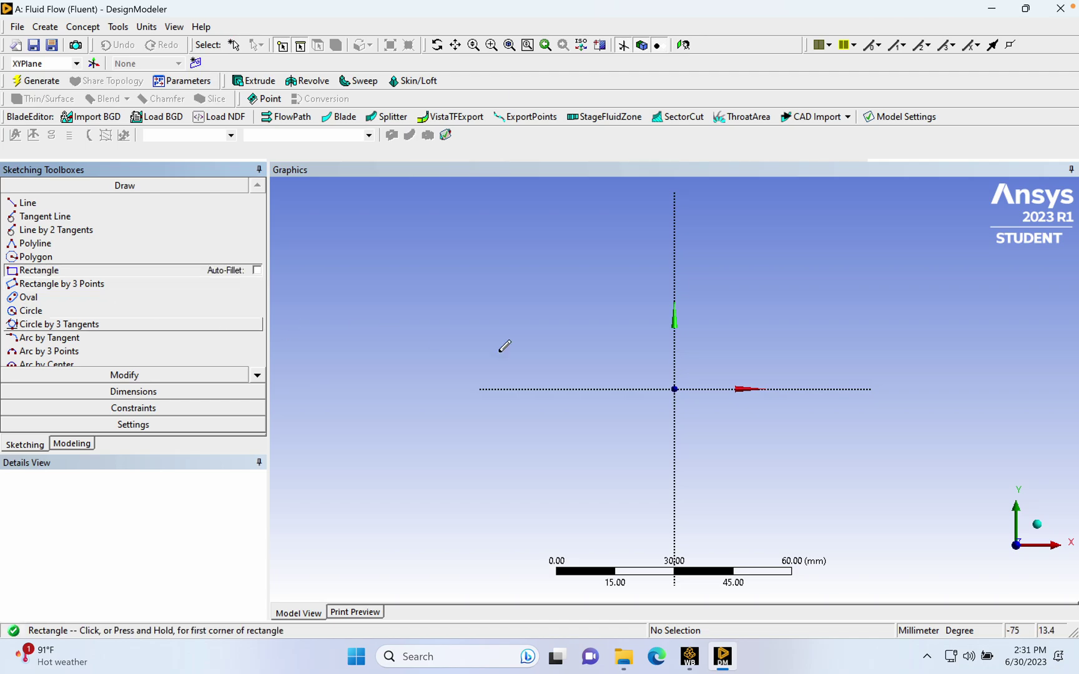
left_click(676, 388)
left_click(996, 323)
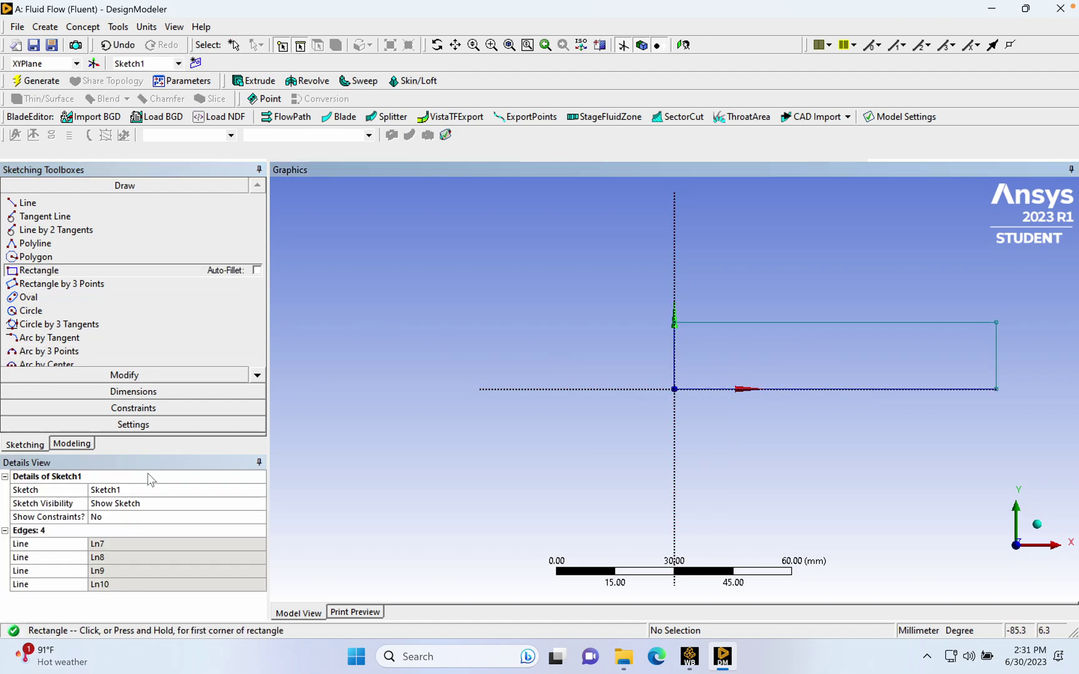
- Dimension the rectangle's horizontal length along the X axis and its vertical height along the Y axis
left_click(152, 391)
left_click(811, 385)
left_click(778, 437)
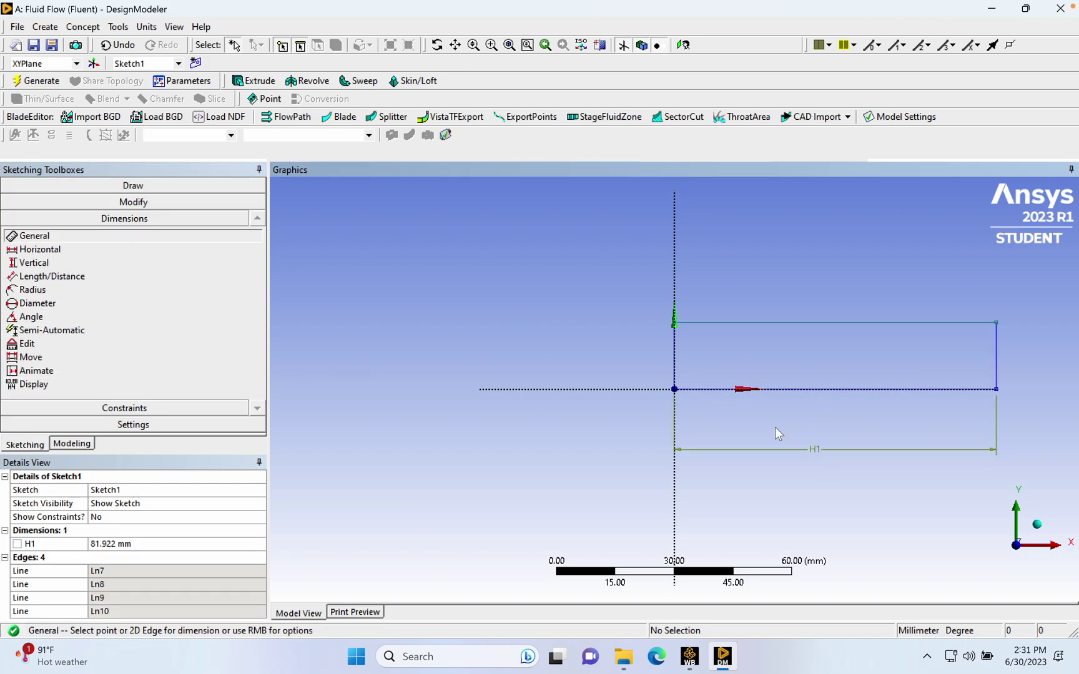
left_click(675, 357)
left_click(540, 352)
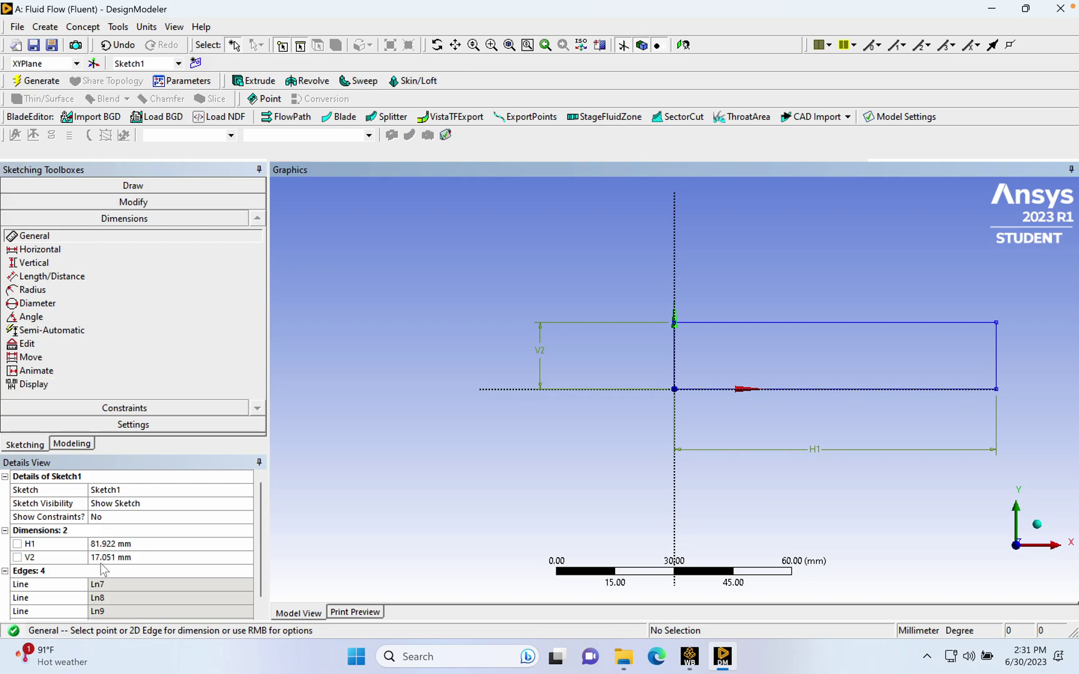
- Set the rectangle's vertical dimension V2 to 1 mm and its horizontal dimension H1 to 150 mm
left_click(143, 557)
left_click(217, 558)
left_click_drag(162, 559, 94, 556)
left_click(101, 556)
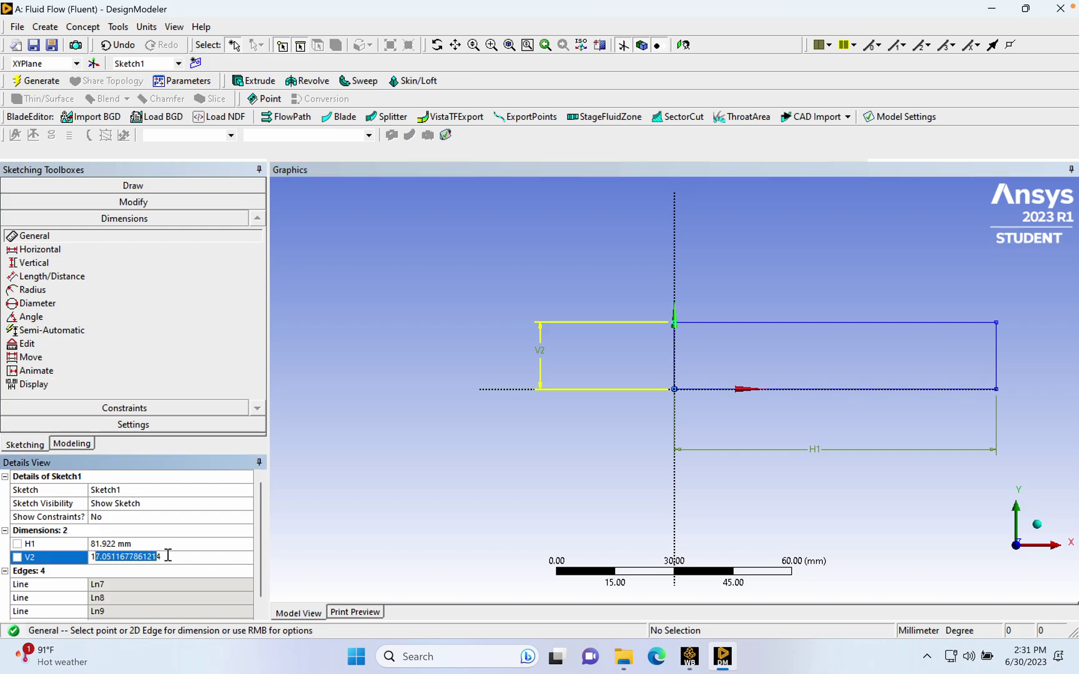
left_click_drag(212, 559, 94, 555)
key("BackSpace")
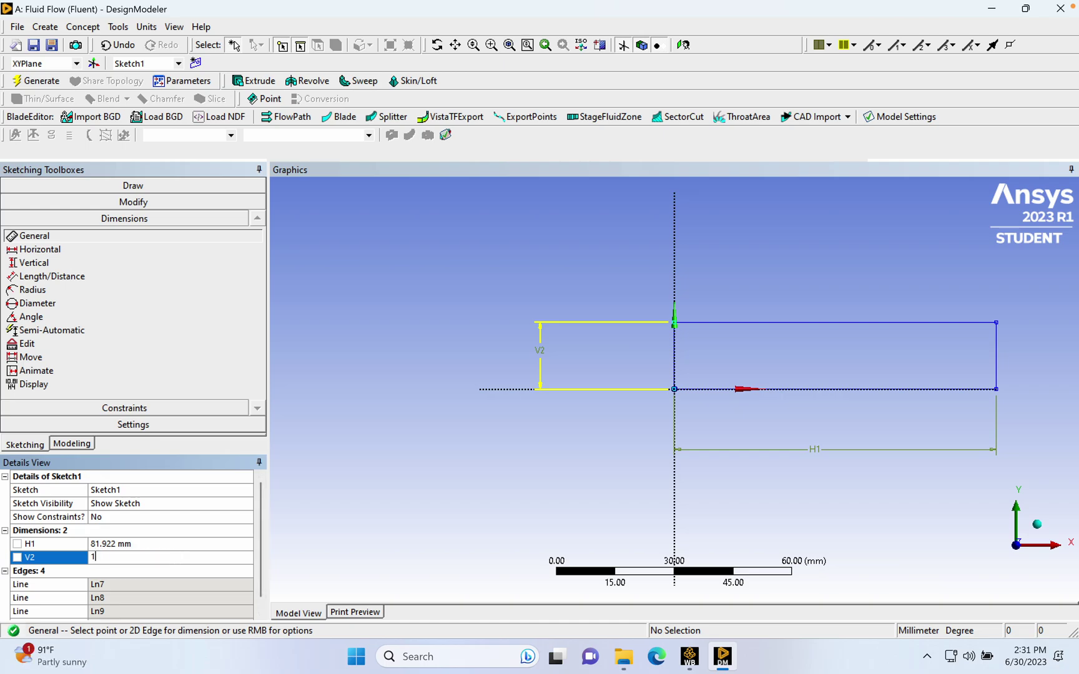
left_click(148, 547)
type("1")
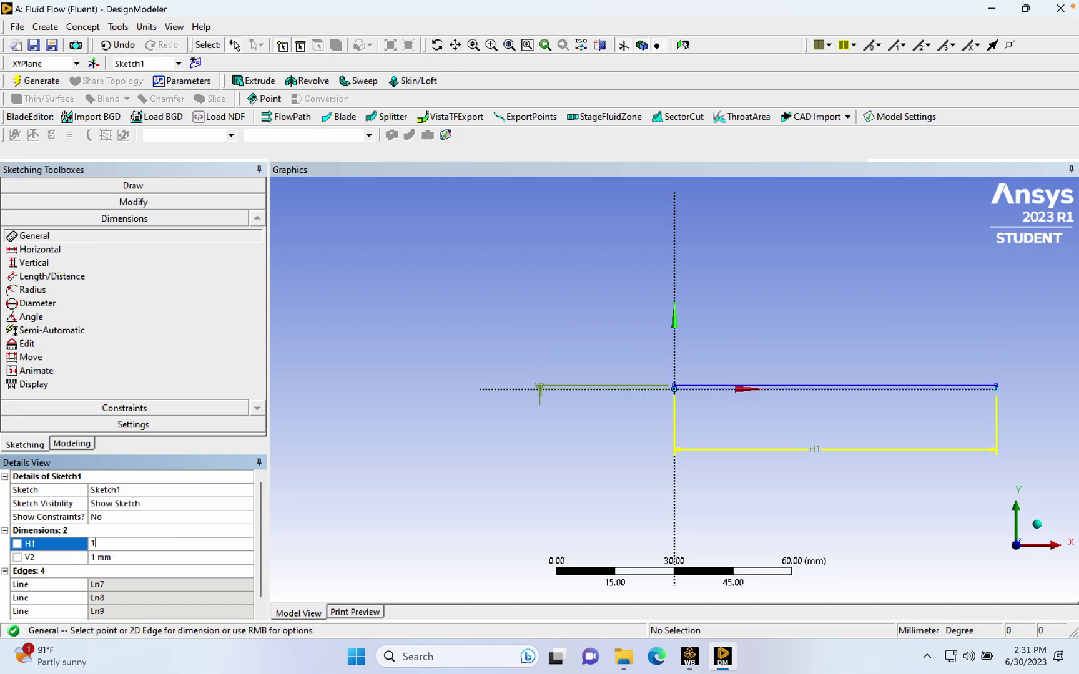
key("Return")
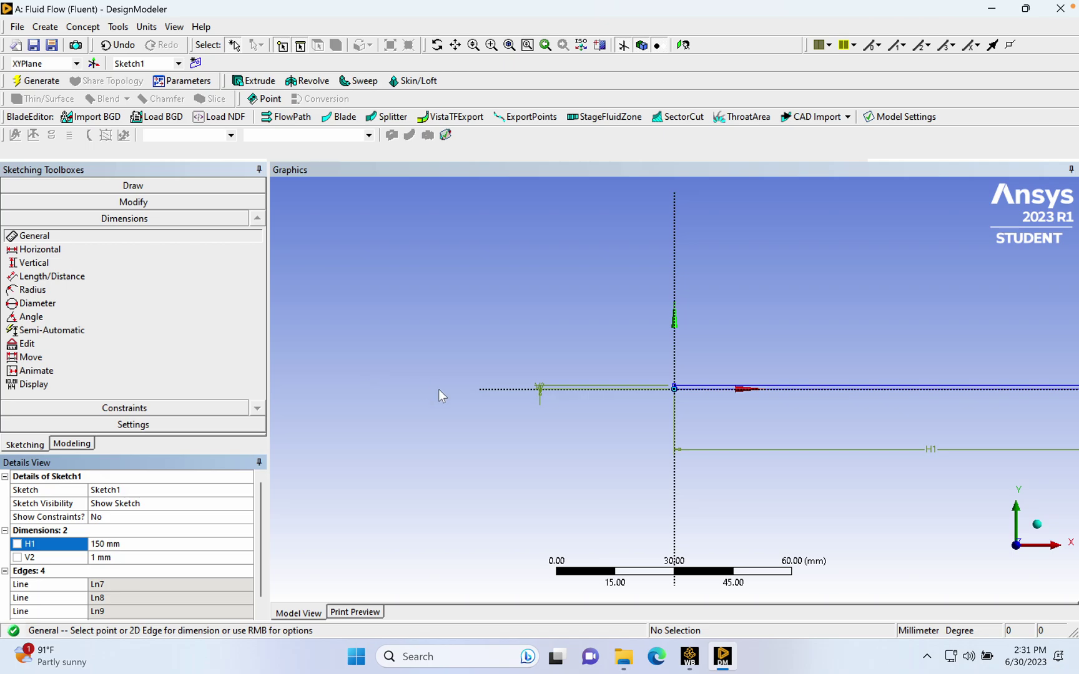
- Create a surface from the rectangle sketch with Surfaces From Sketches and generate the body
left_click(81, 27)
left_click(135, 136)
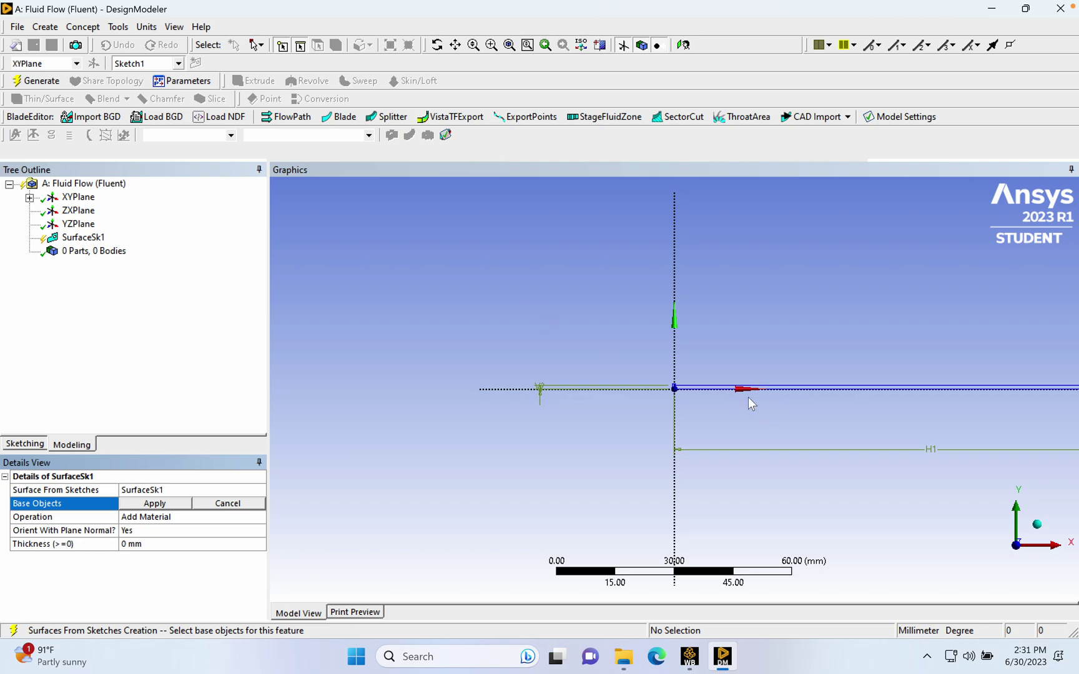
left_click(694, 388)
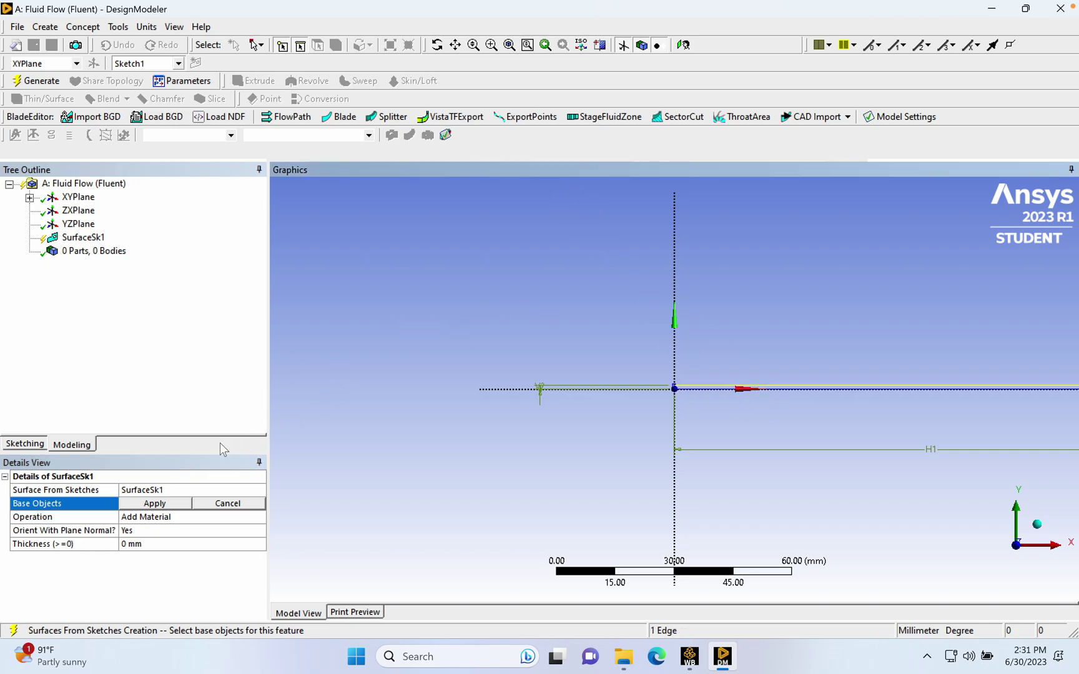
left_click(160, 505)
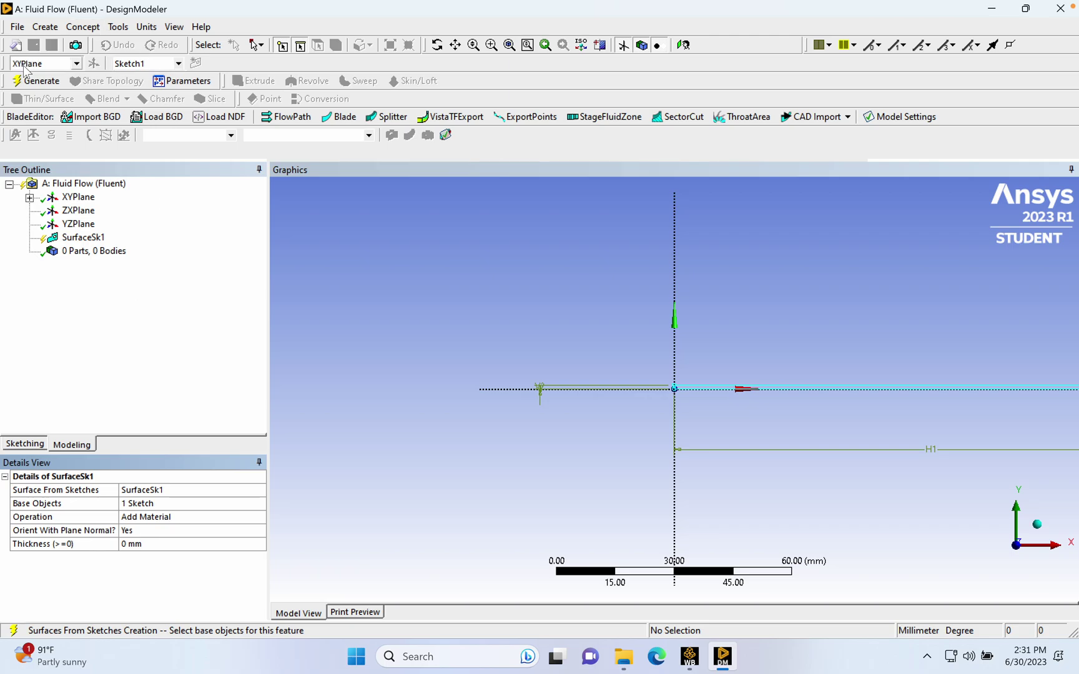
left_click(34, 80)
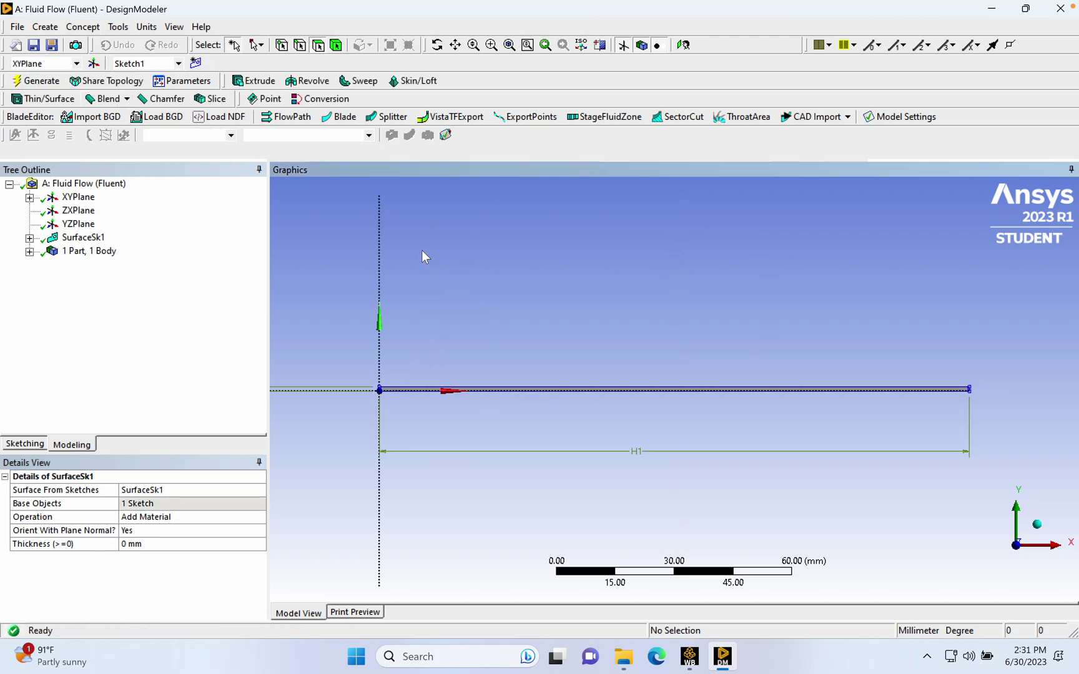
- Switch to Workbench, open the Mesh component of the Fluent system, and bring up the Meshing application
left_click(689, 656)
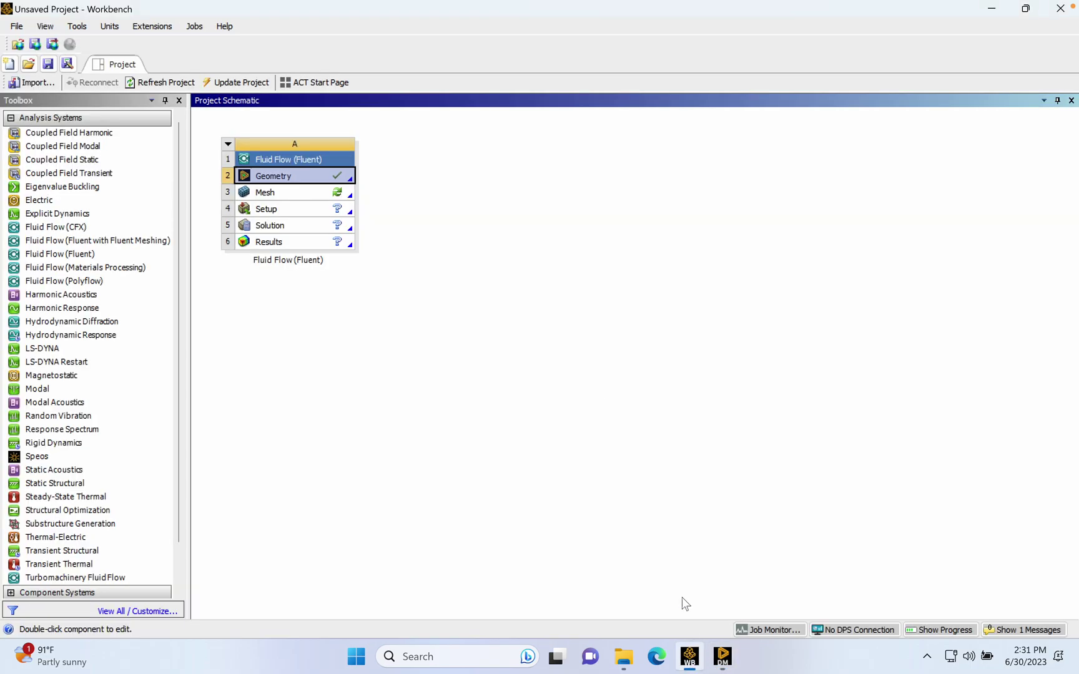
double_click(316, 192)
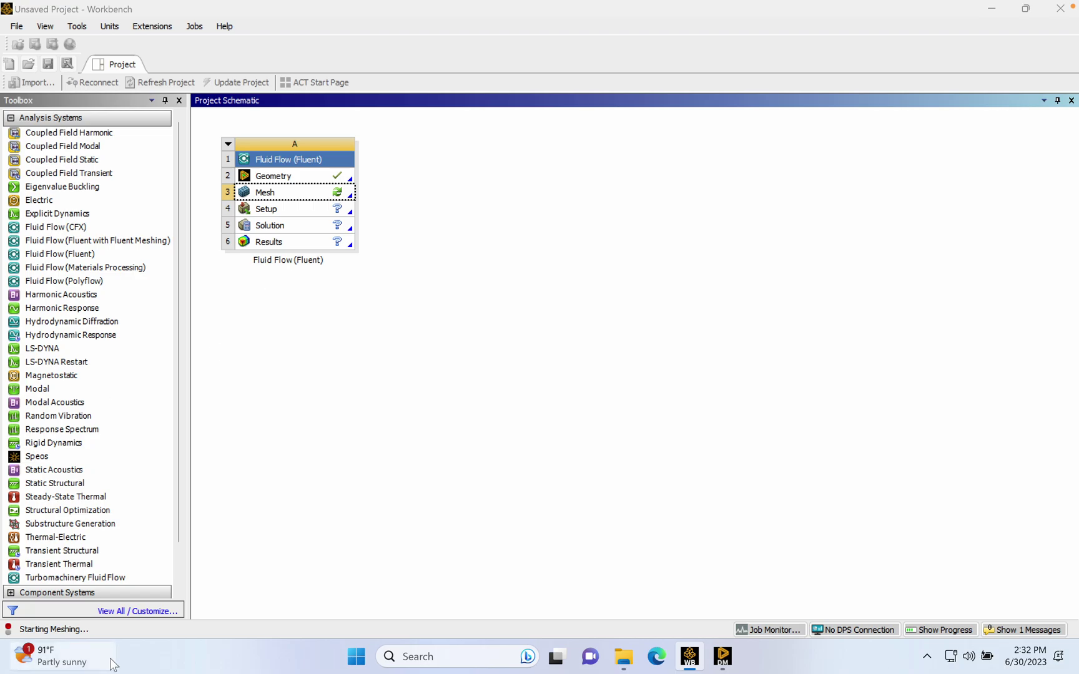
left_click(63, 655)
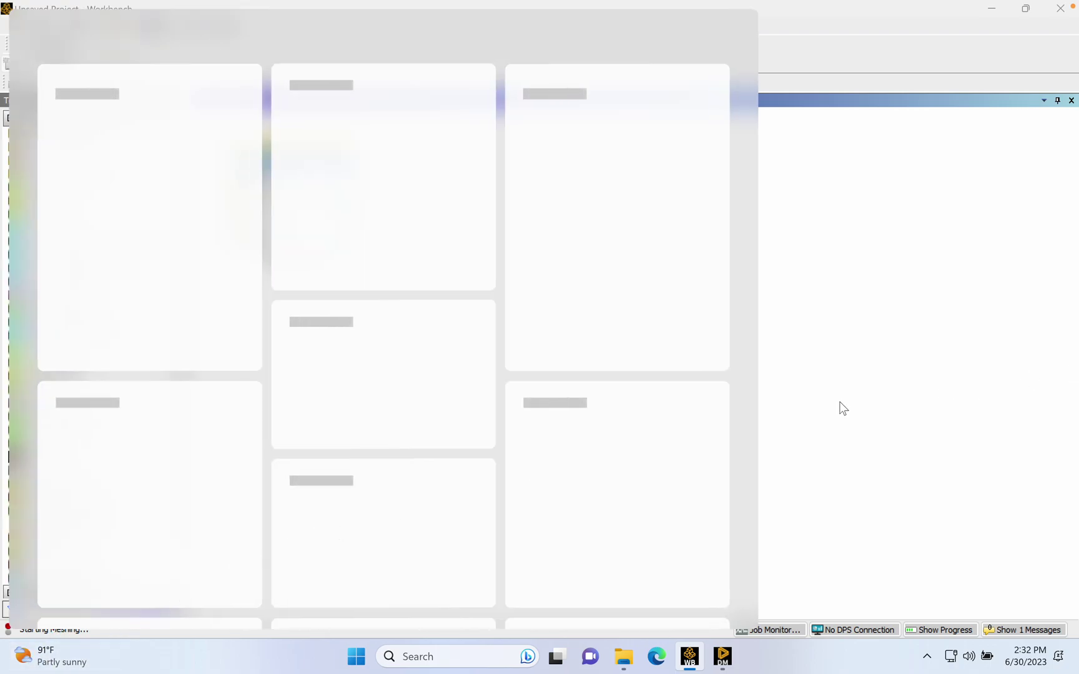
left_click(851, 402)
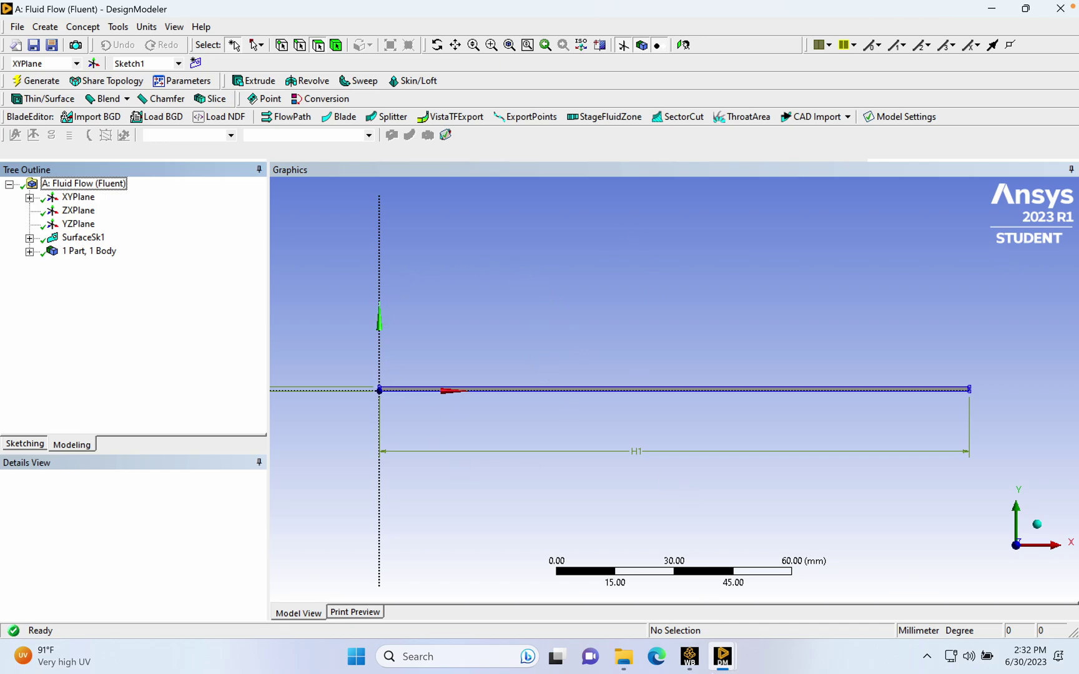
mouse_move(723, 647)
mouse_move(773, 555)
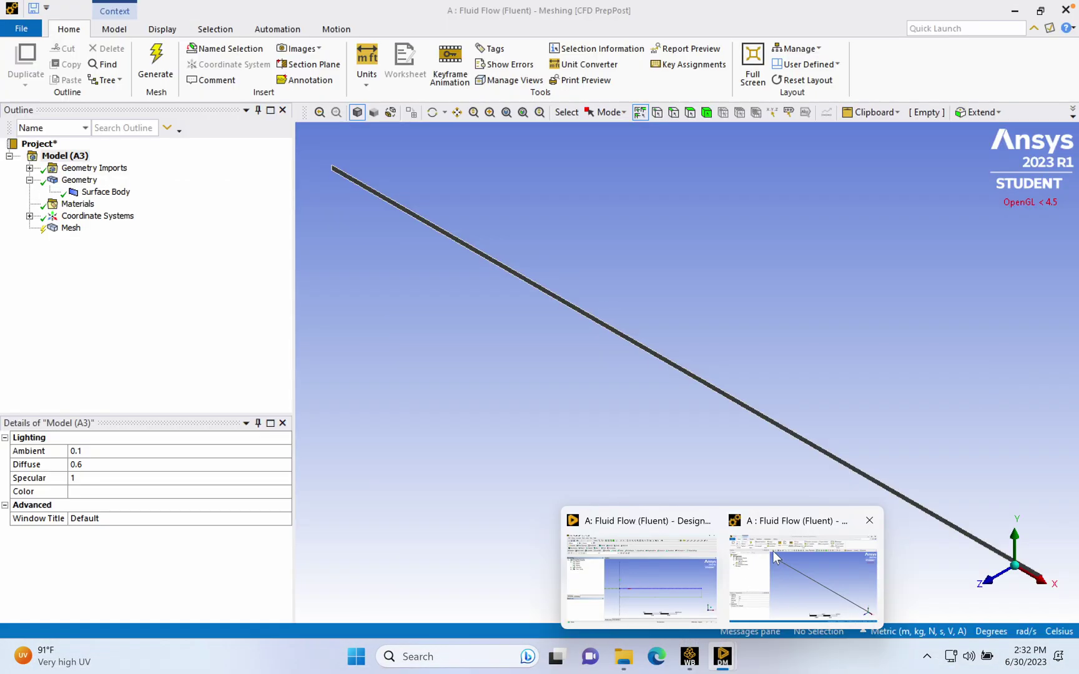
left_click(828, 561)
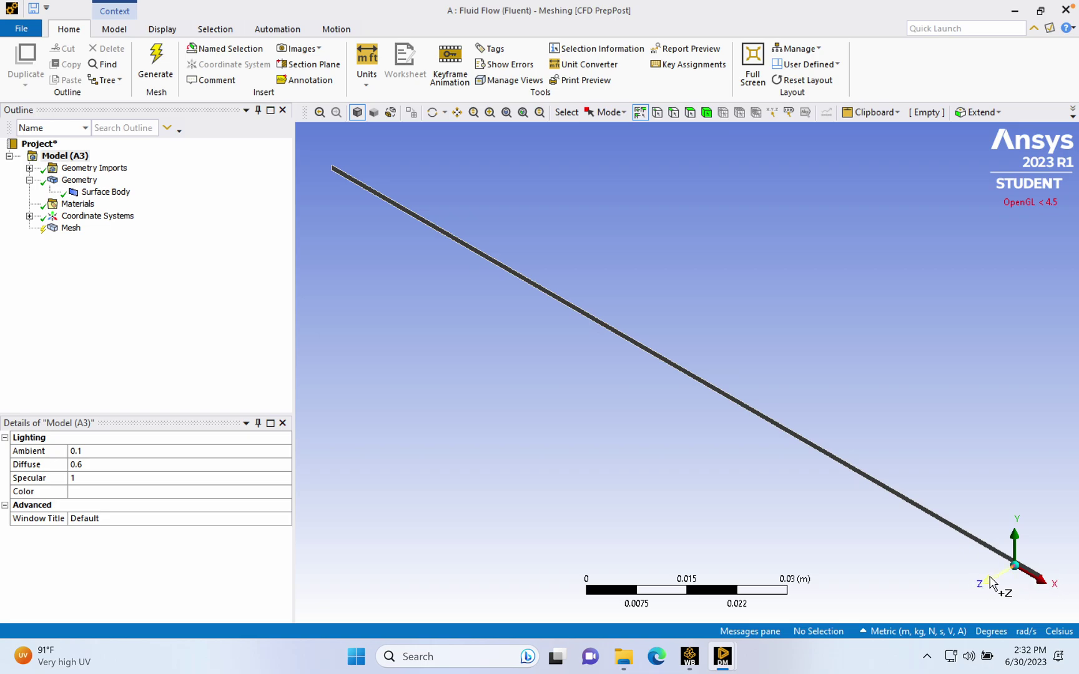
- Insert a Method control under Mesh and scope it to the surface body
left_click(990, 581)
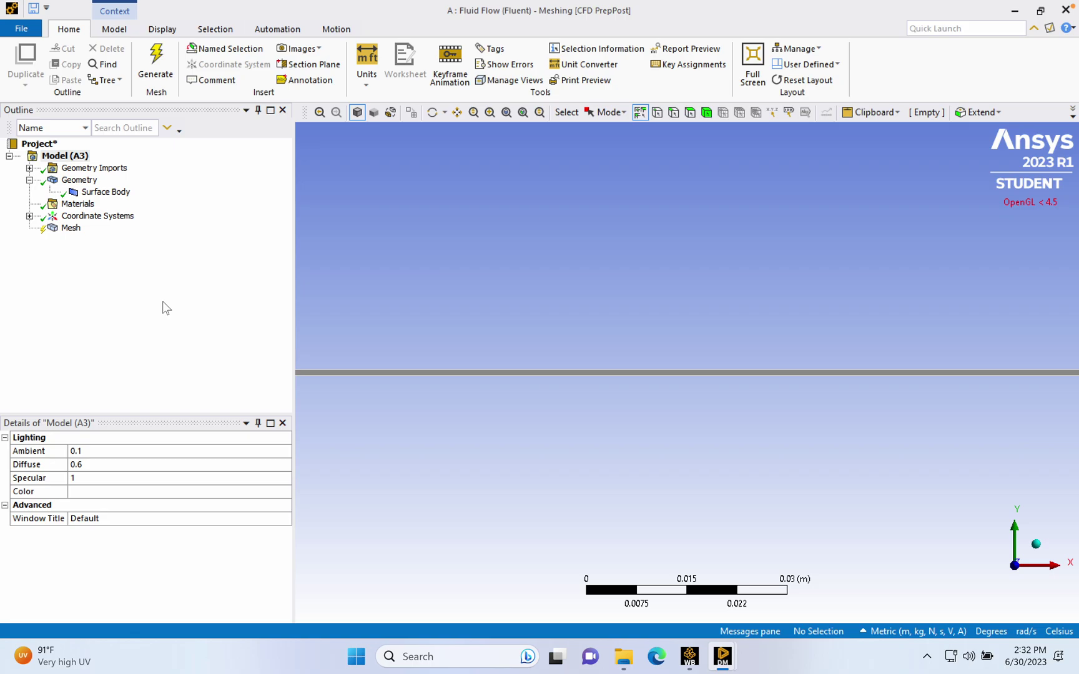
right_click(63, 226)
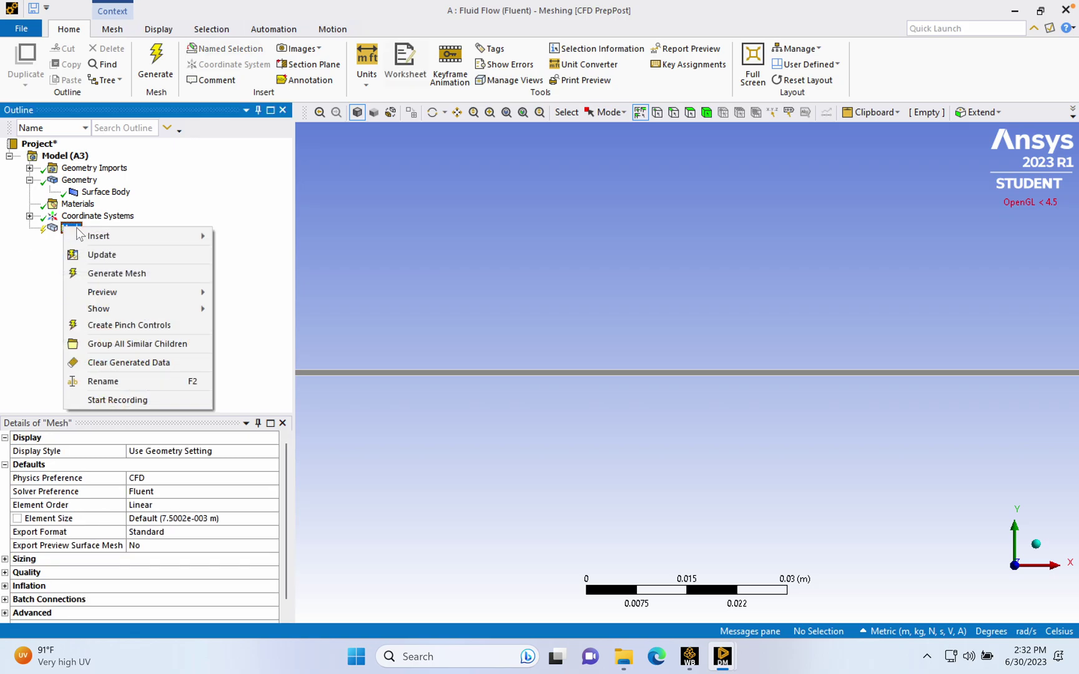
mouse_move(119, 234)
left_click(246, 238)
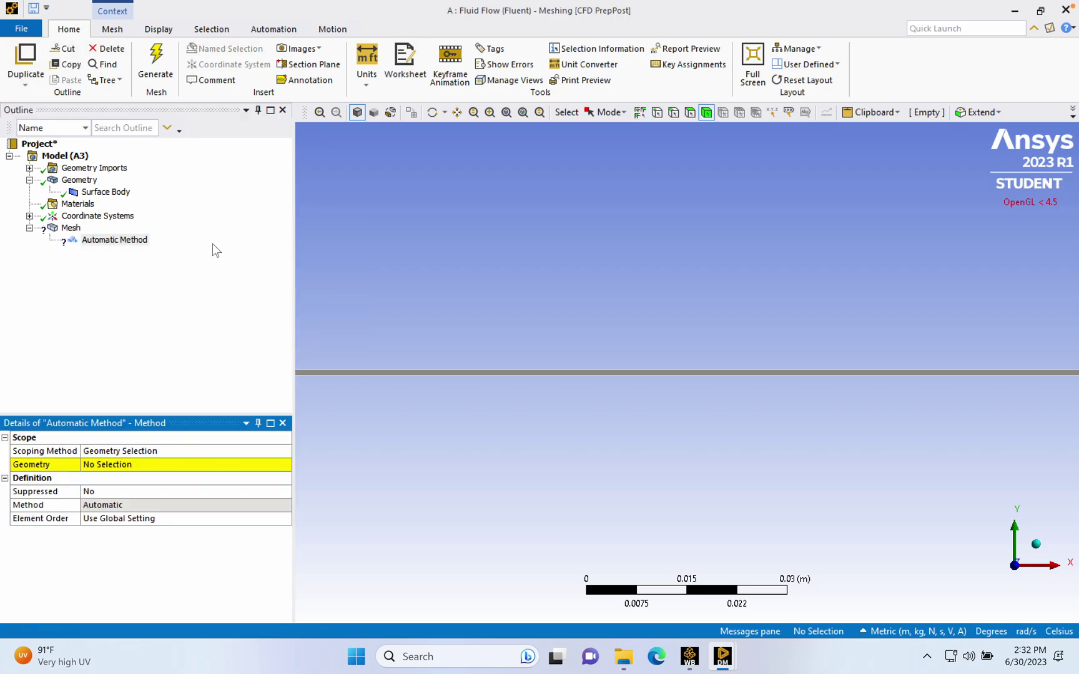
left_click(124, 470)
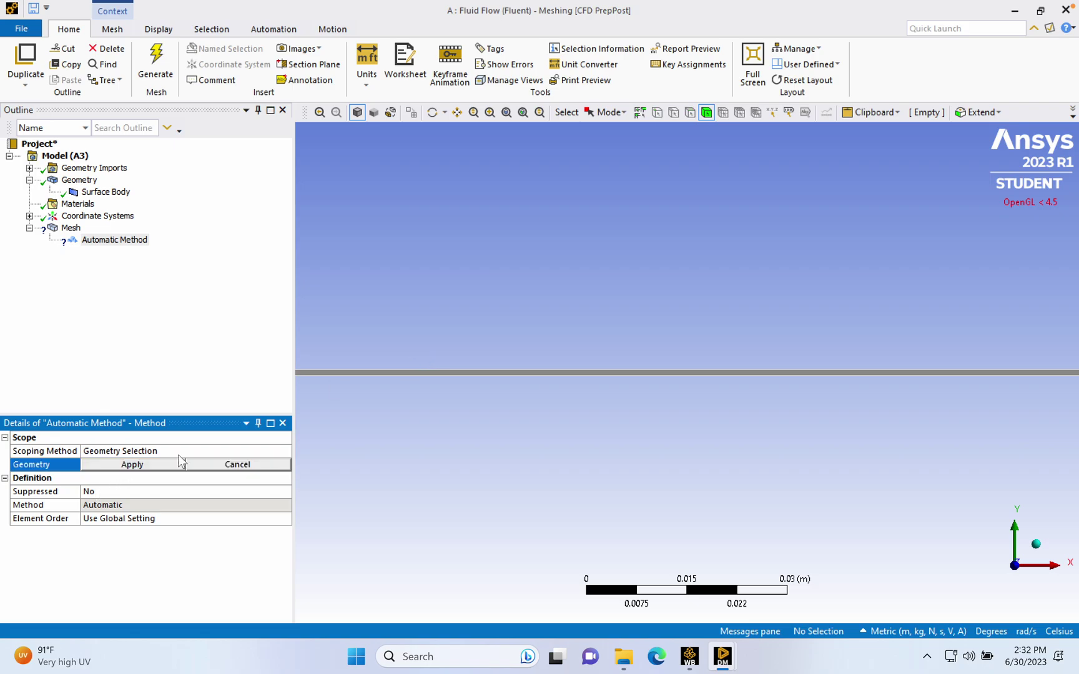
left_click(401, 374)
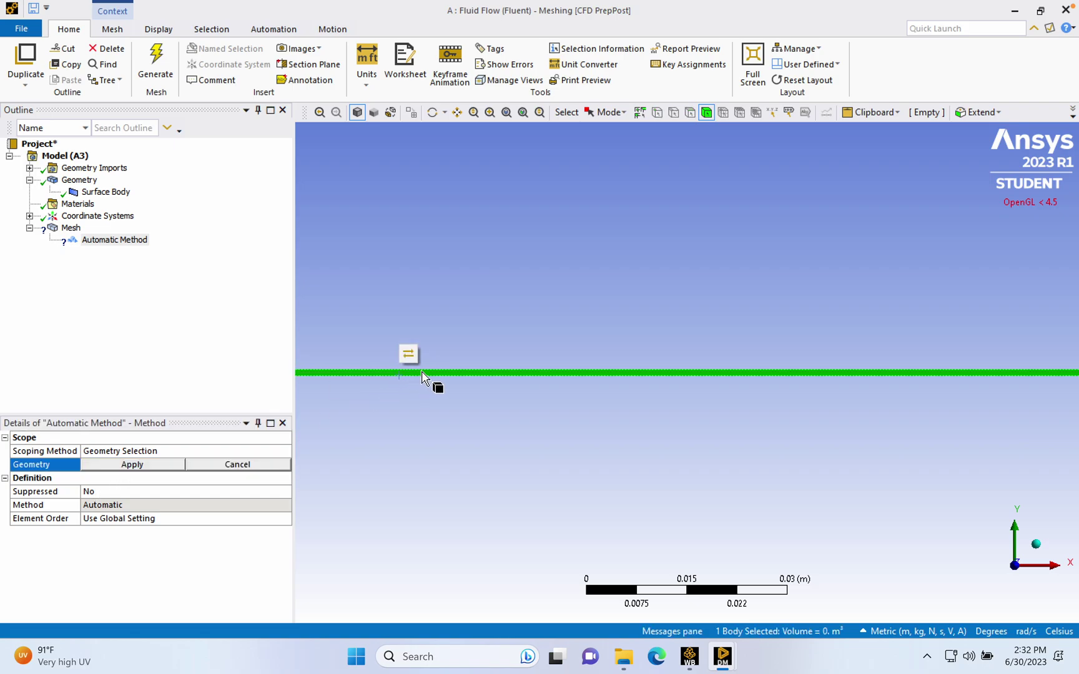
left_click(150, 464)
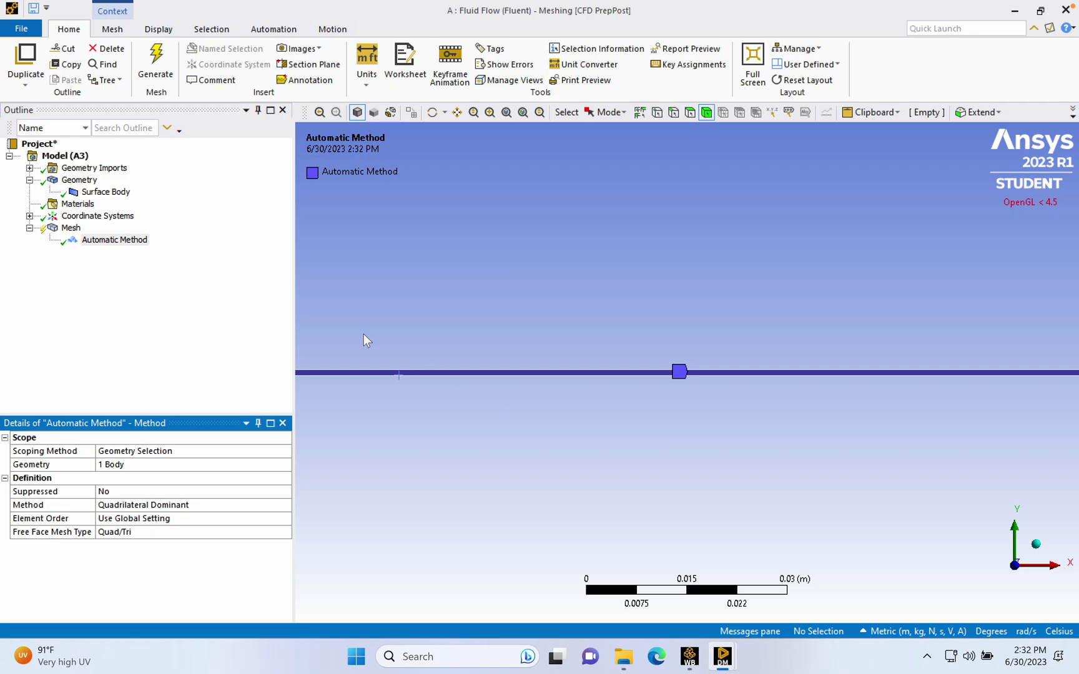
- Examine the thin surface body at several magnifications with the Mesh object active
left_click(75, 228)
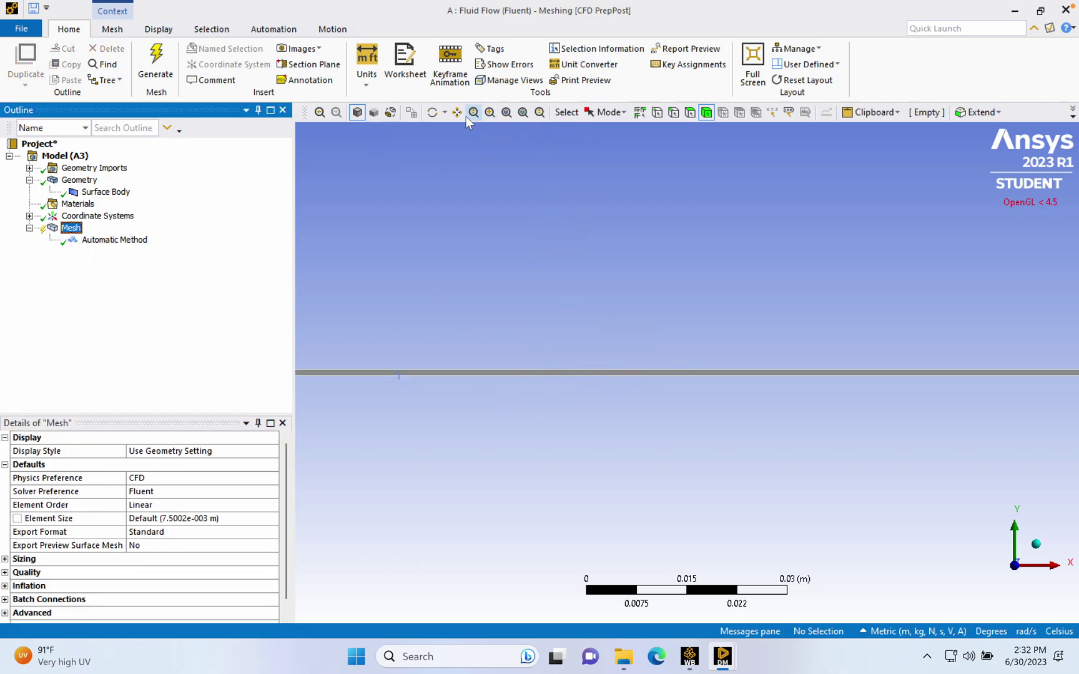
left_click(490, 112)
left_click_drag(382, 303, 766, 468)
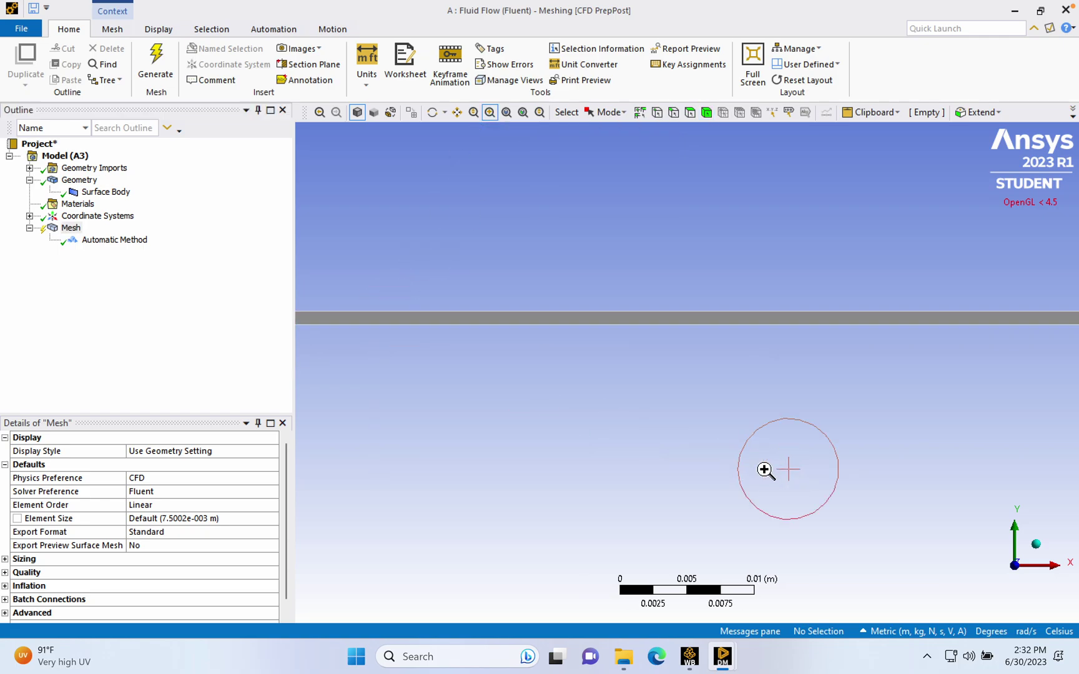
left_click_drag(506, 294, 660, 330)
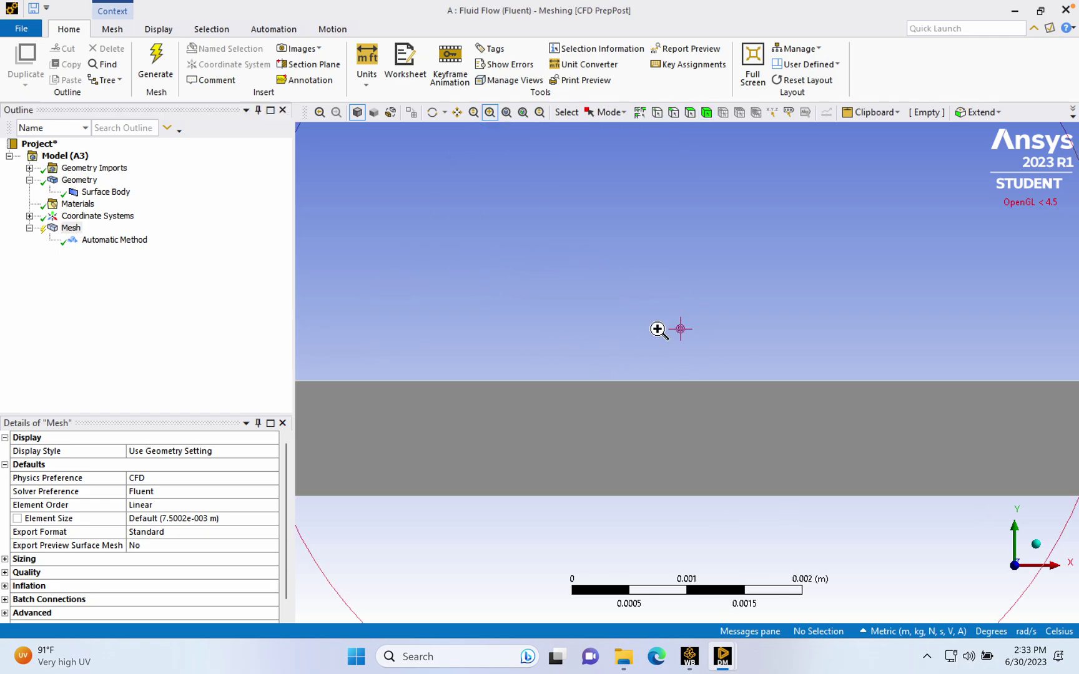
left_click(72, 233)
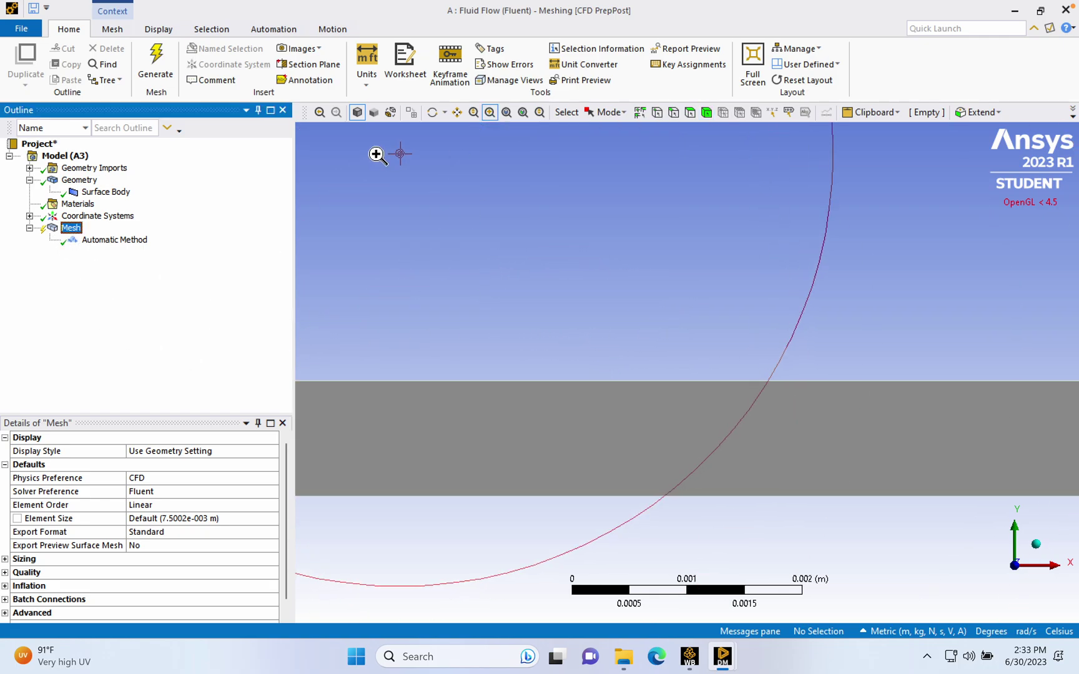
left_click(473, 112)
left_click_drag(575, 320, 565, 414)
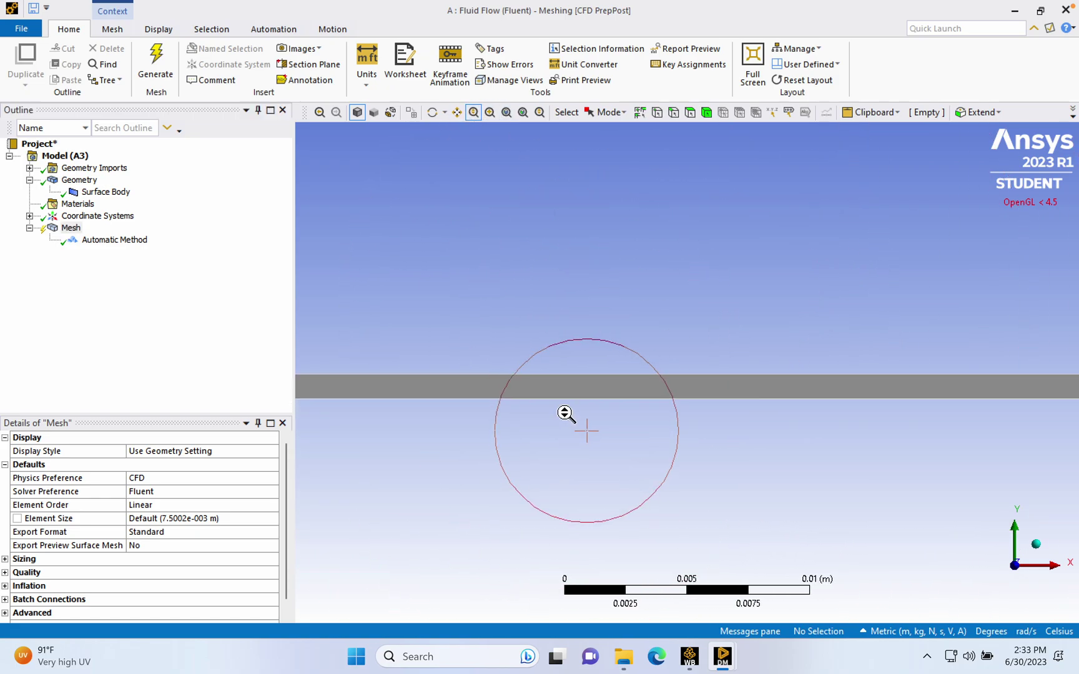
left_click(72, 229)
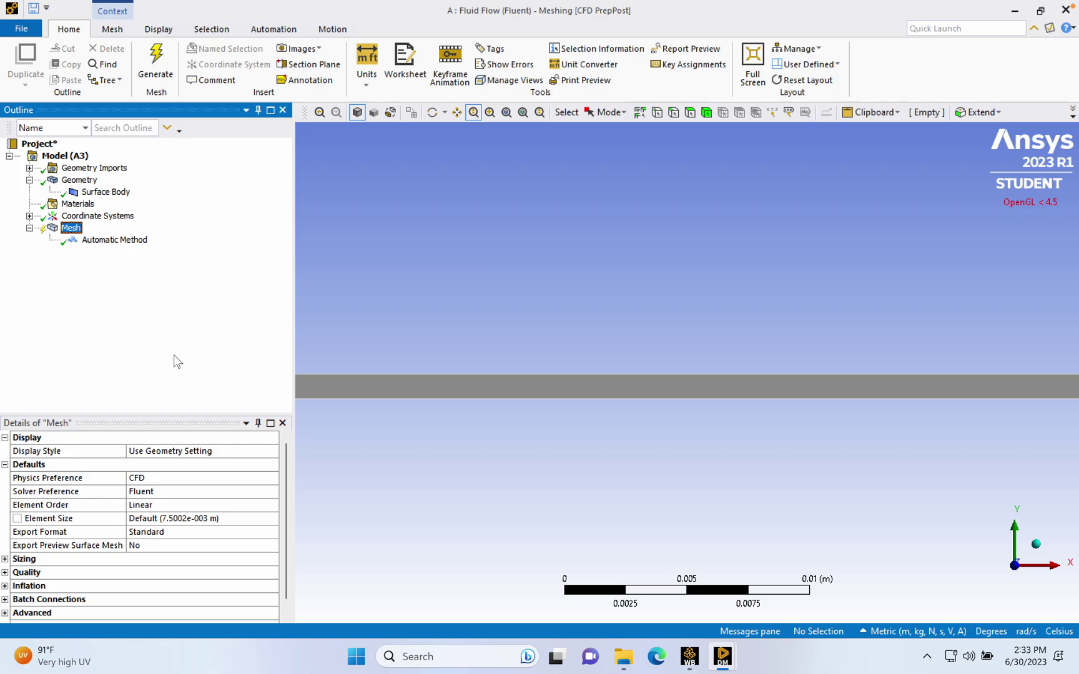
middle_click_drag(575, 181, 506, 178, "ctrl")
left_click_drag(505, 178, 520, 309)
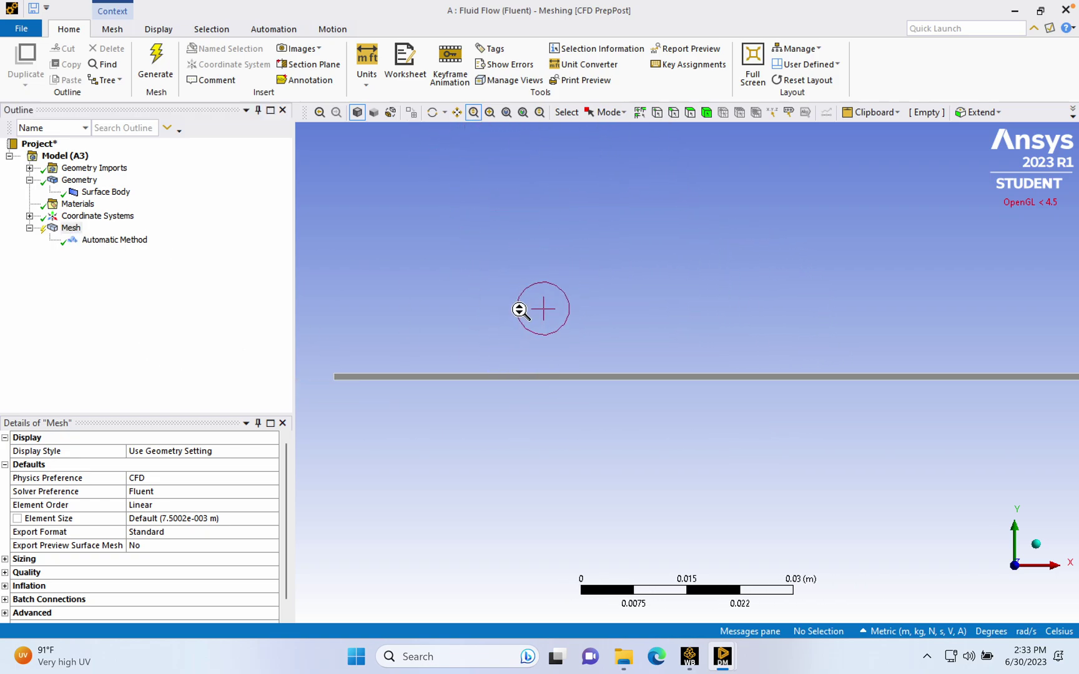
left_click_drag(833, 402, 804, 399)
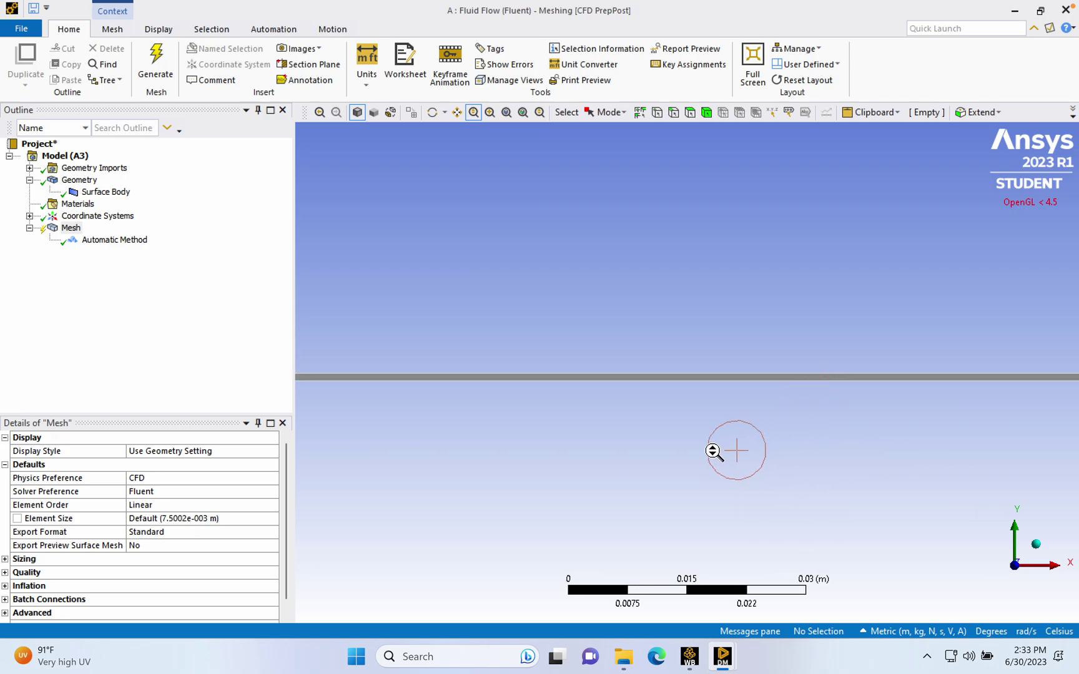
- Generate the mesh with the Quadrilateral Dominant method and display it on the surface body
left_click(119, 242)
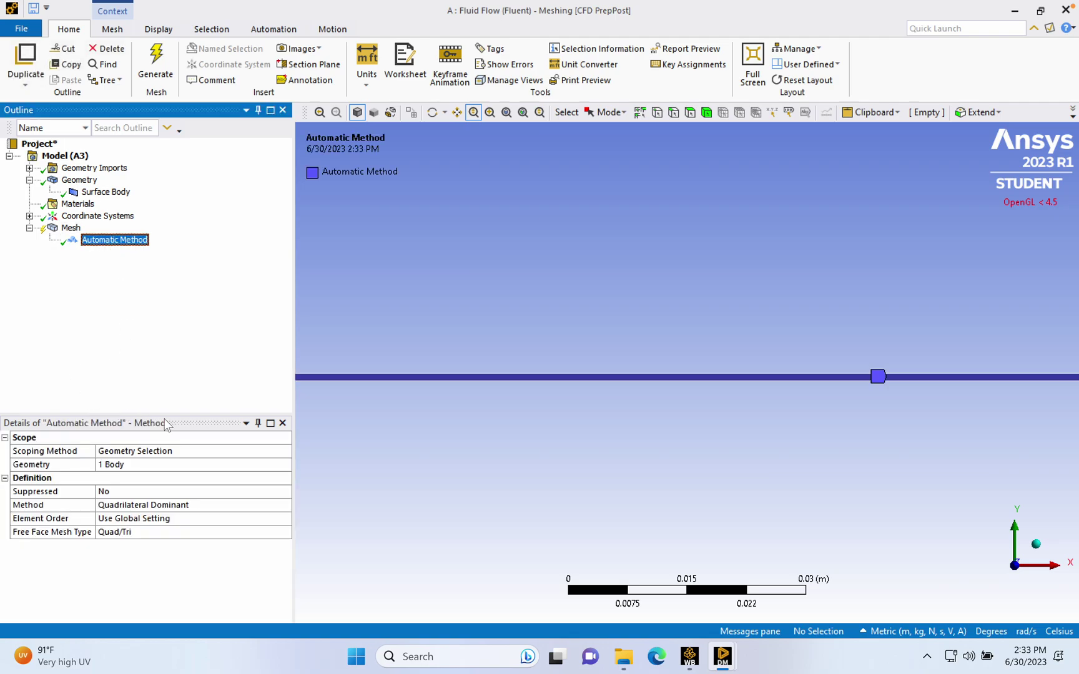
left_click(152, 74)
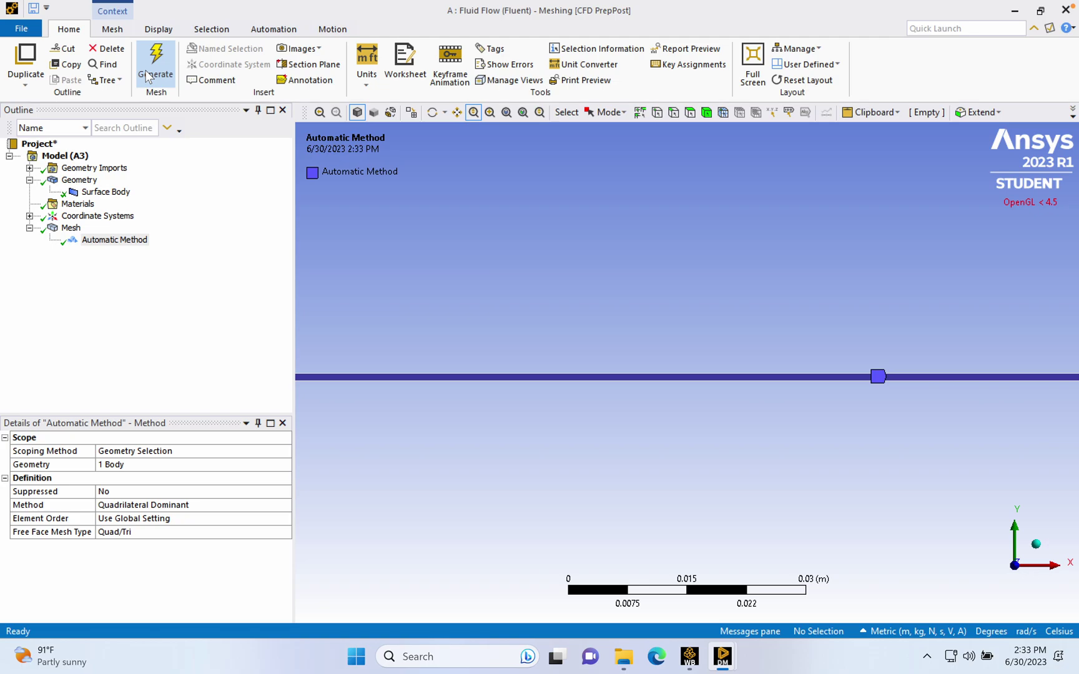
left_click(70, 228)
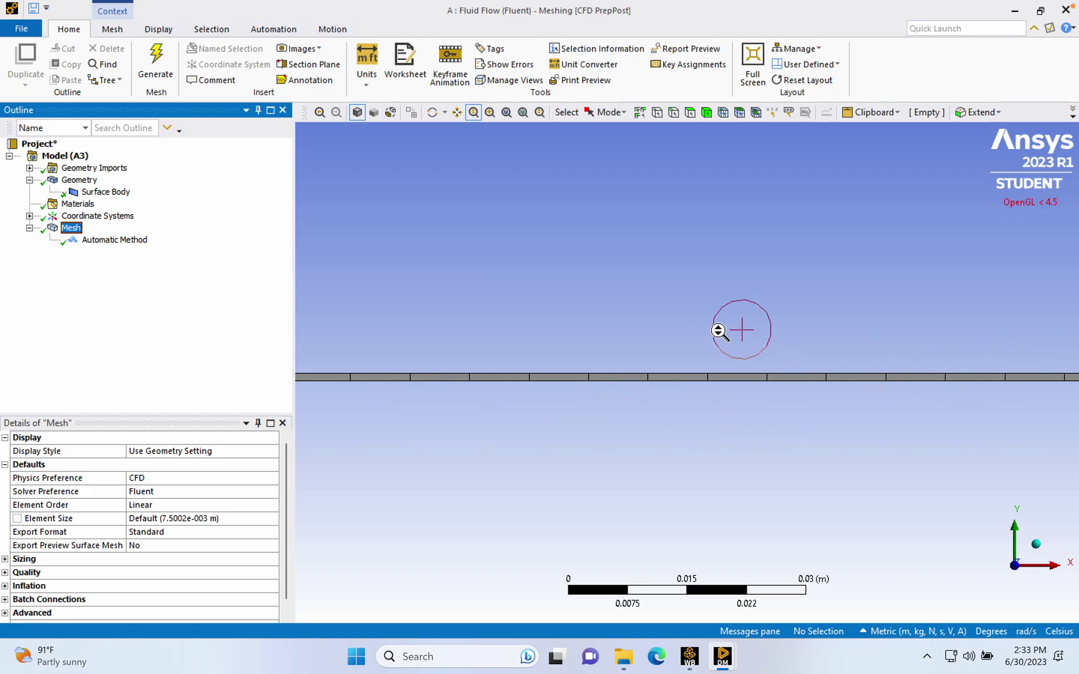
- Insert a Sizing control under Mesh and scope it to the two long 0.15 m edges of the surface
right_click(74, 228)
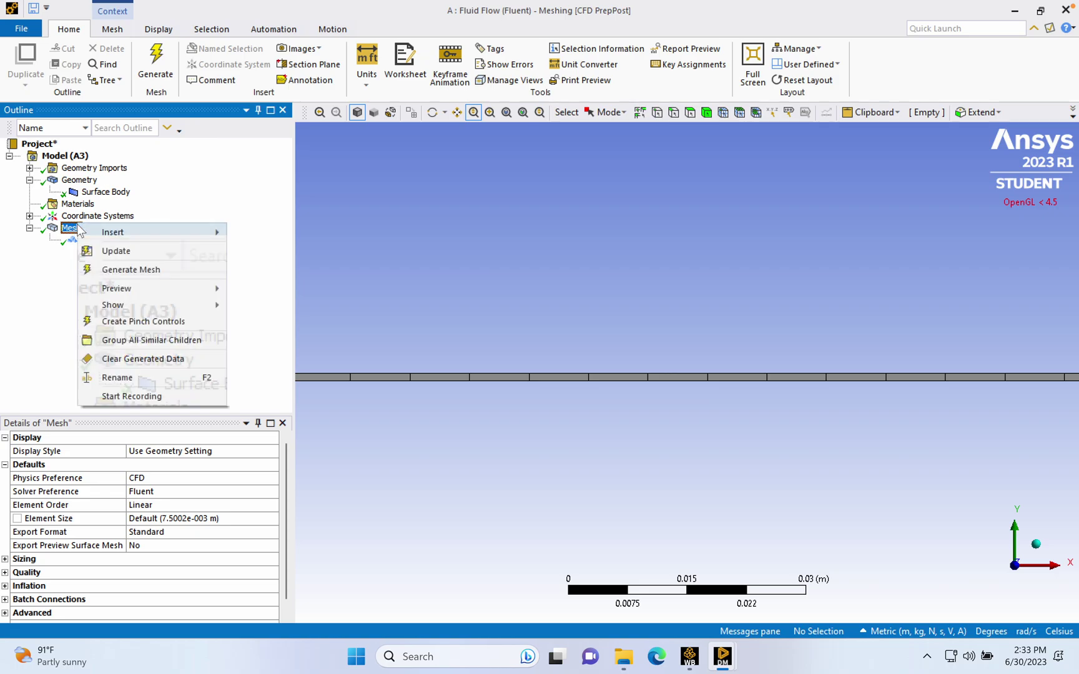
mouse_move(113, 232)
left_click(270, 253)
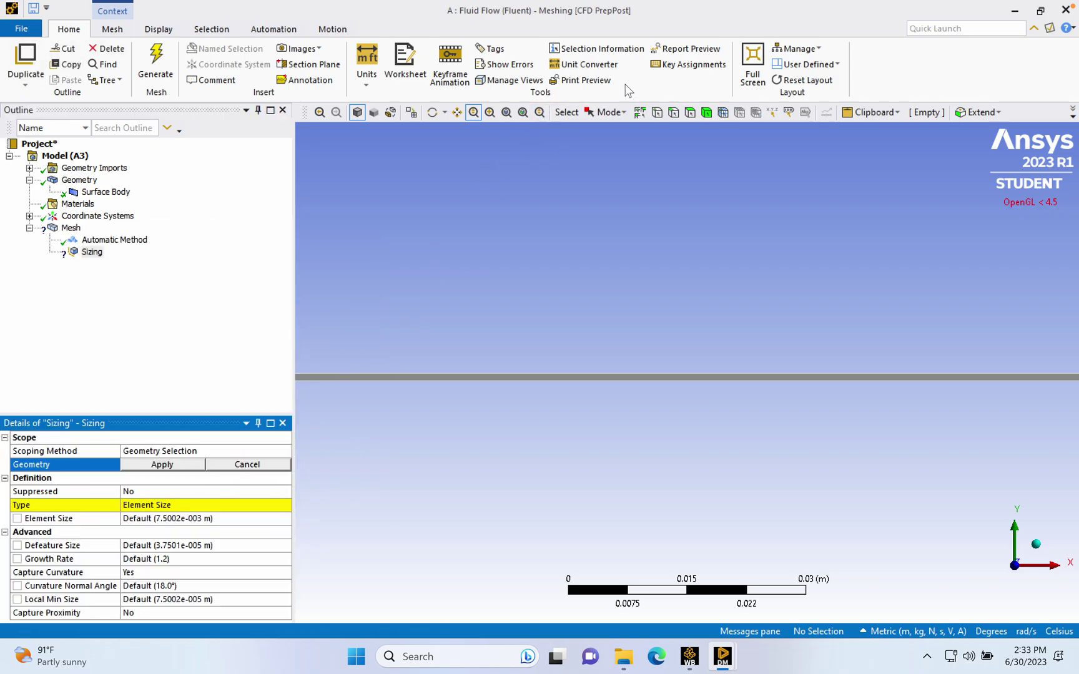
left_click(672, 113)
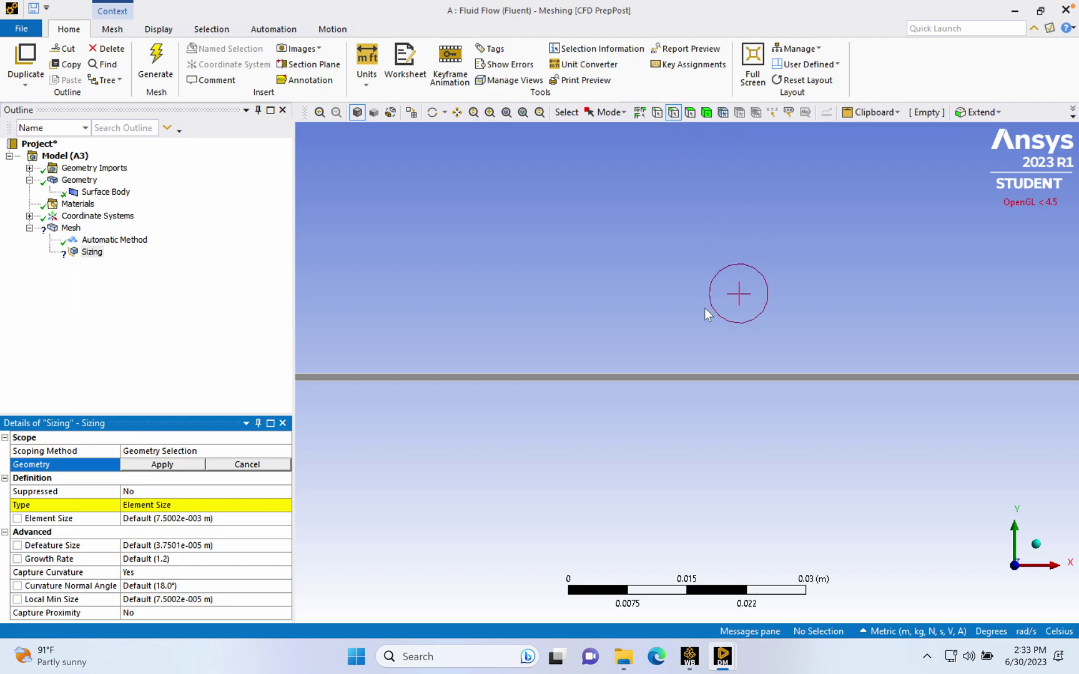
left_click(563, 384)
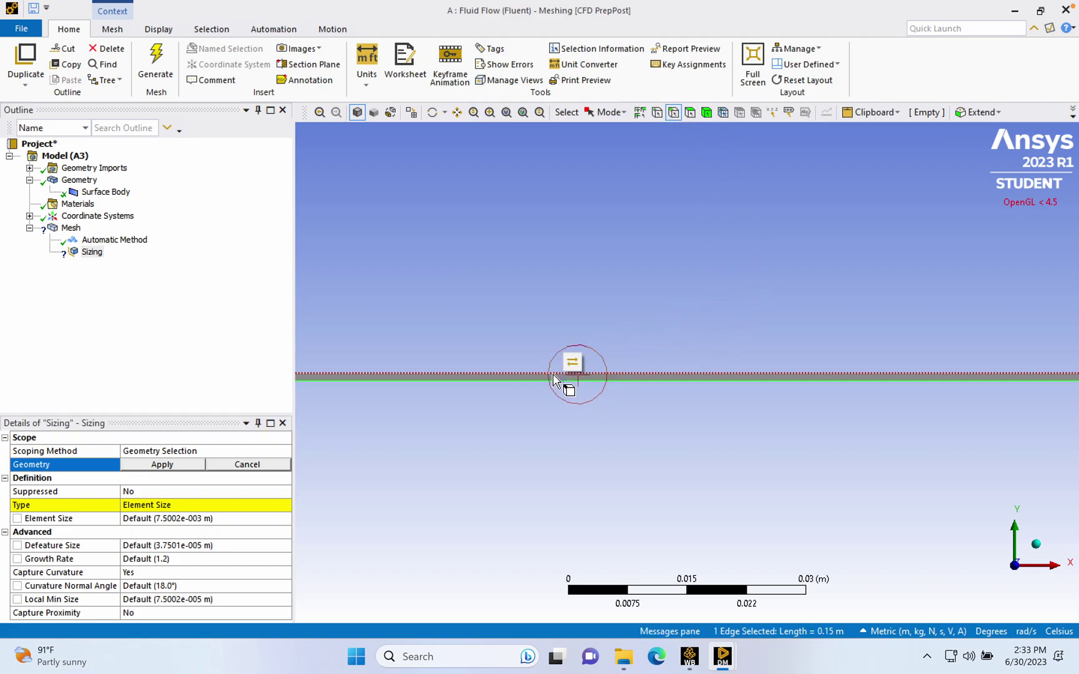
left_click(562, 379, "ctrl")
left_click(157, 468)
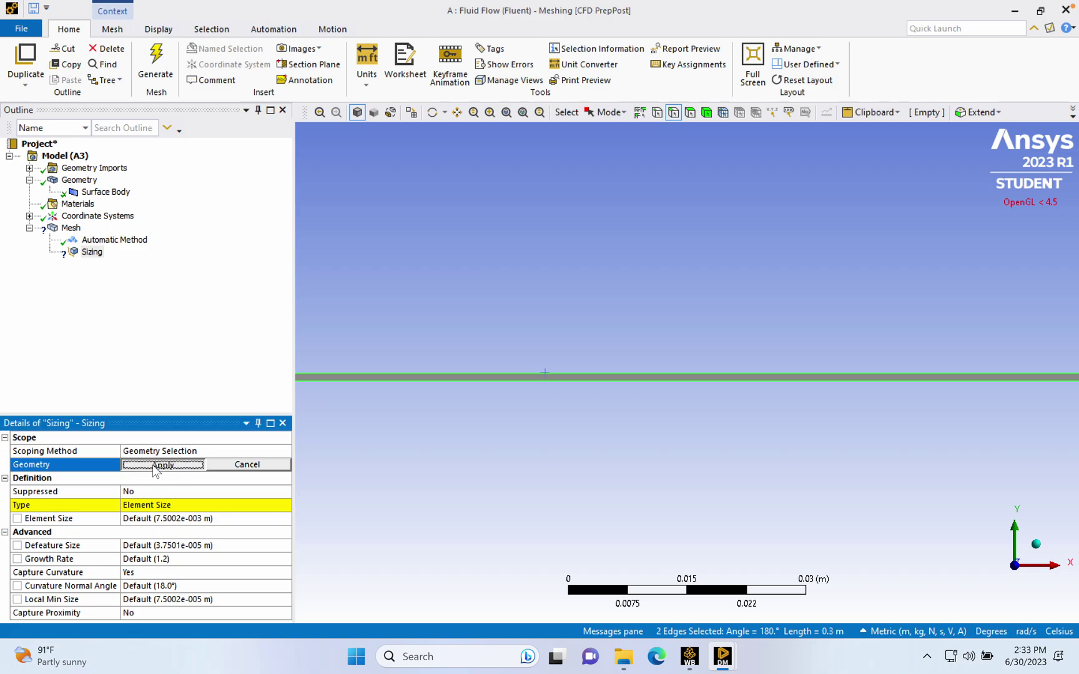
- Set the long edges' sizing type to Number of Divisions with 150 divisions
left_click(68, 506)
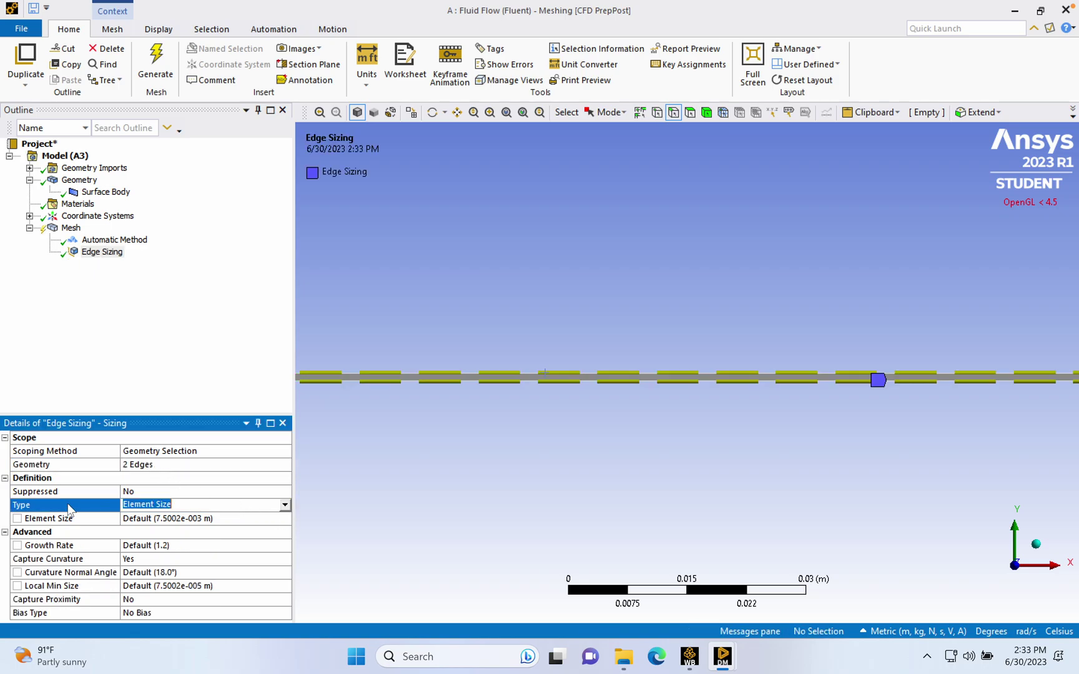
left_click(284, 505)
left_click(181, 526)
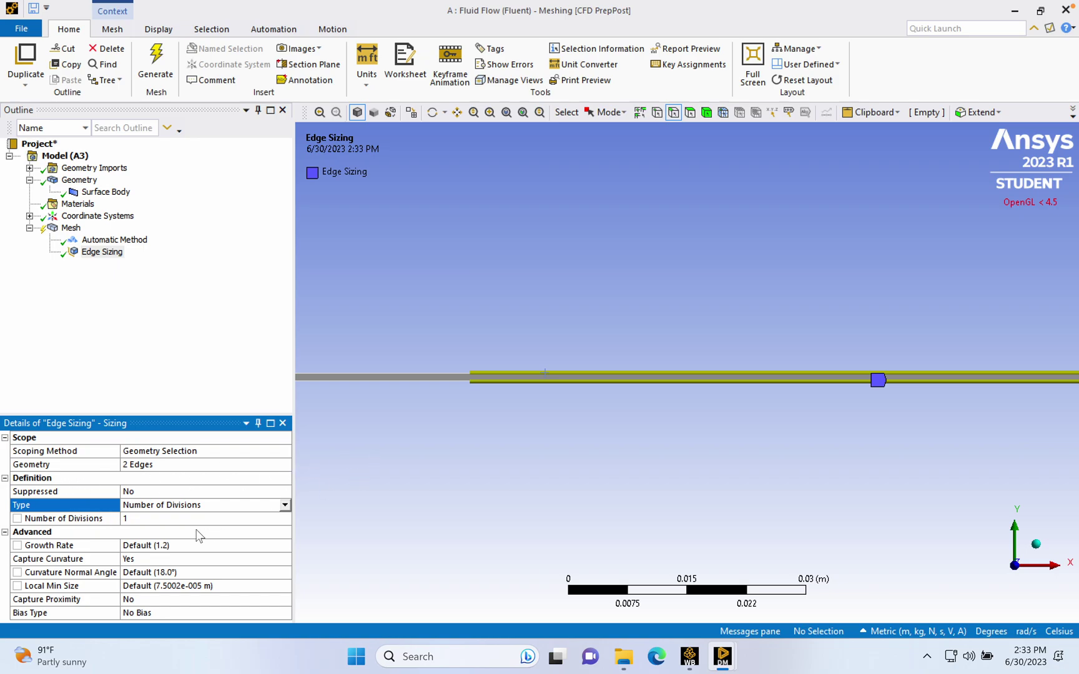
left_click(142, 520)
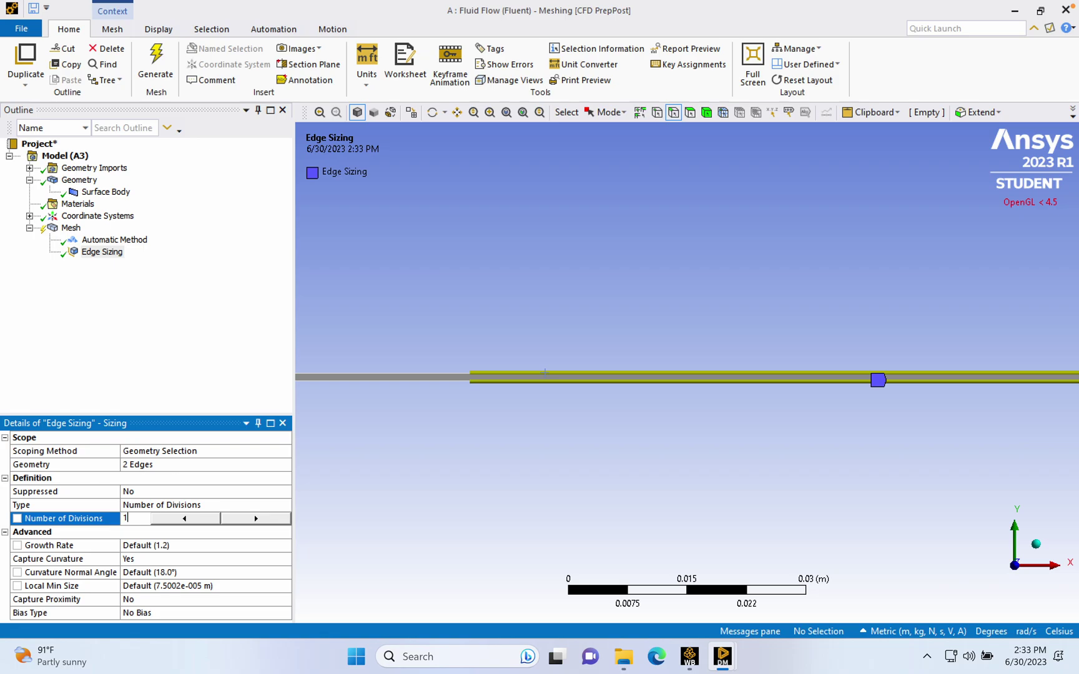
key("Return")
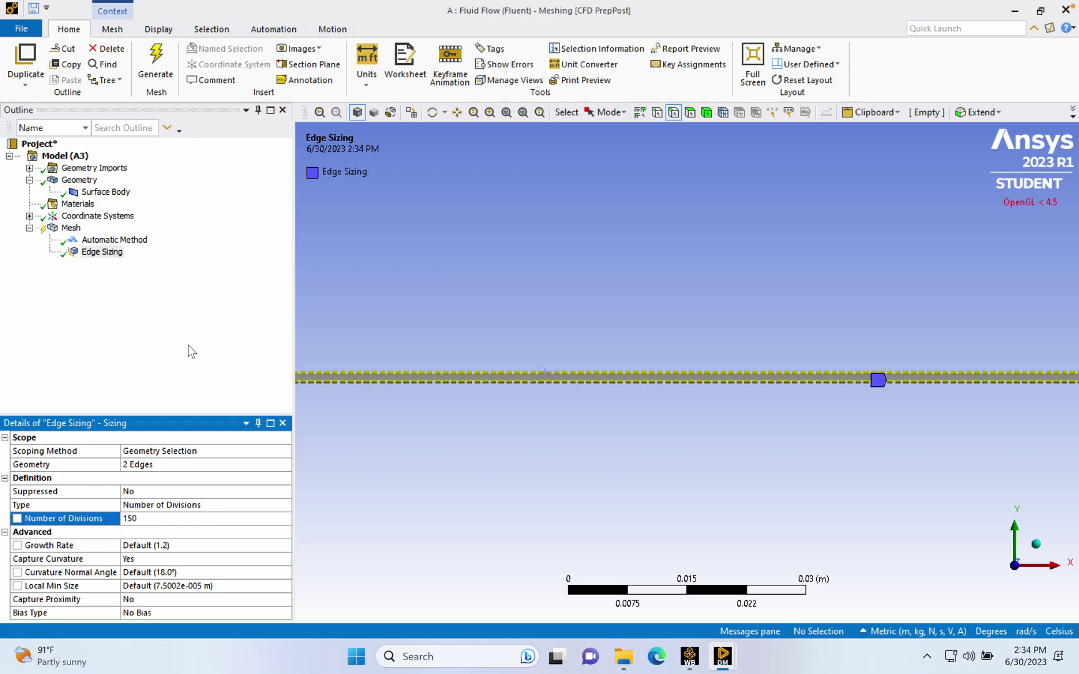
- Turn off Capture Curvature for the long edges' sizing and set its behavior to Hard
left_click(186, 556)
left_click(285, 559)
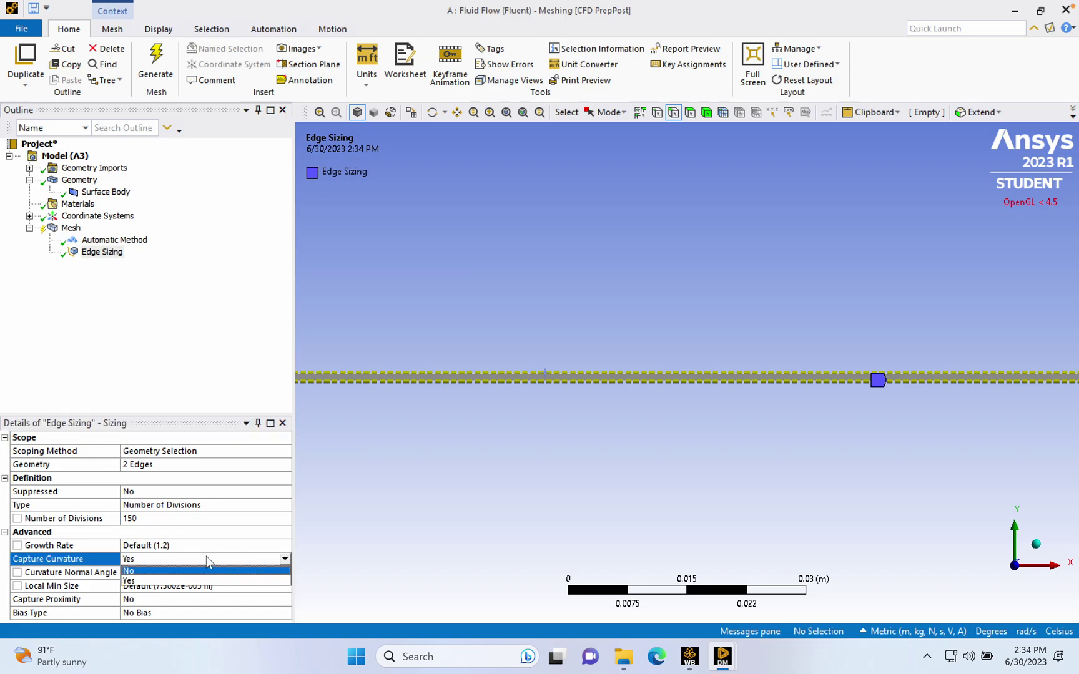
left_click(181, 570)
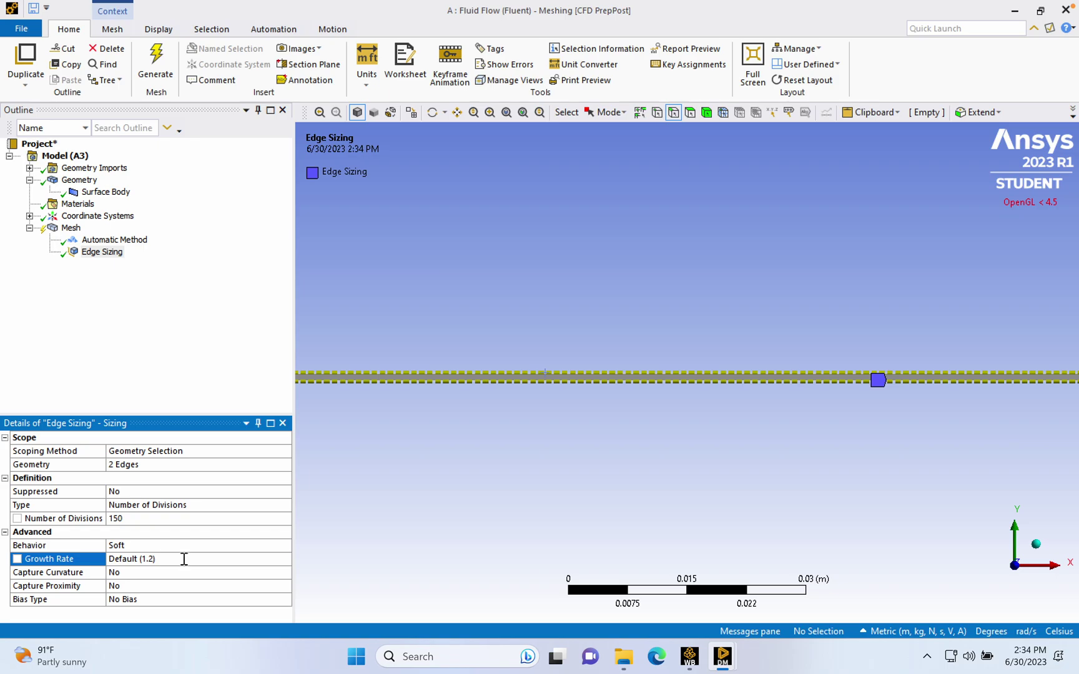
left_click(191, 546)
left_click(286, 546)
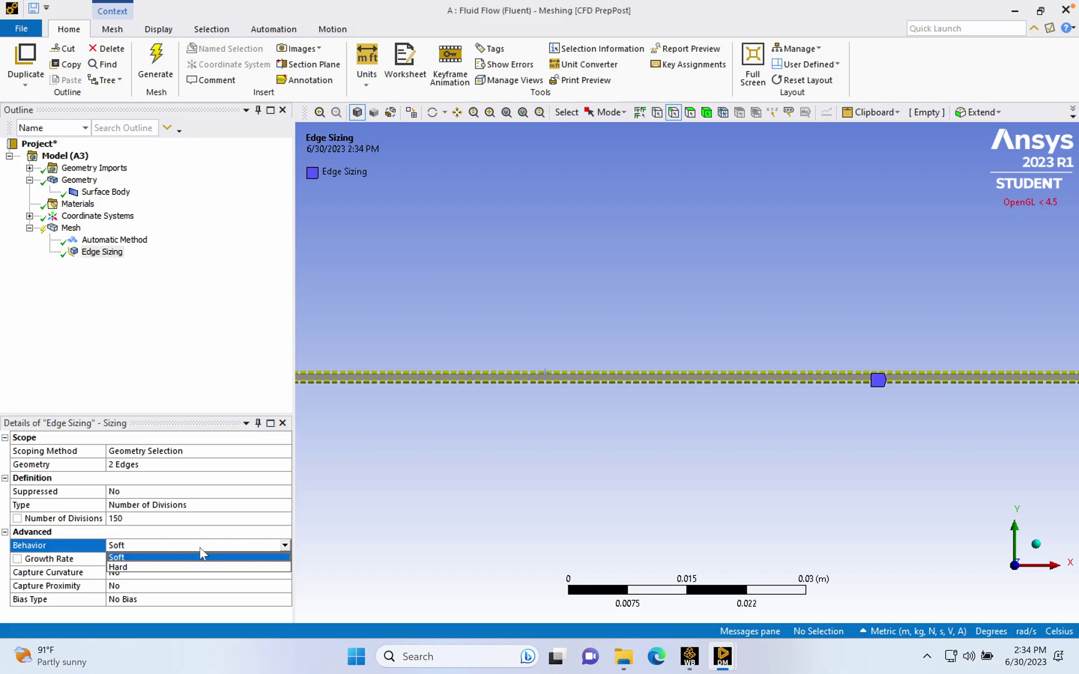
left_click(180, 567)
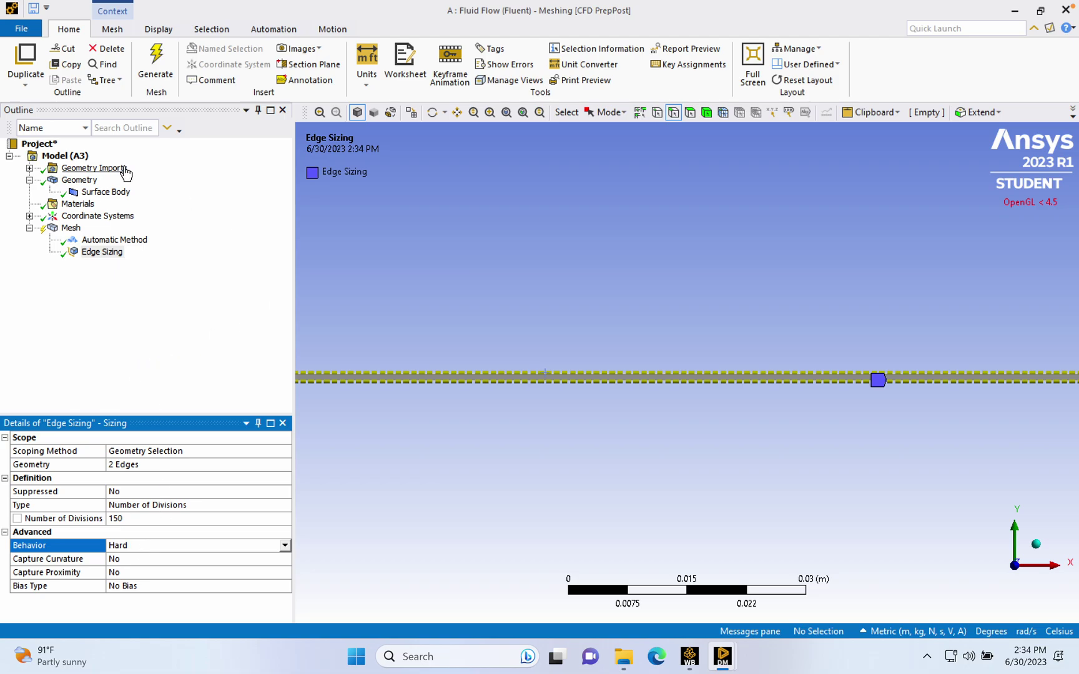
- Insert a second Sizing control under Mesh and select the short vertical edge at the surface's left end
right_click(69, 228)
mouse_move(125, 234)
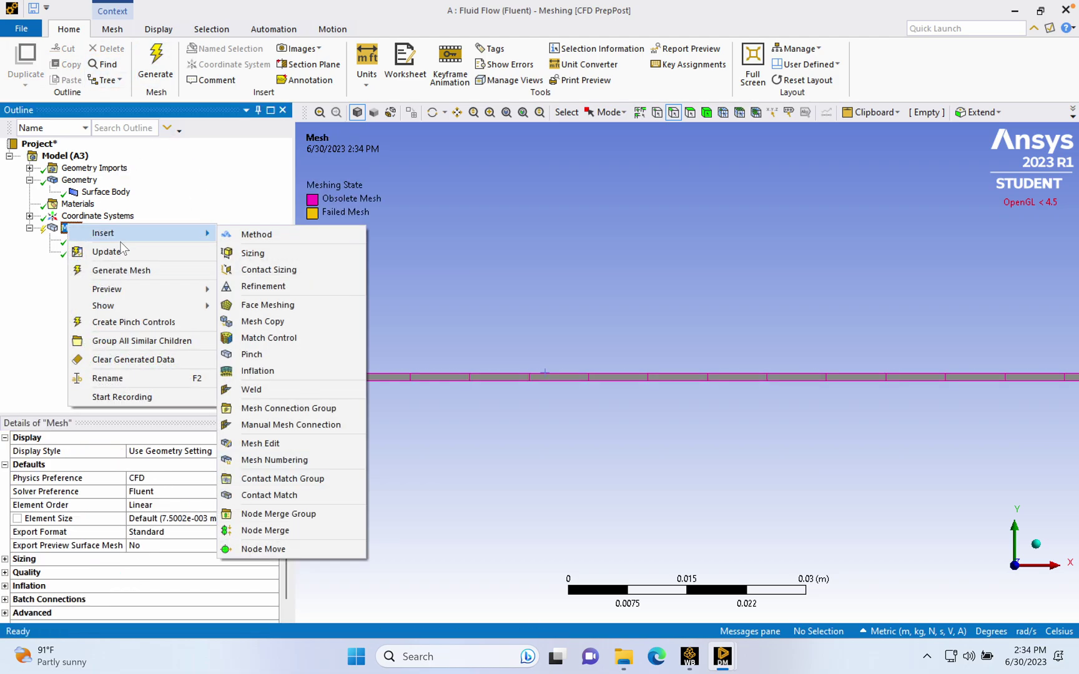
left_click(254, 253)
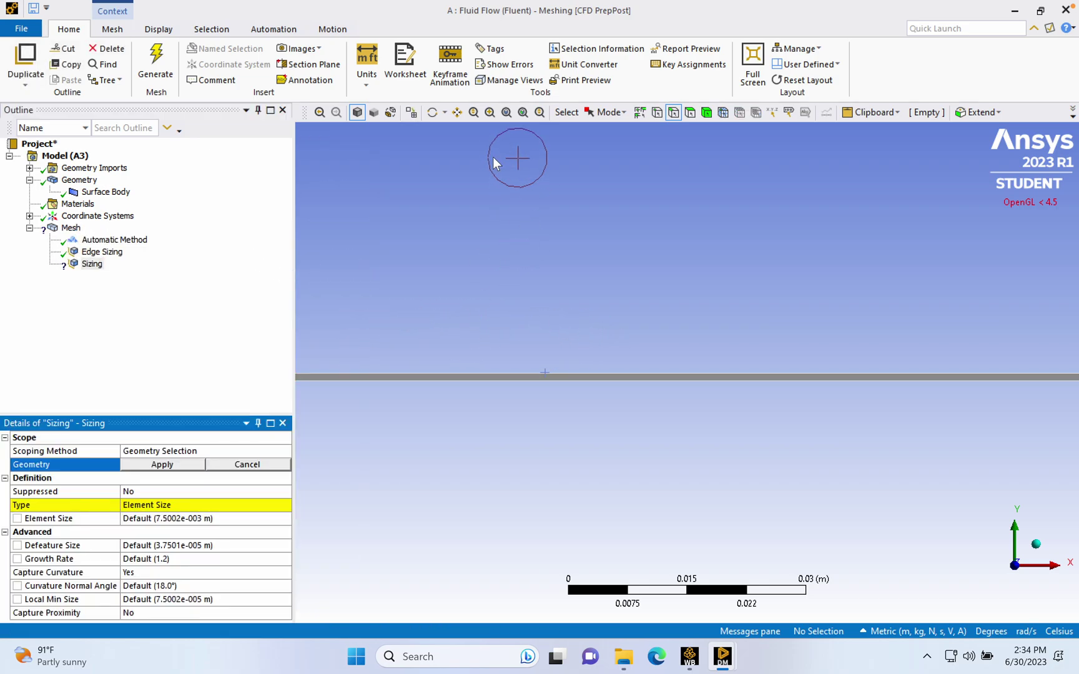
left_click(457, 113)
left_click_drag(452, 269, 598, 379)
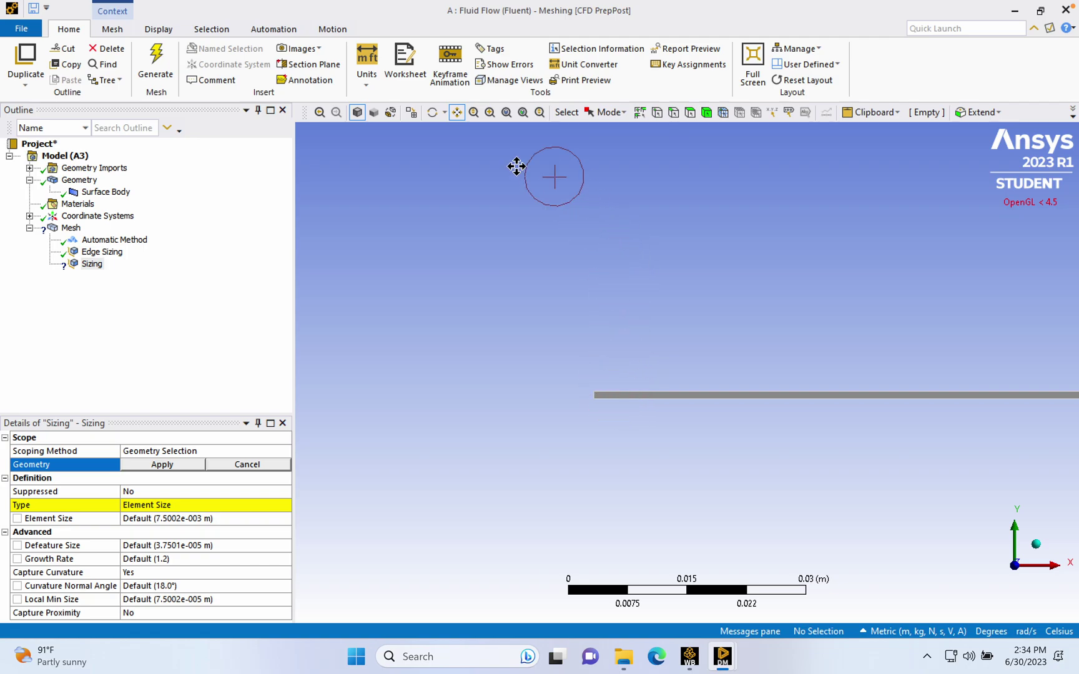
left_click(489, 113)
left_click_drag(513, 294, 1018, 479)
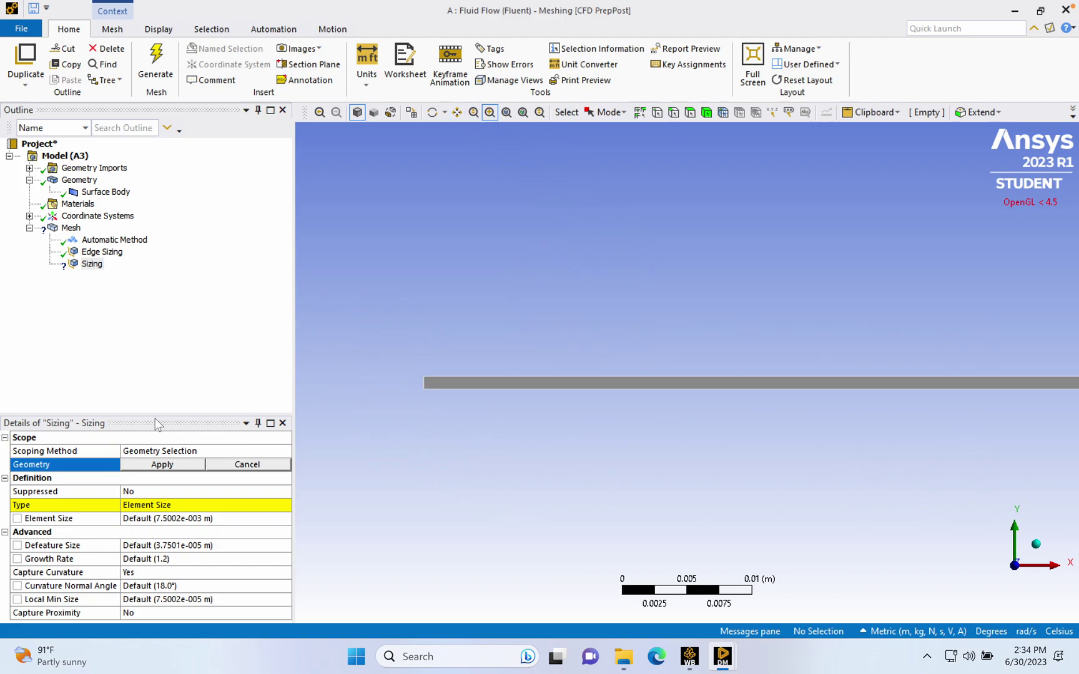
left_click(673, 114)
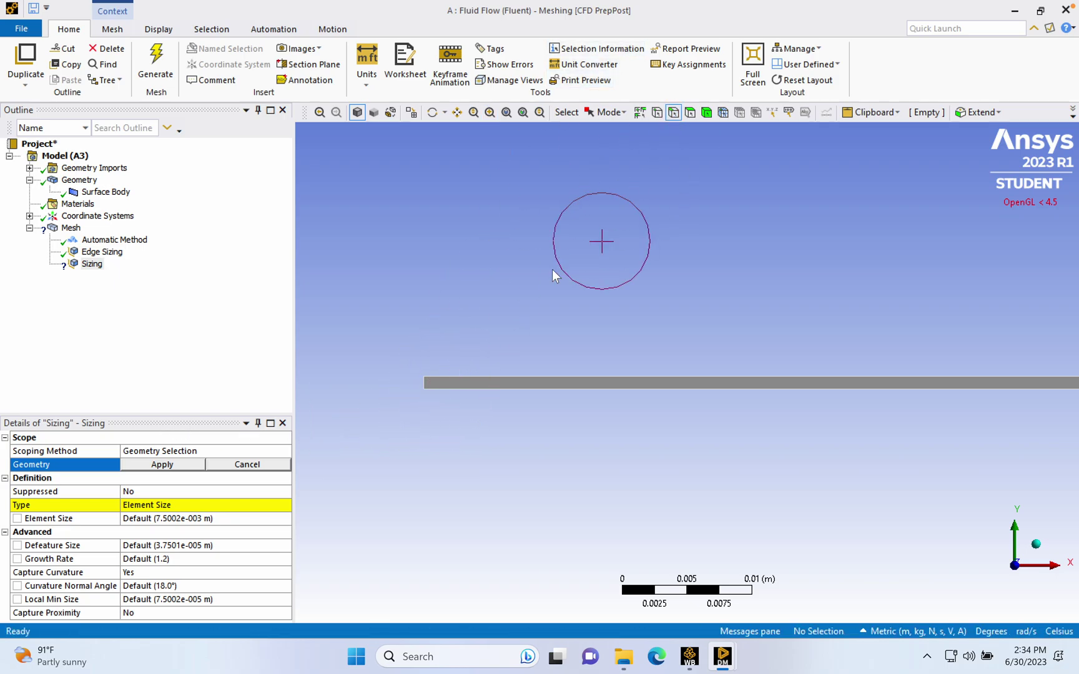
left_click(425, 383)
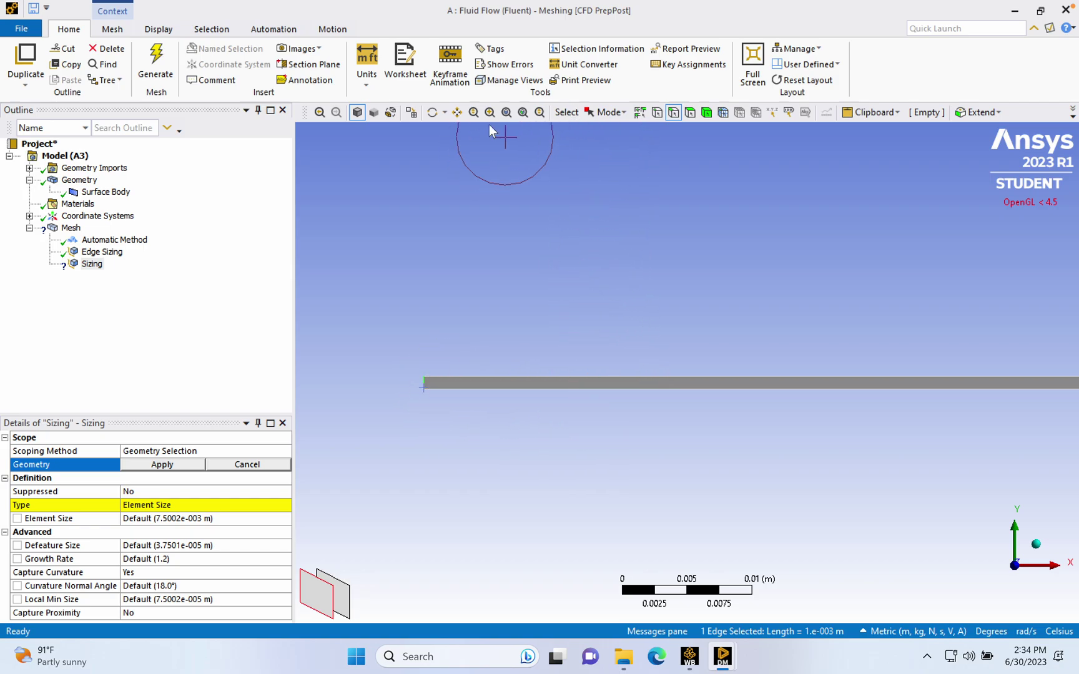
- Add the short vertical edge at the surface's right end to the selection and apply both edges as the sizing scope
left_click(457, 112)
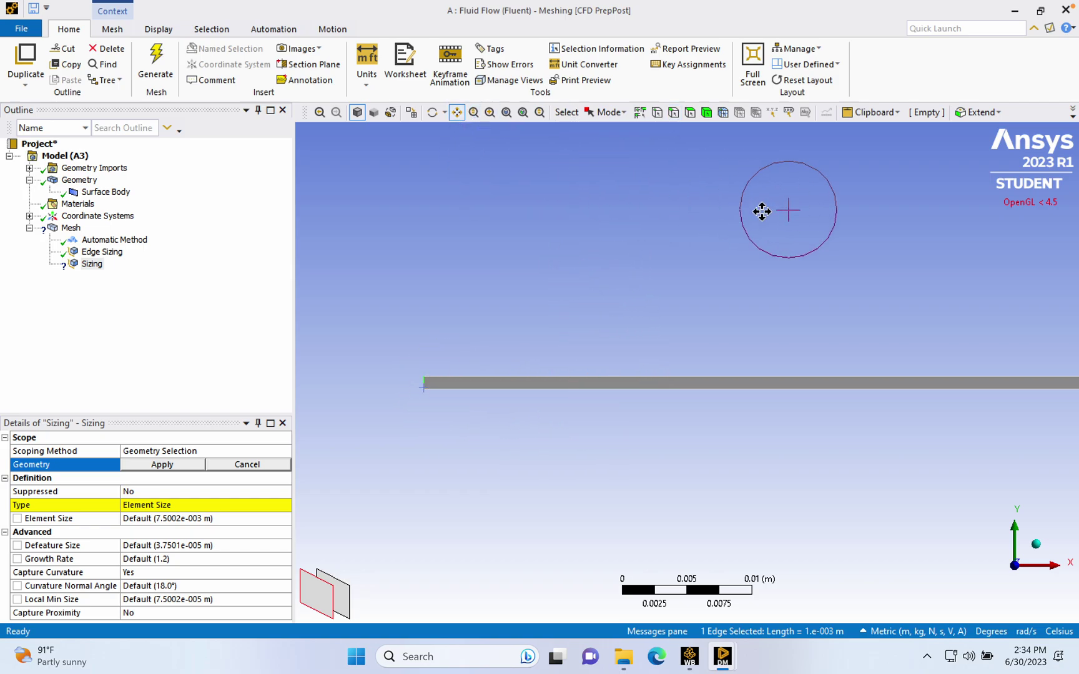
left_click_drag(789, 211, 513, 228)
left_click_drag(862, 235, 513, 245)
left_click_drag(889, 248, 654, 257)
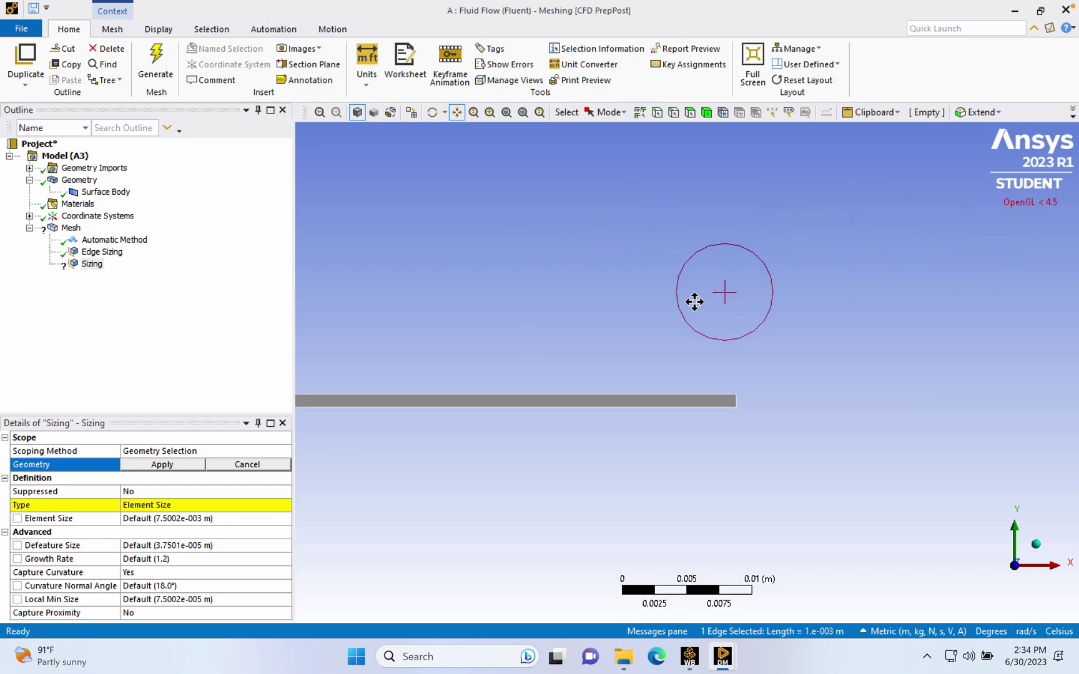
left_click(673, 114)
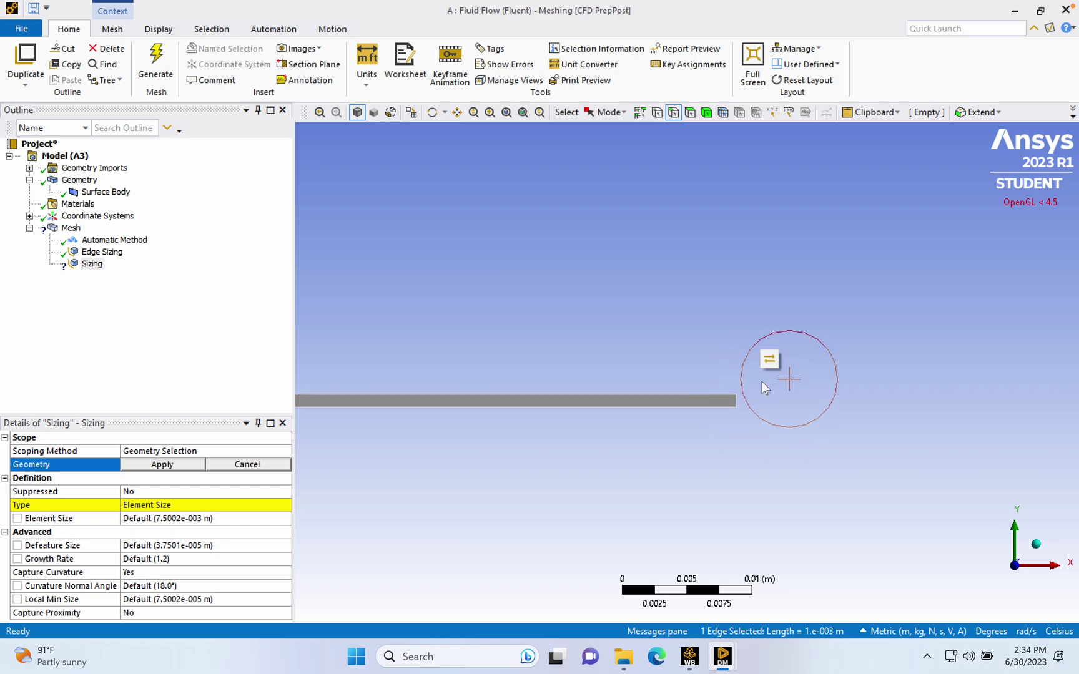
left_click(748, 402, "ctrl")
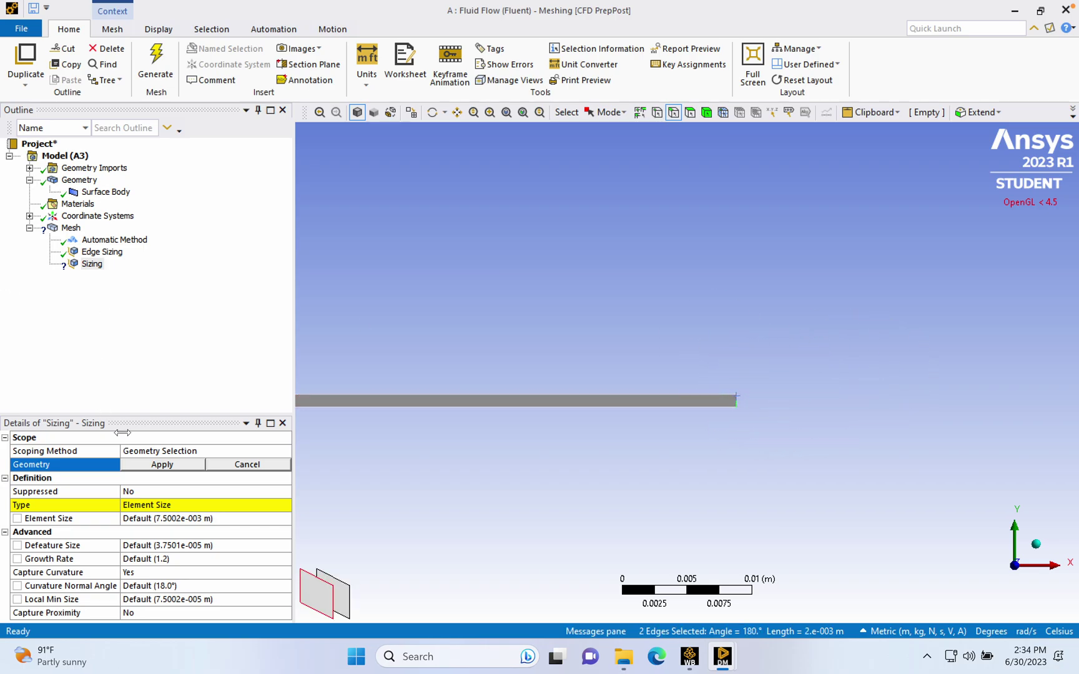
left_click(162, 465)
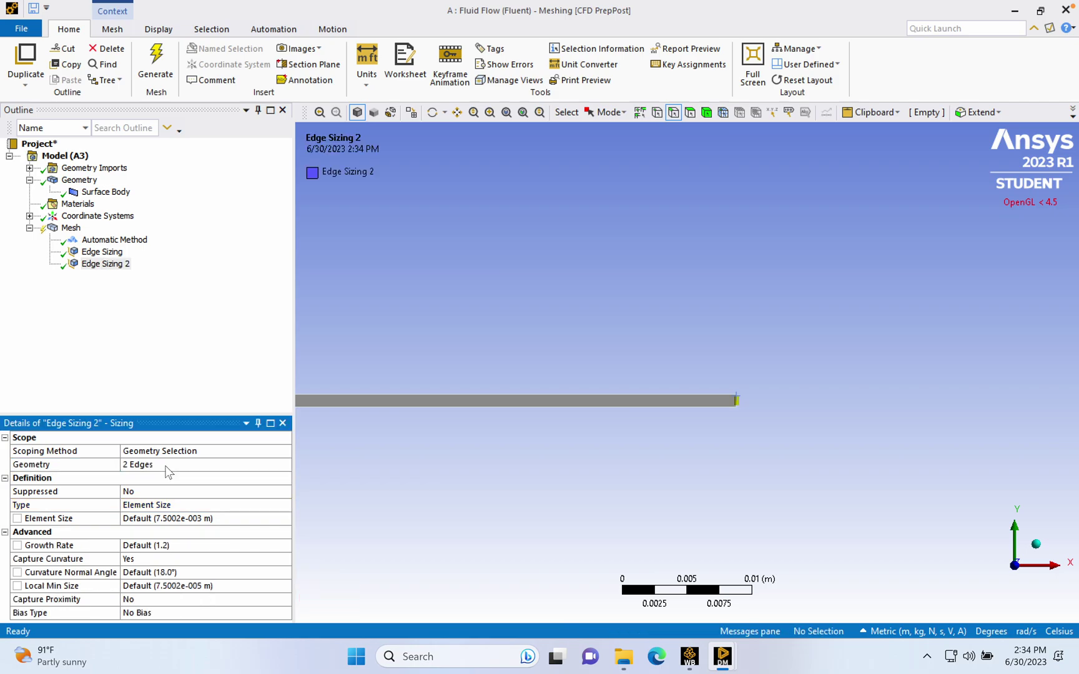
- Set the short edges' sizing type to Number of Divisions with 100 divisions
left_click(219, 505)
left_click(284, 504)
left_click(250, 513)
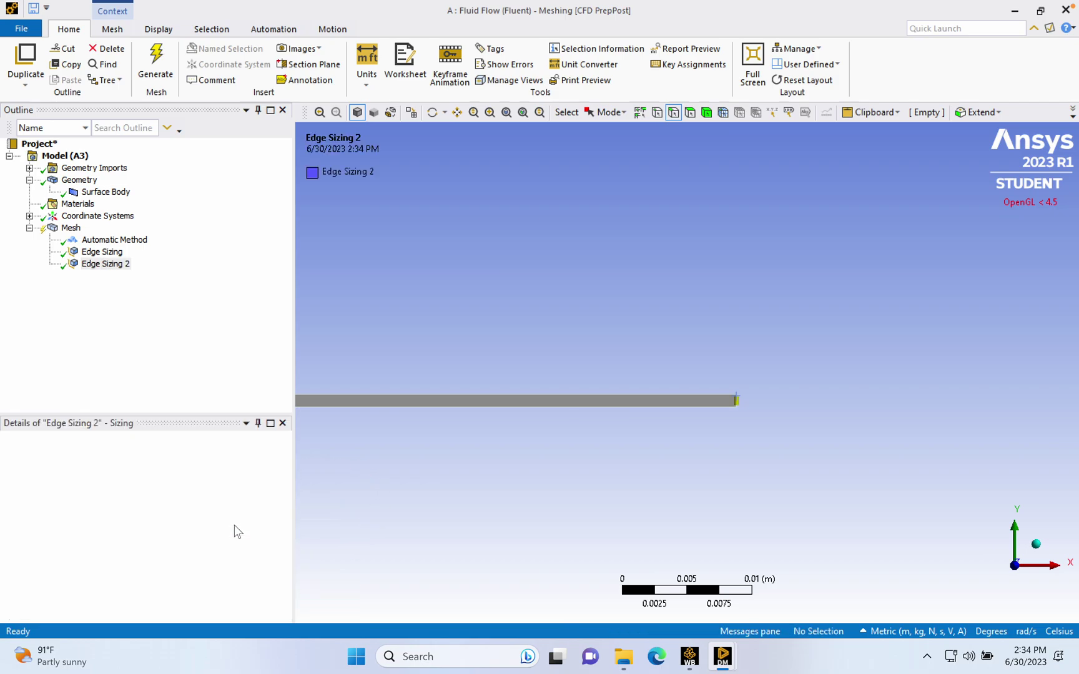
left_click(100, 522)
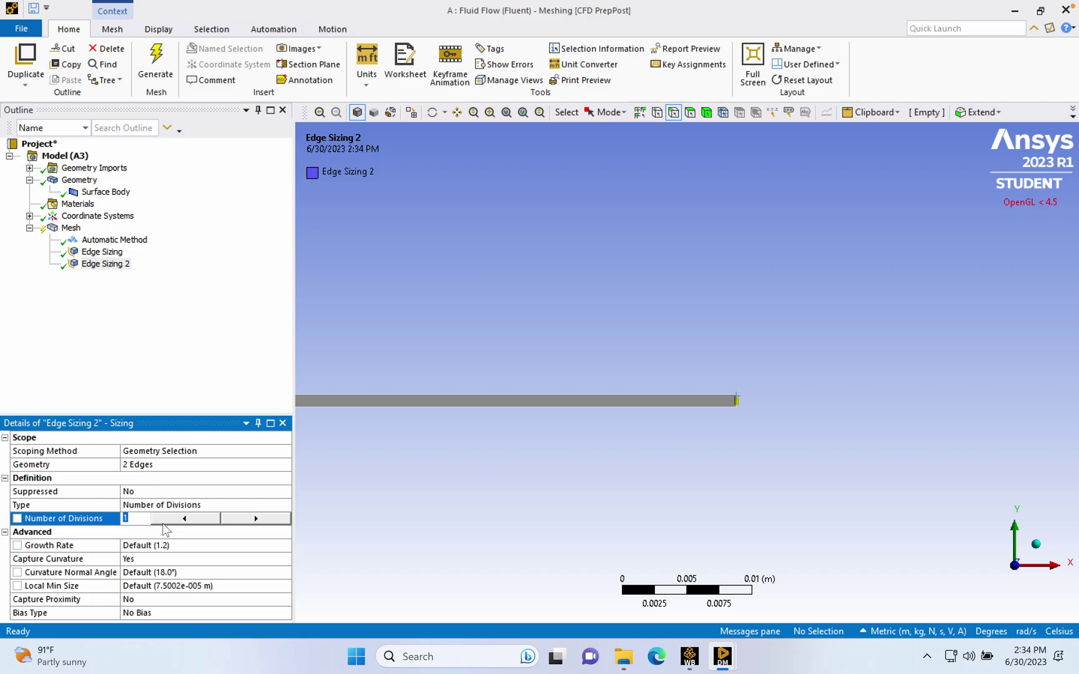
type("100")
key("Return")
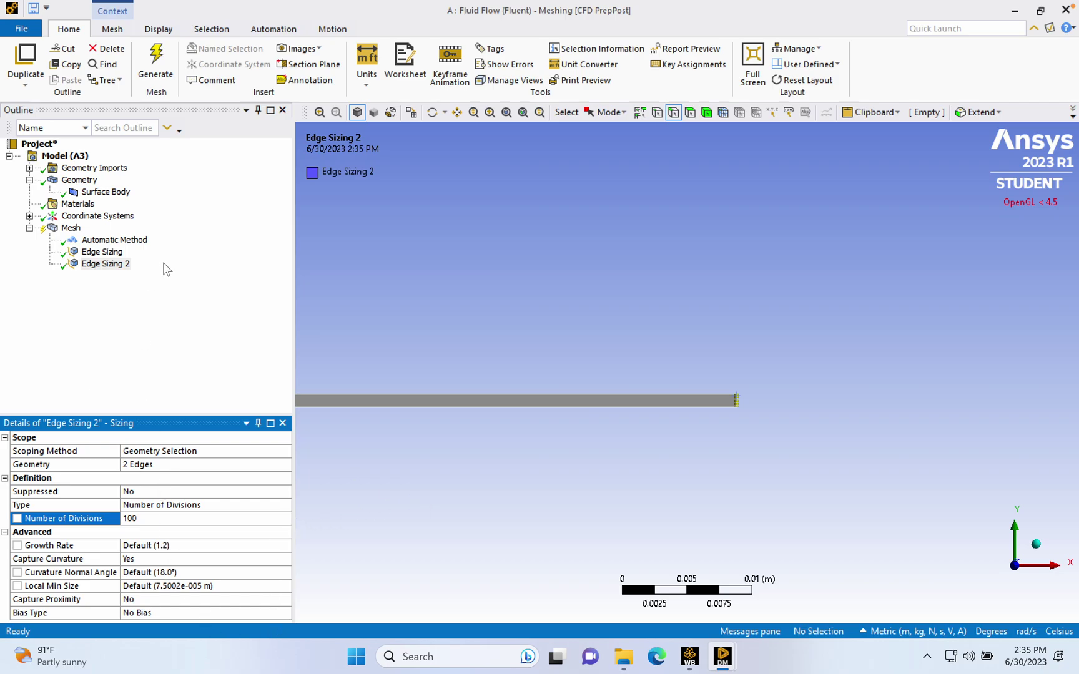
- Turn off Capture Curvature for the short edges' sizing and set its behavior to Hard
left_click(221, 558)
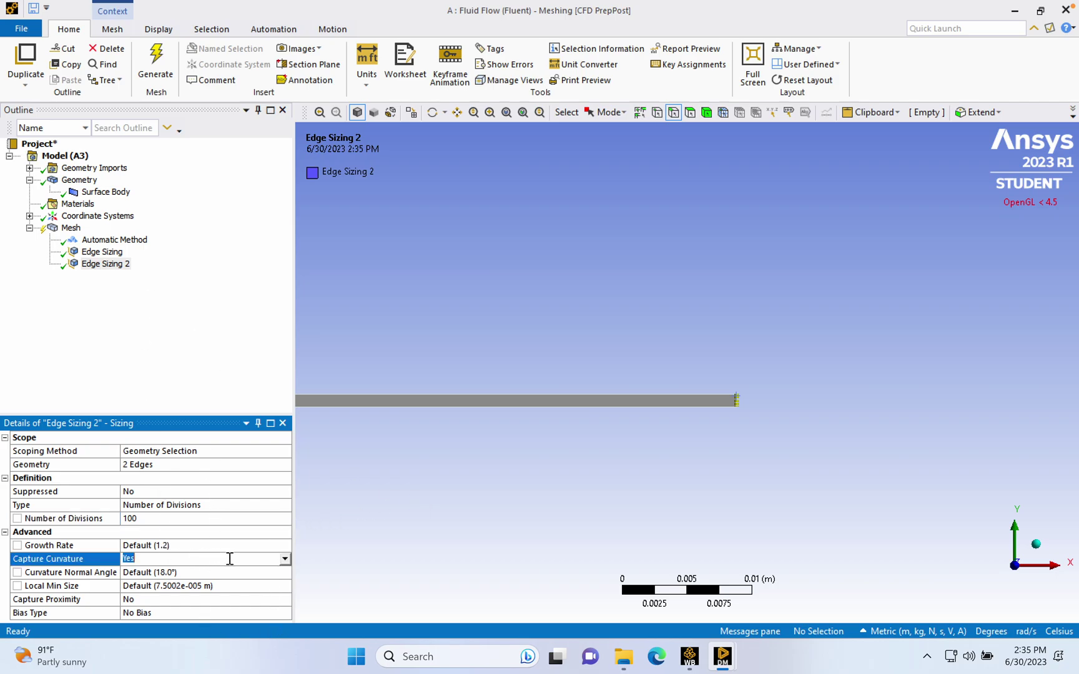
left_click(284, 559)
left_click(214, 571)
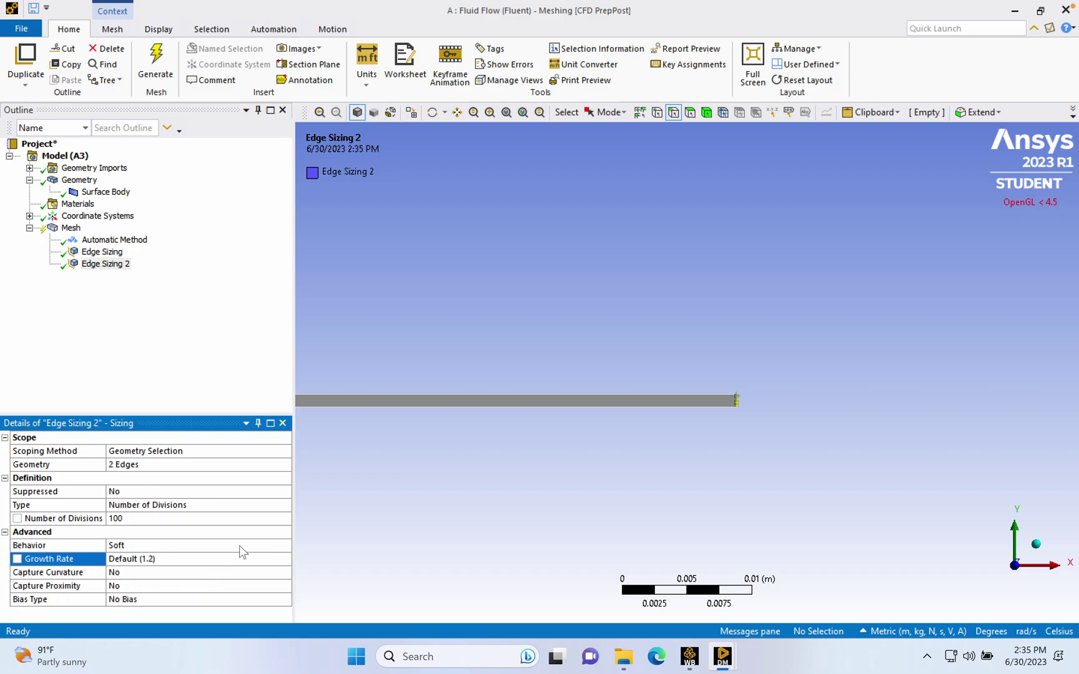
left_click(249, 544)
left_click(285, 545)
left_click(188, 572)
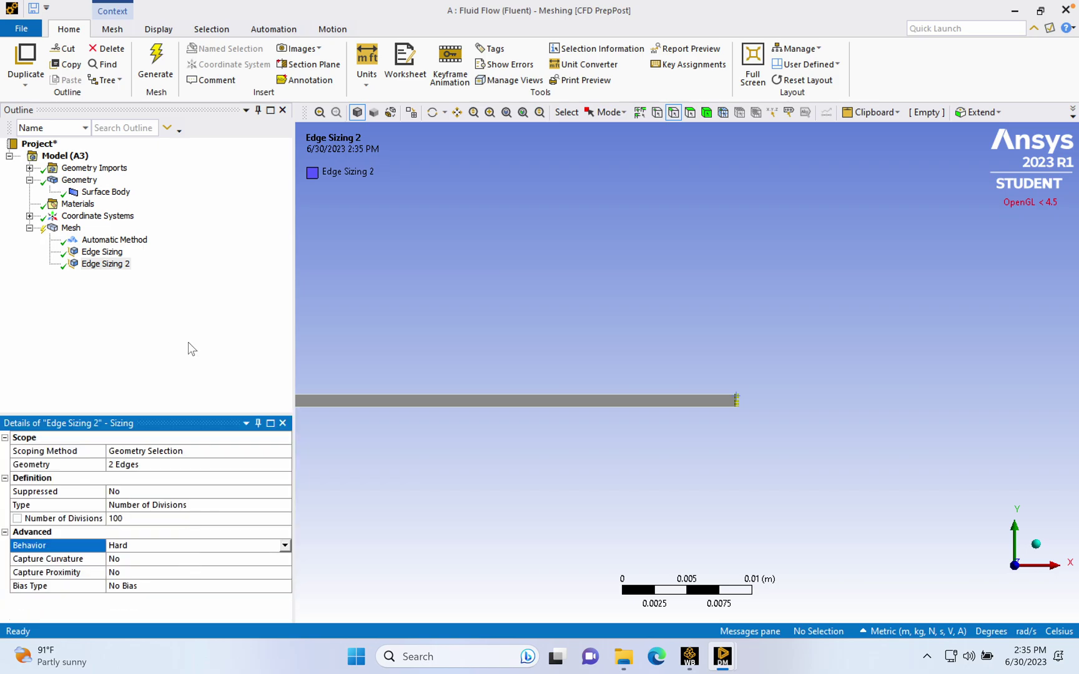
- Generate the mesh with both edge sizings and display it on the surface
left_click(146, 77)
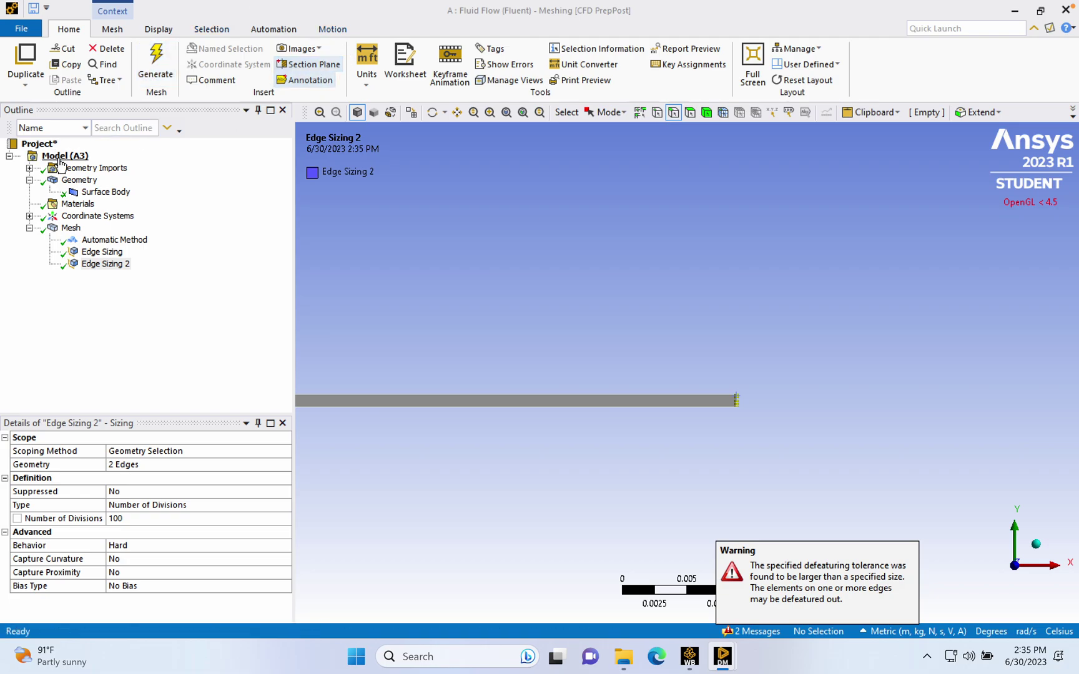
left_click(110, 337)
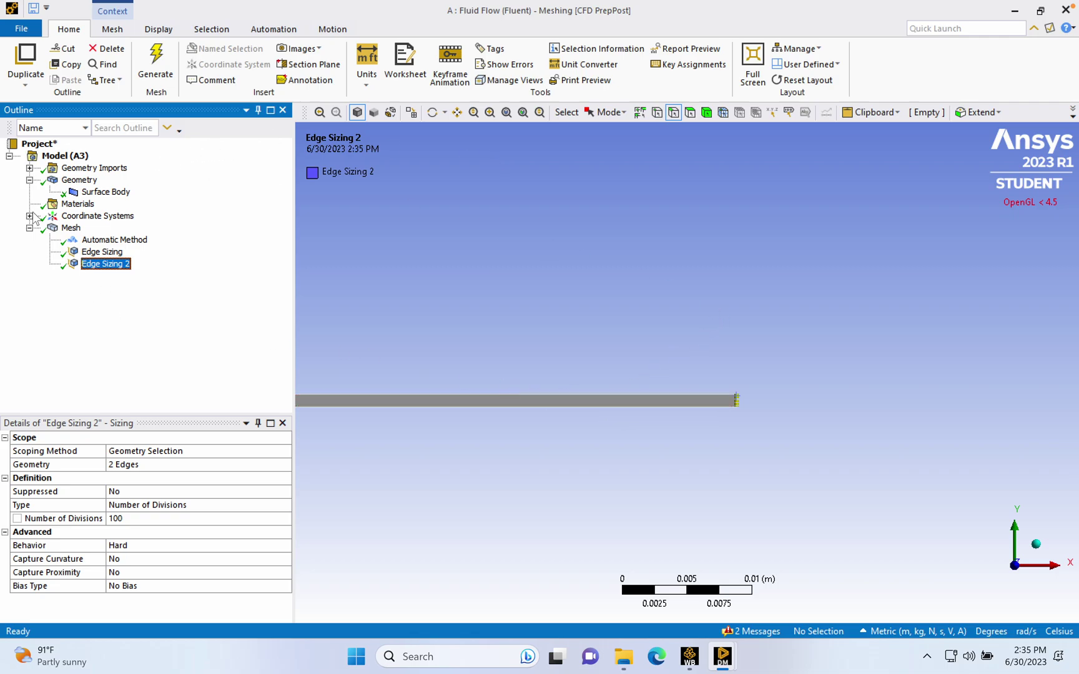
left_click(71, 228)
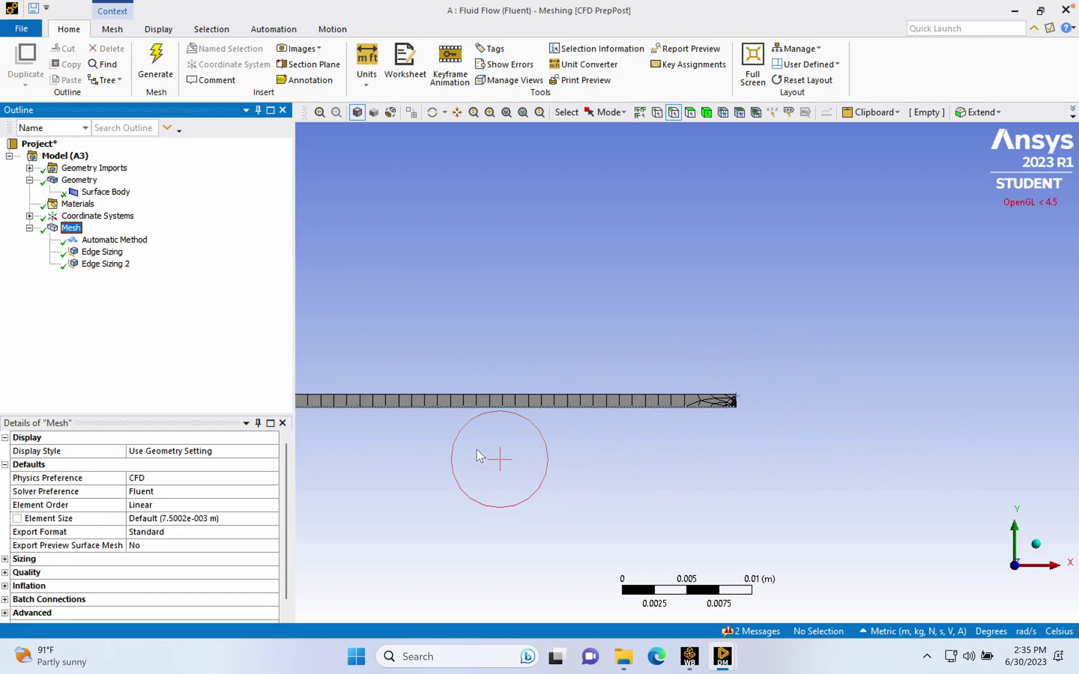
- Insert a Face Meshing control under Mesh and scope it to the surface's face
right_click(62, 233)
mouse_move(129, 239)
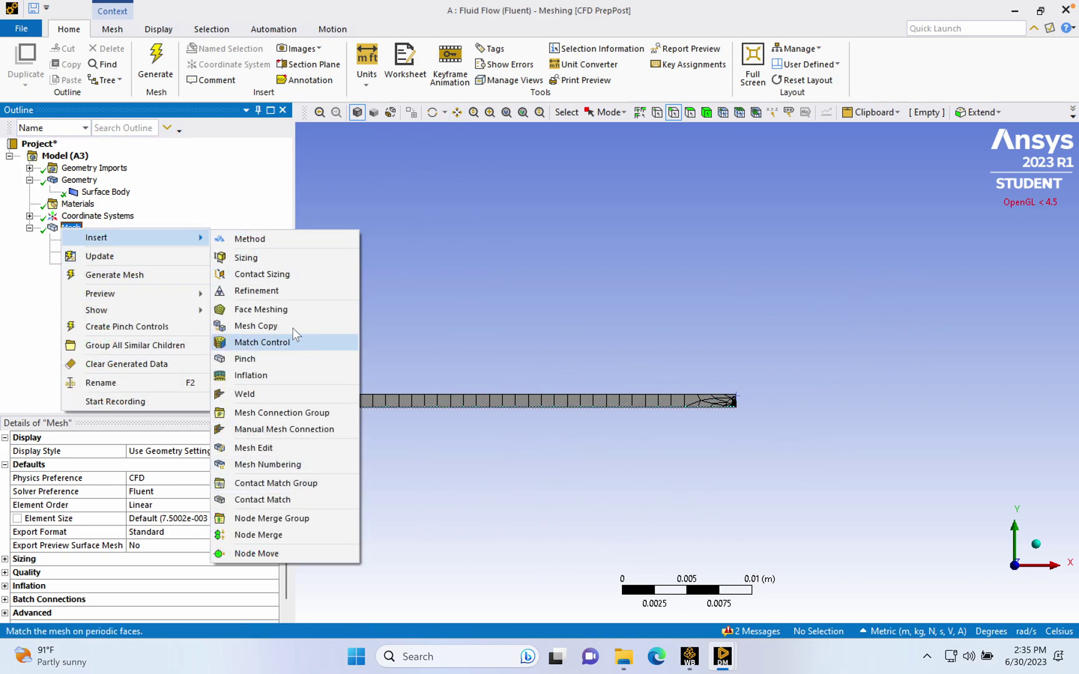
left_click(283, 309)
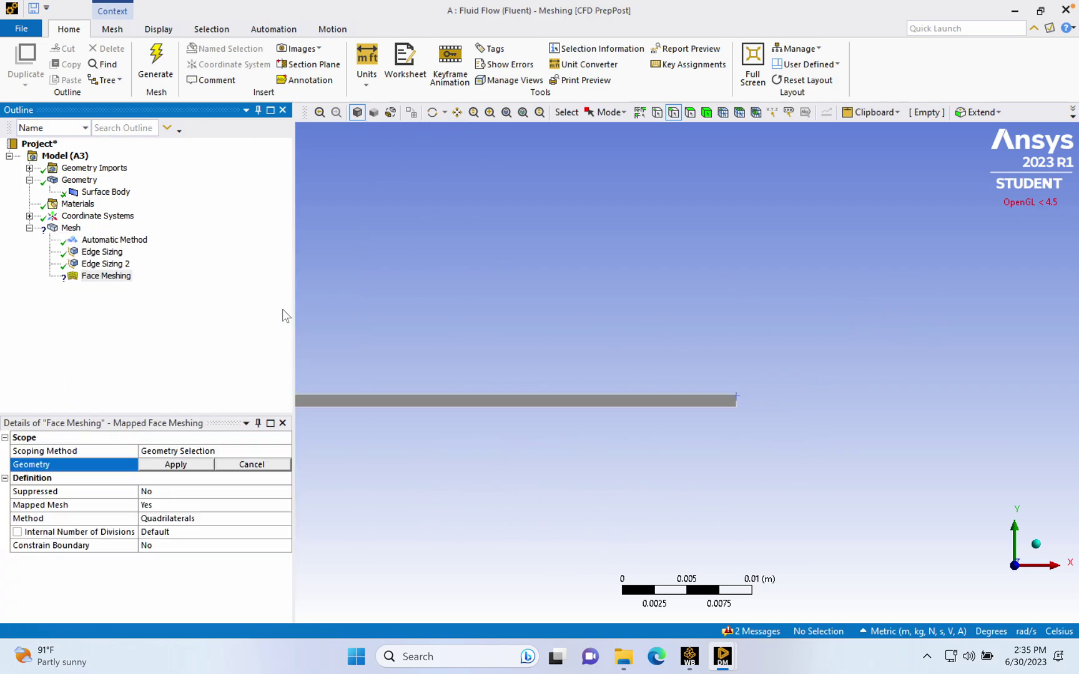
left_click(395, 401)
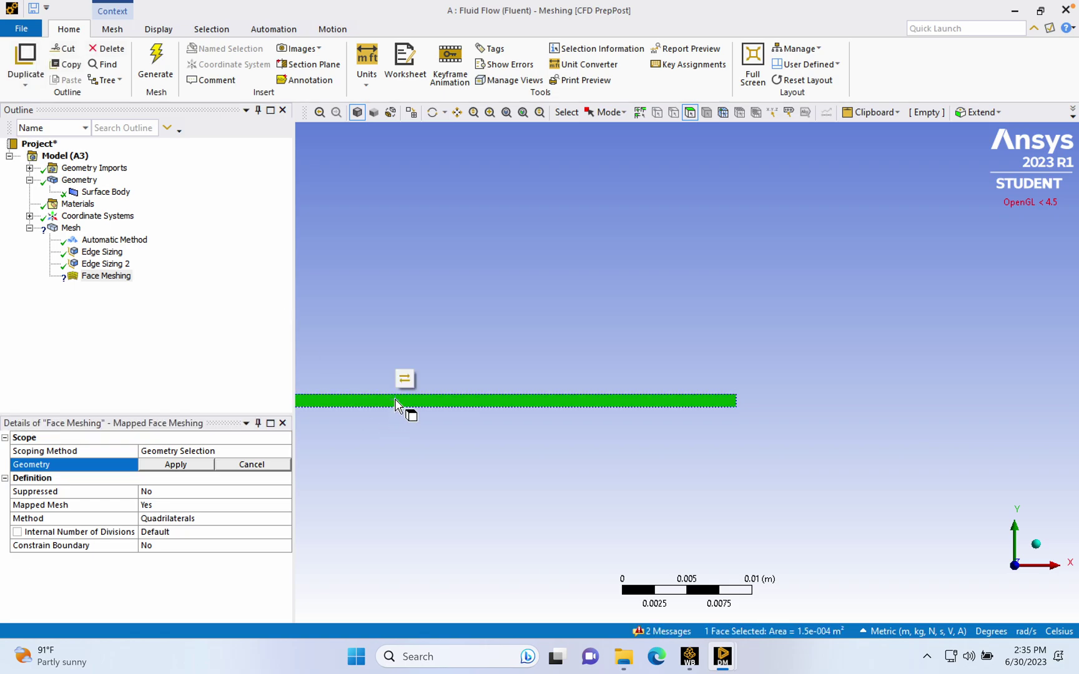
left_click(175, 465)
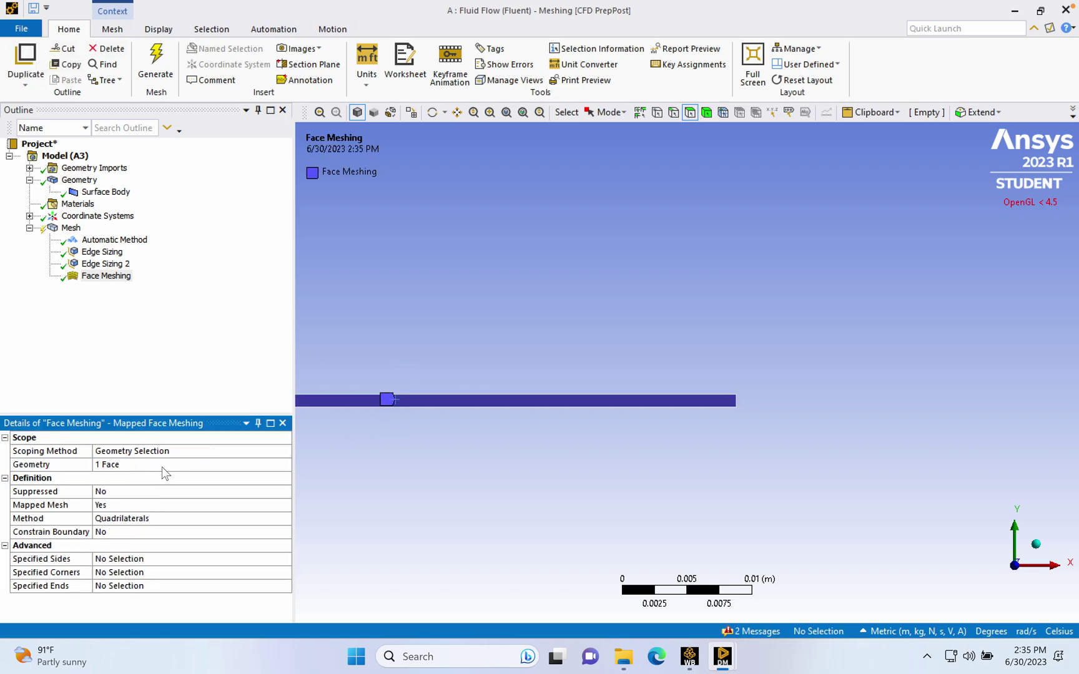
- Regenerate the mesh with the face meshing applied and inspect the elements at the surface's right end
left_click(70, 228)
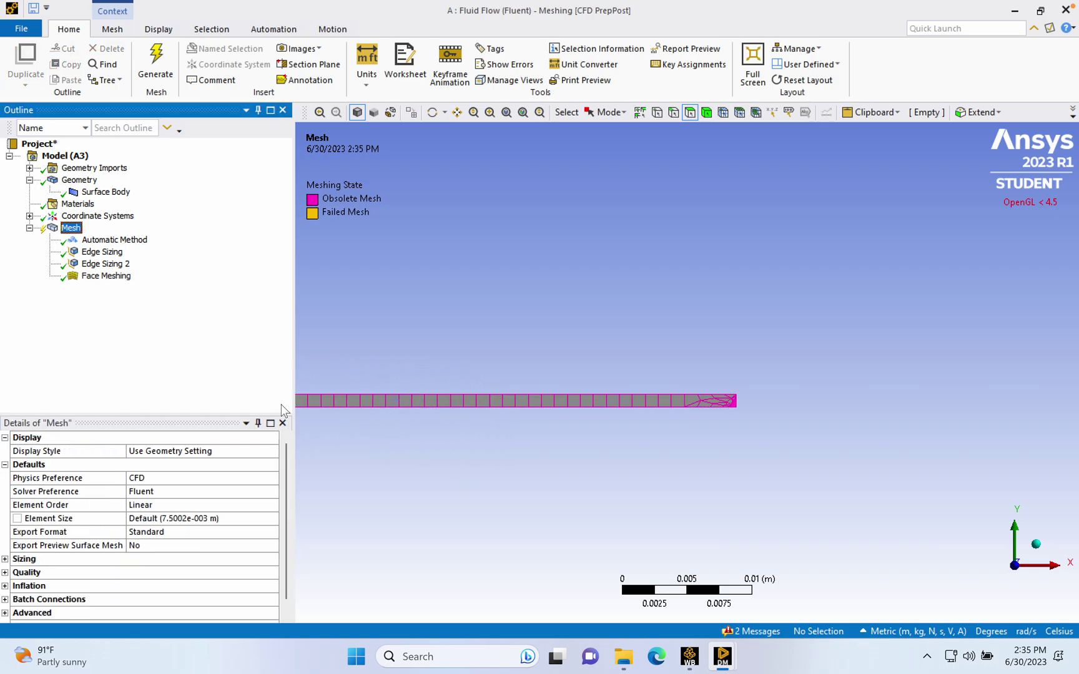
left_click(106, 276)
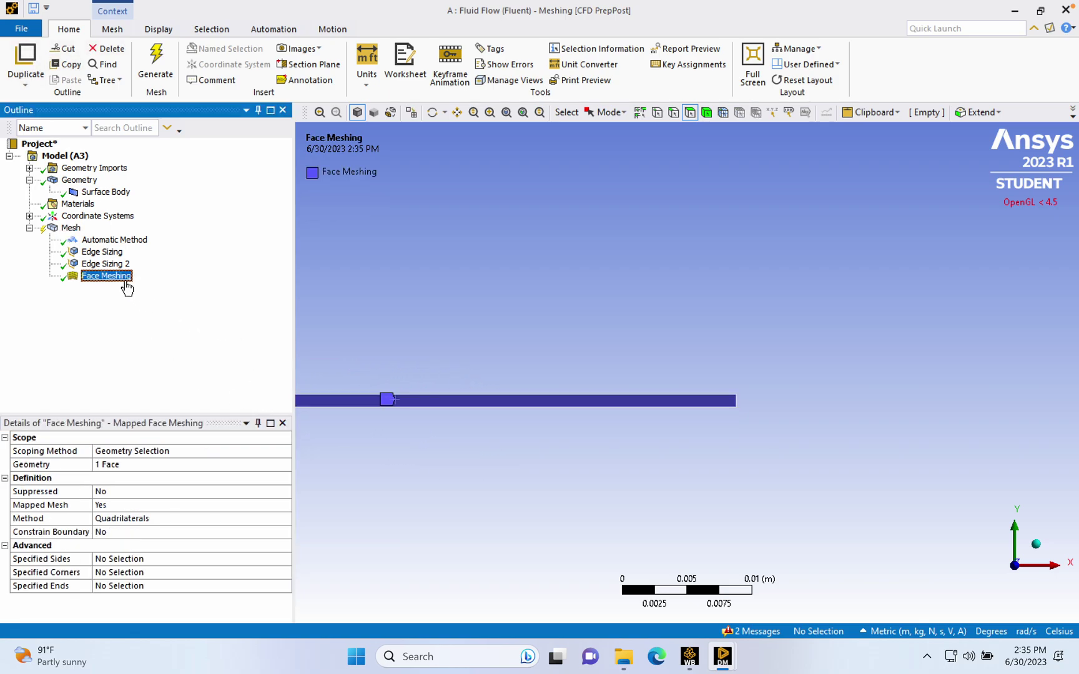
left_click(151, 67)
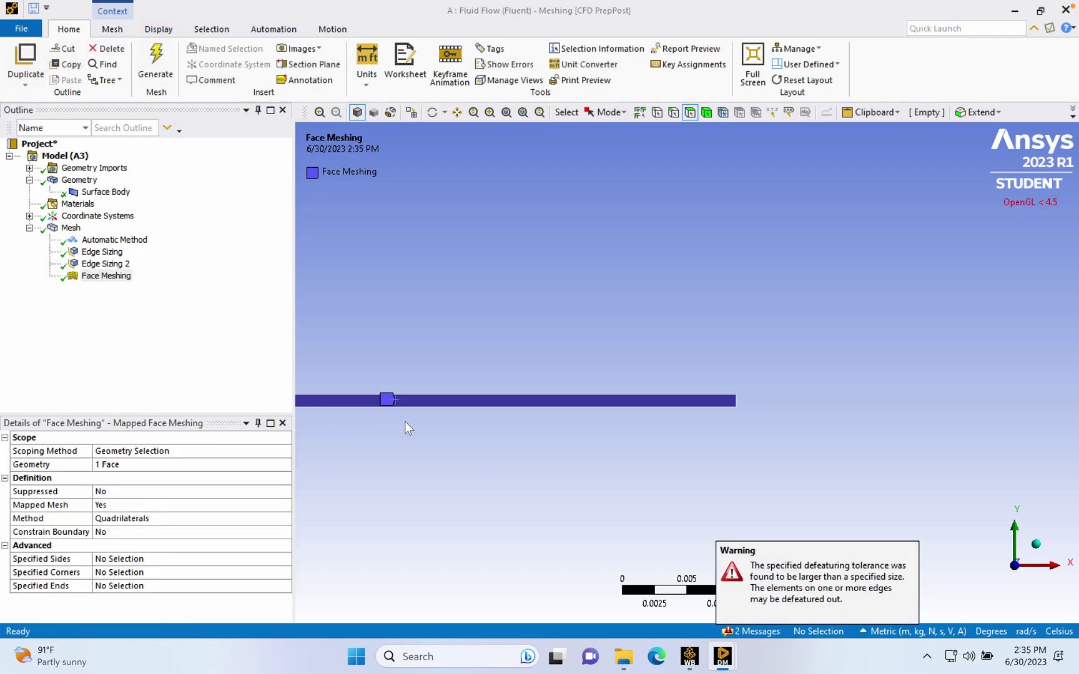
left_click(72, 228)
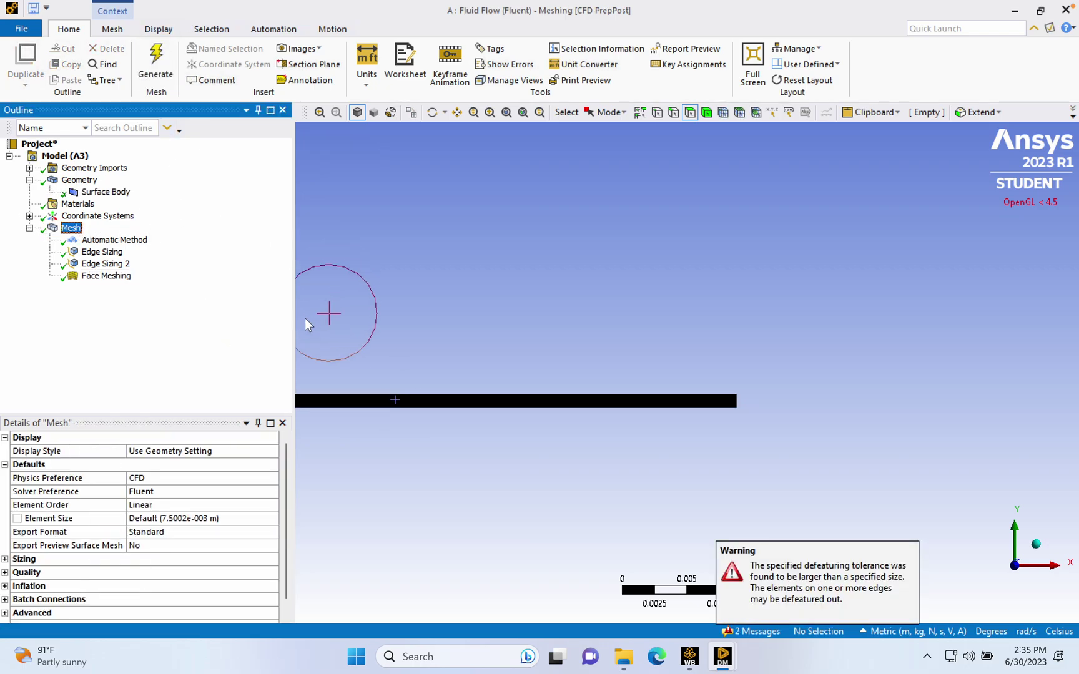
left_click(479, 113)
left_click(490, 113)
left_click_drag(990, 344, 1071, 386)
left_click_drag(684, 397, 836, 482)
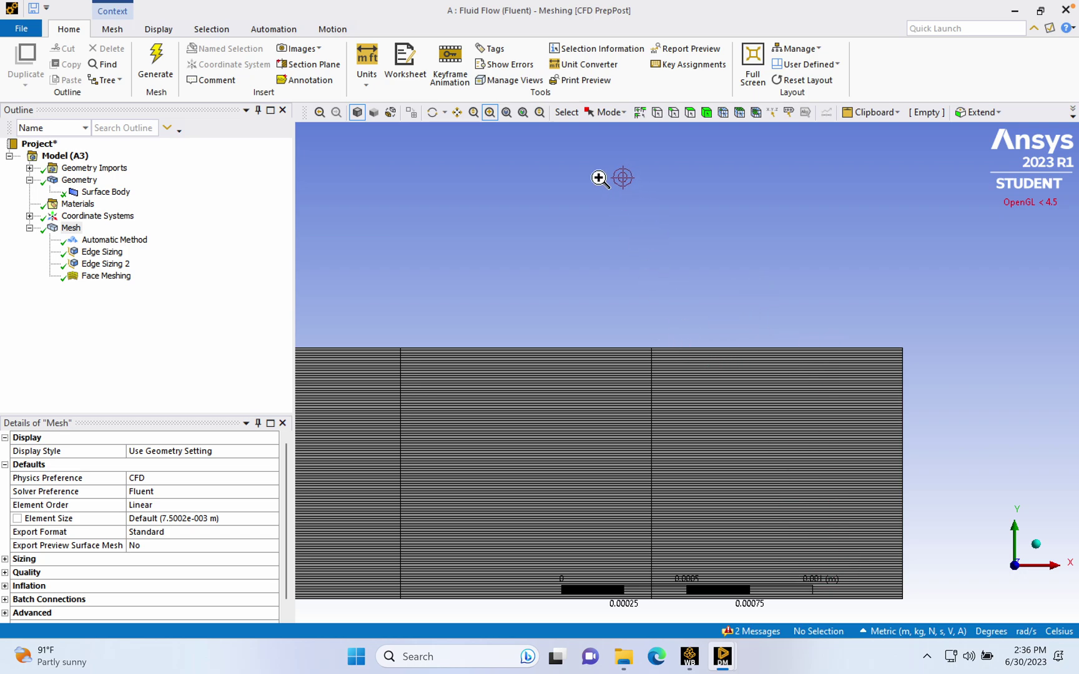
left_click(473, 113)
left_click_drag(557, 190, 504, 337)
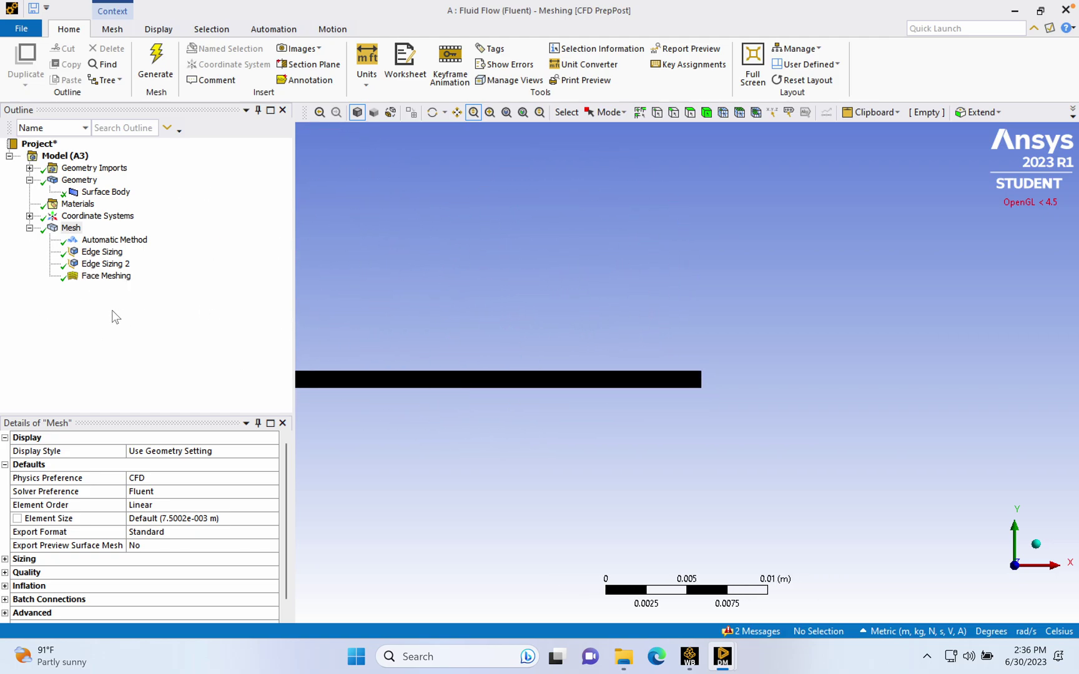
- Create a named selection "top_wall" from the surface's upper long edge
left_click(673, 112)
left_click(571, 374)
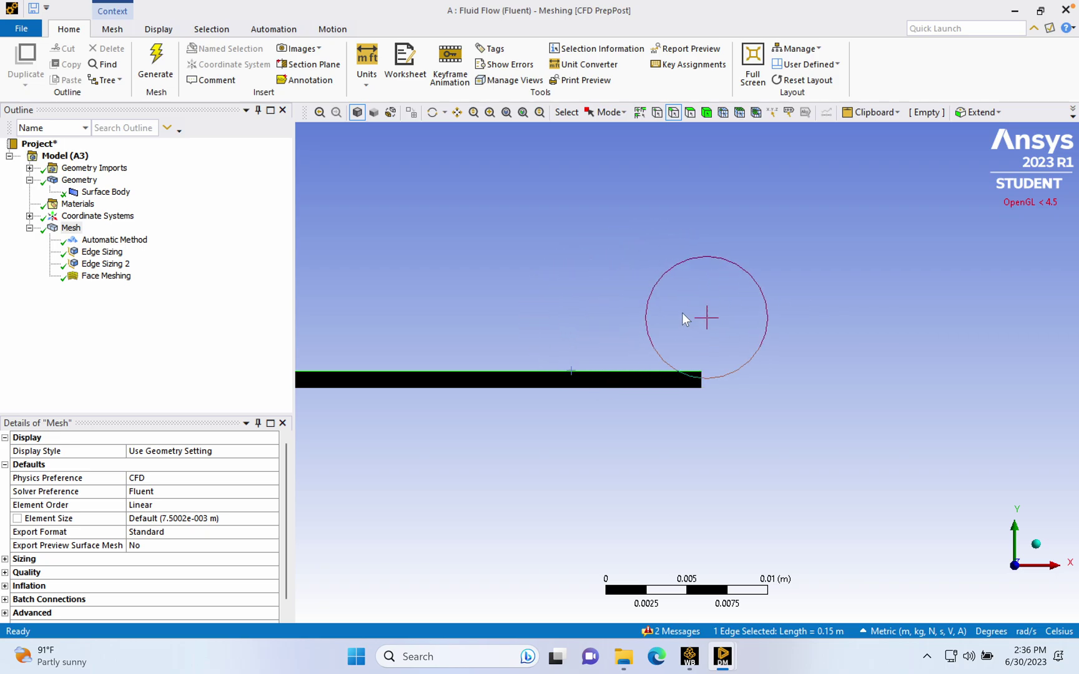
key("n")
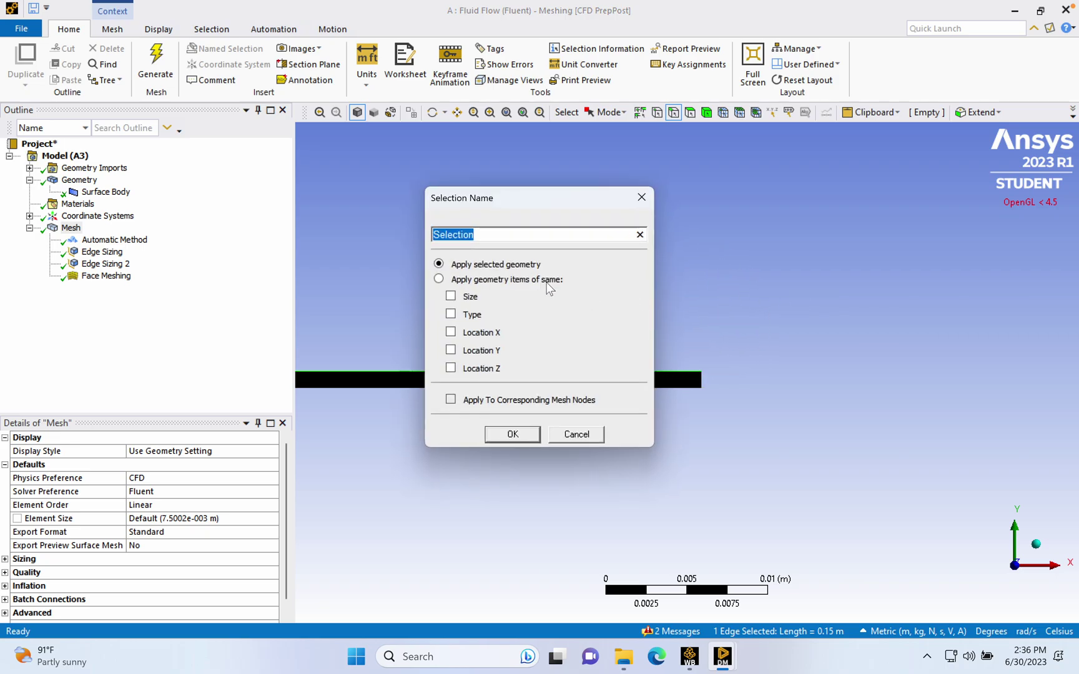
type("top")
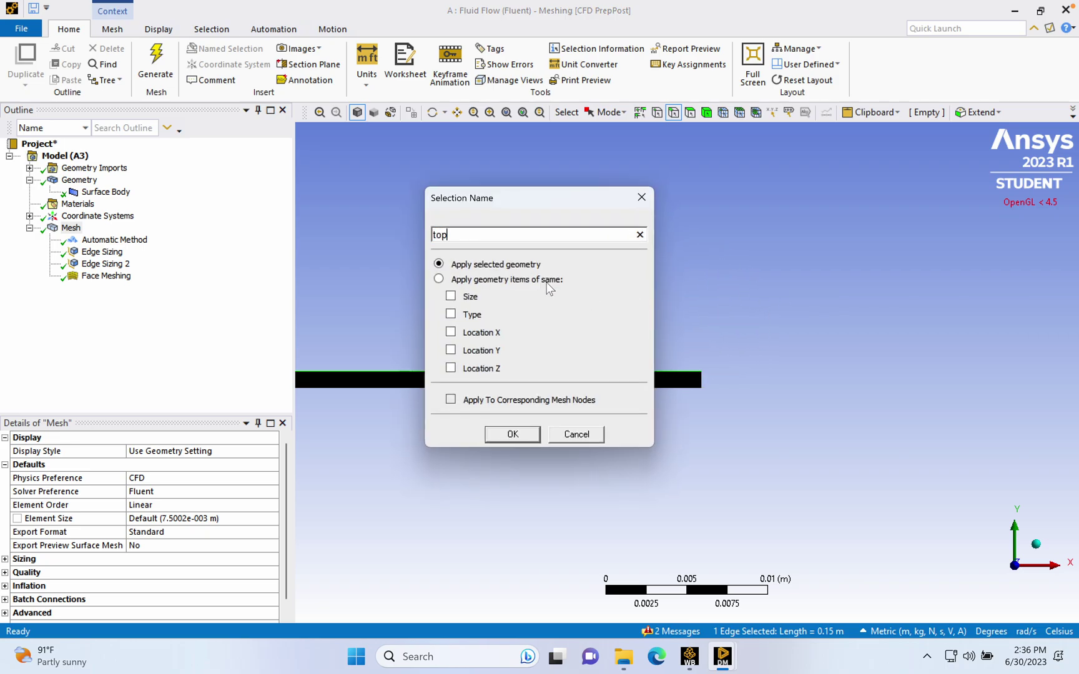
type("_wall")
key("Return")
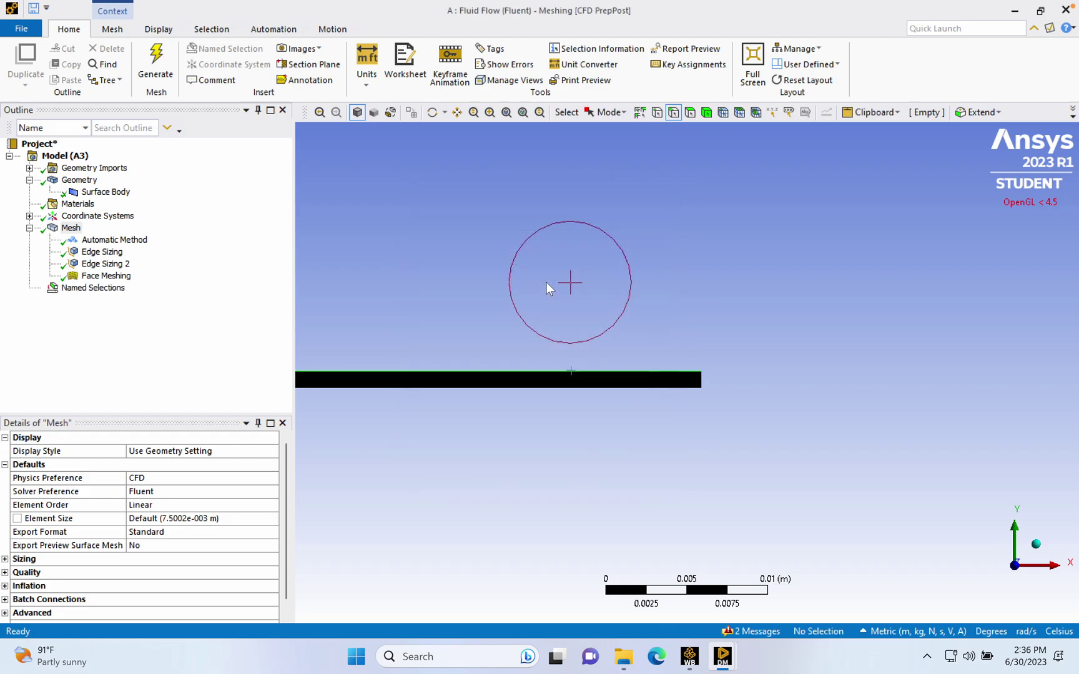
- Create a named selection "bottom_wall" from the surface's lower long edge
left_click(689, 387)
type("bottom_wall")
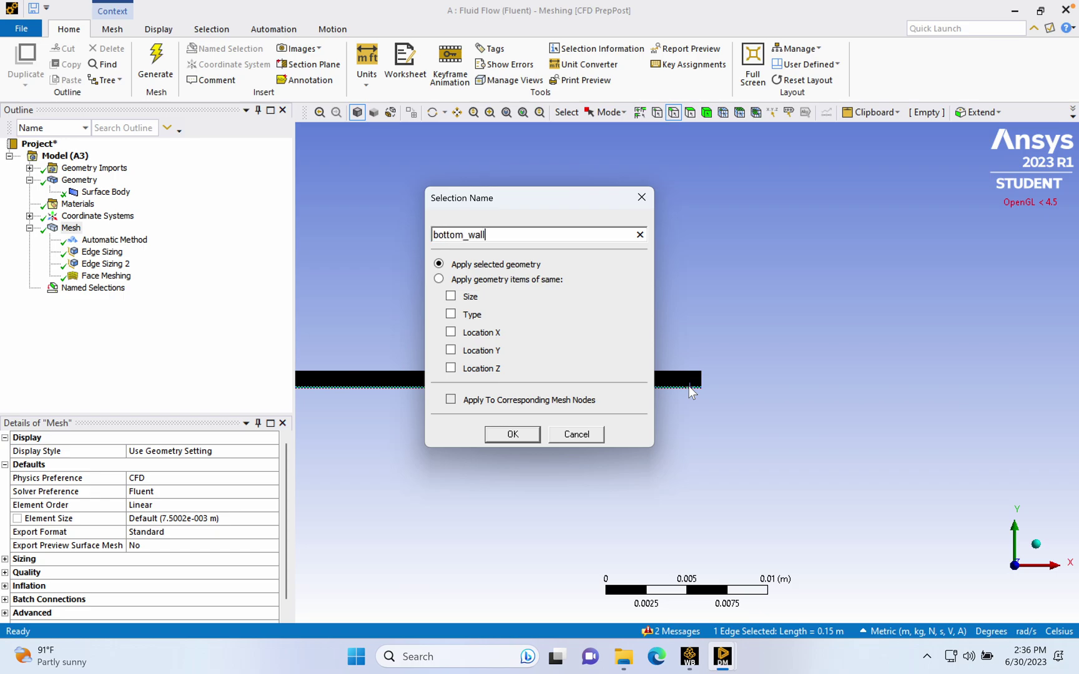
key("Return")
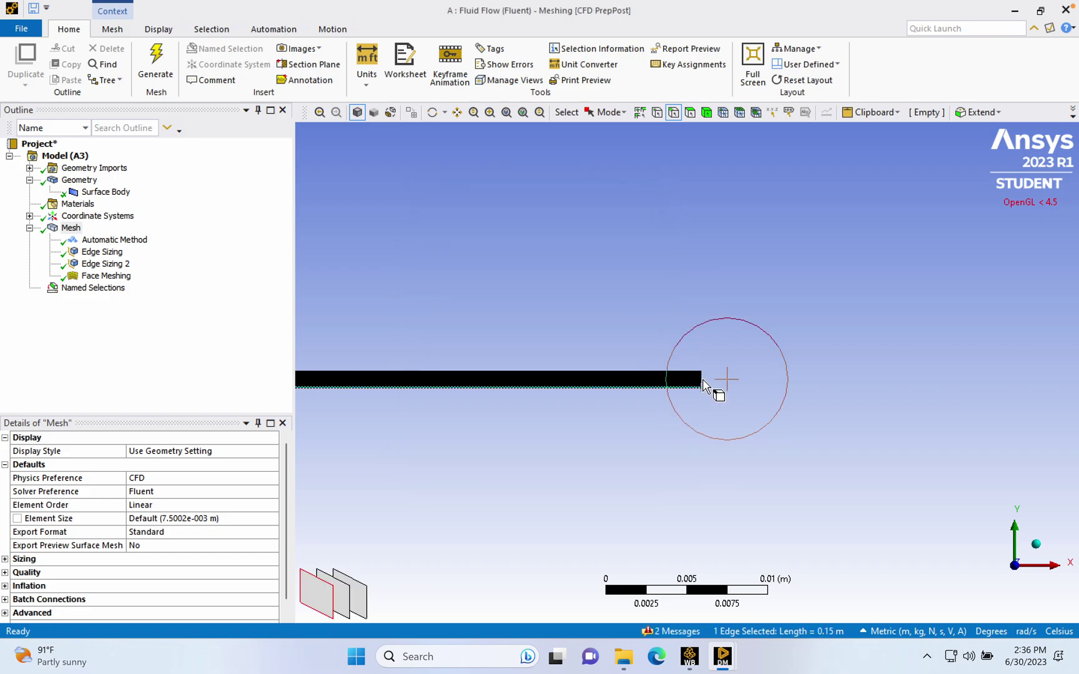
- Create a named selection "outler" from the short vertical edge at the surface's right end
left_click(705, 381)
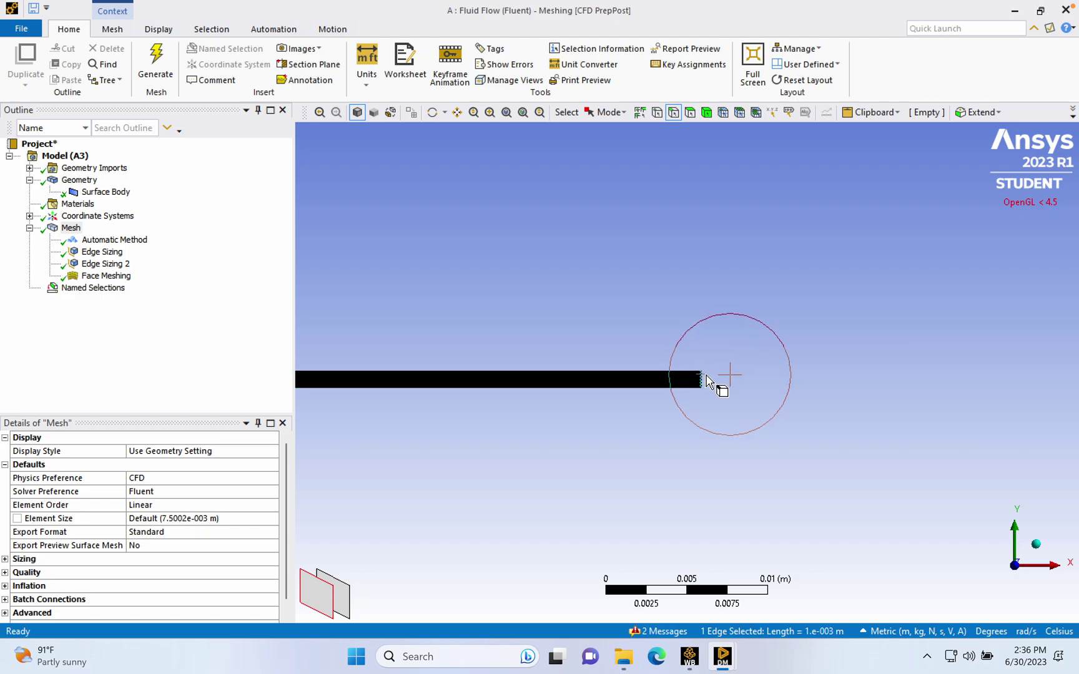
type("noutl")
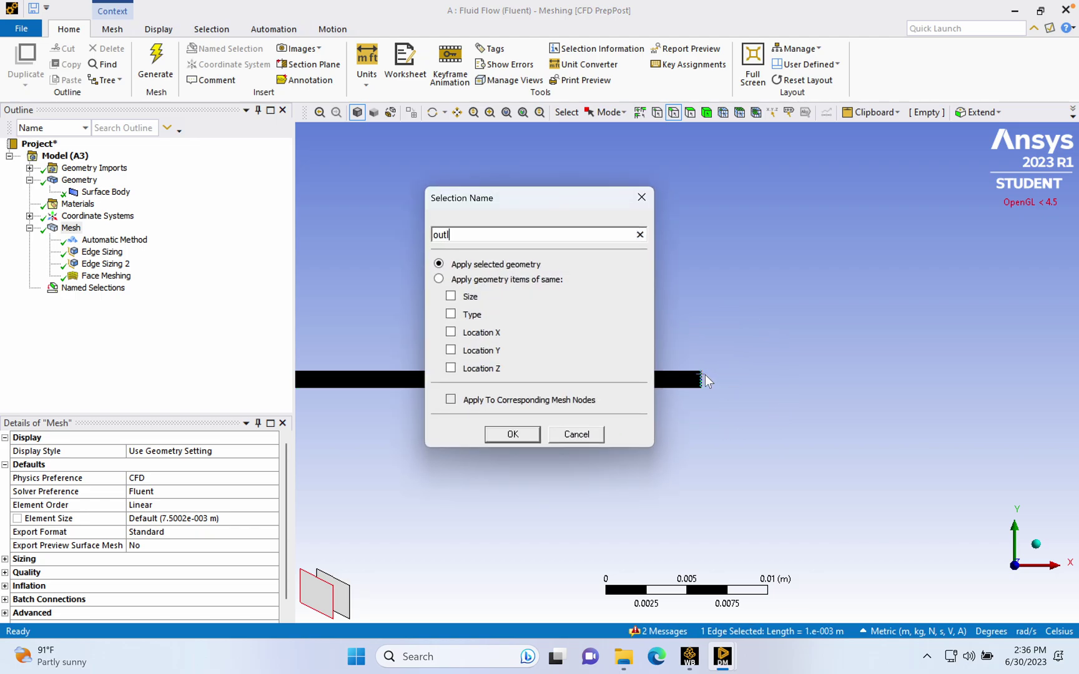
key("Return")
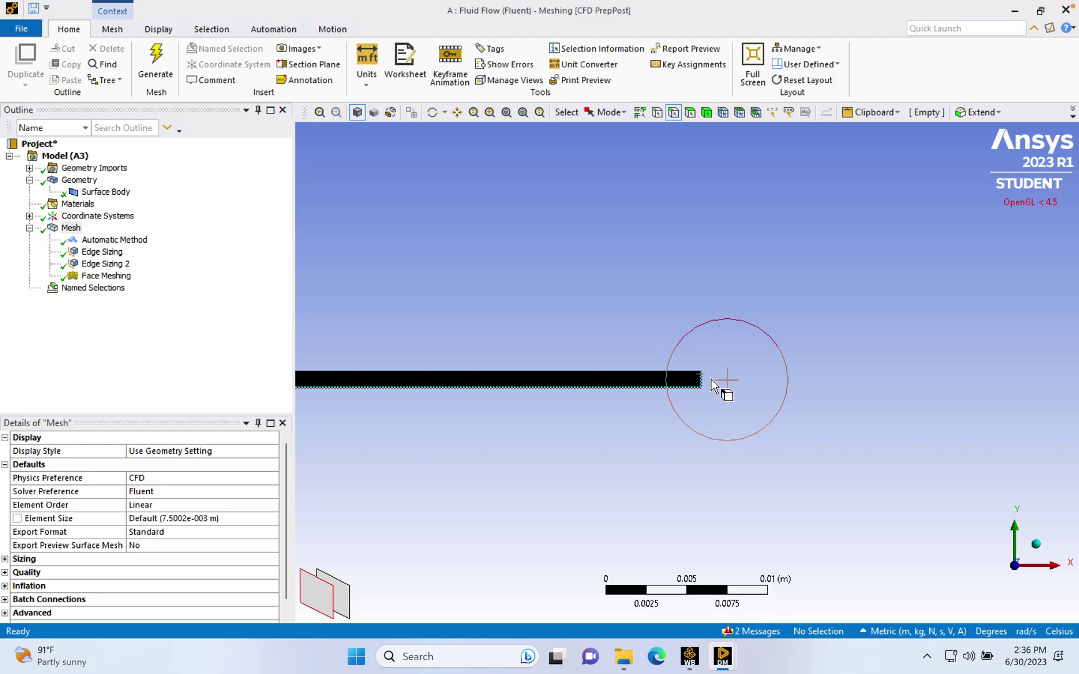
- Create a named selection "inlet" from the short vertical edge at the surface's left end
left_click(457, 112)
left_click_drag(350, 268, 938, 281)
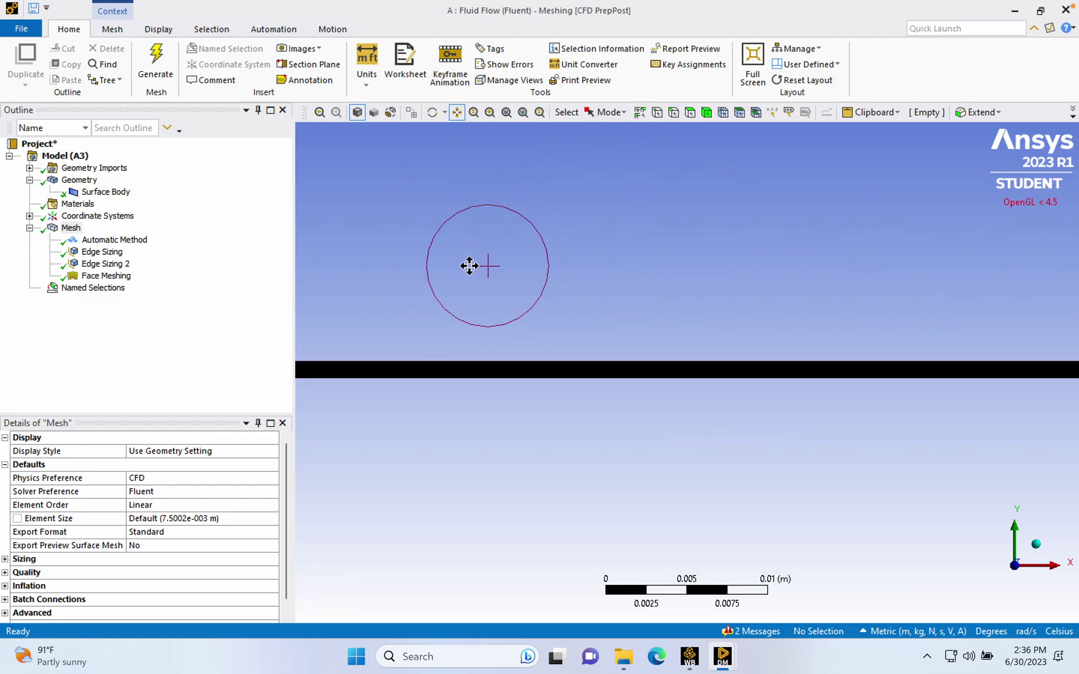
left_click_drag(356, 278, 571, 279)
left_click(673, 112)
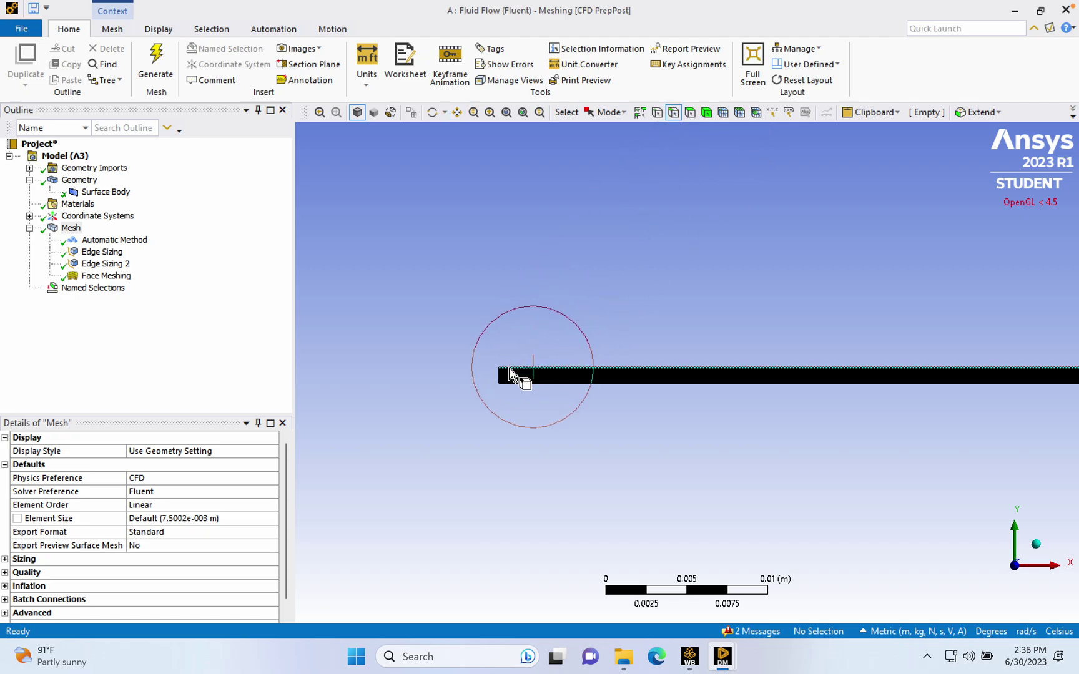
left_click(503, 377)
type("n")
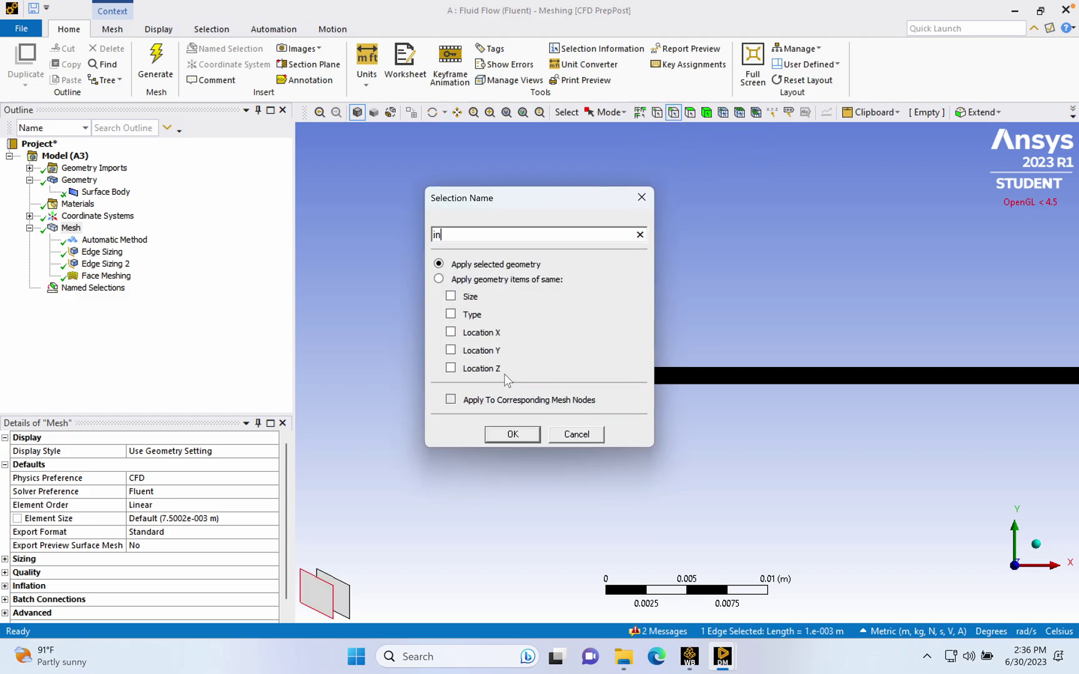
type("inlet")
key("Return")
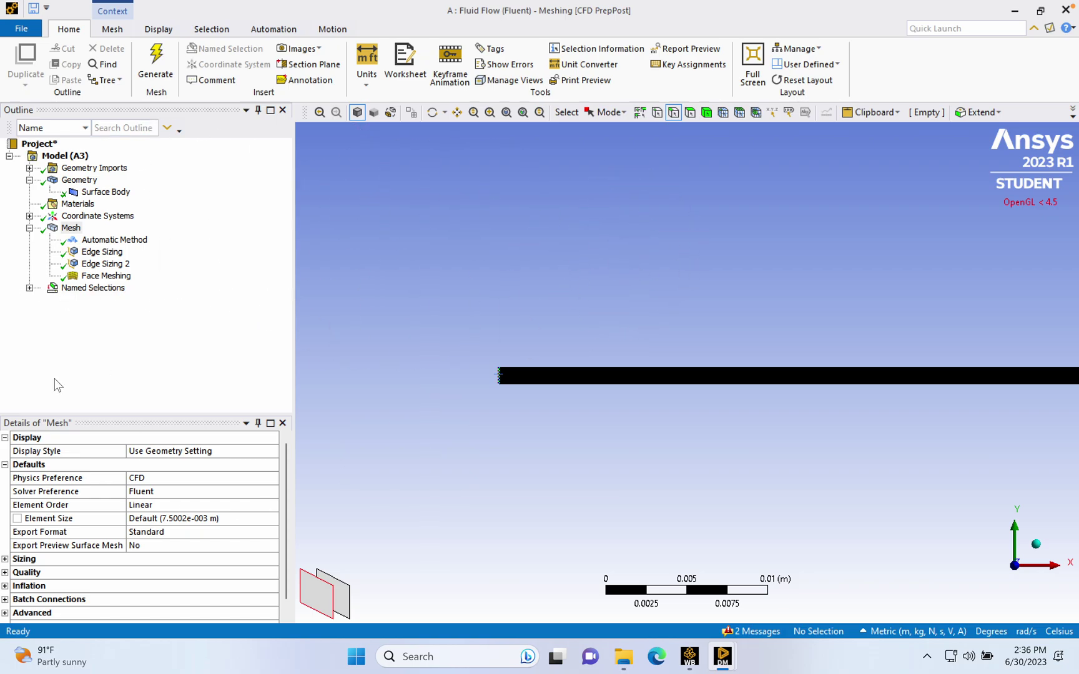
- Rename the named selection "outler" as "outlet"
left_click(29, 288)
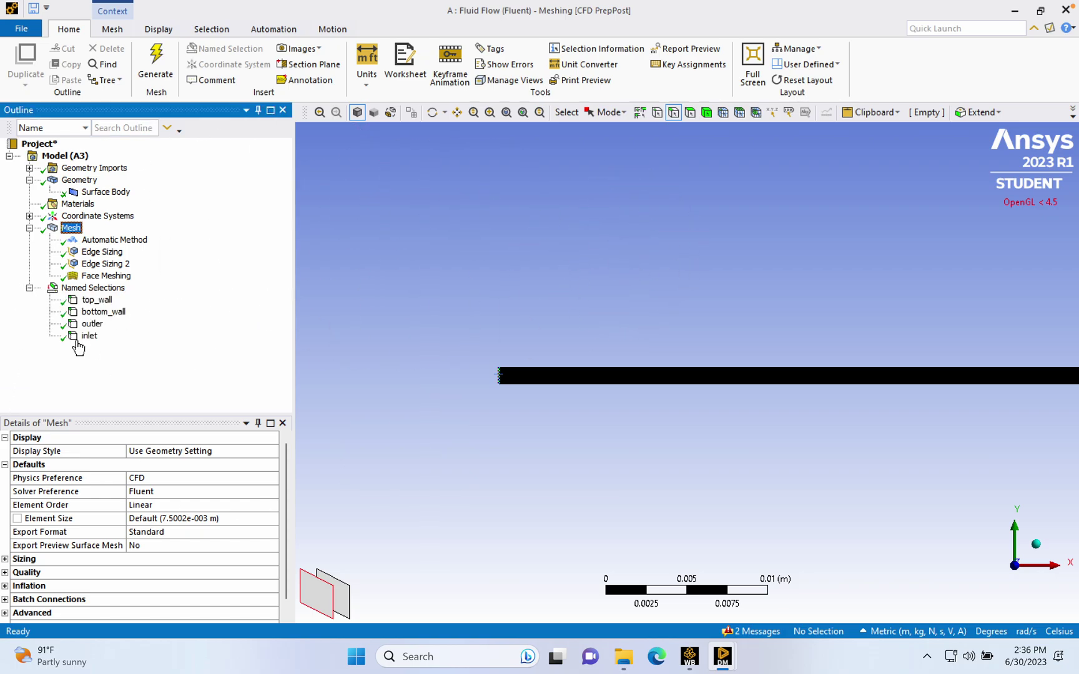
left_click(94, 324)
right_click(108, 327)
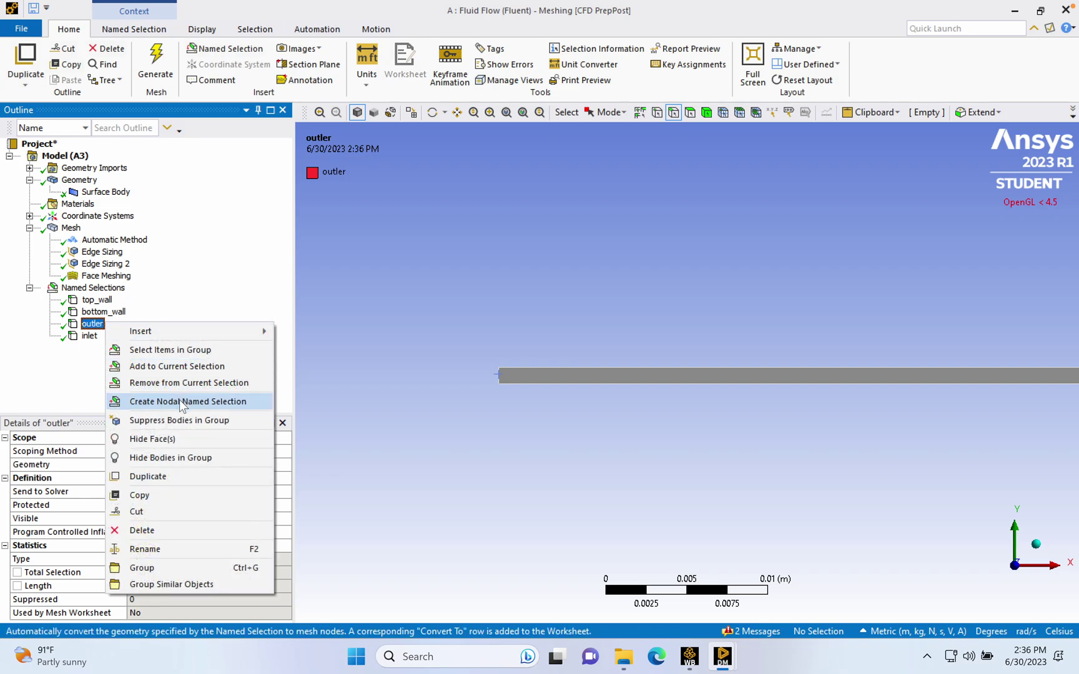
left_click(156, 549)
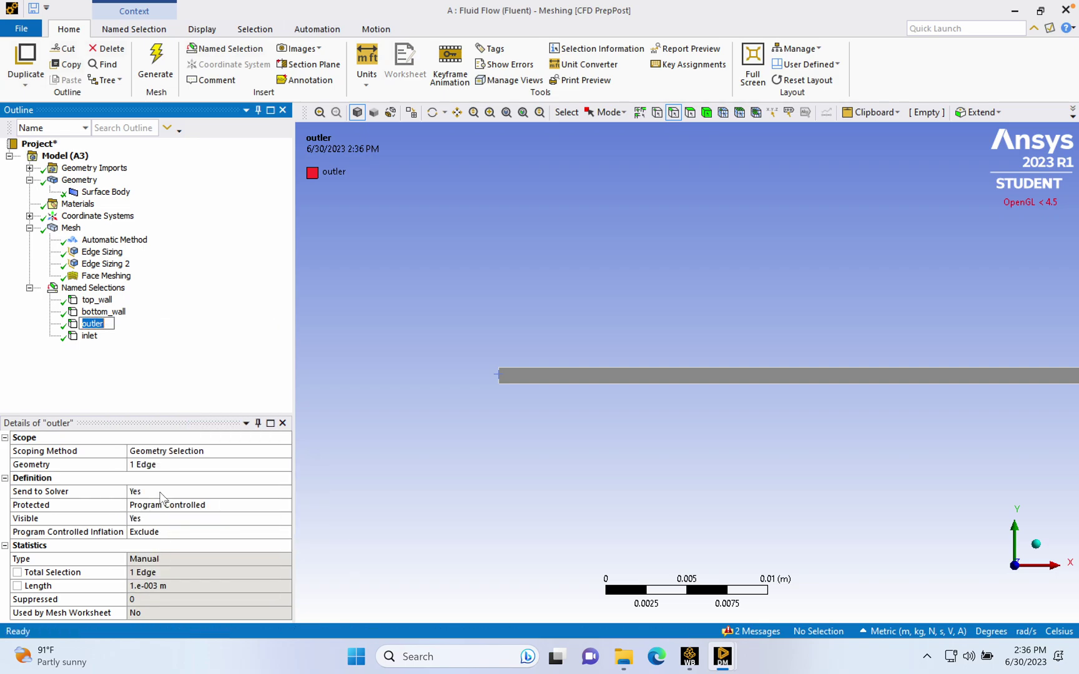
type("outler")
key("Return")
- Switch to Workbench and update the Mesh cell of the Fluid Flow (Fluent) system
left_click(690, 656)
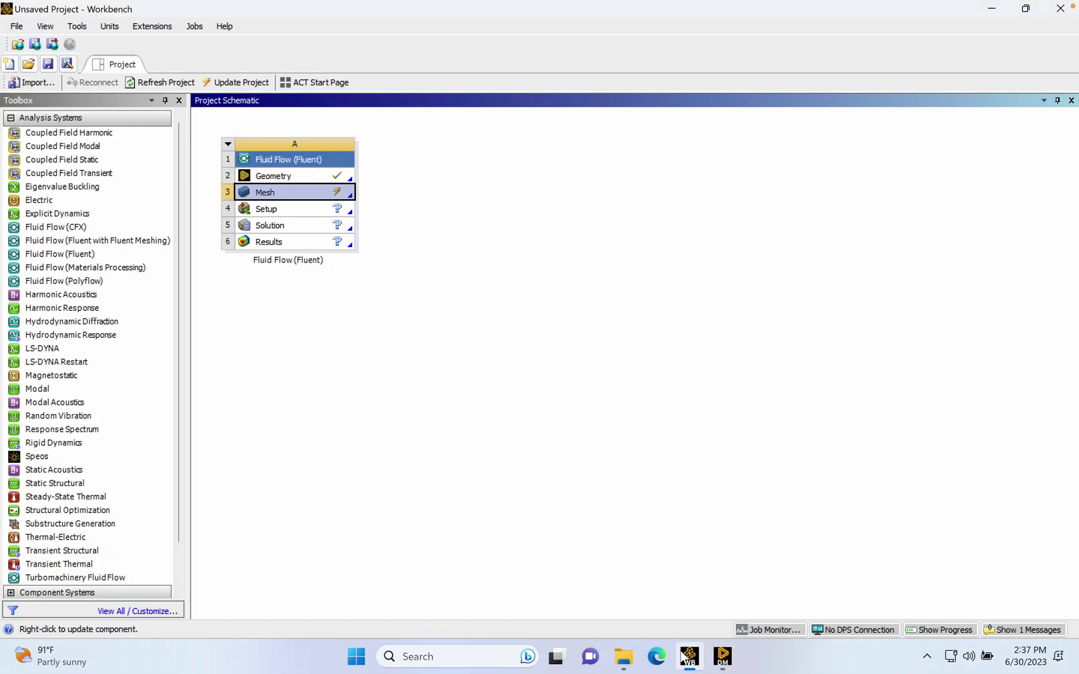
right_click(326, 192)
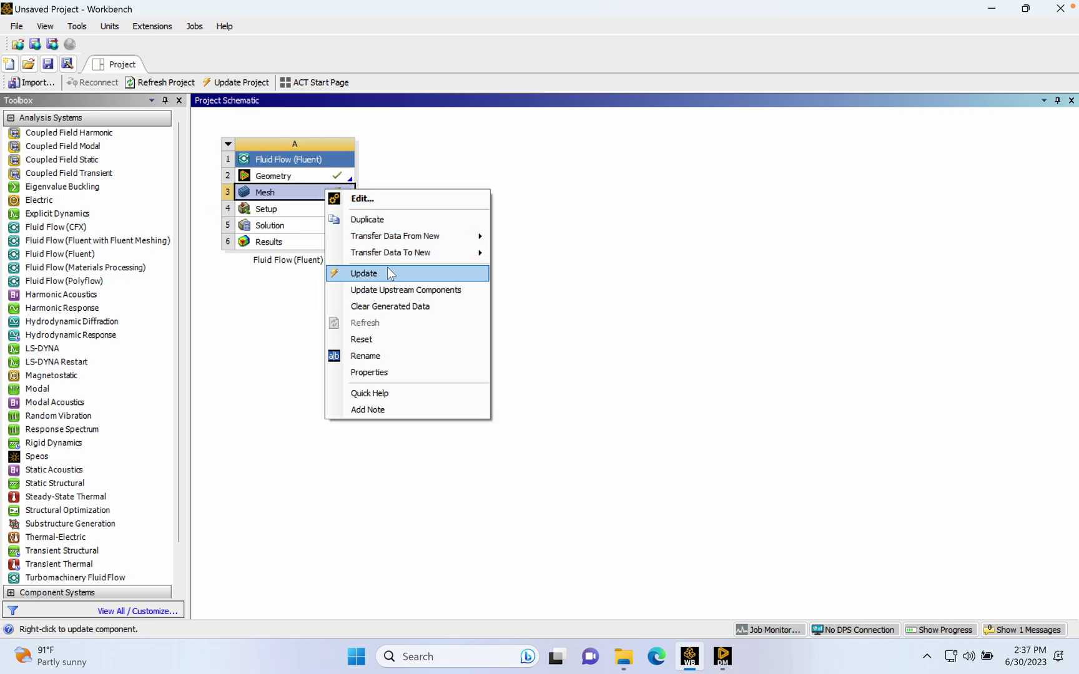
left_click(387, 272)
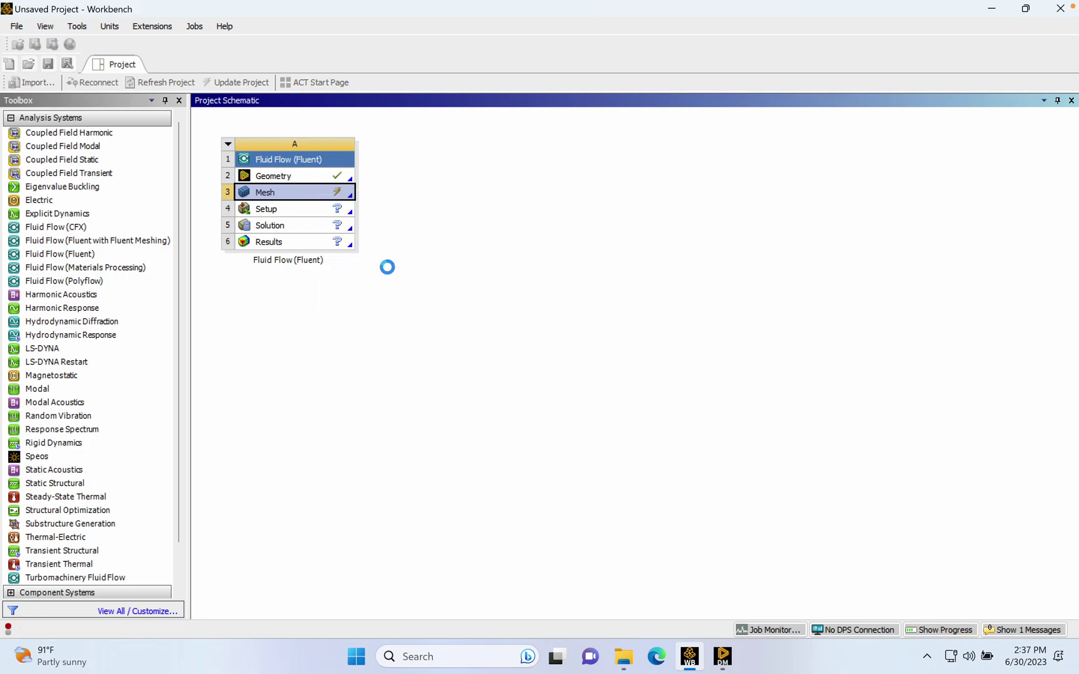
- Launch Fluent from the system's Setup cell with double precision and 4 solver processes, and dismiss the behavioral changes notice
double_click(309, 209)
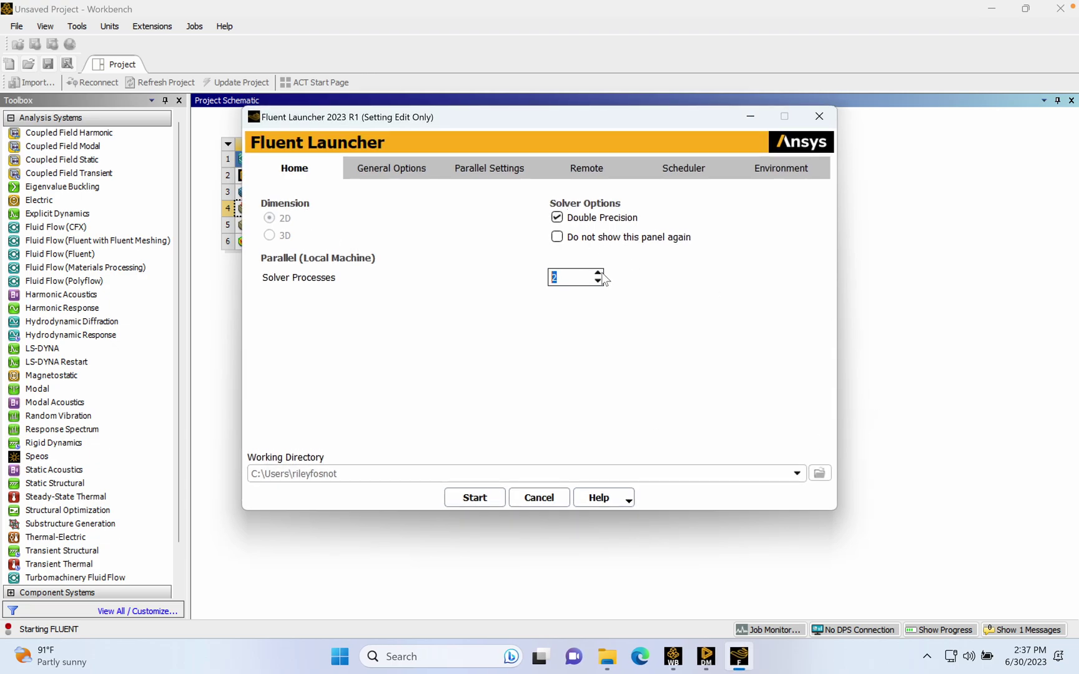
left_click(460, 498)
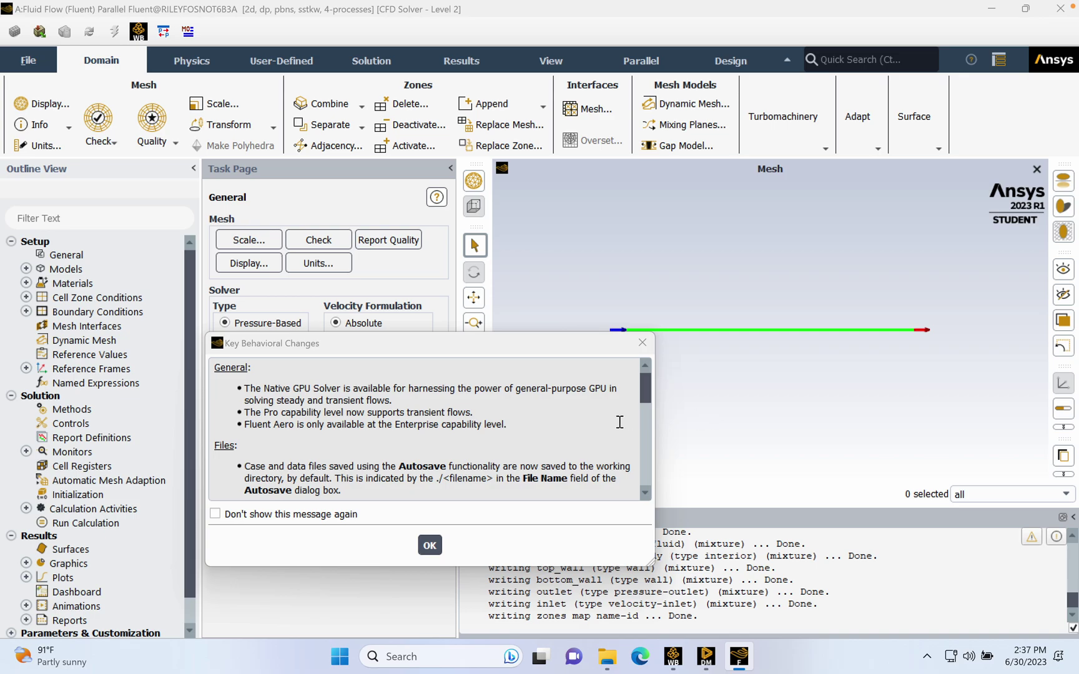
double_click(686, 615)
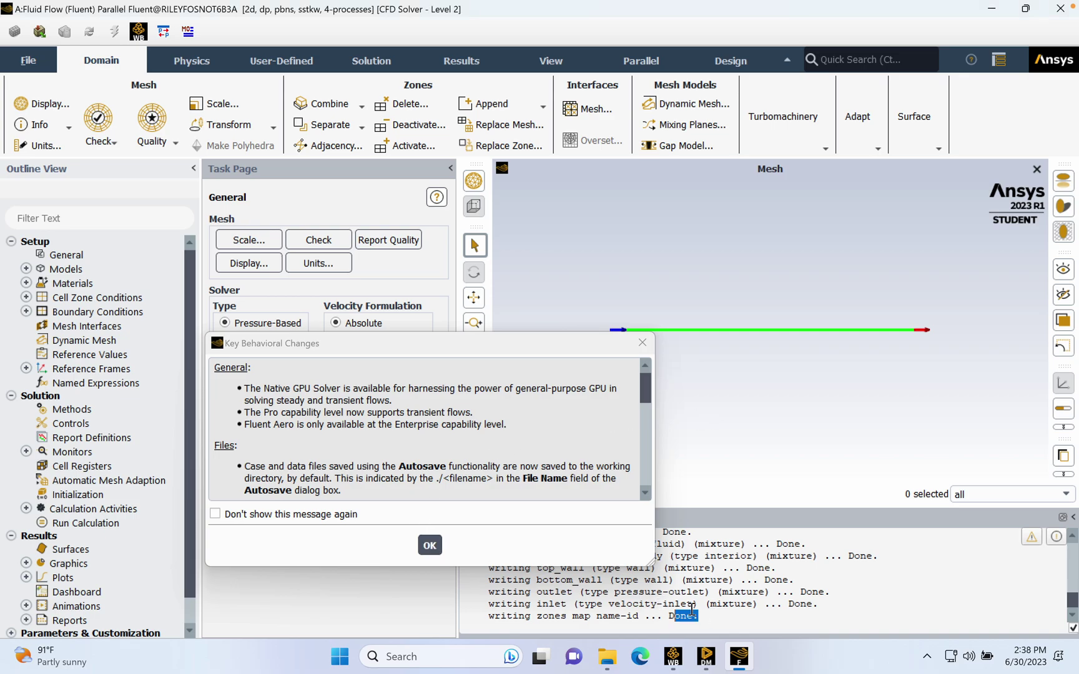
left_click(430, 545)
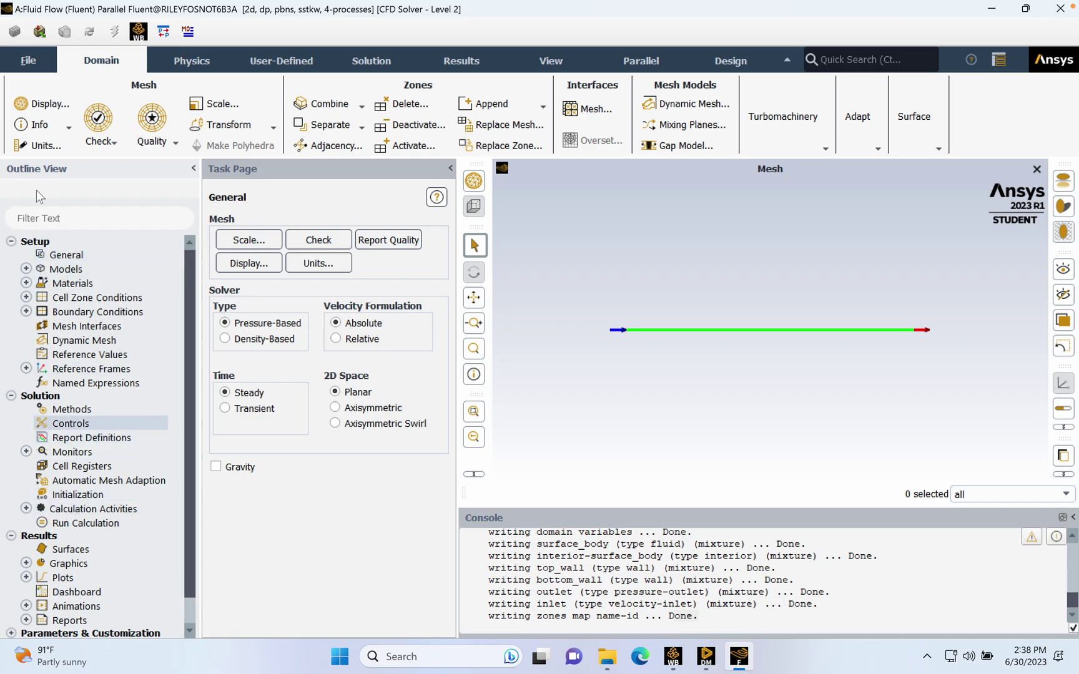
- Set the viscous model to Laminar
left_click(26, 269)
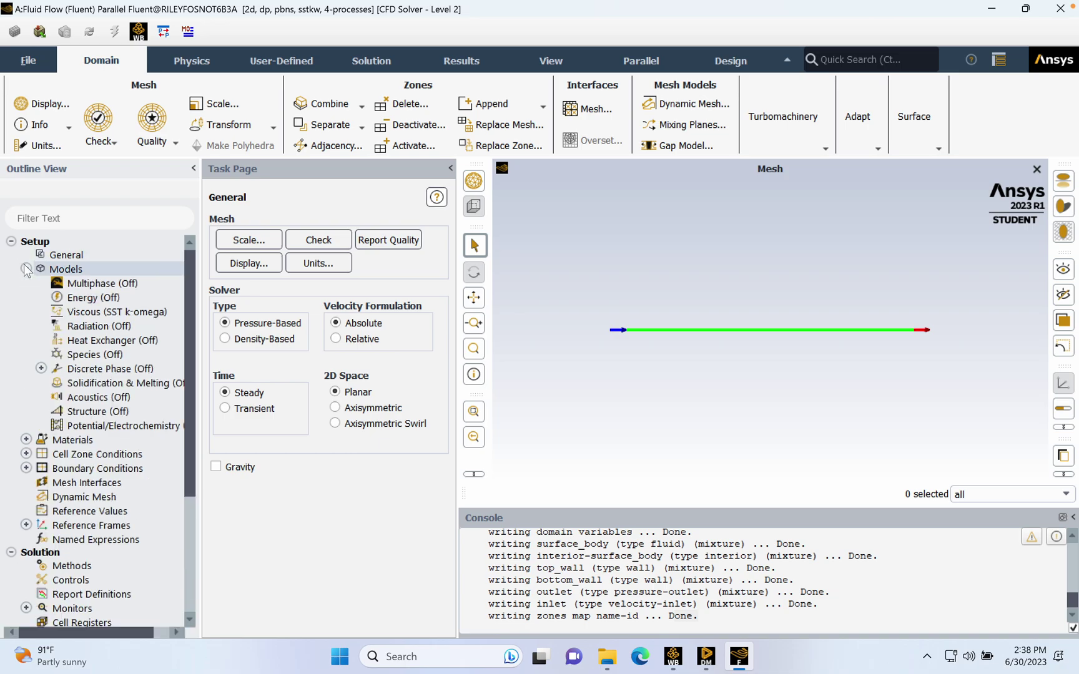
right_click(113, 315)
left_click(147, 324)
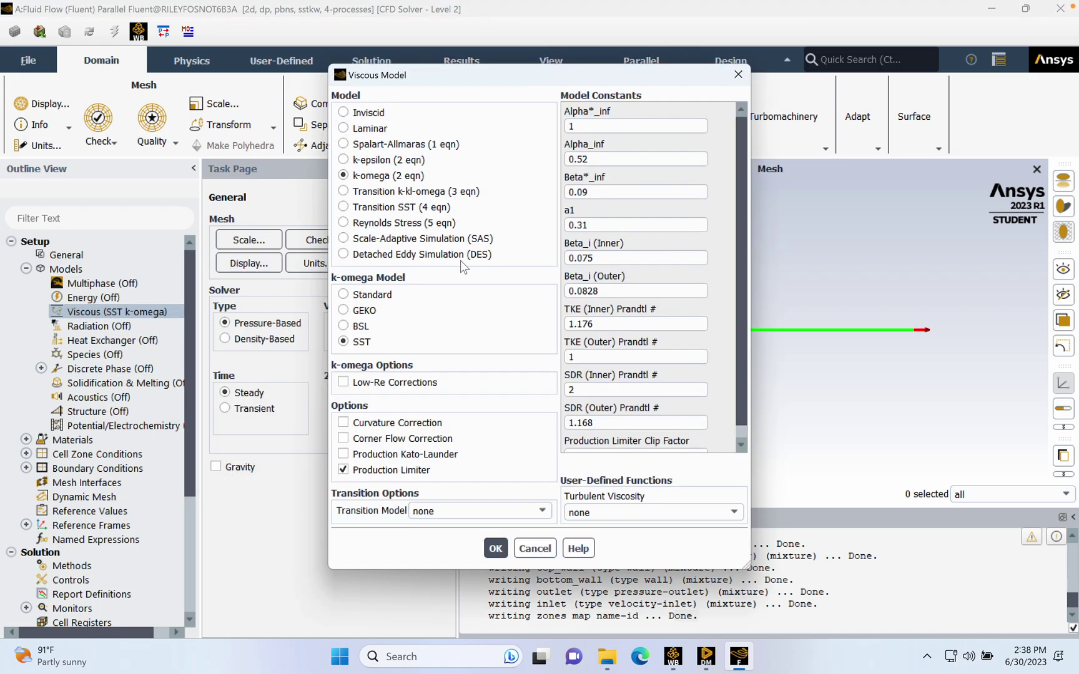
left_click(374, 128)
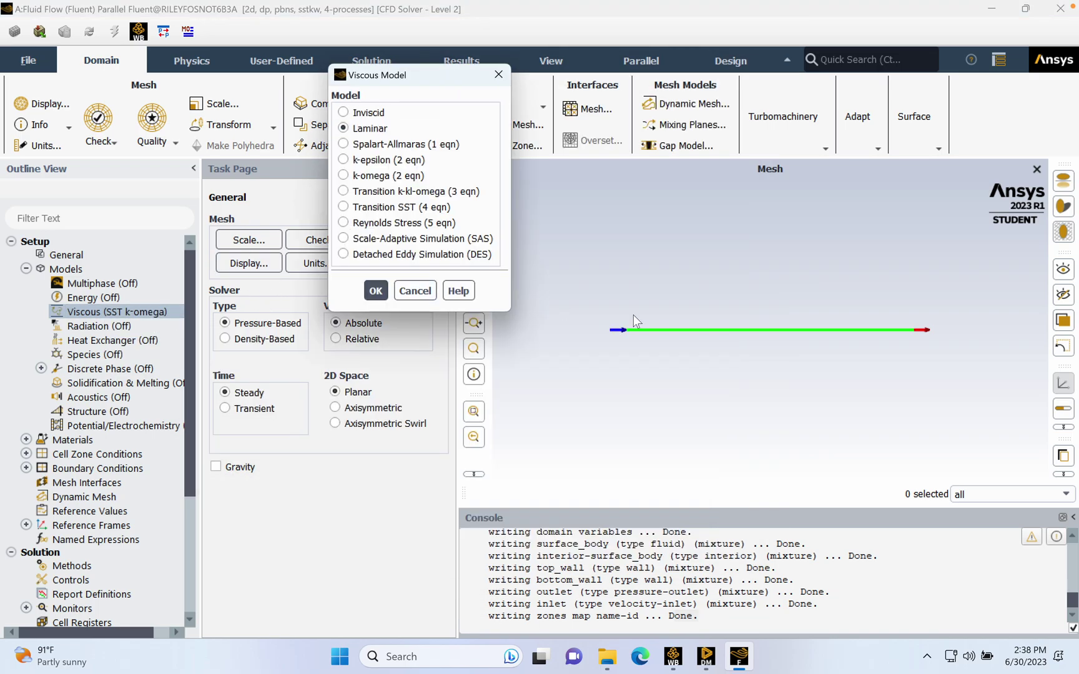
left_click(377, 291)
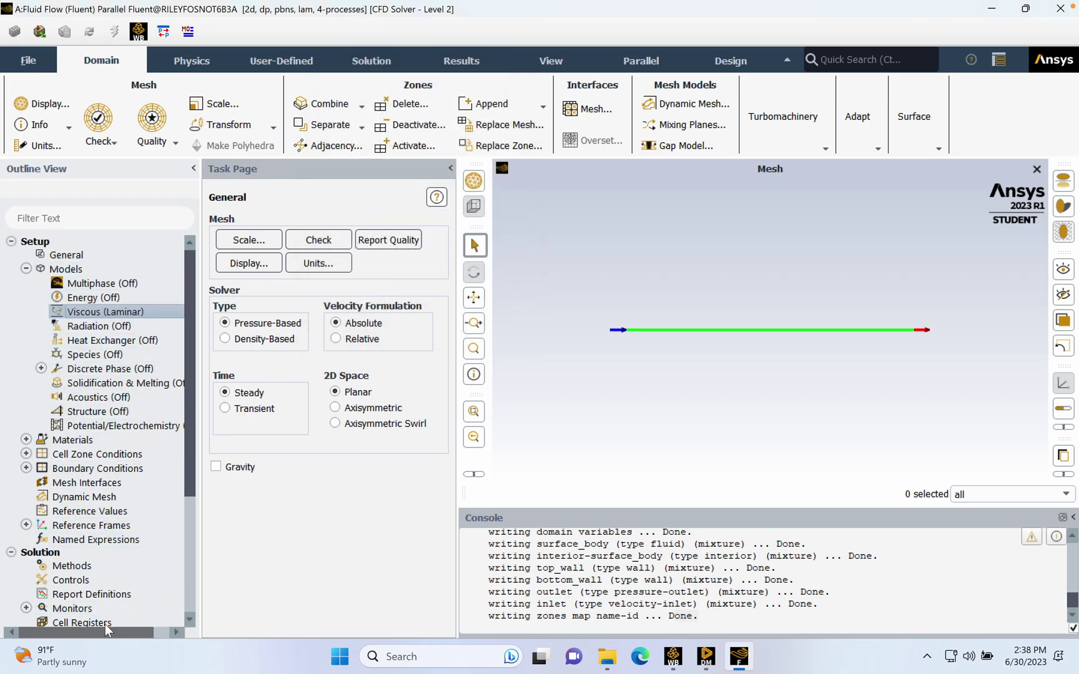
mouse_move(98, 627)
left_mouse_down()
mouse_move(120, 626)
mouse_move(98, 631)
left_mouse_up()
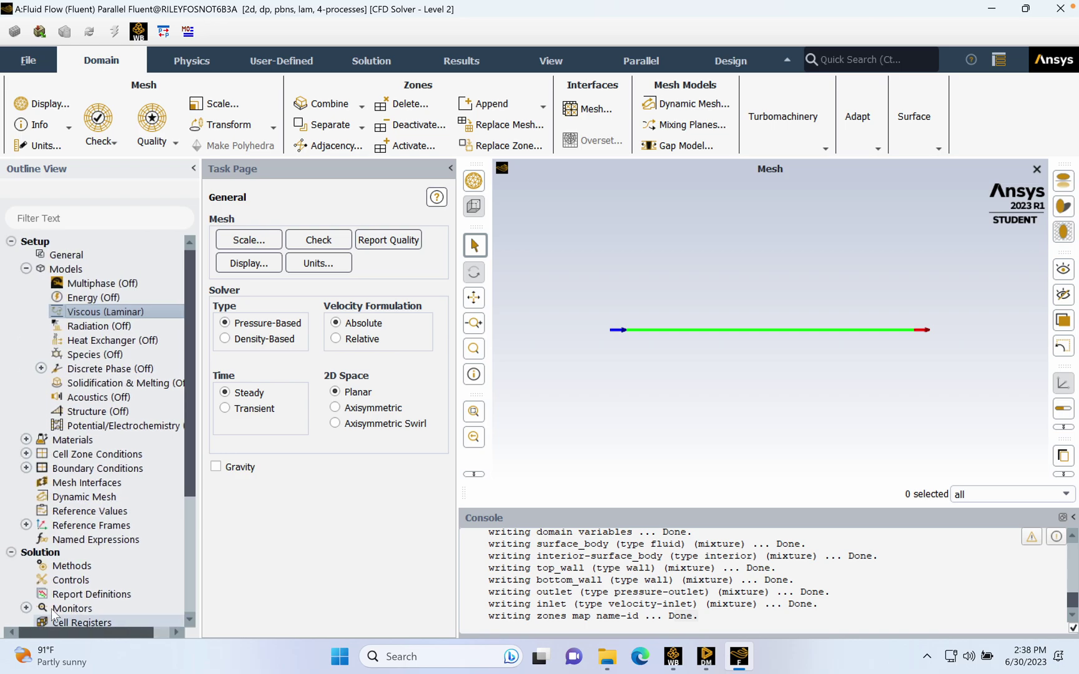
- Edit the fluid material air to a constant density of 1 kg/m³ and a constant viscosity of 0.0001 kg/(m s)
left_click(26, 269)
left_click(27, 284)
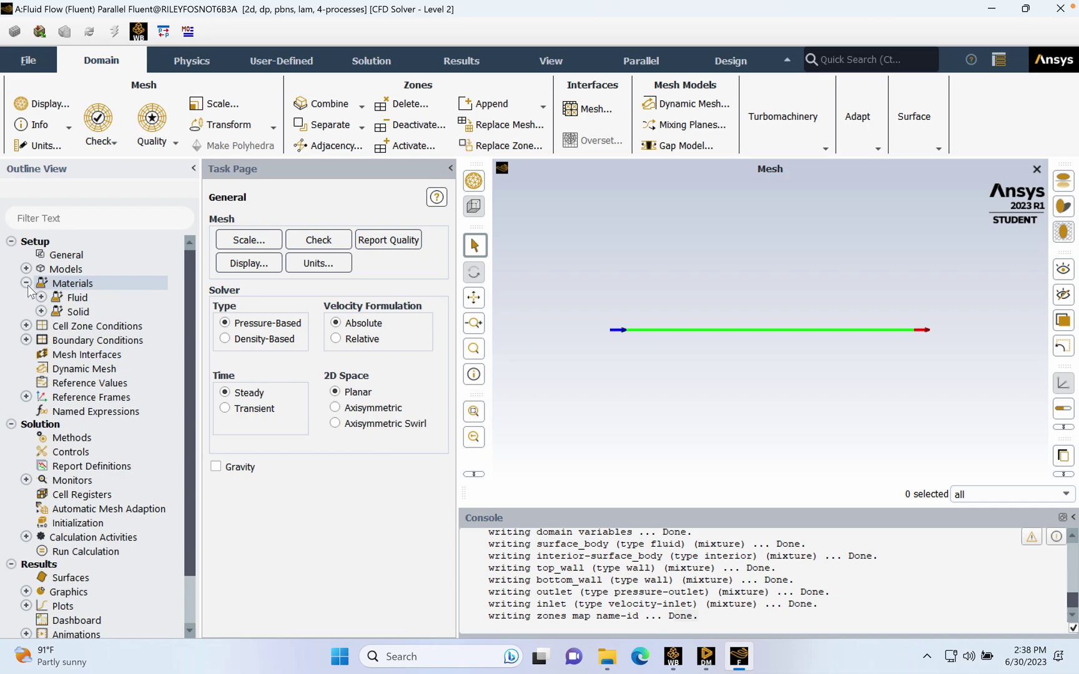
right_click(79, 300)
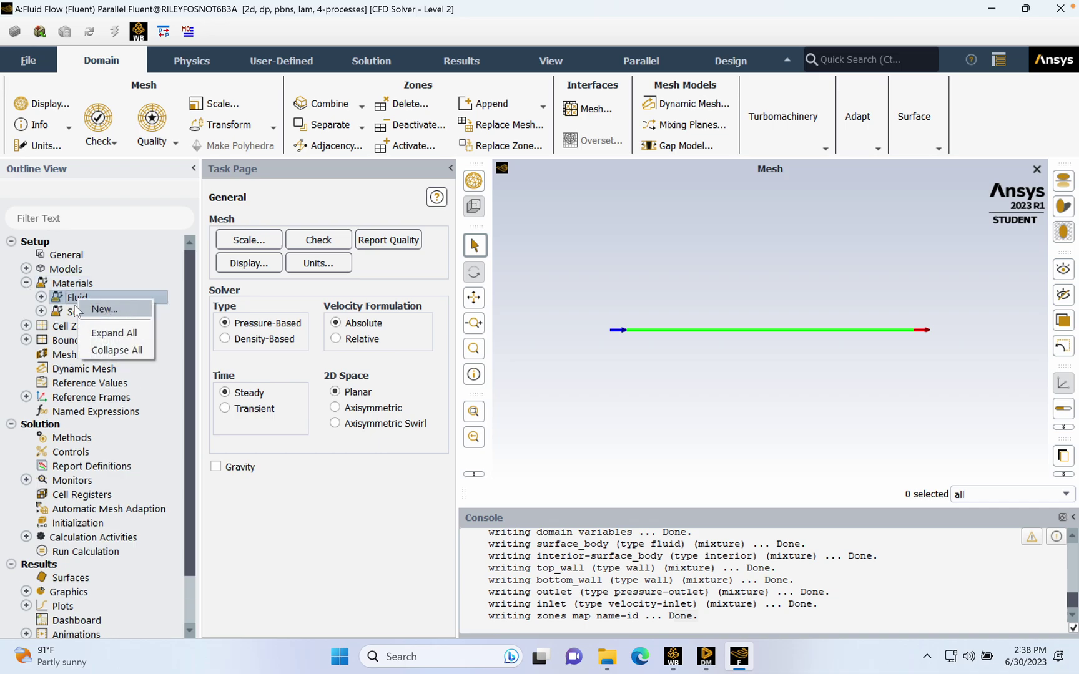
left_click(64, 300)
double_click(64, 300)
double_click(82, 311)
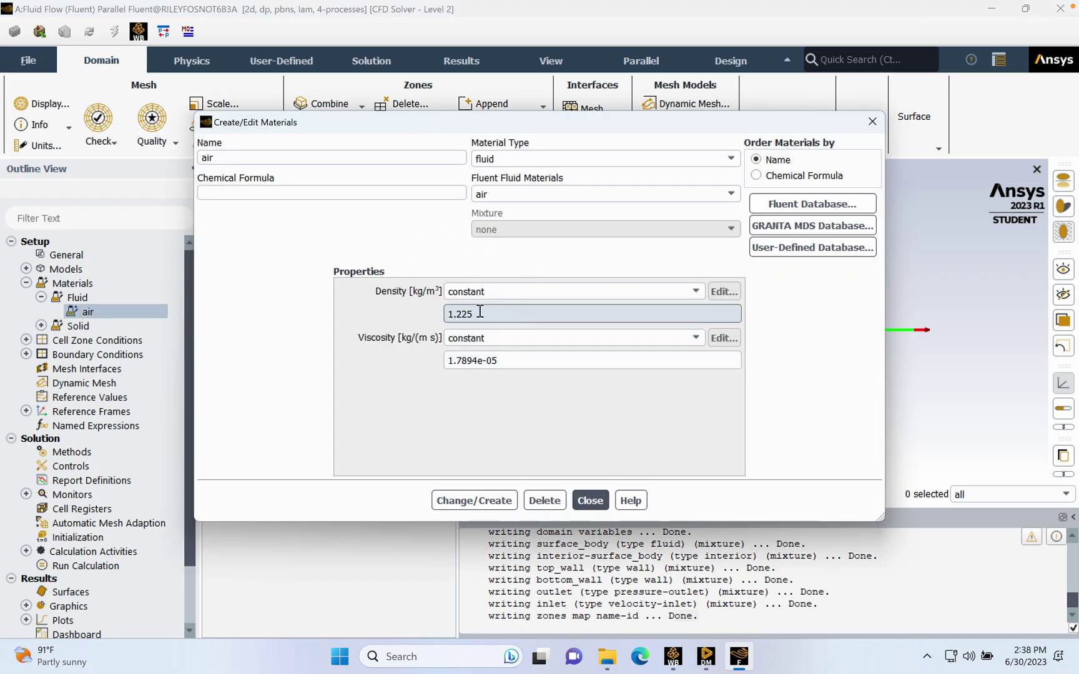
key("ctrl+a")
type("1")
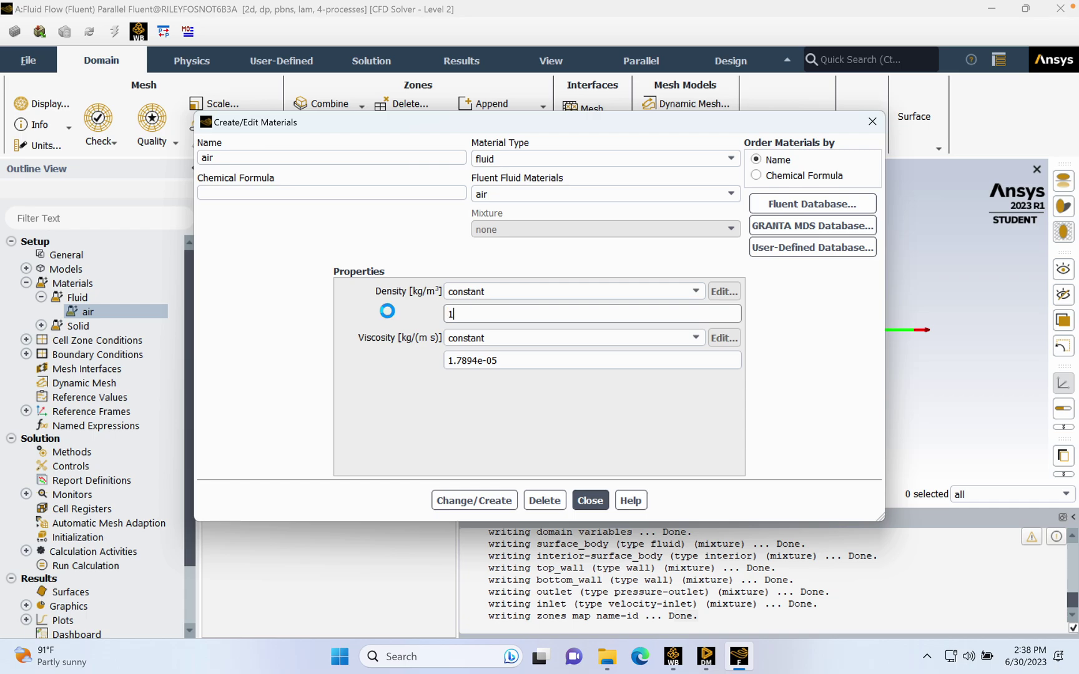
triple_click(513, 362)
type("0.0001")
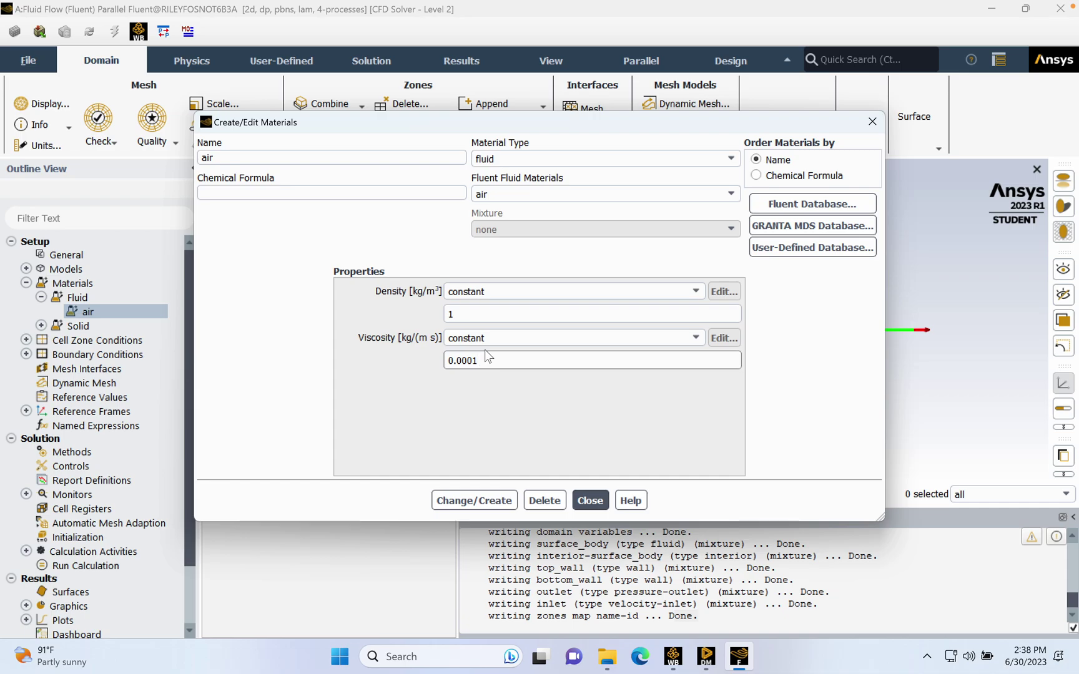
left_click(489, 499)
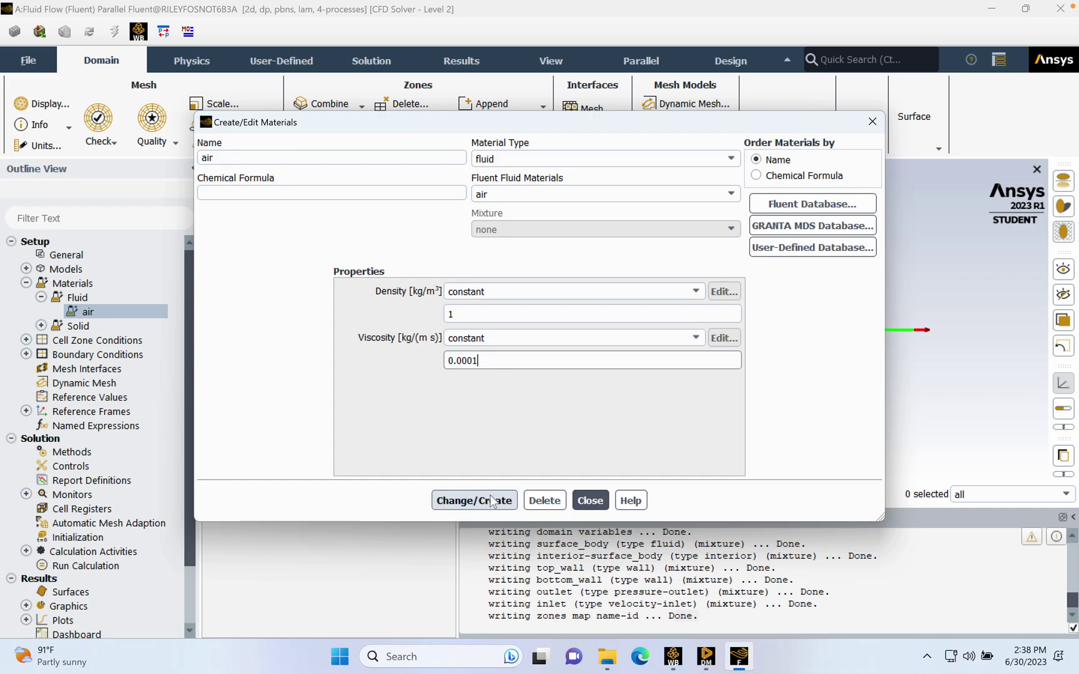
left_click(590, 500)
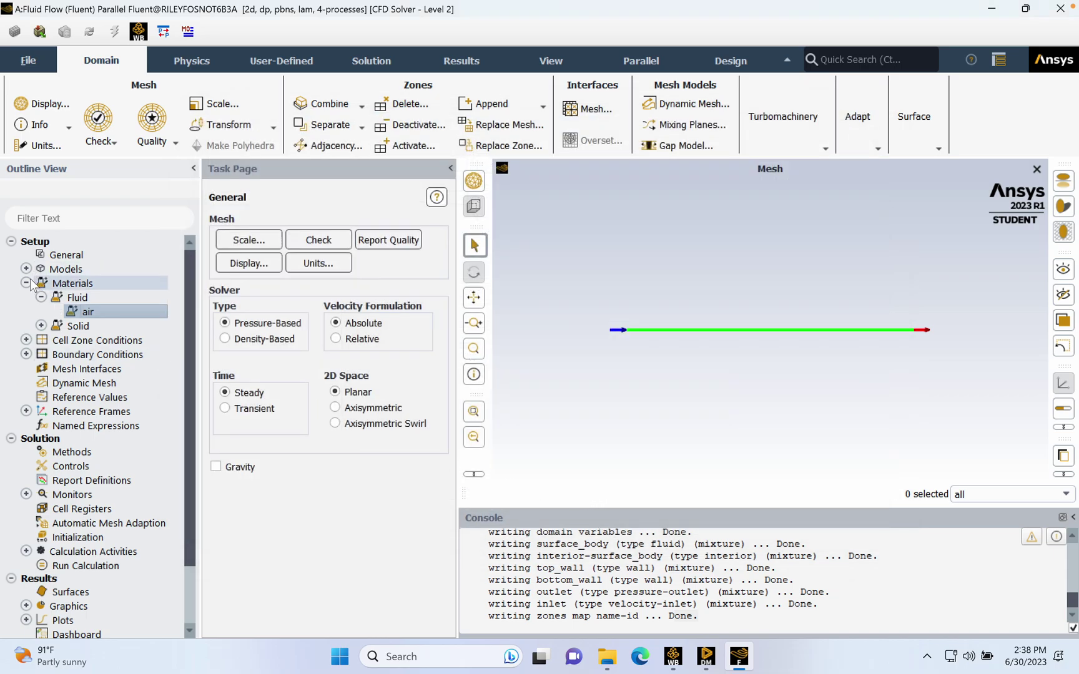
- Set the velocity magnitude of the inlet boundary to 15 m/s
left_click(26, 283)
left_click(26, 311)
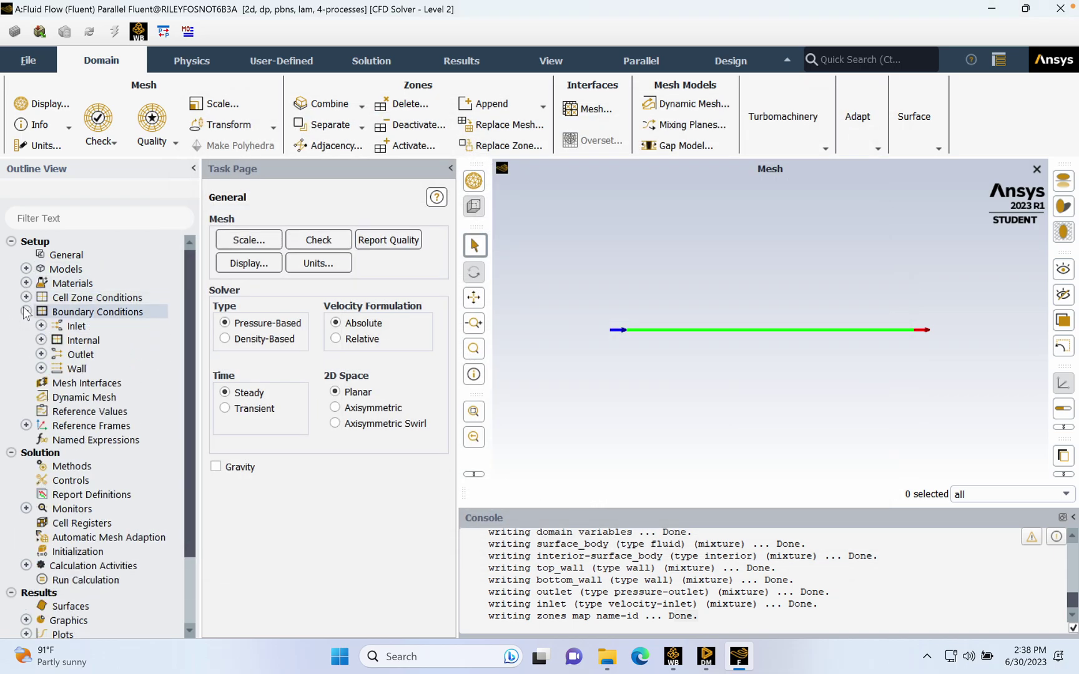
double_click(82, 313)
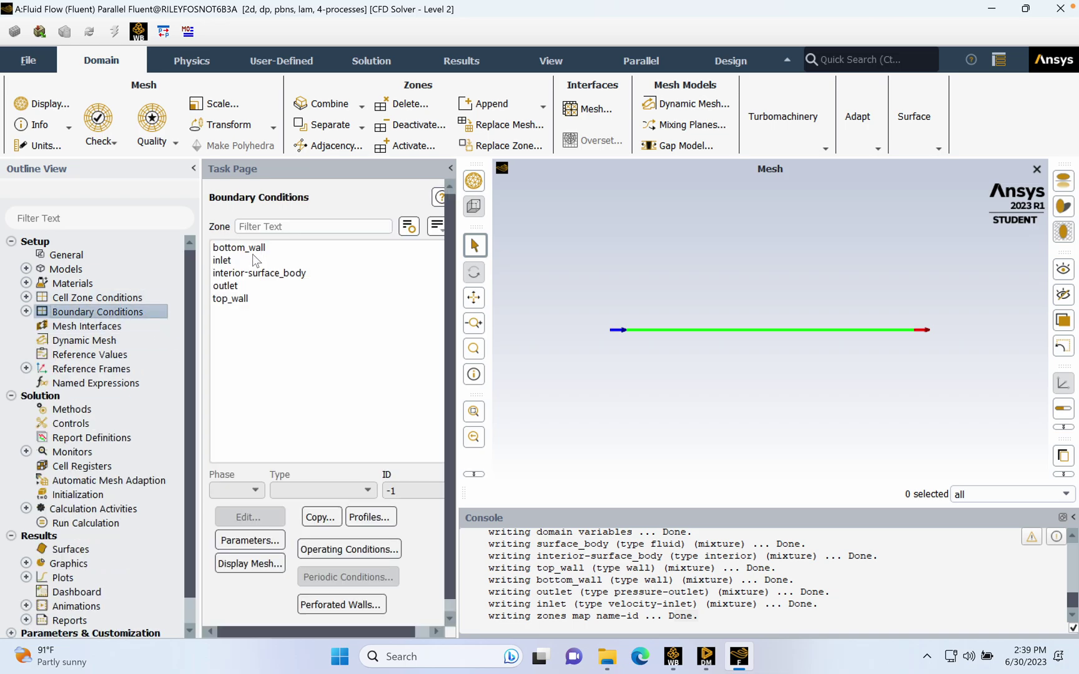
left_click(256, 261)
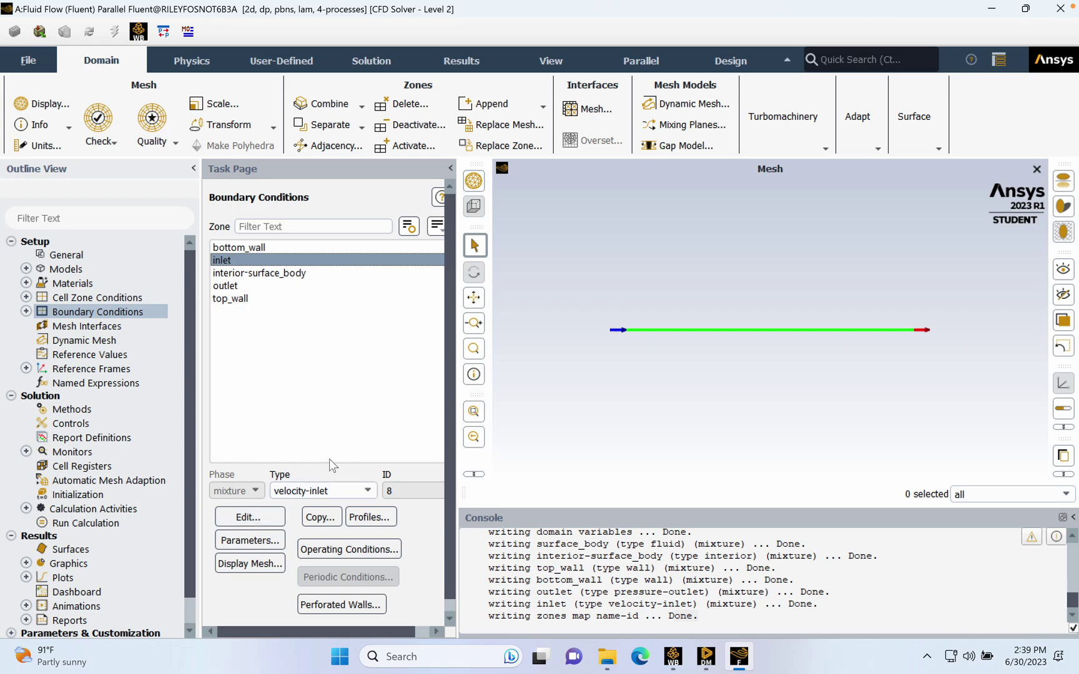
left_click(247, 516)
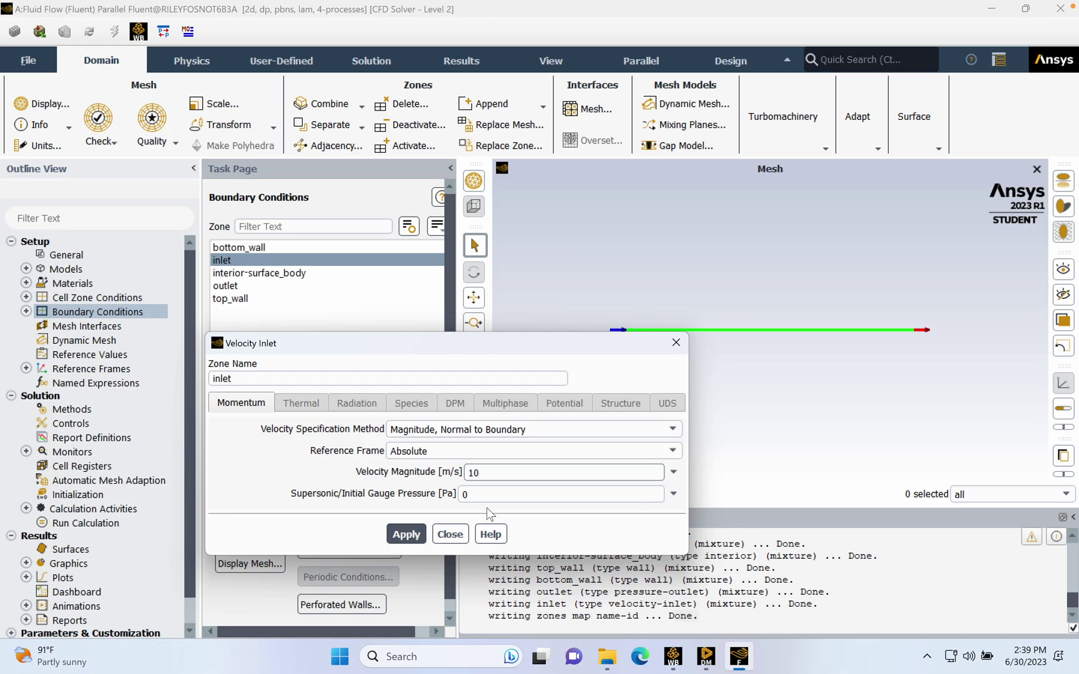
key("BackSpace")
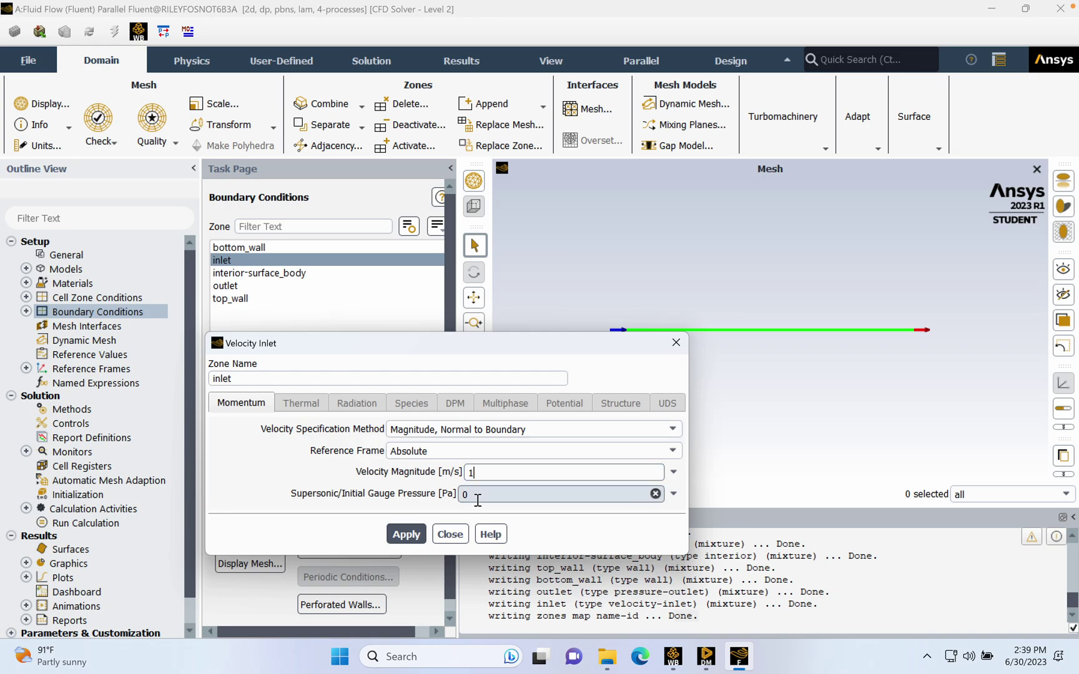
type("5")
left_click(413, 528)
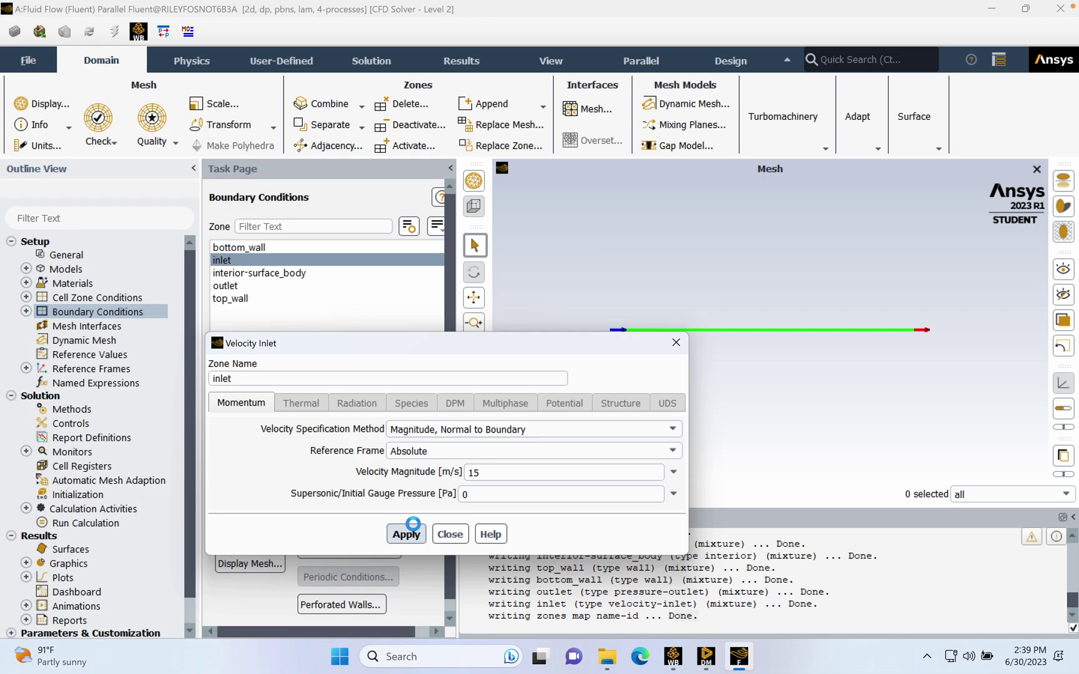
left_click(450, 535)
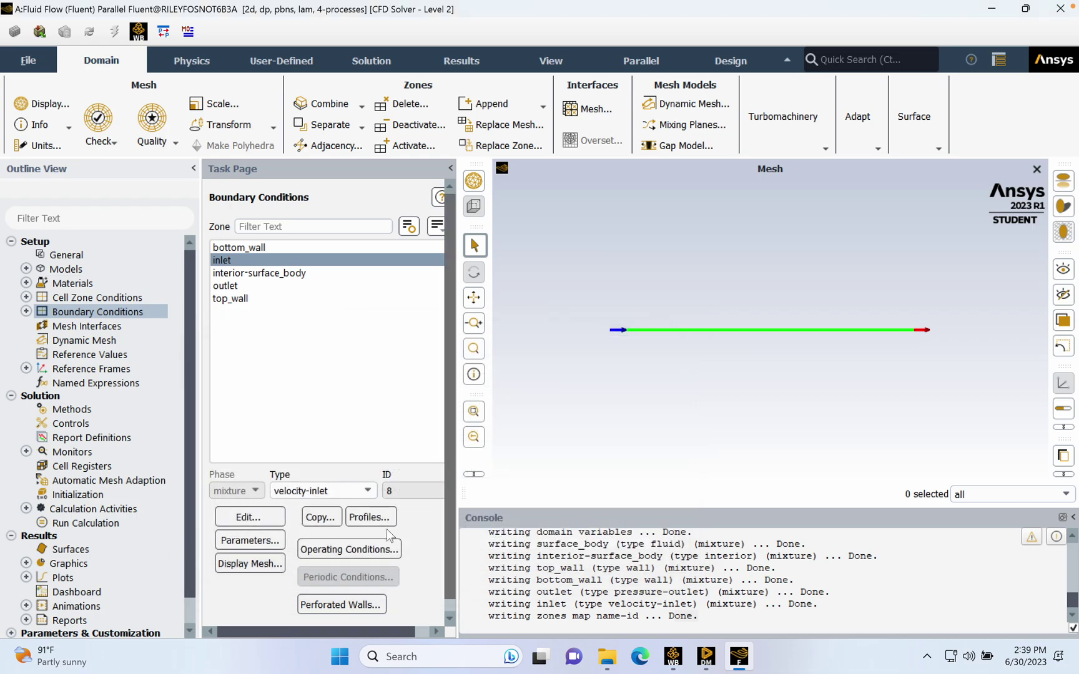
- Apply the stationary wall and no-slip shear condition to the top_wall boundary
left_click(229, 287)
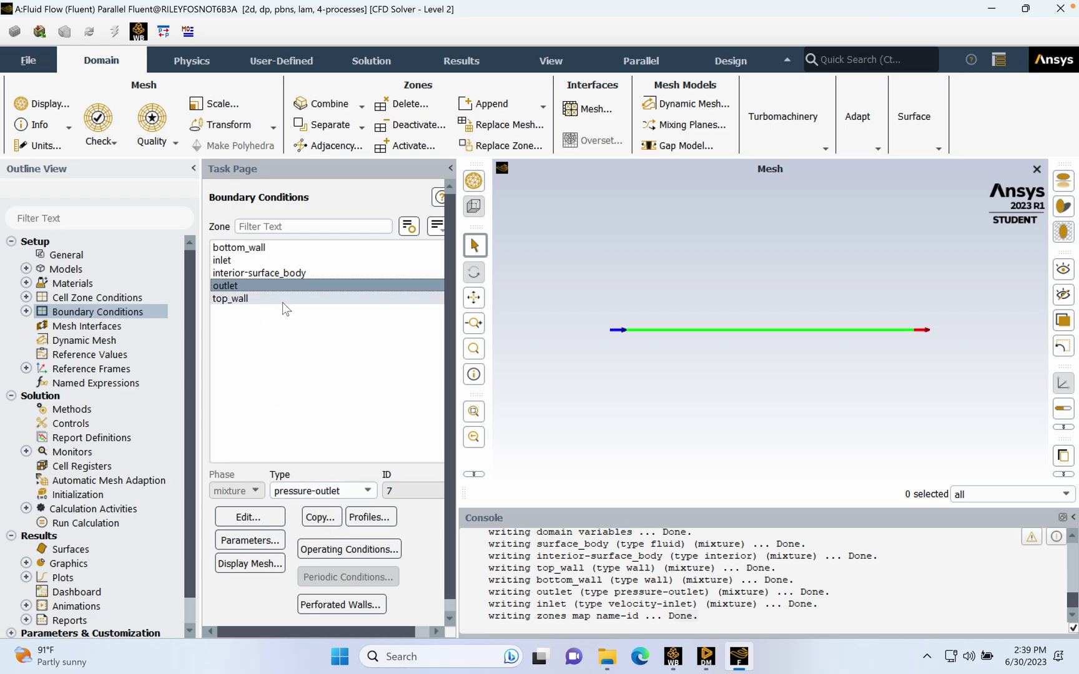
left_click(284, 299)
left_click(250, 517)
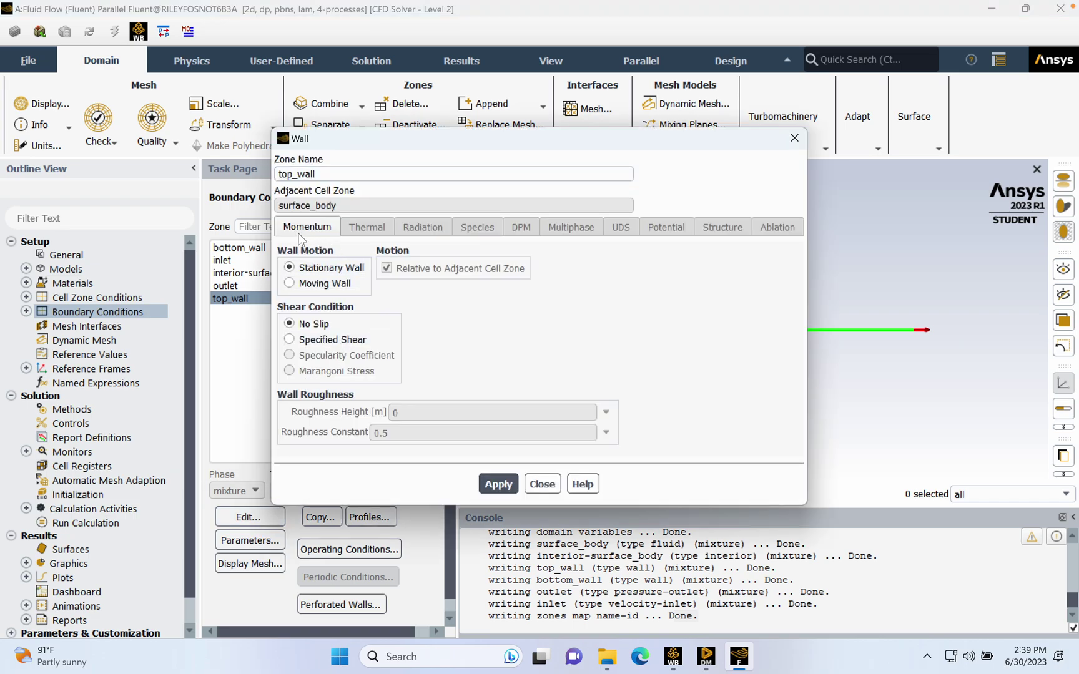
left_click(500, 484)
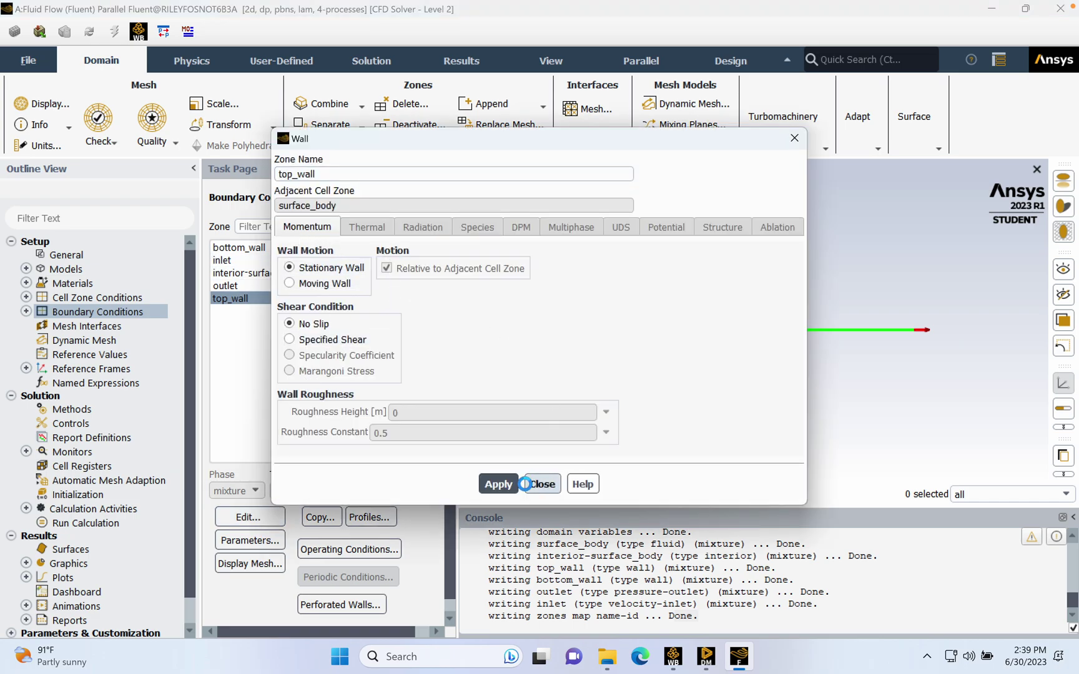
left_click(538, 484)
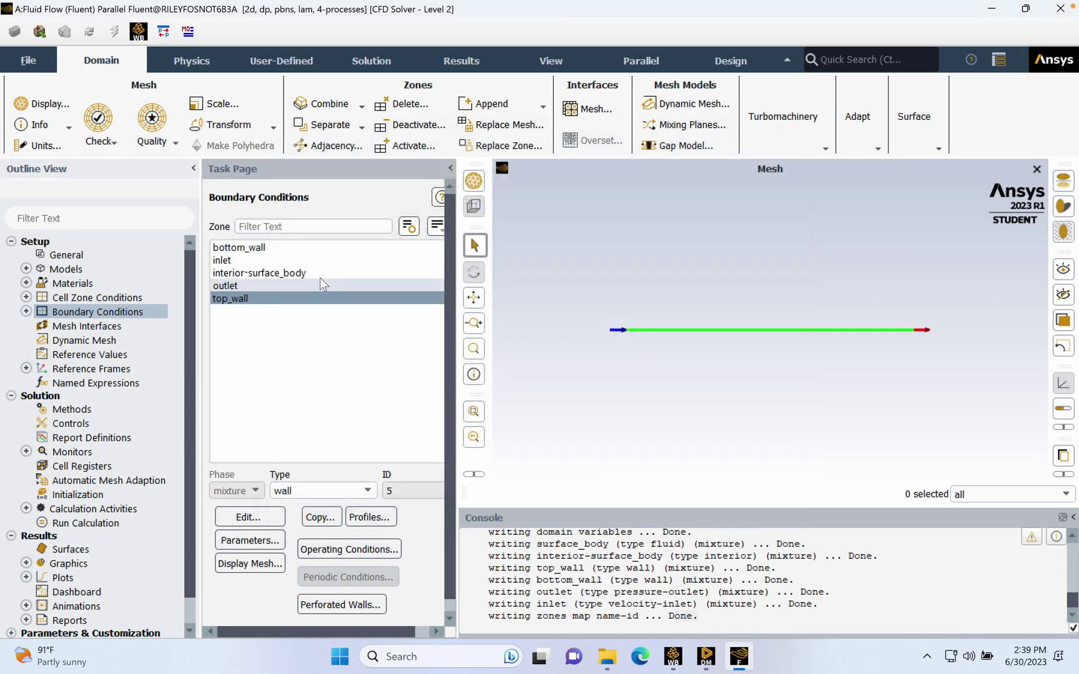
- Review the wall motion and shear condition settings of the bottom_wall boundary
left_click(259, 248)
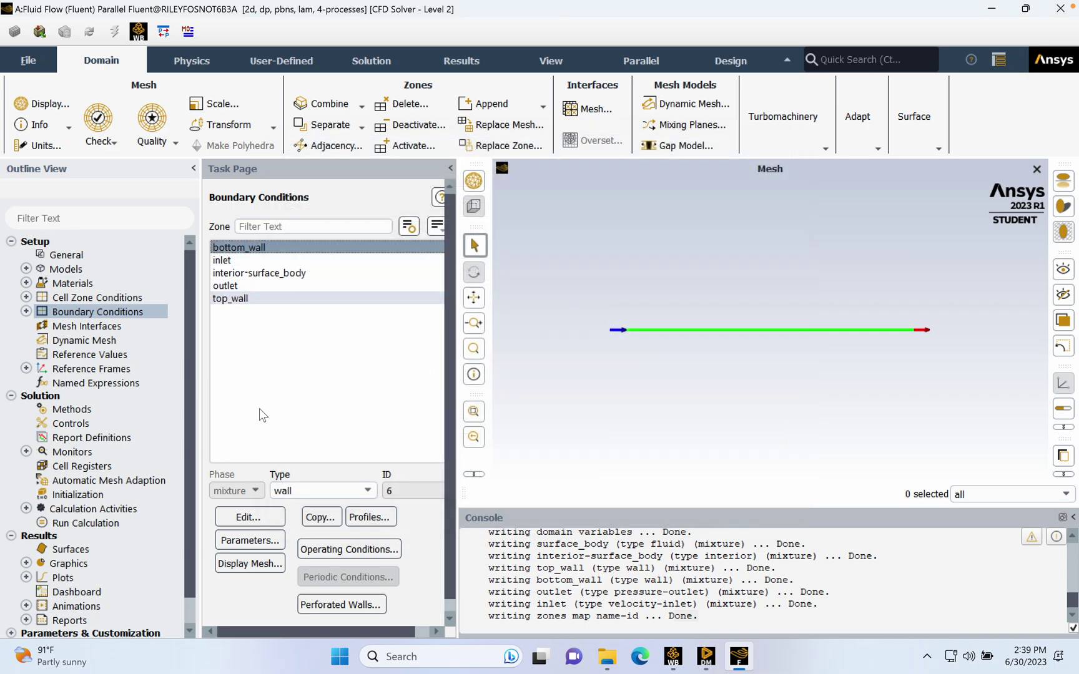
left_click(267, 515)
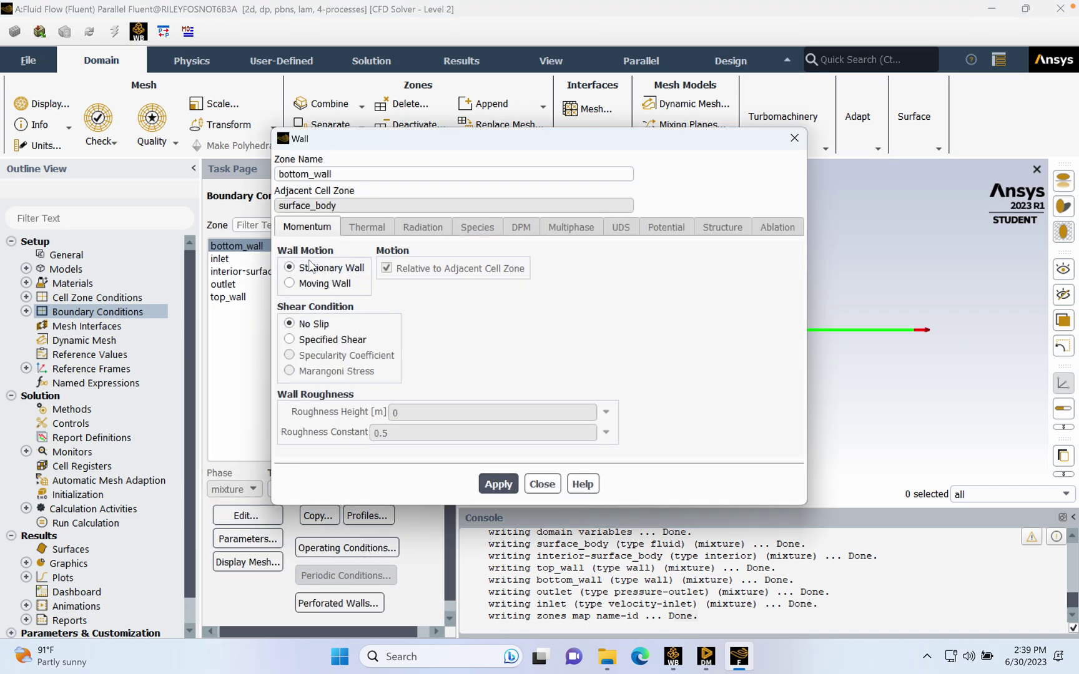
left_click(533, 487)
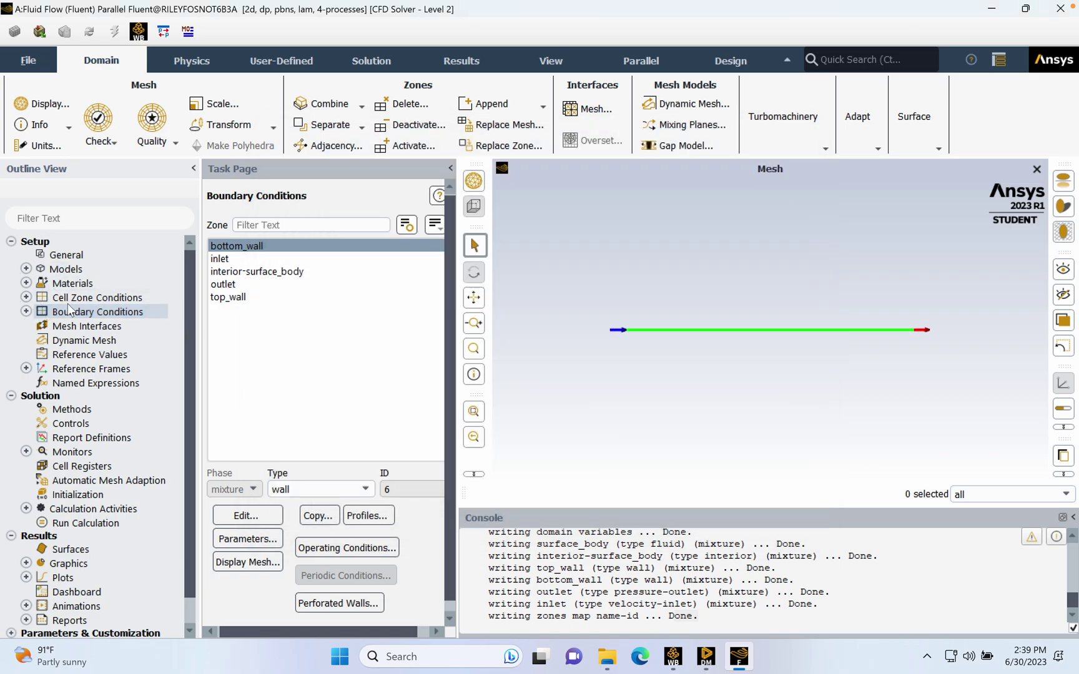
- Compute the reference values from the inlet boundary
left_click(101, 354)
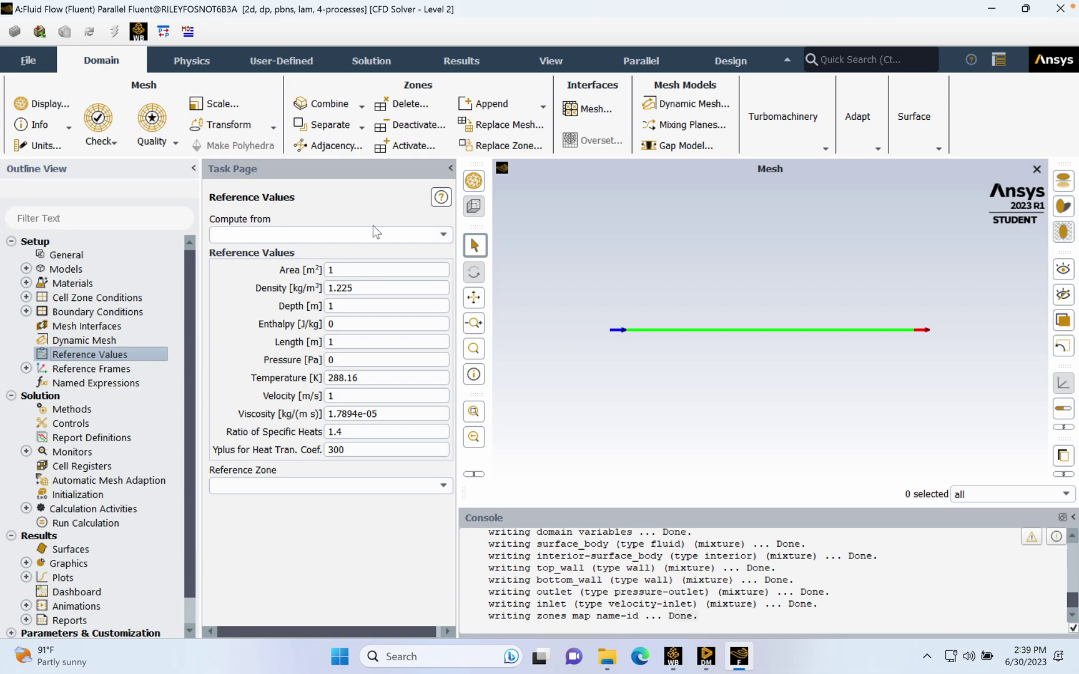
left_click(443, 236)
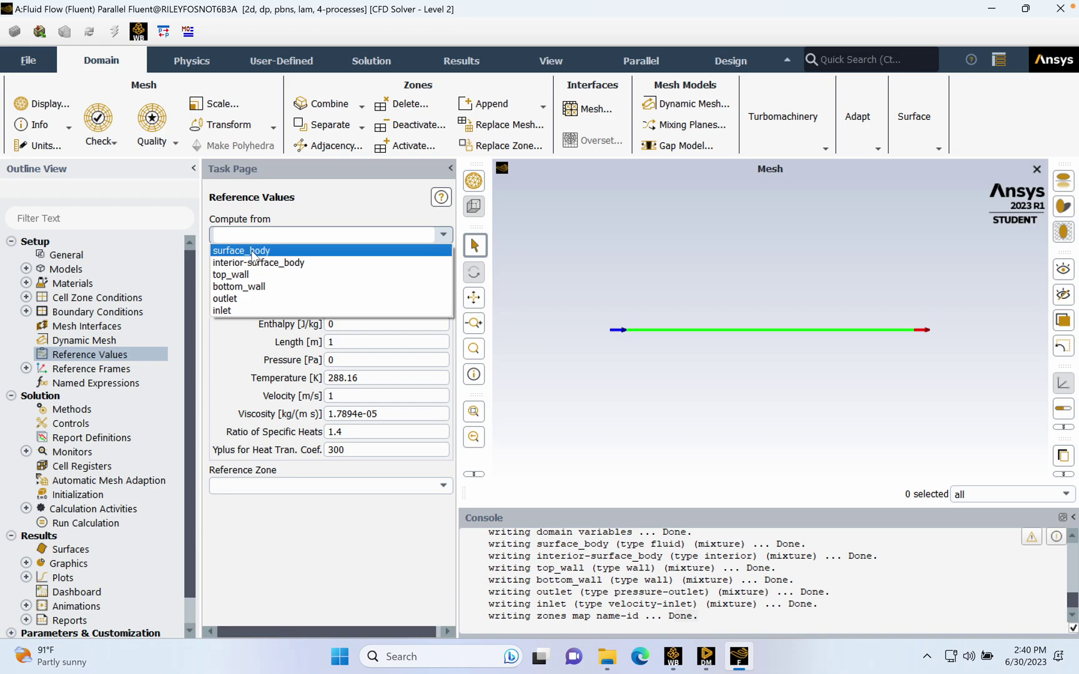
left_click(234, 310)
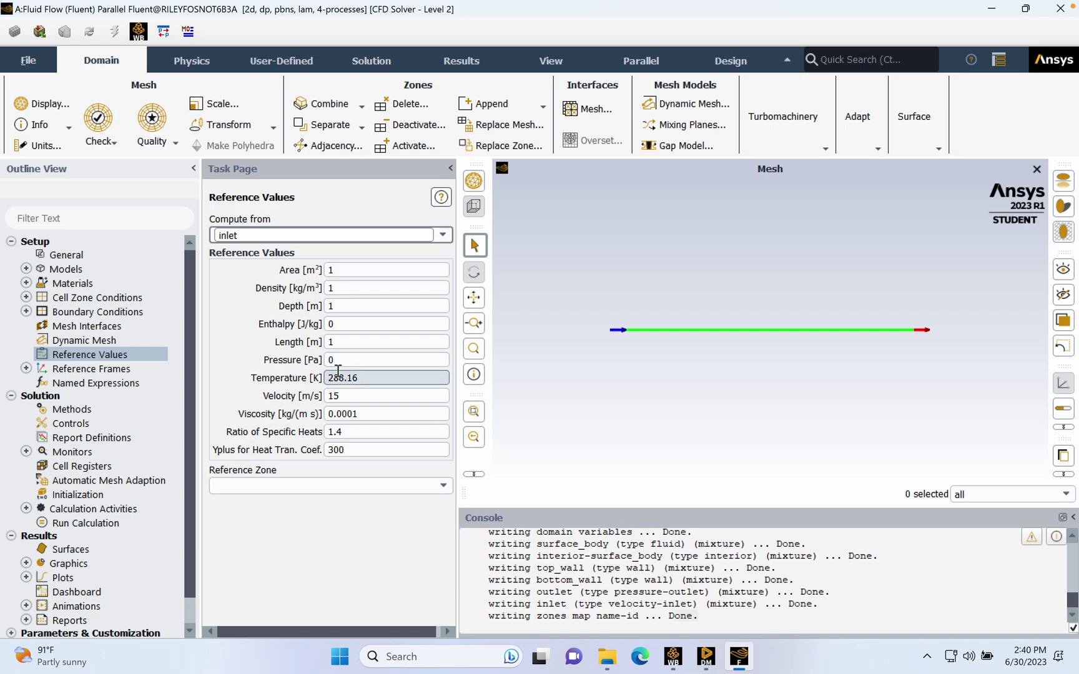
- Initialize the solution with hybrid initialization and run the calculation for 500 iterations
left_click(93, 496)
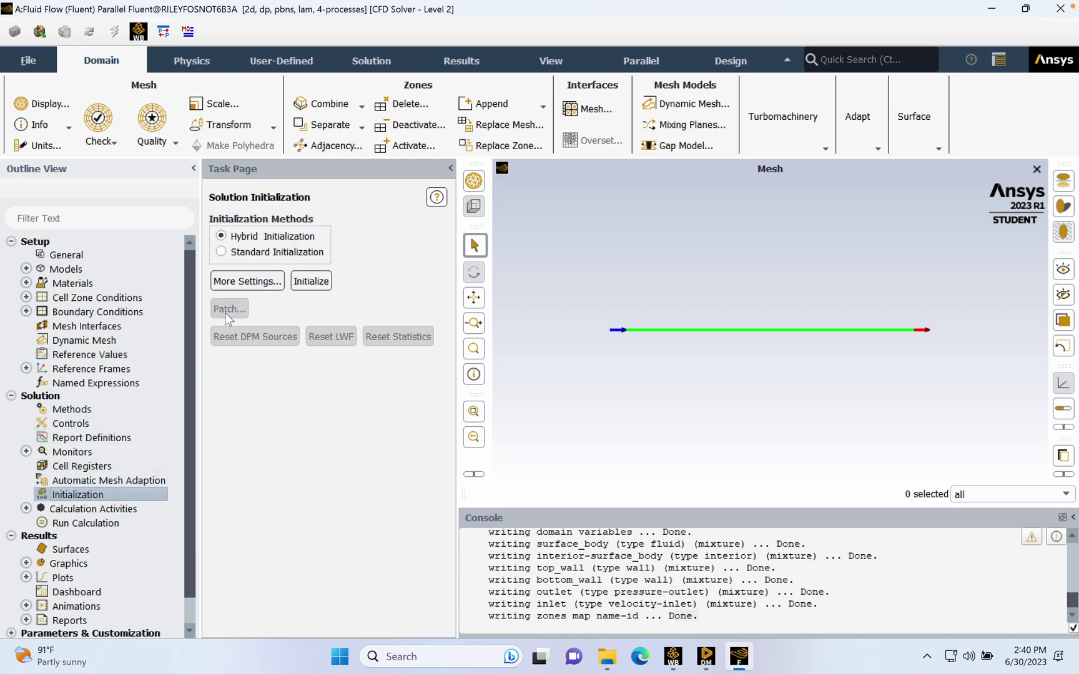
left_click(305, 282)
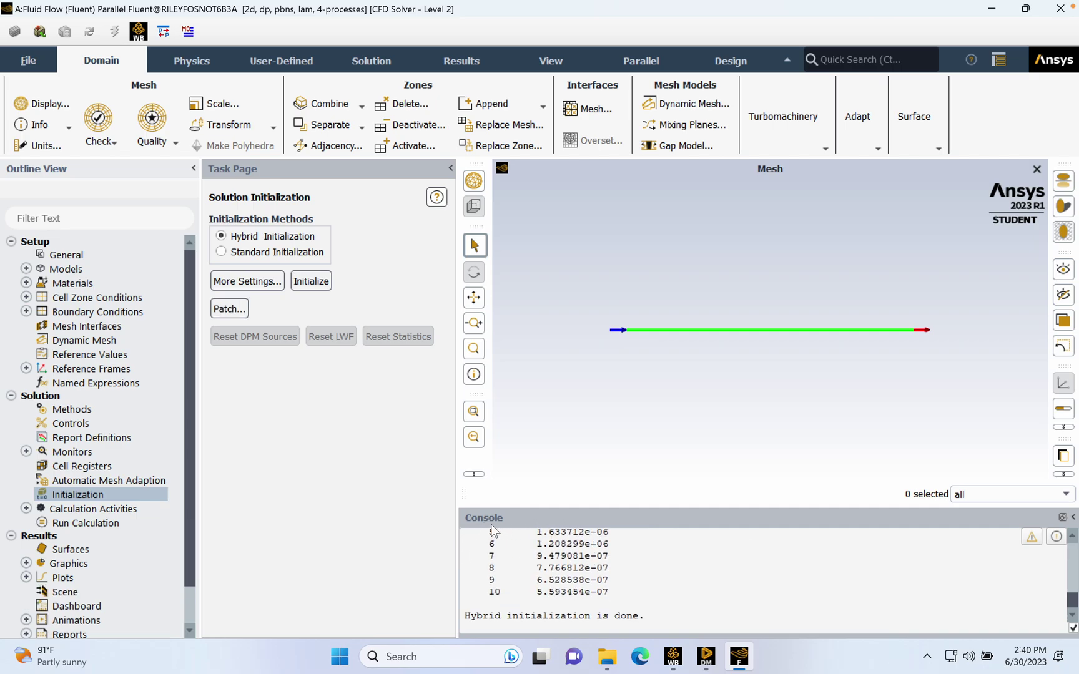
left_click(90, 524)
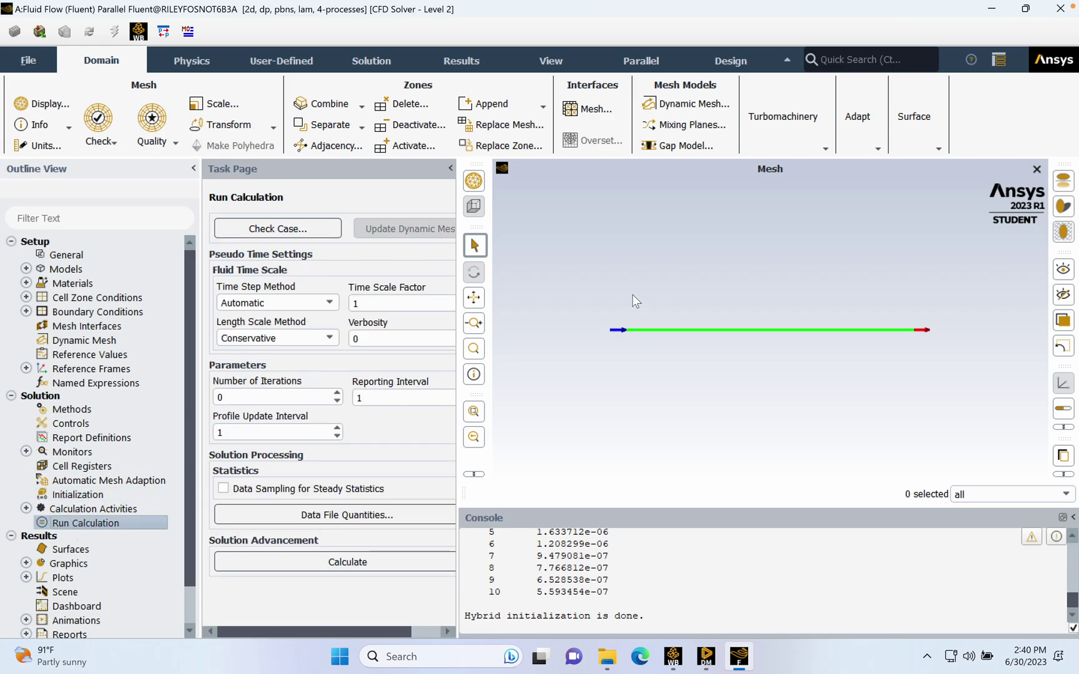
double_click(258, 396)
type("500")
left_click(359, 561)
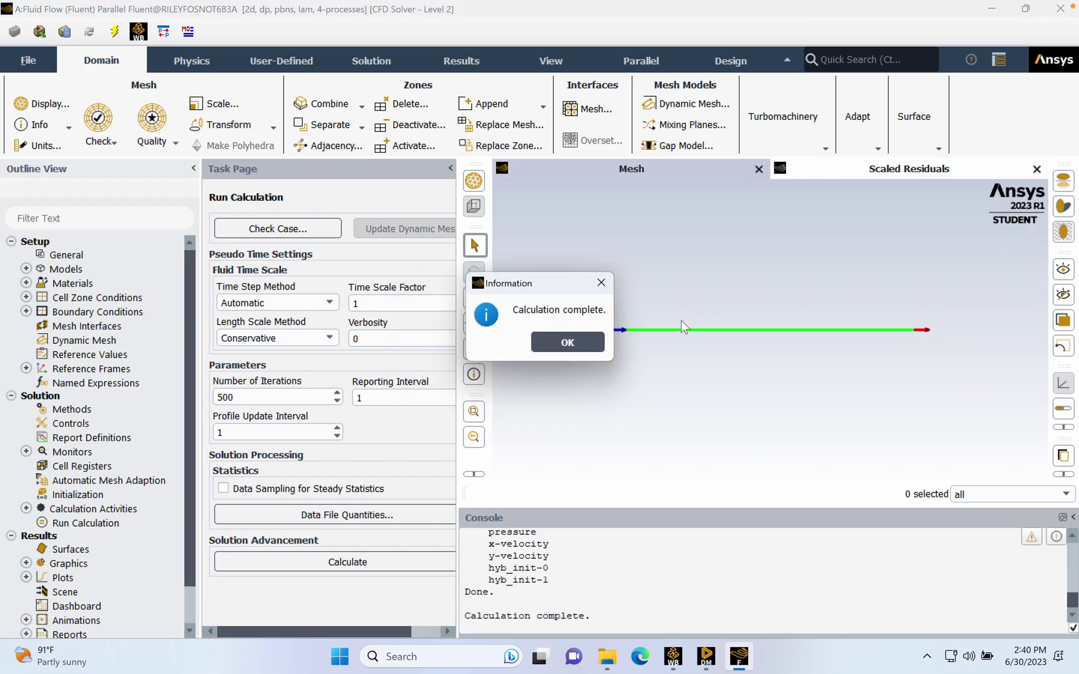
left_click(547, 346)
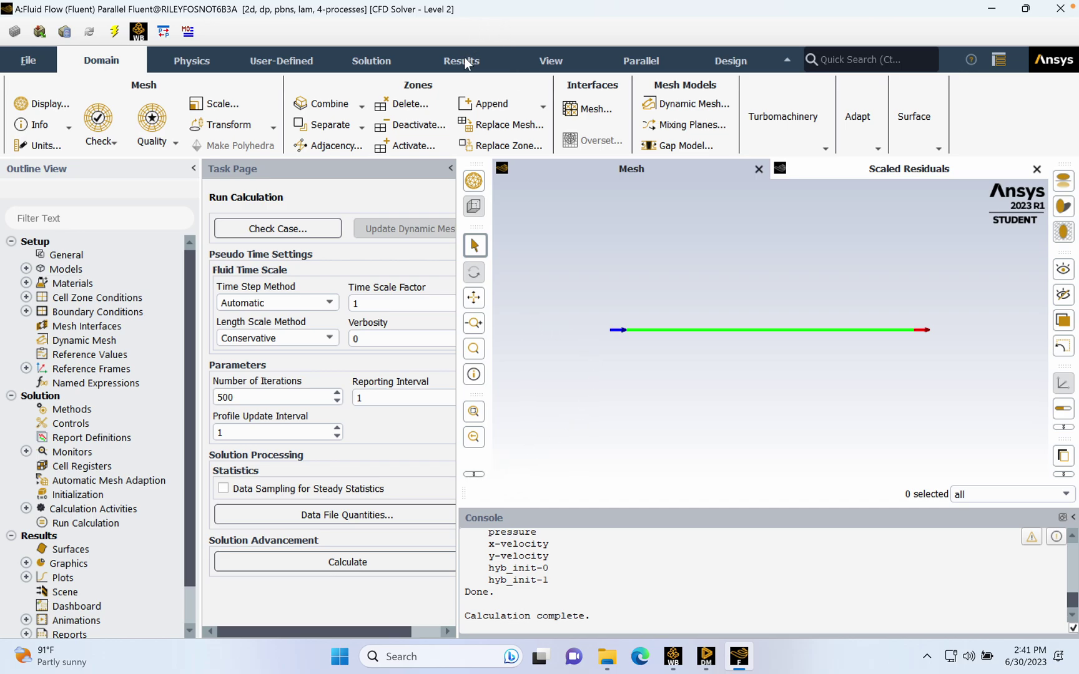
- Start a new vector plot of the results and name it velocity-vector
scroll(465, 59, "down", 2)
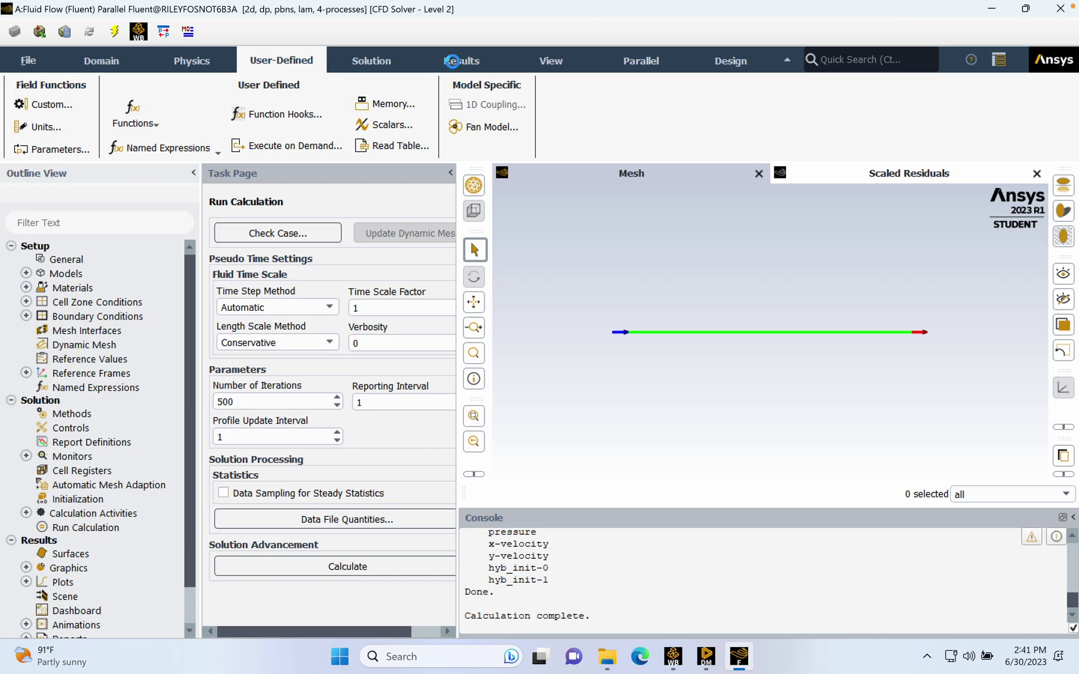
left_click(484, 62)
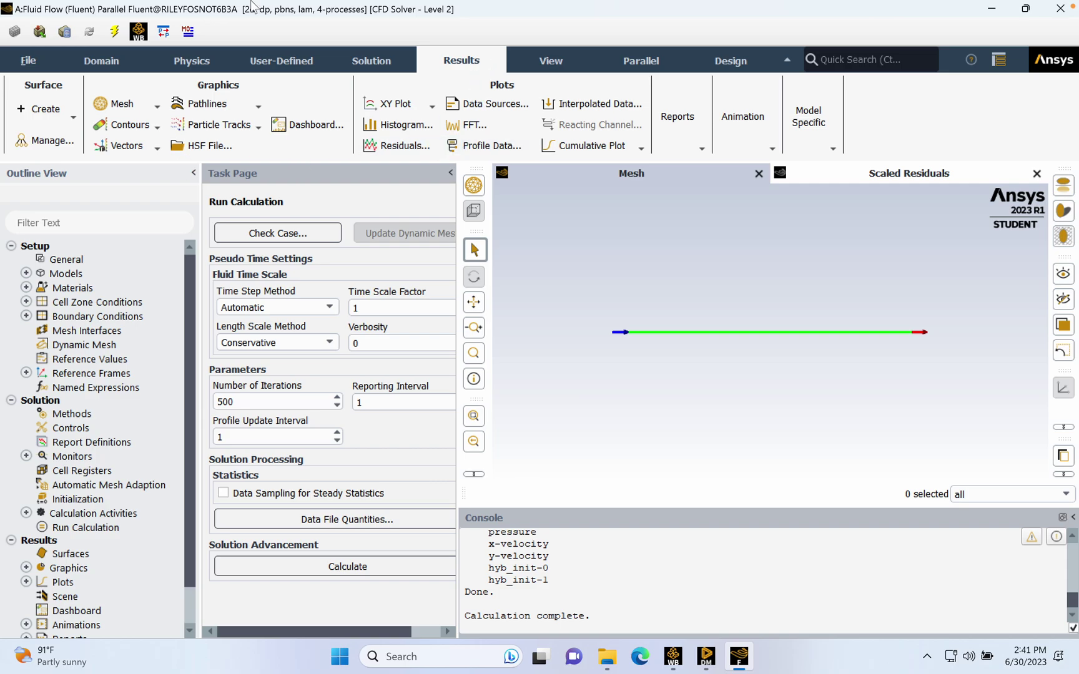
left_click(122, 145)
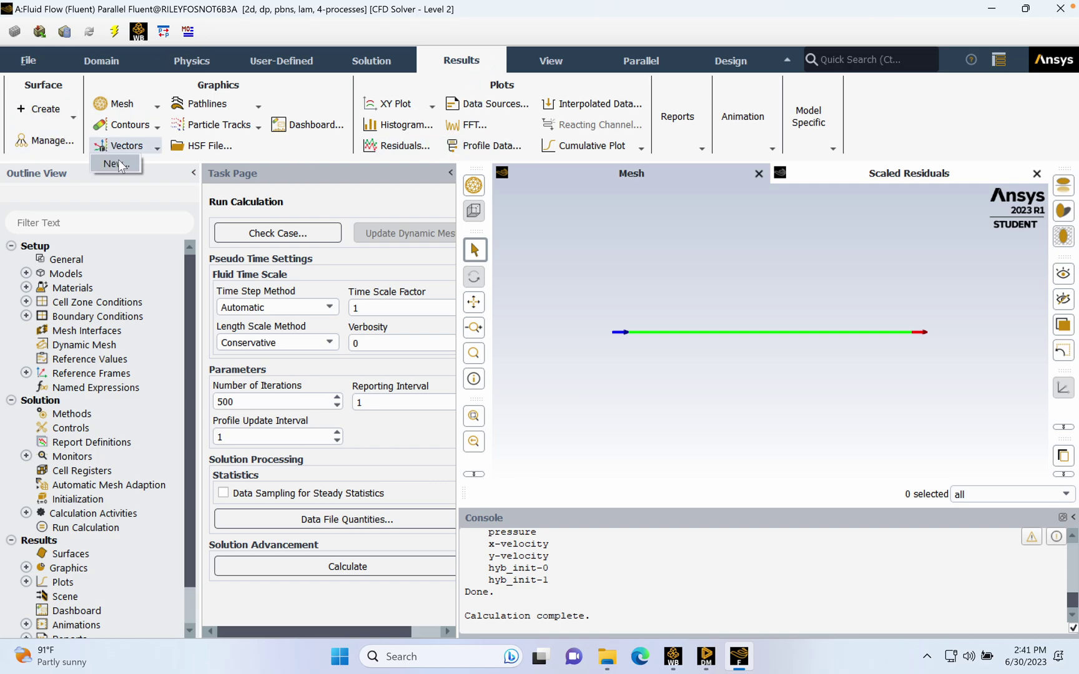
left_click(119, 164)
double_click(356, 168)
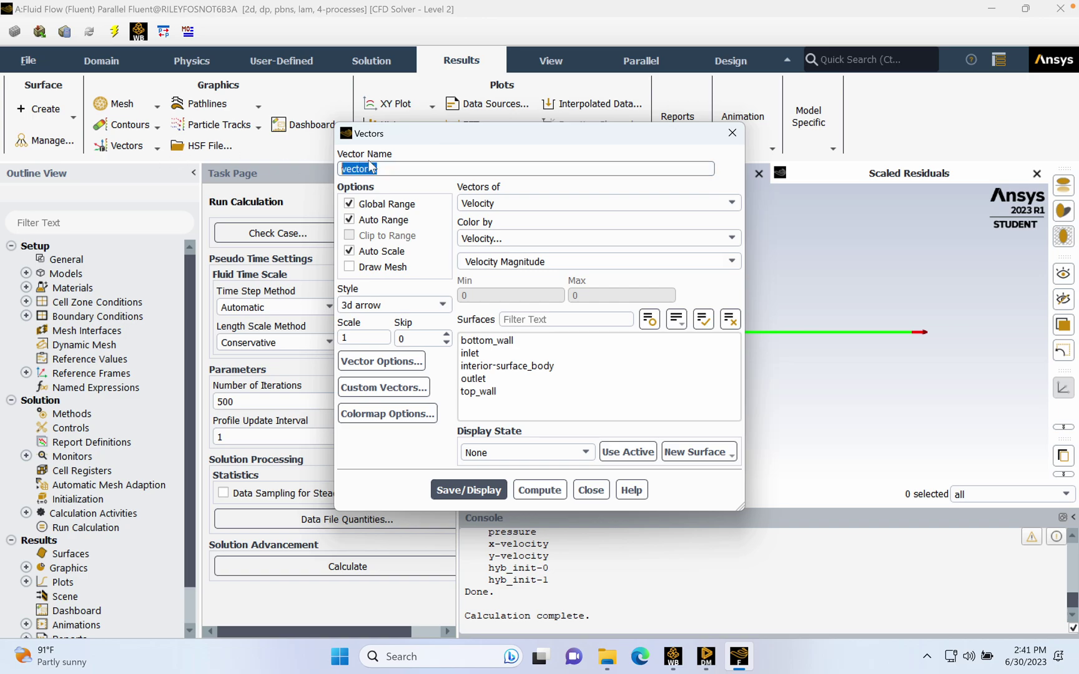
type("velocity-cevtor")
key("BackSpace")
key("BackSpace")
key("BackSpace")
key("BackSpace")
key("BackSpace")
key("BackSpace")
type("vector")
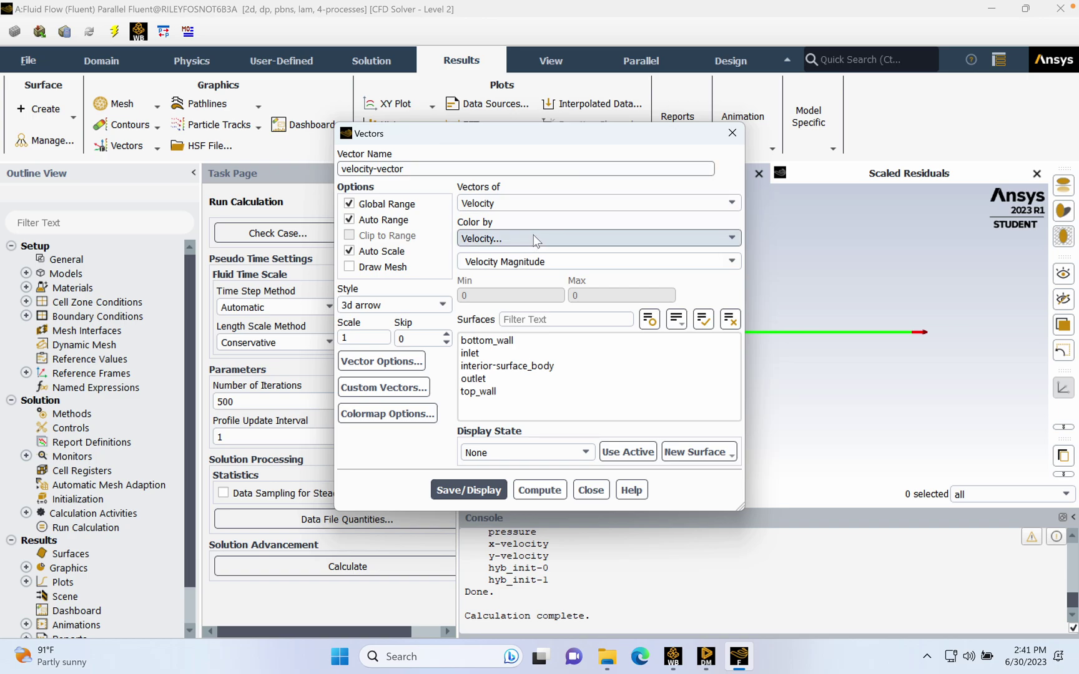
- Compute the velocity magnitude range for the vector plot, save and display the plot, and close its settings
left_click(469, 490)
left_click(540, 492)
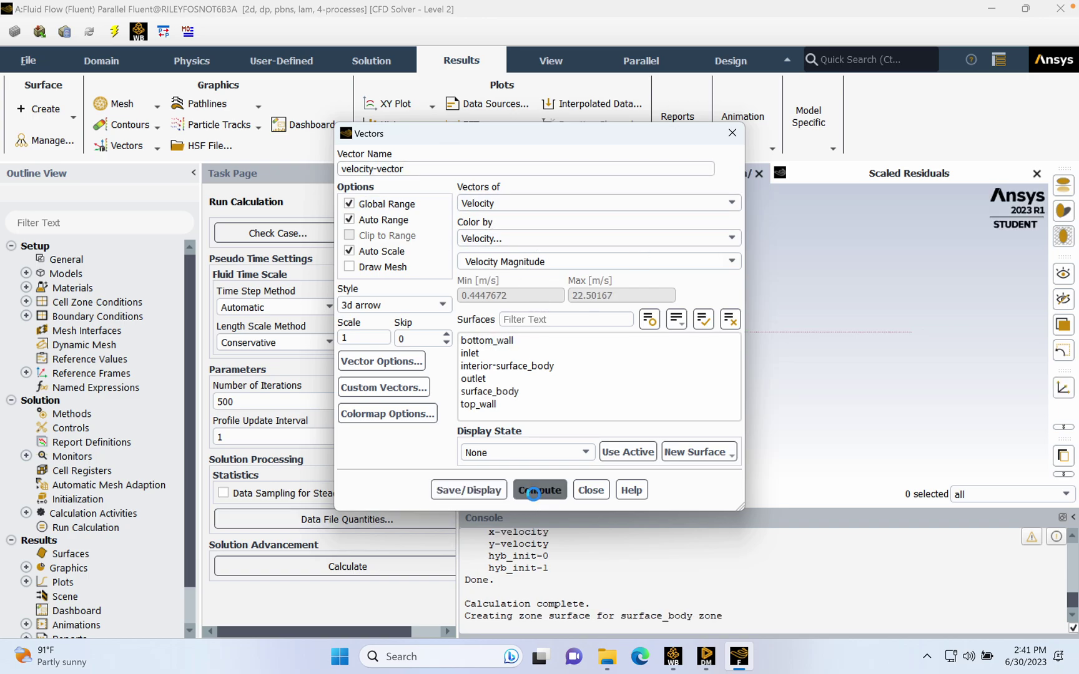
left_click(462, 494)
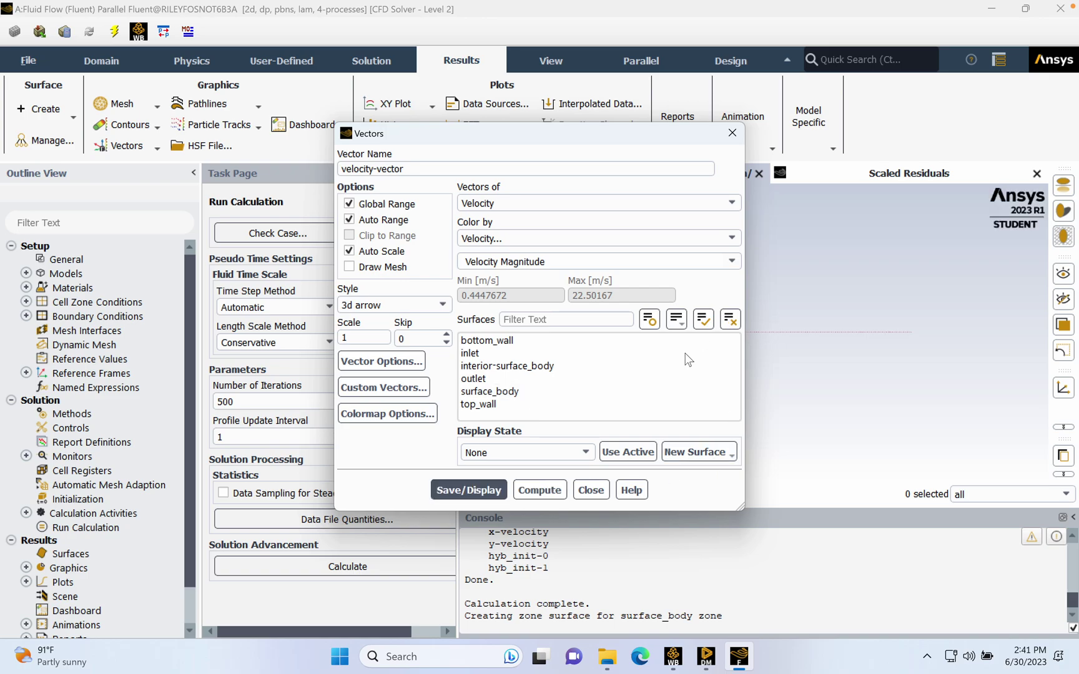
left_click(584, 491)
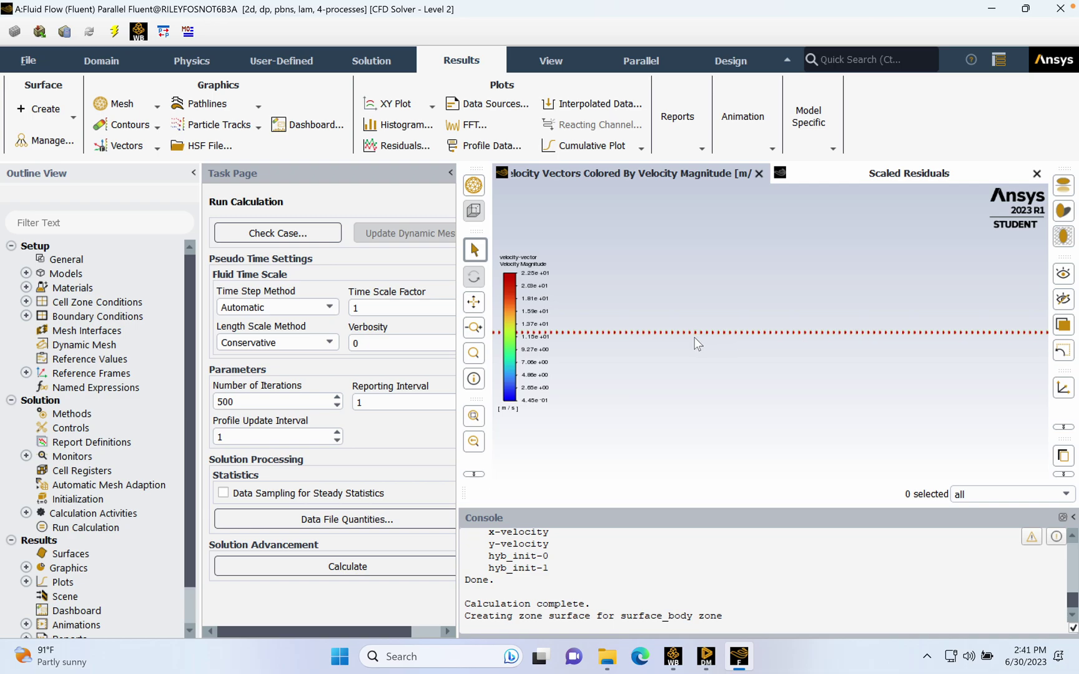
- Examine the velocity vector profiles along the channel up close and over its full length
middle_click_drag(660, 349, 783, 349)
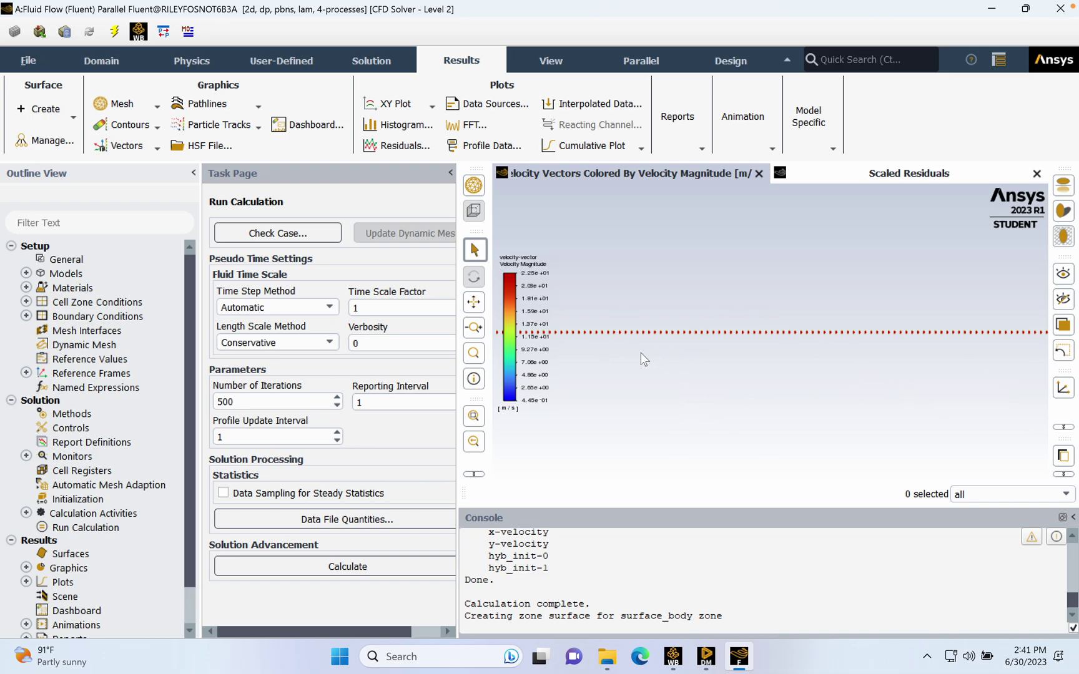
scroll(759, 328, "up", 5)
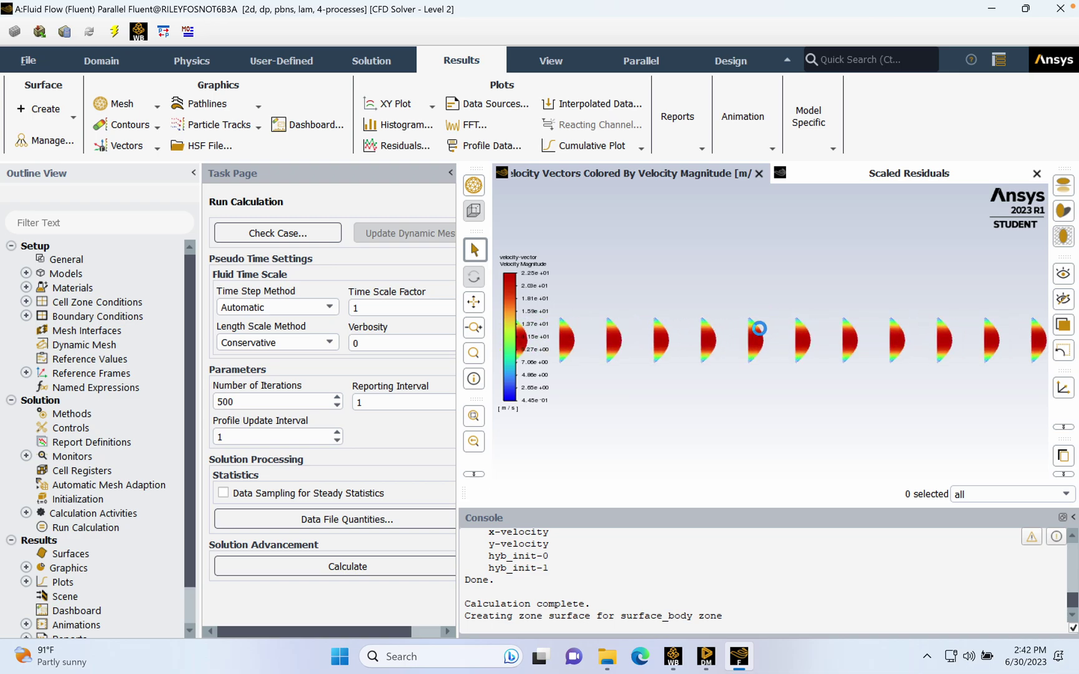
scroll(759, 329, "up", 2)
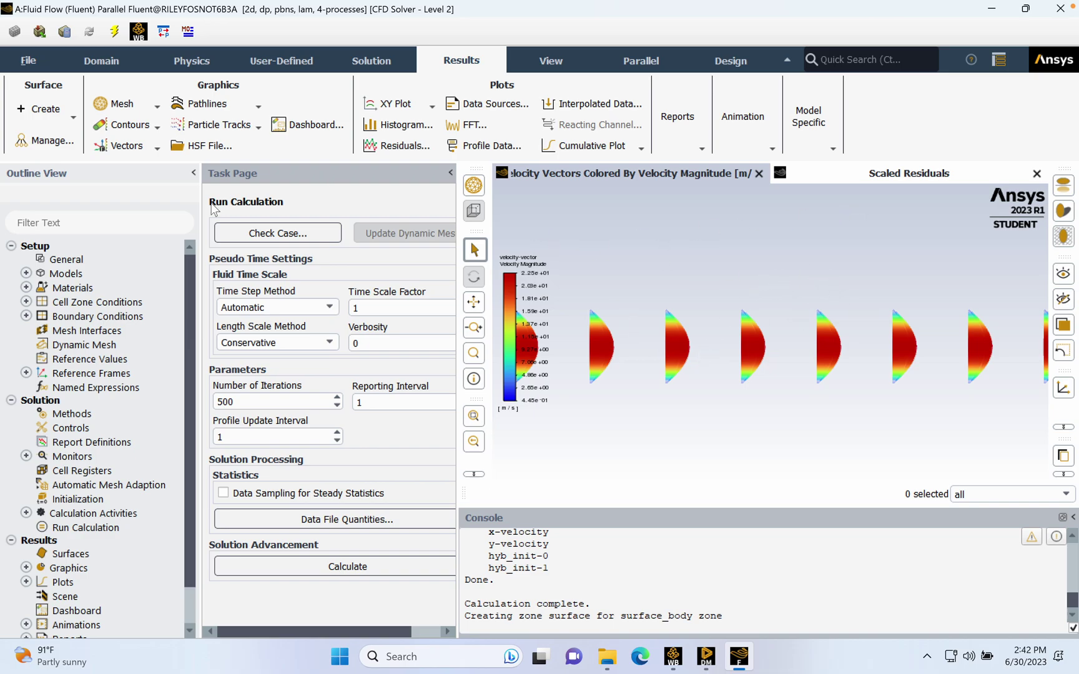
scroll(670, 275, "down", 7)
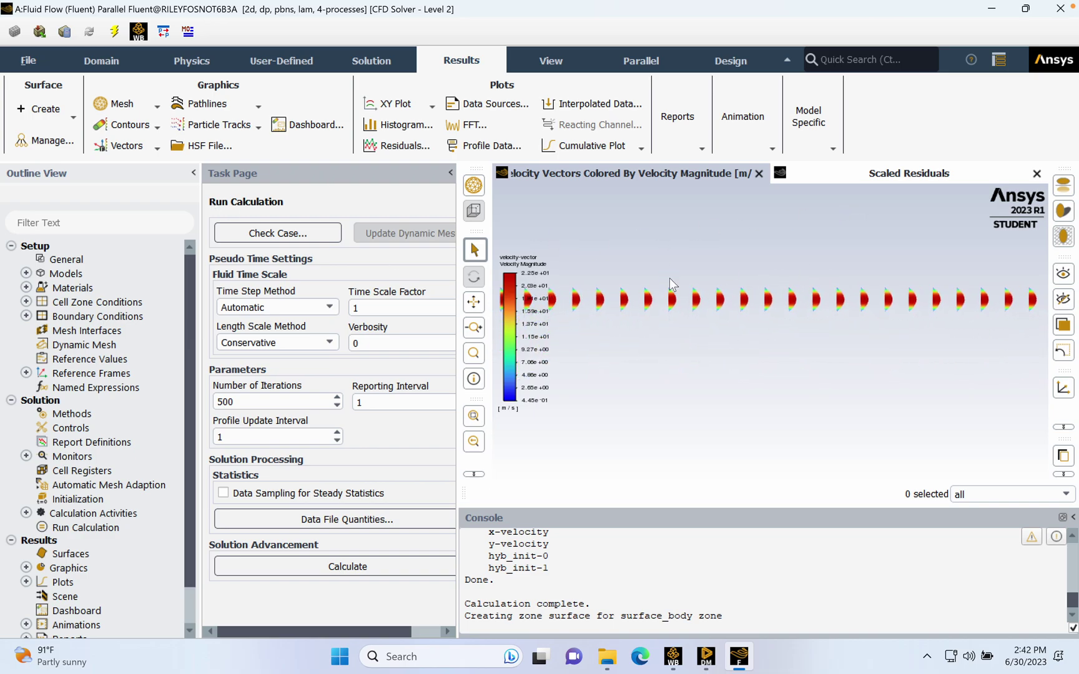
scroll(627, 278, "down", 3)
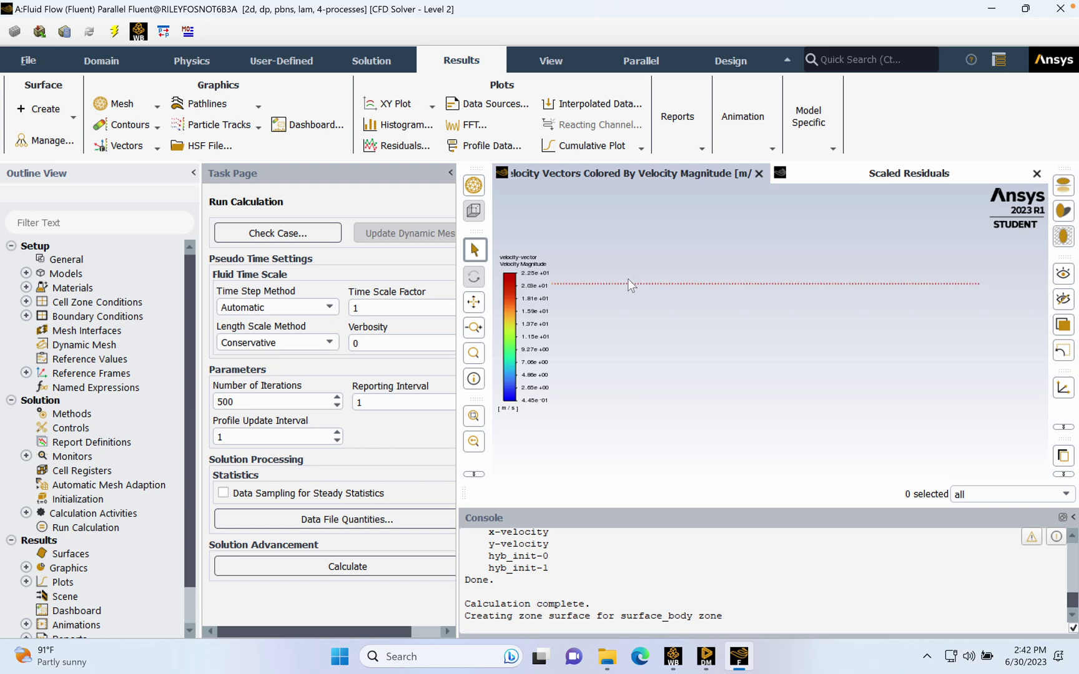
scroll(626, 278, "up", 5)
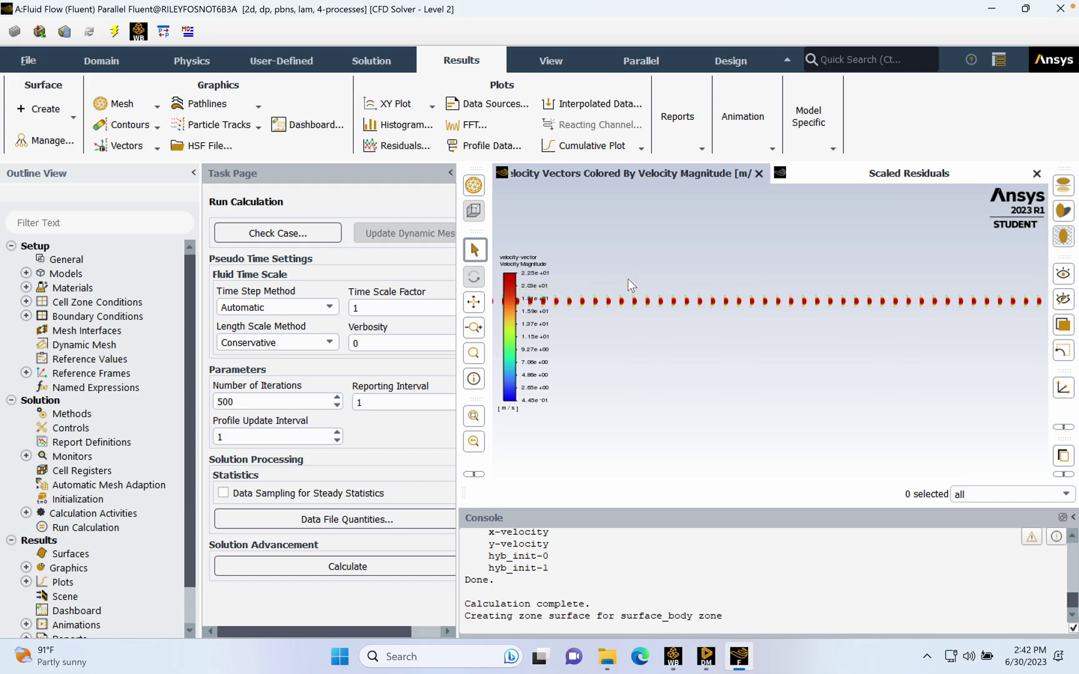
scroll(626, 278, "down", 4)
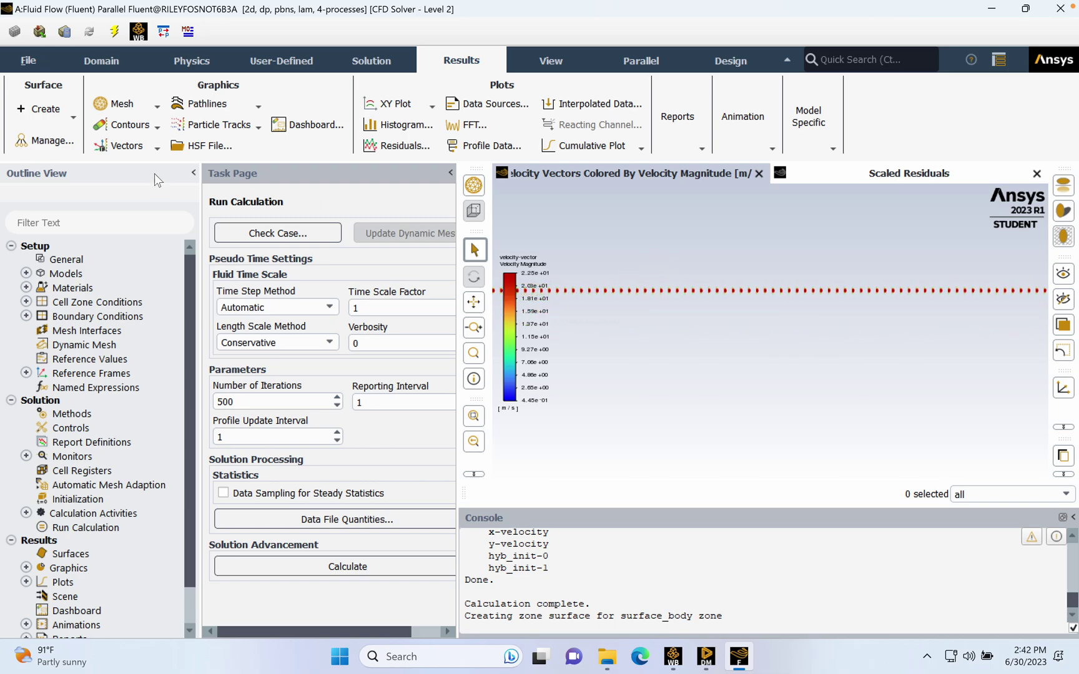
- Create, compute and display a second vector plot of velocity named velocity-vector1, colored by velocity magnitude
left_click(137, 152)
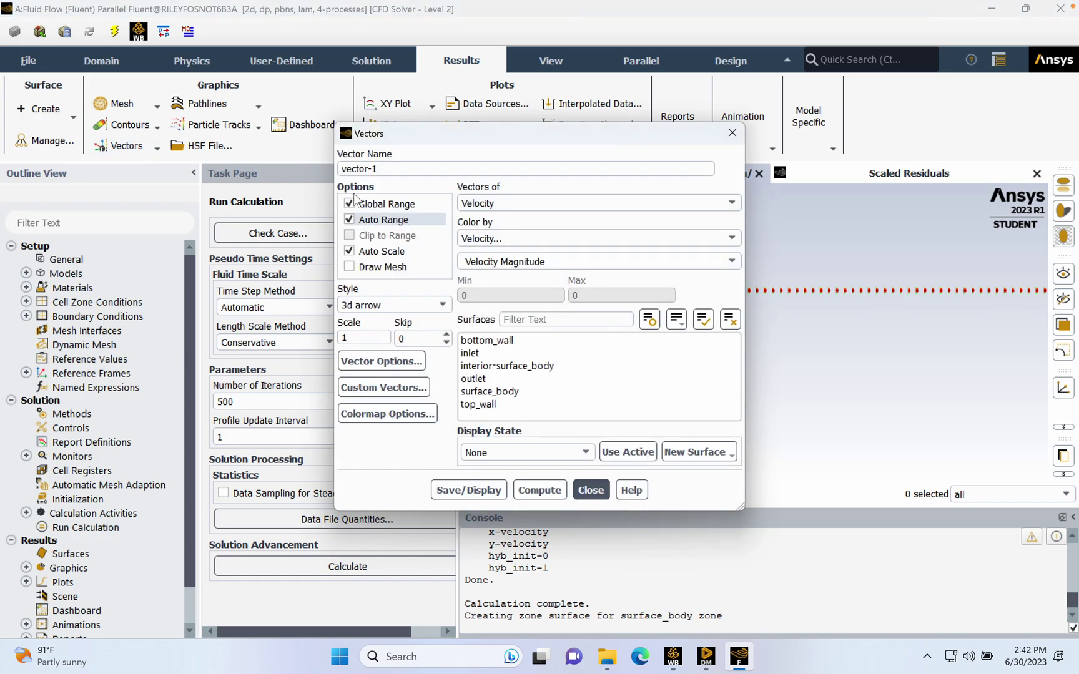
triple_click(409, 170)
type("velocity-")
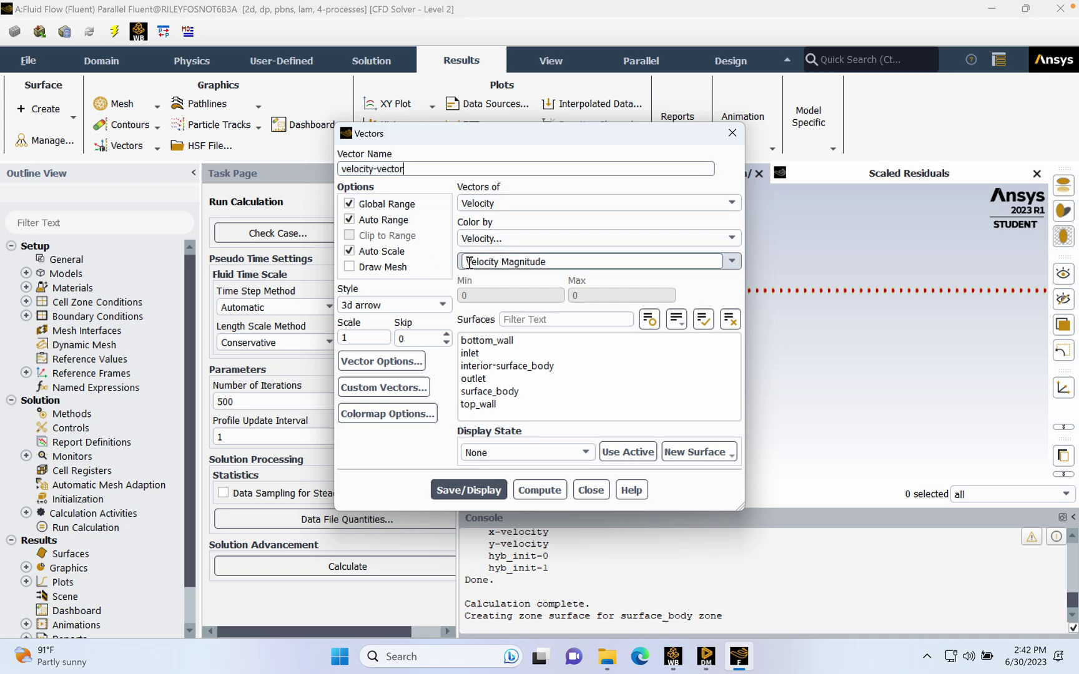
left_click(538, 490)
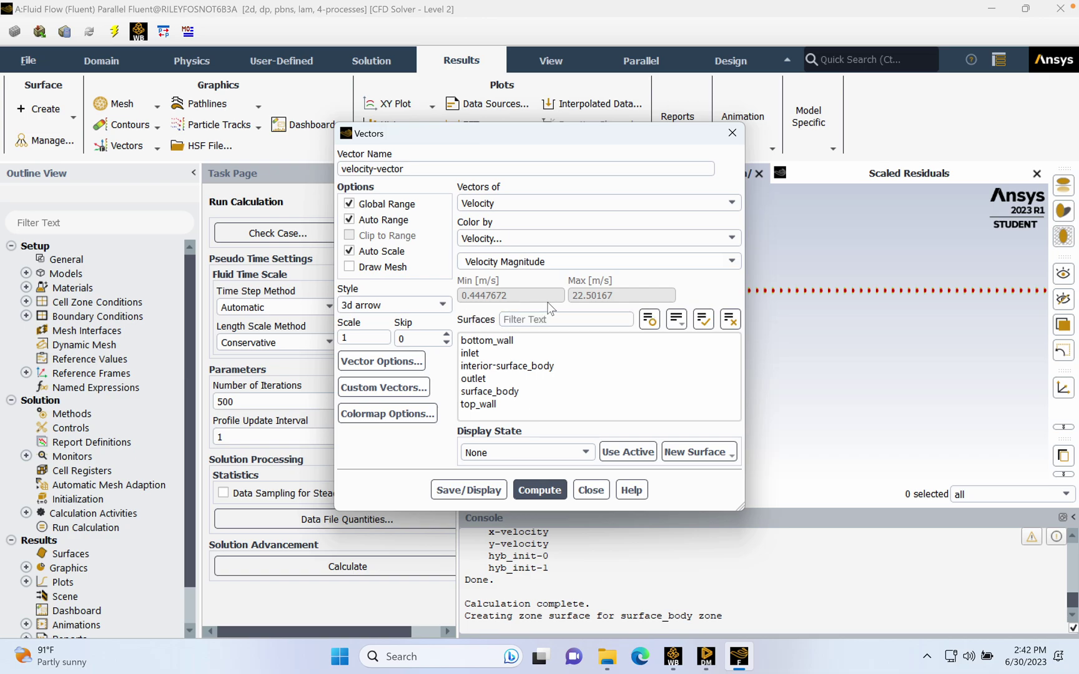
left_click(457, 495)
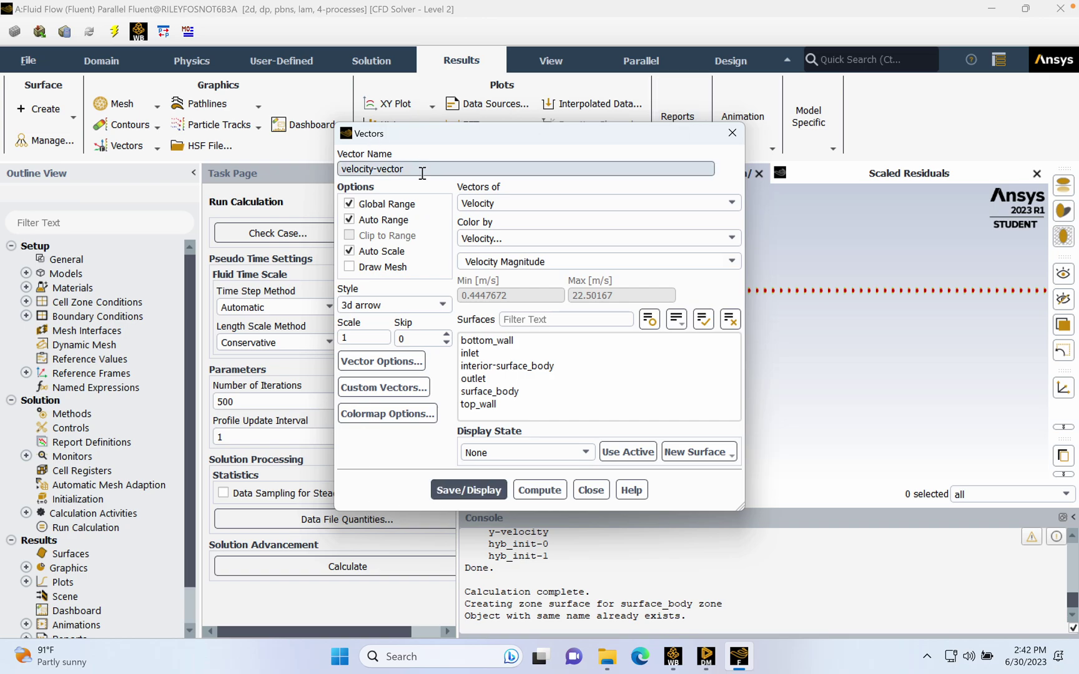
left_click(455, 492)
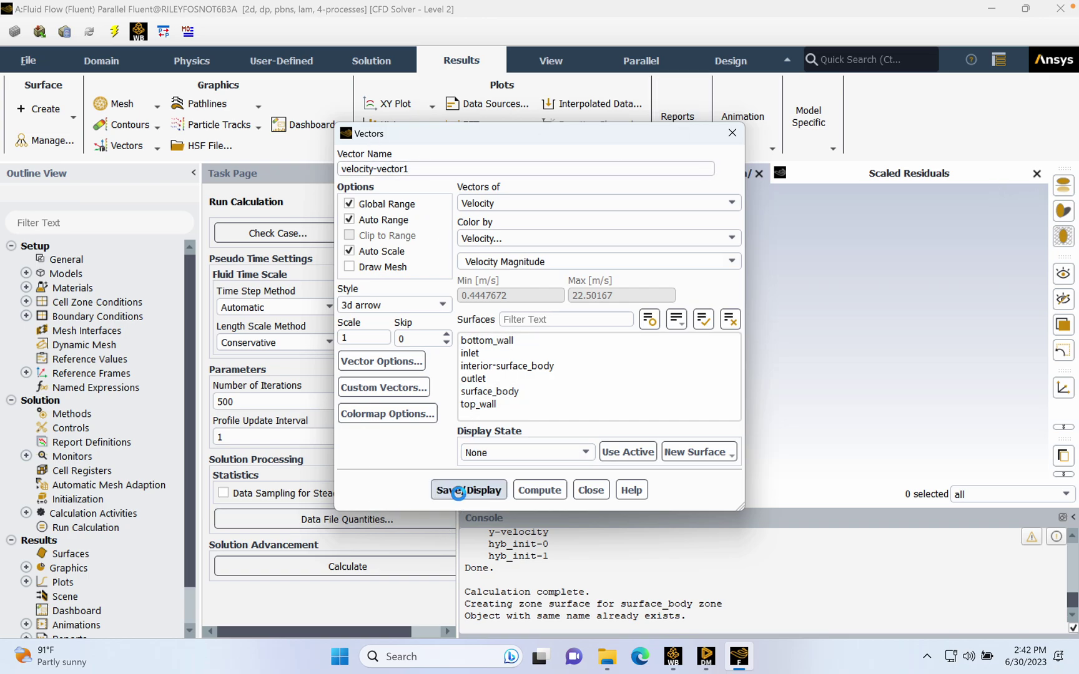
left_click(536, 495)
left_click(469, 490)
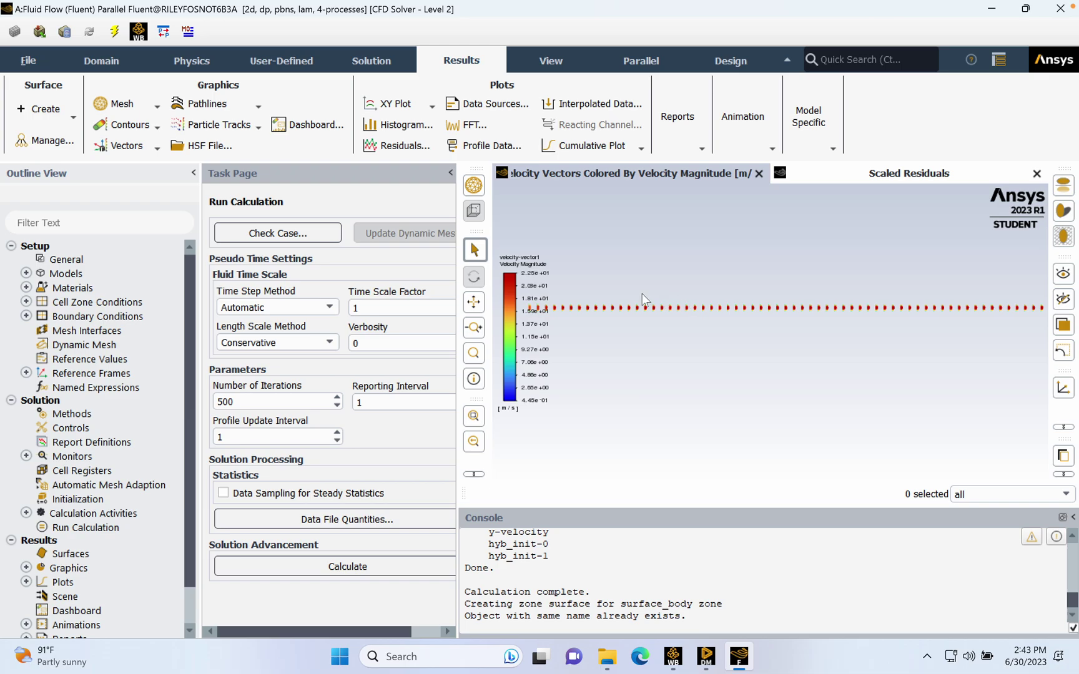
scroll(616, 340, "down", 2)
- Switch to Workbench, open the Fluid Flow system's Results in CFD-Post and orient the channel view along the Z axis
left_click(671, 656)
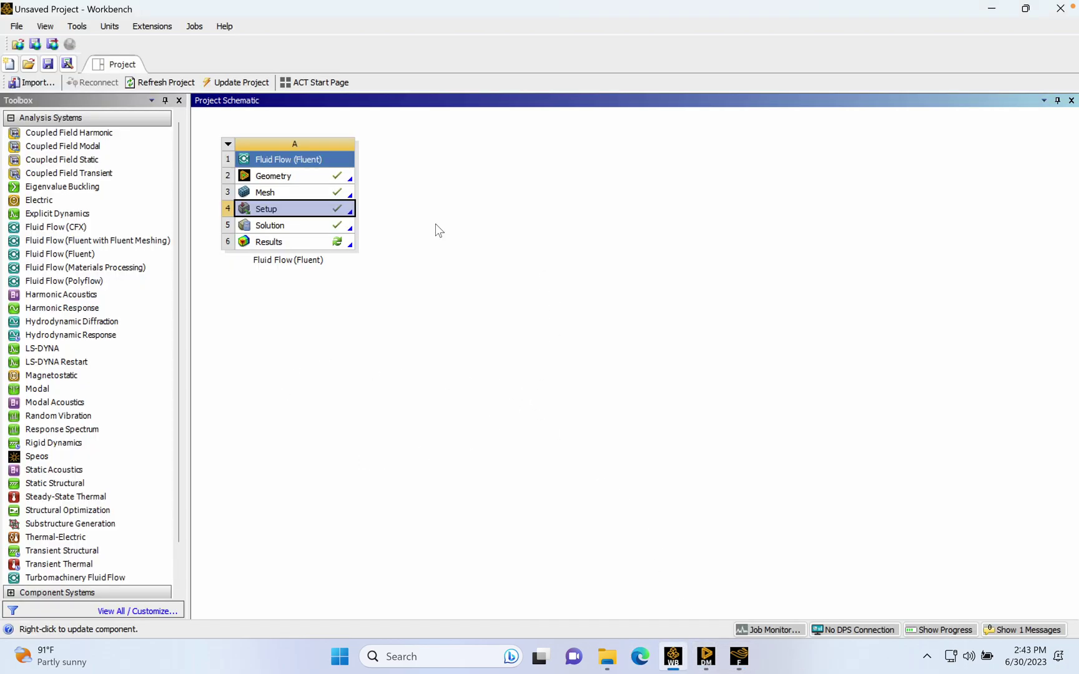
double_click(297, 245)
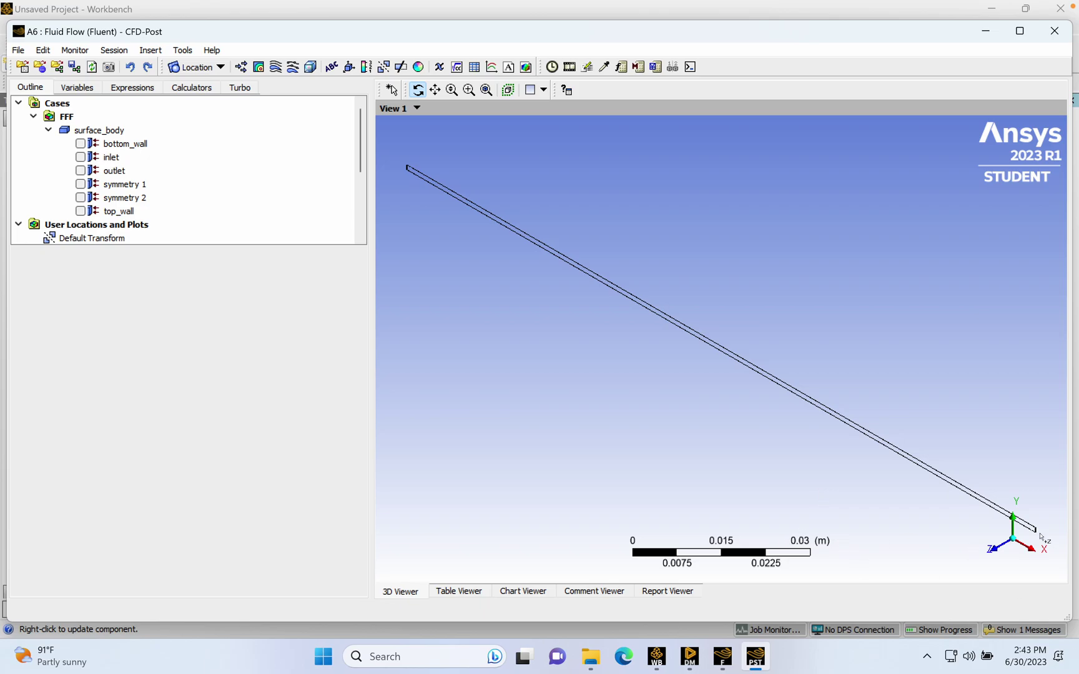
left_click(999, 549)
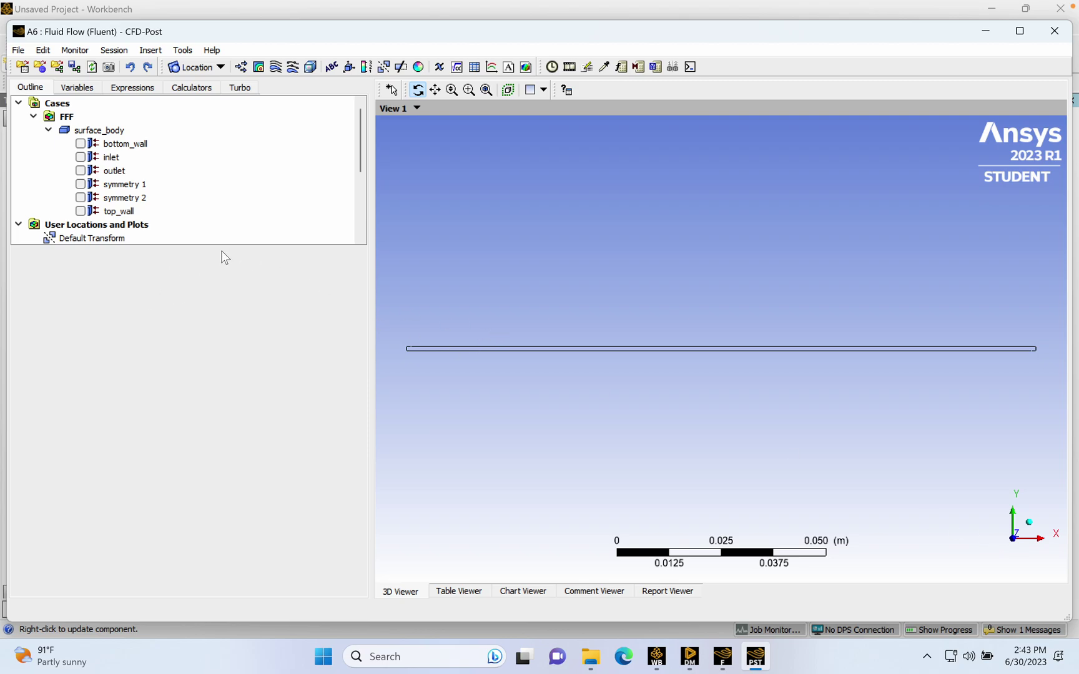
- Insert a contour plot named velocity contour
left_click(258, 69)
type("velocity ")
type("cou")
type("tour")
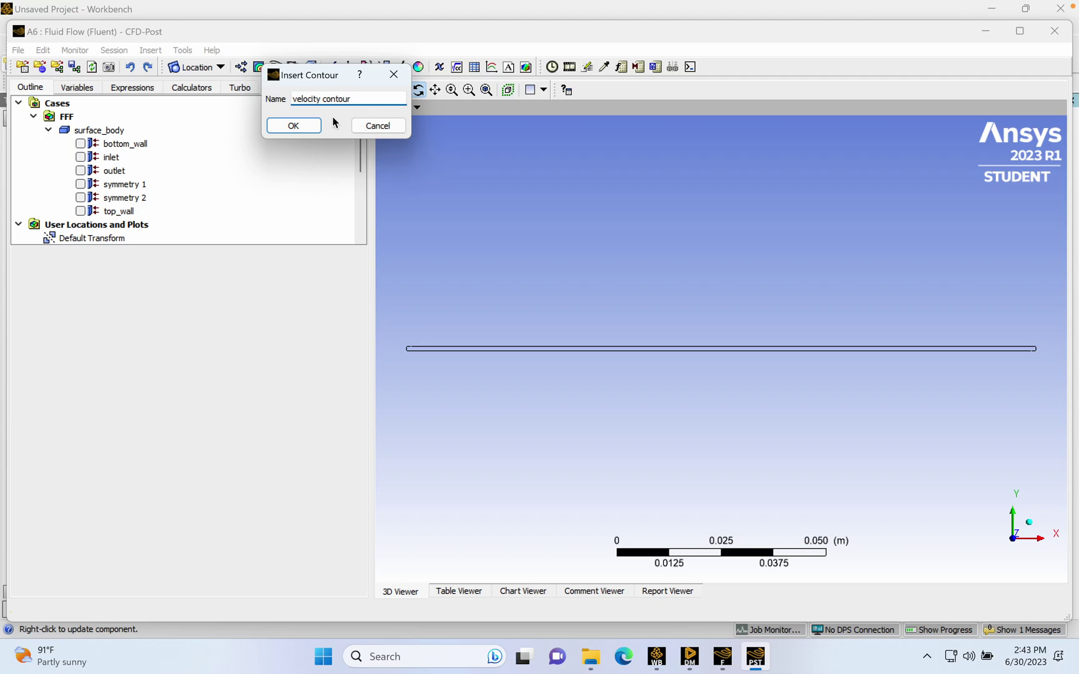
left_click(317, 125)
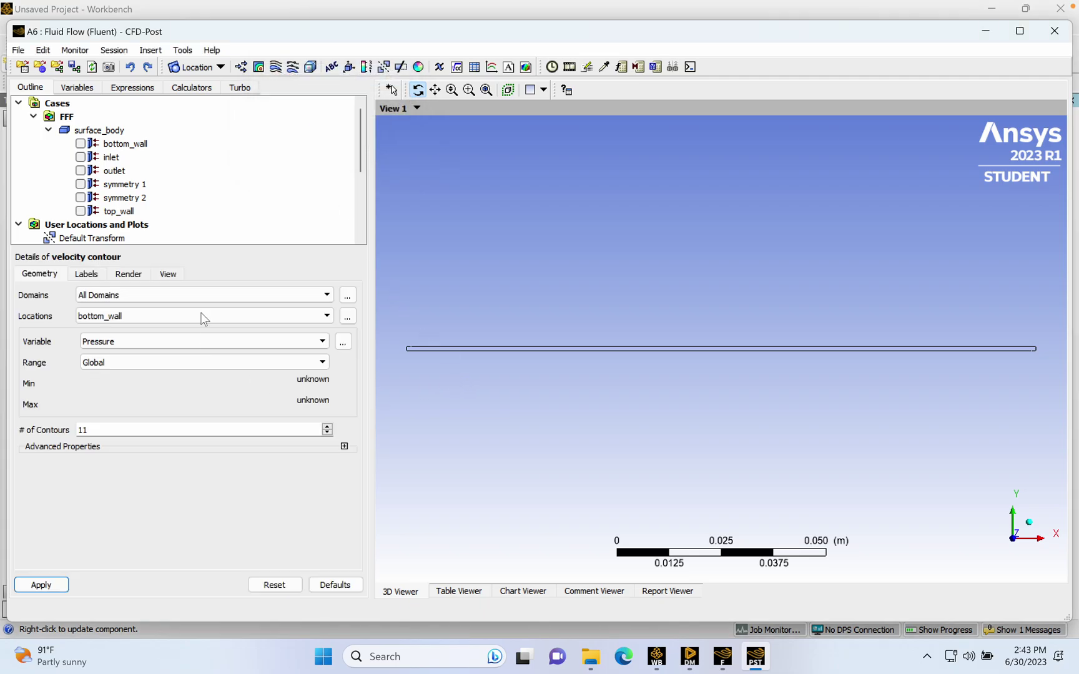
- Locate the contour on symmetry 2, set the number of contours to 100 and apply it
left_click(154, 319)
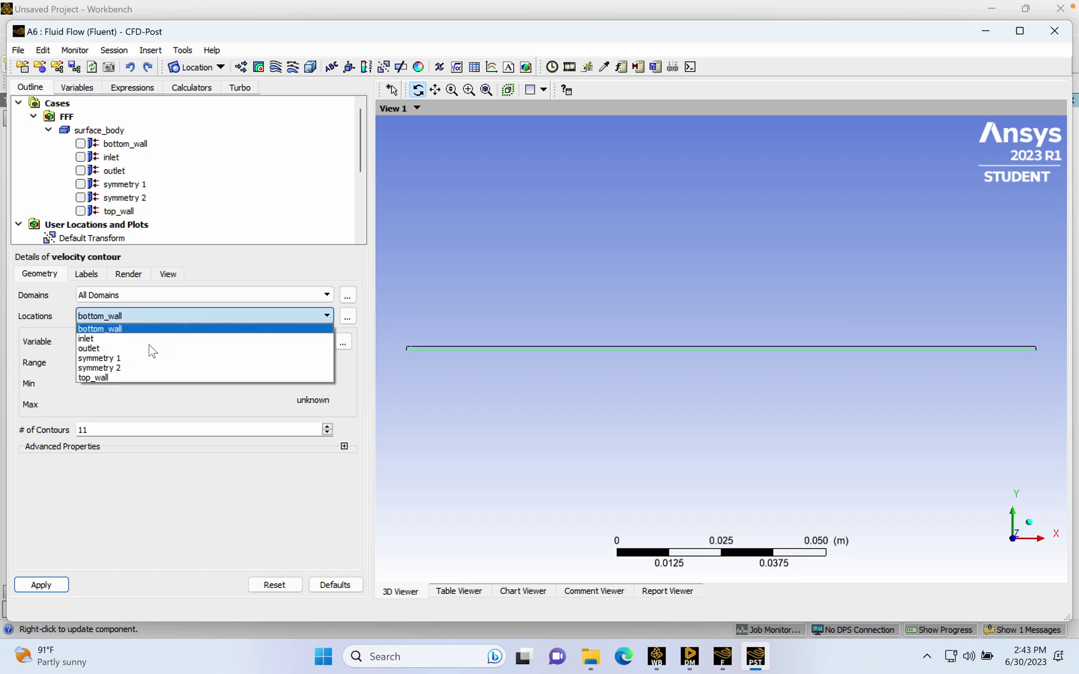
left_click(129, 366)
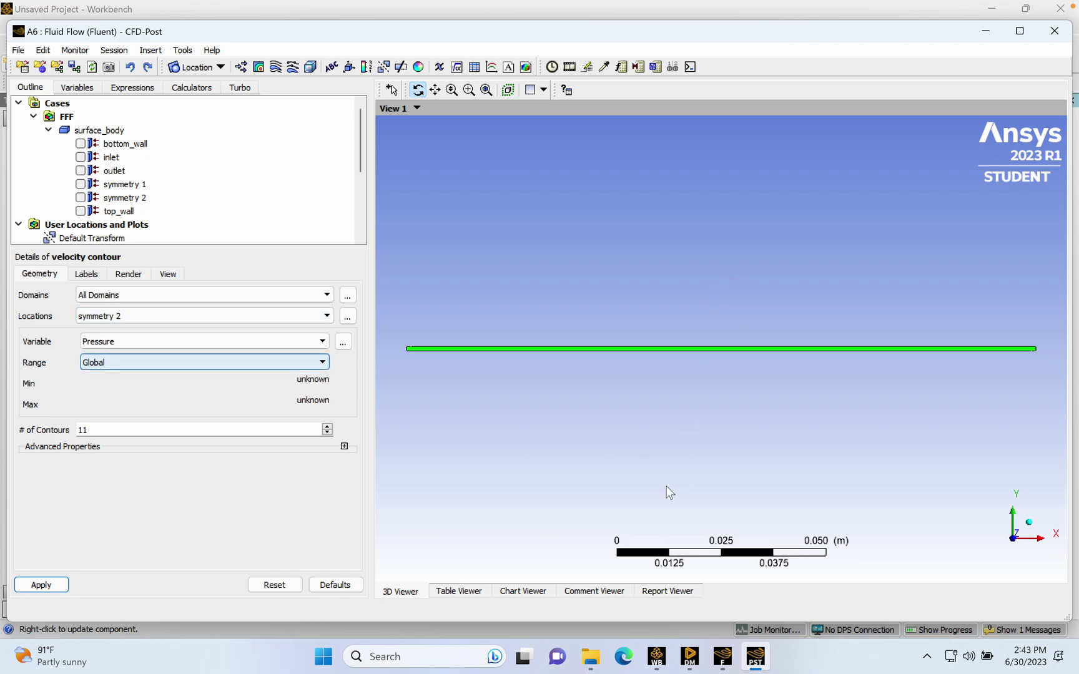
double_click(87, 429)
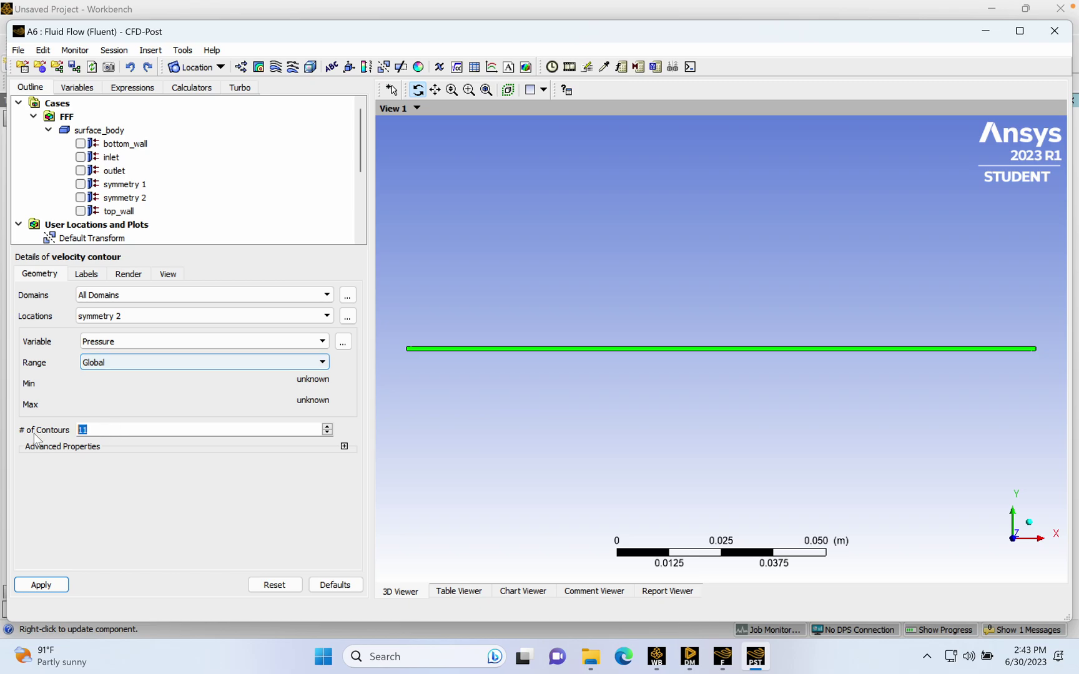
type("100")
double_click(160, 432)
left_click(42, 584)
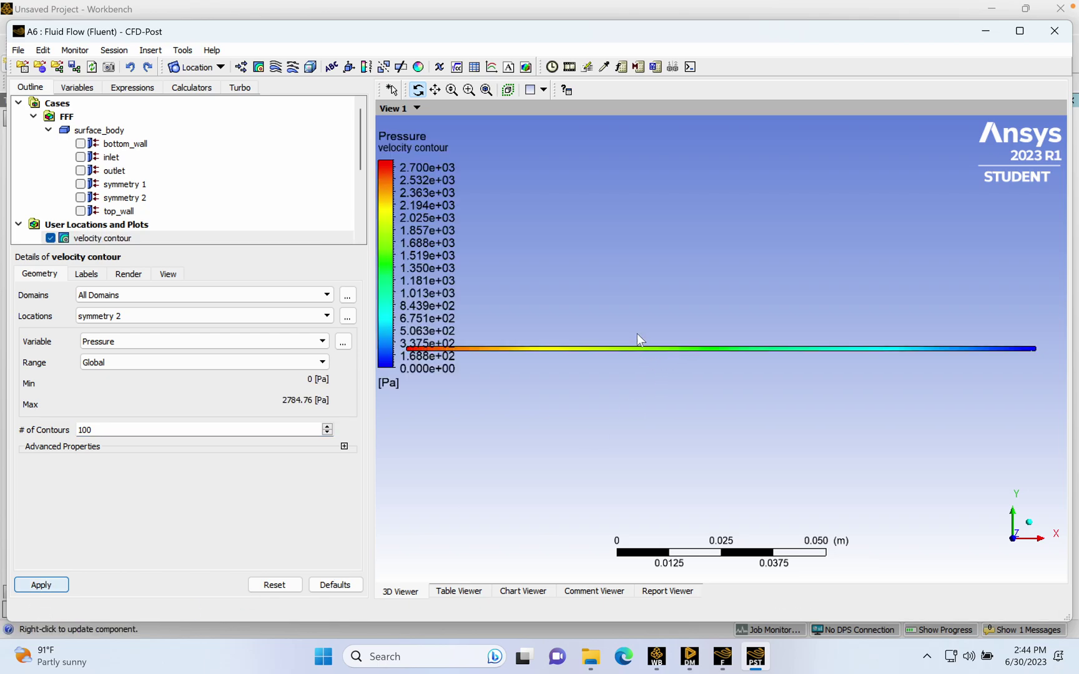
- Change the contour's variable to Velocity u and apply it
scroll(648, 349, "up", 3)
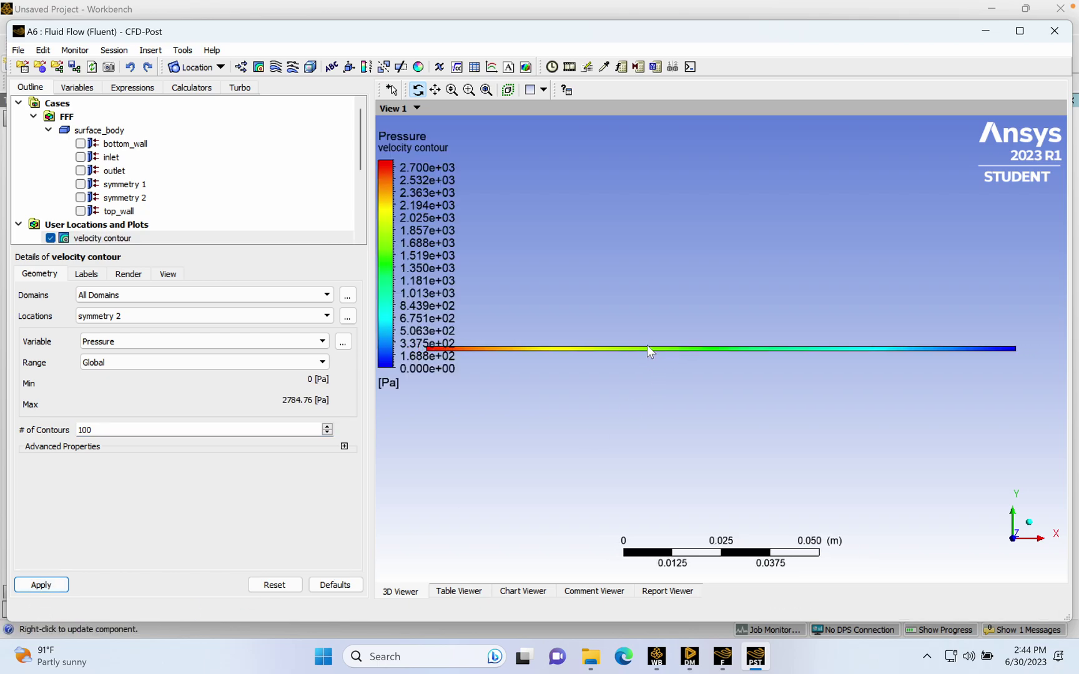
scroll(648, 348, "up", 5)
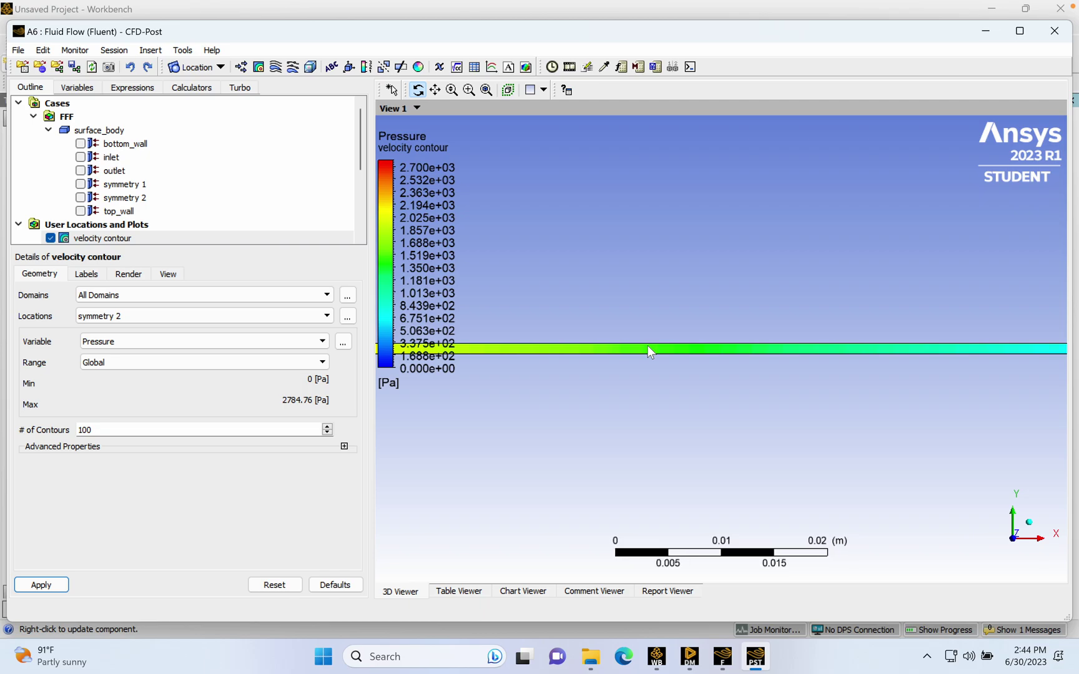
scroll(648, 345, "up", 2)
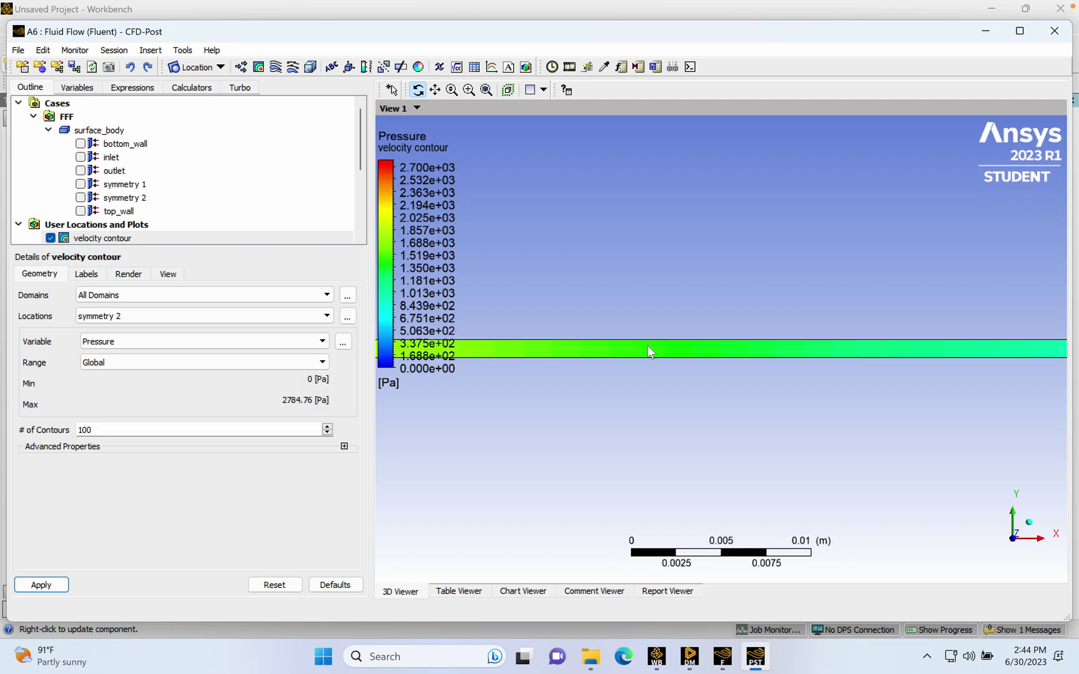
scroll(647, 346, "down", 3)
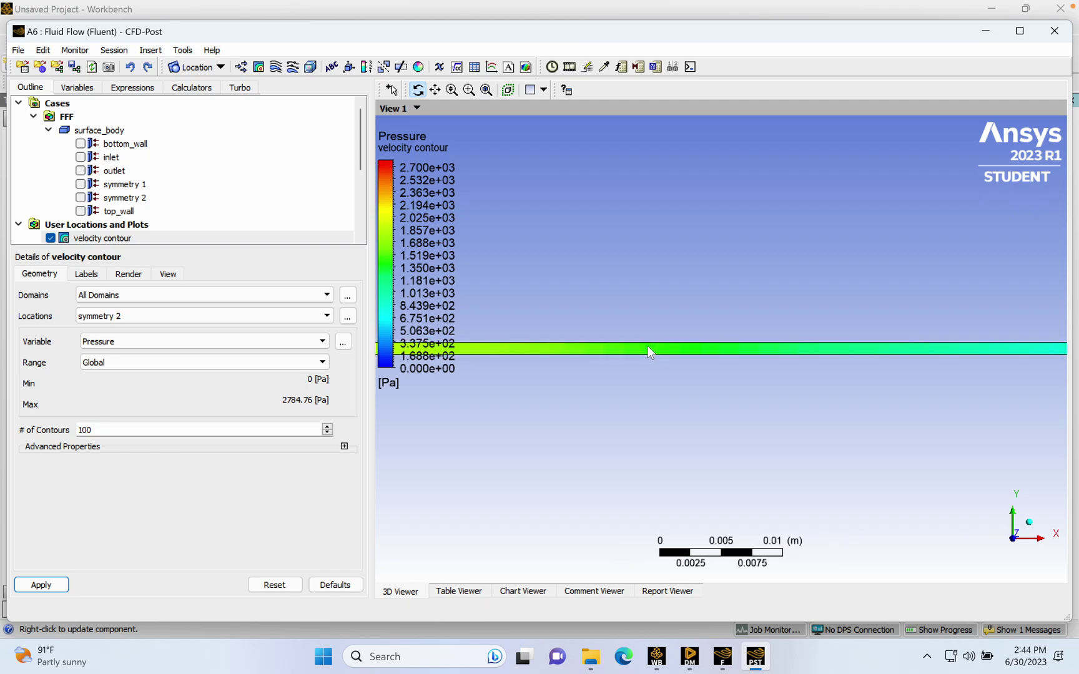
scroll(647, 346, "down", 1)
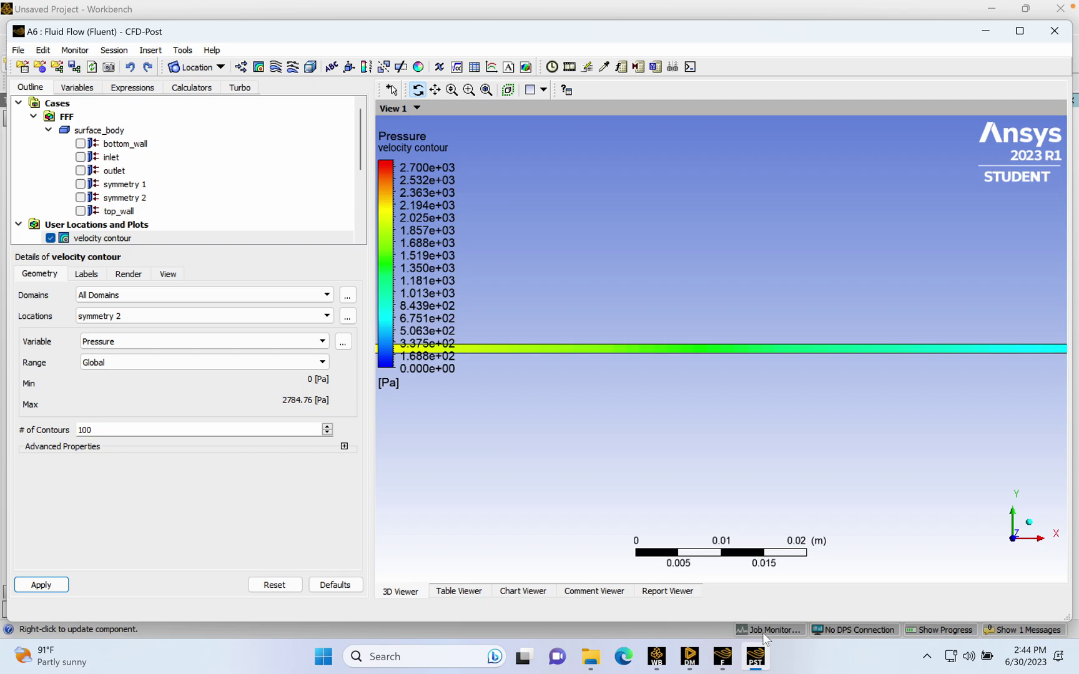
scroll(656, 329, "up", 2)
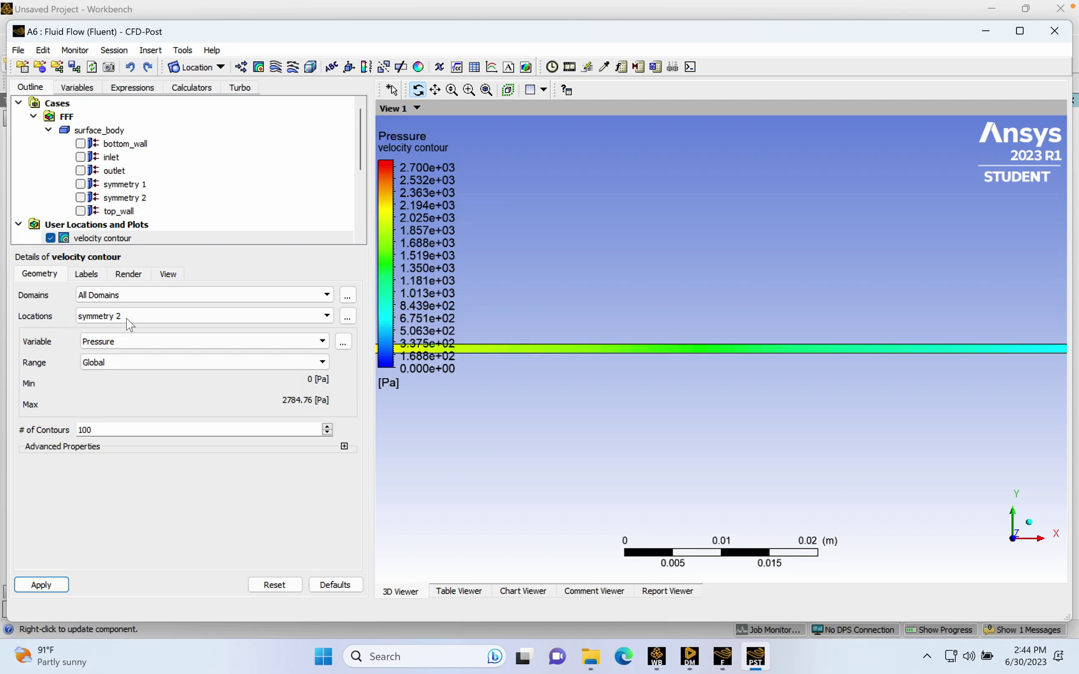
left_click(150, 342)
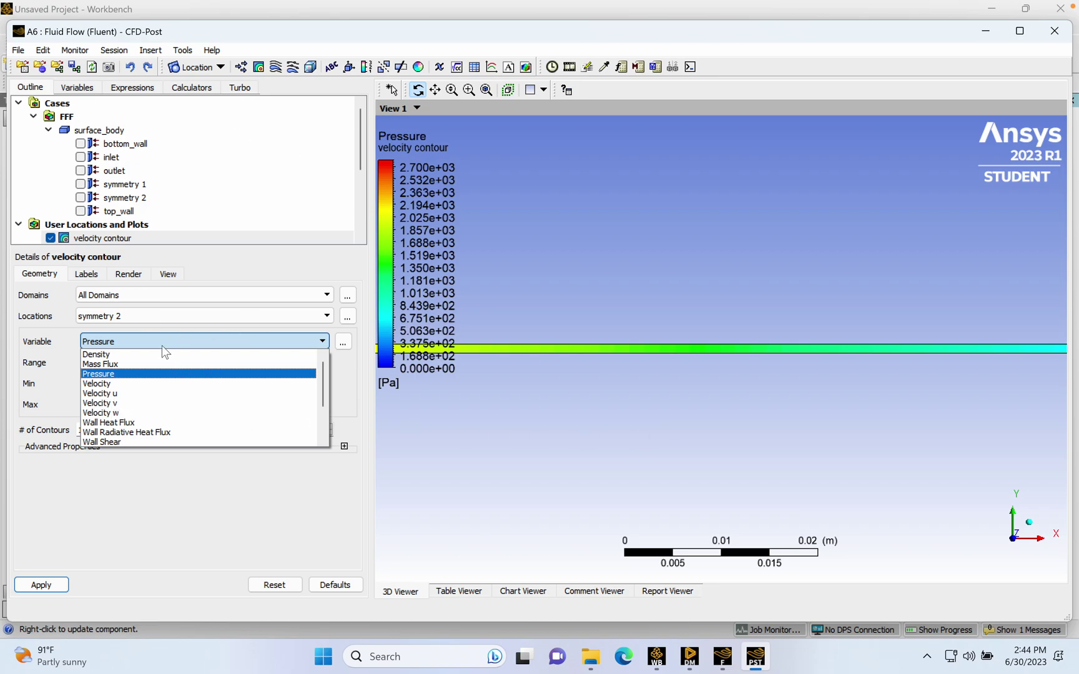
left_click(106, 394)
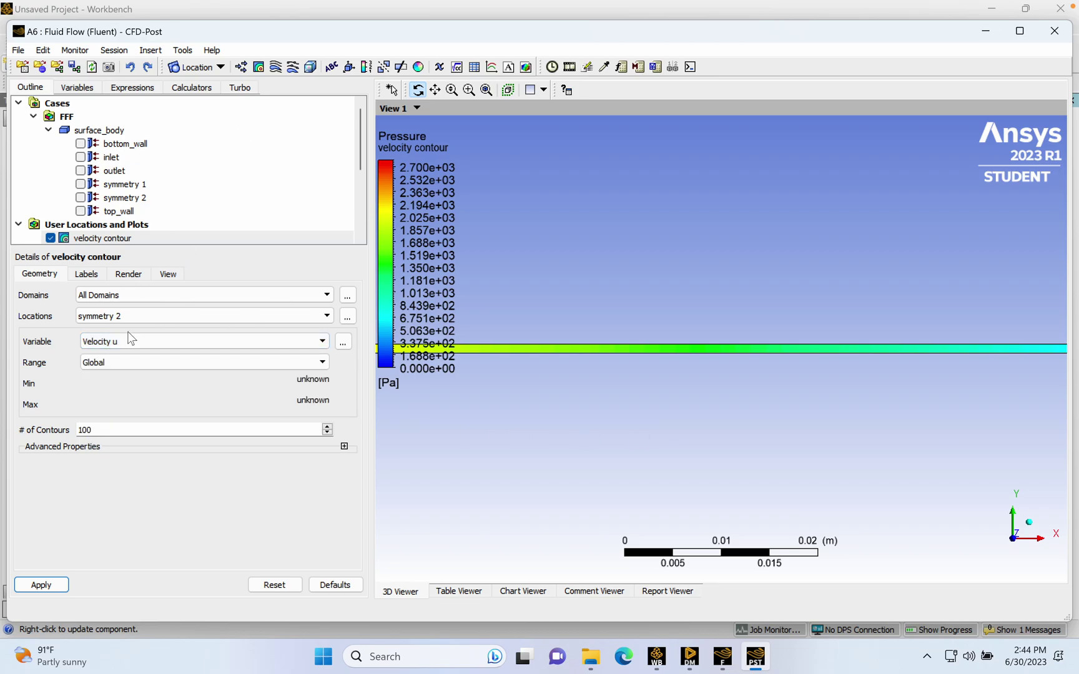
left_click(49, 584)
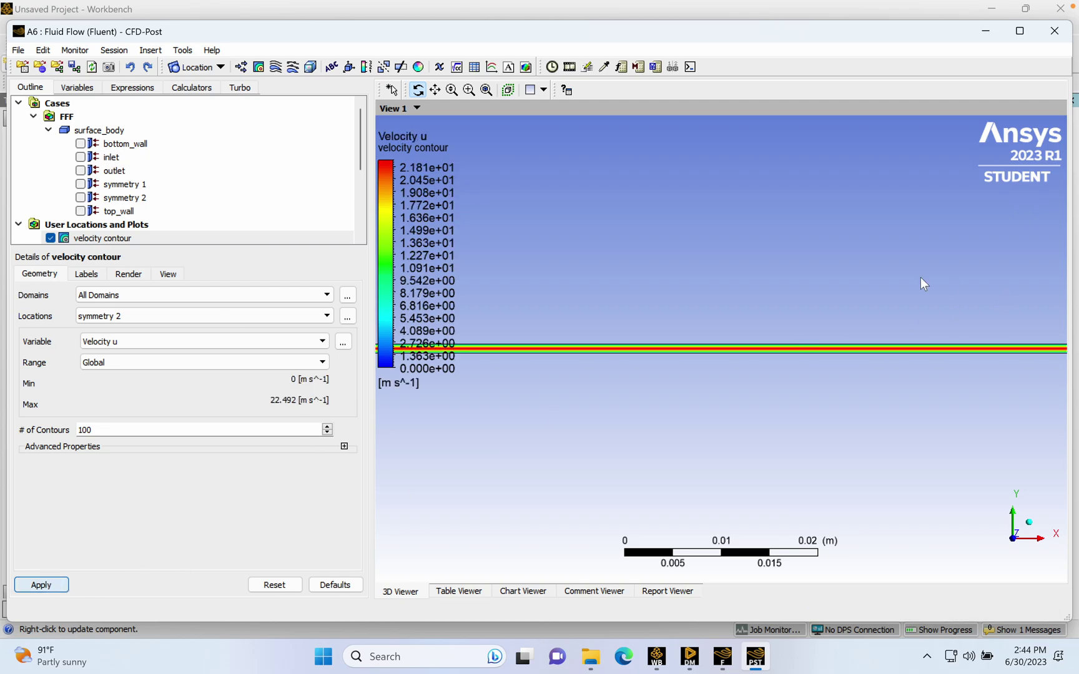
- Set Default Legend View 1 to fixed number format and horizontal orientation, and apply the changes
scroll(886, 345, "down", 3)
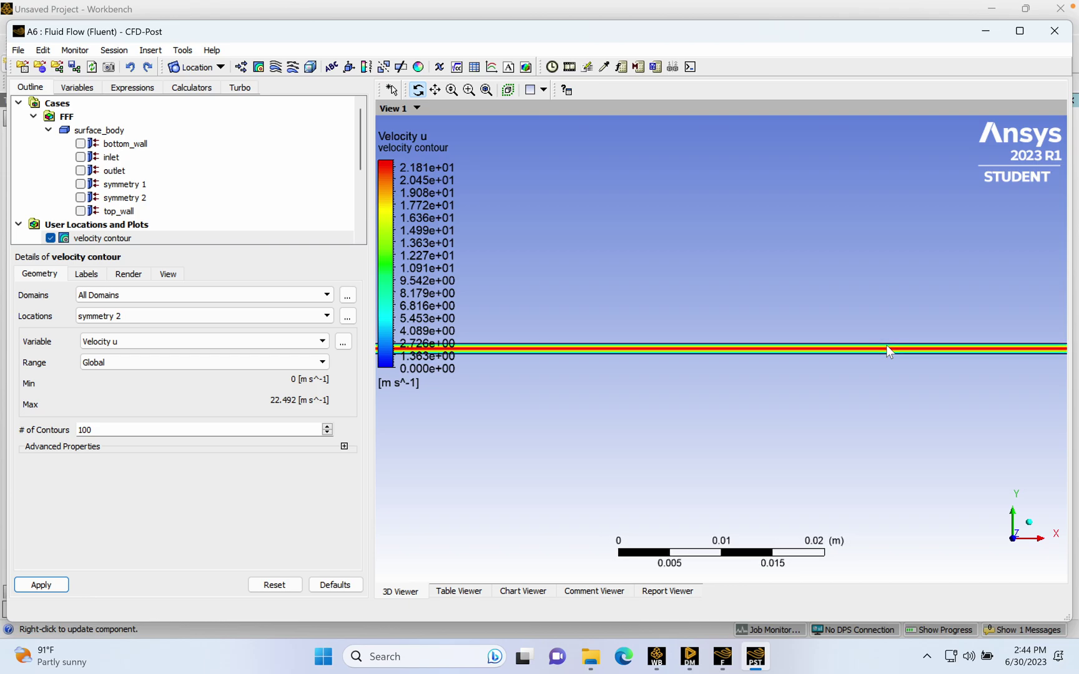
scroll(724, 340, "up", 5)
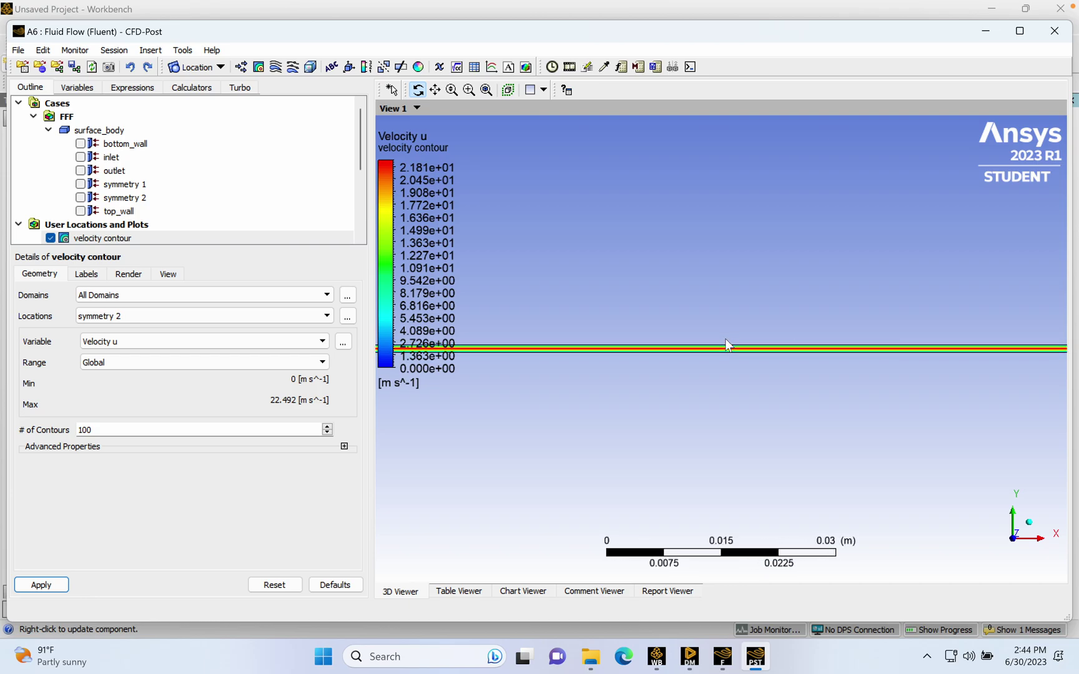
scroll(723, 344, "up", 3)
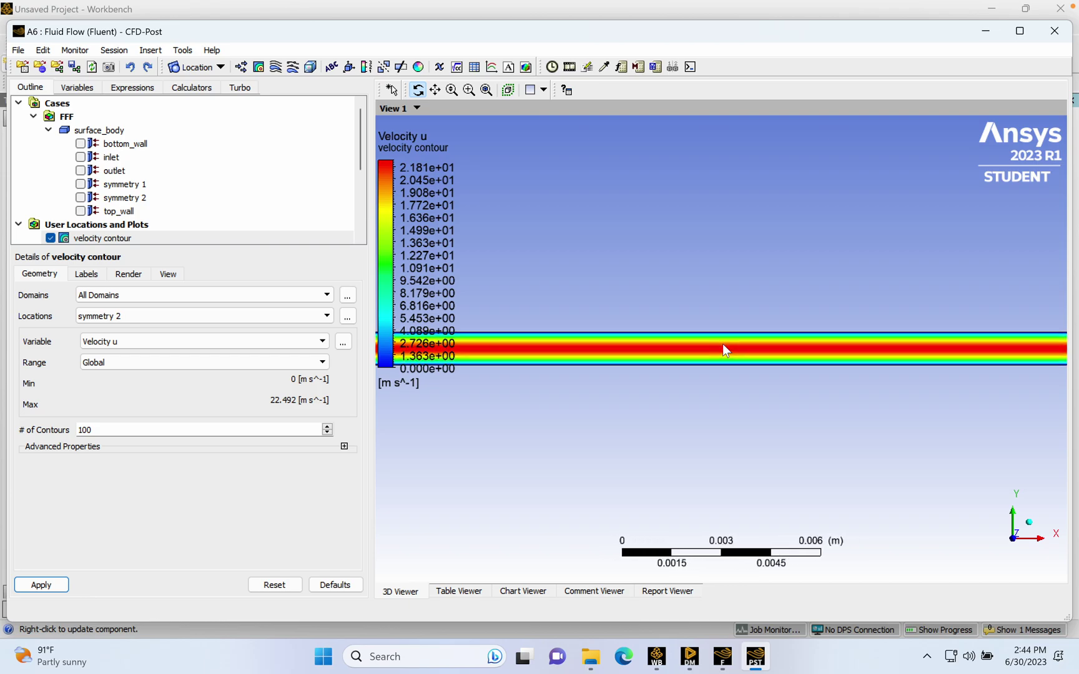
scroll(178, 195, "down", 3)
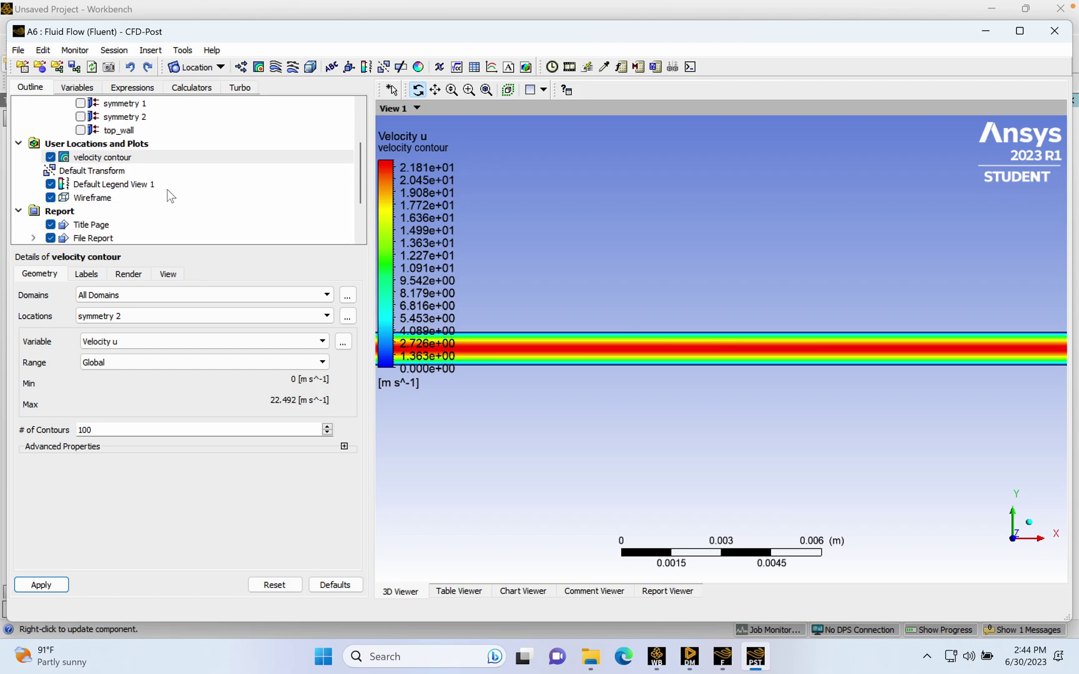
right_click(118, 173)
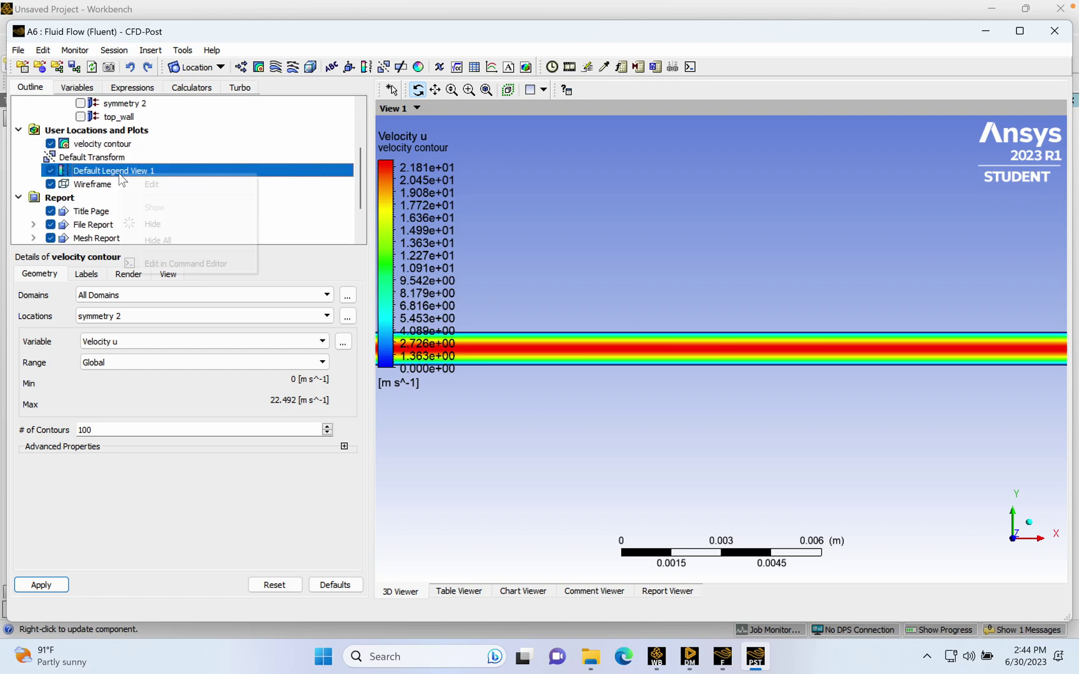
left_click(98, 169)
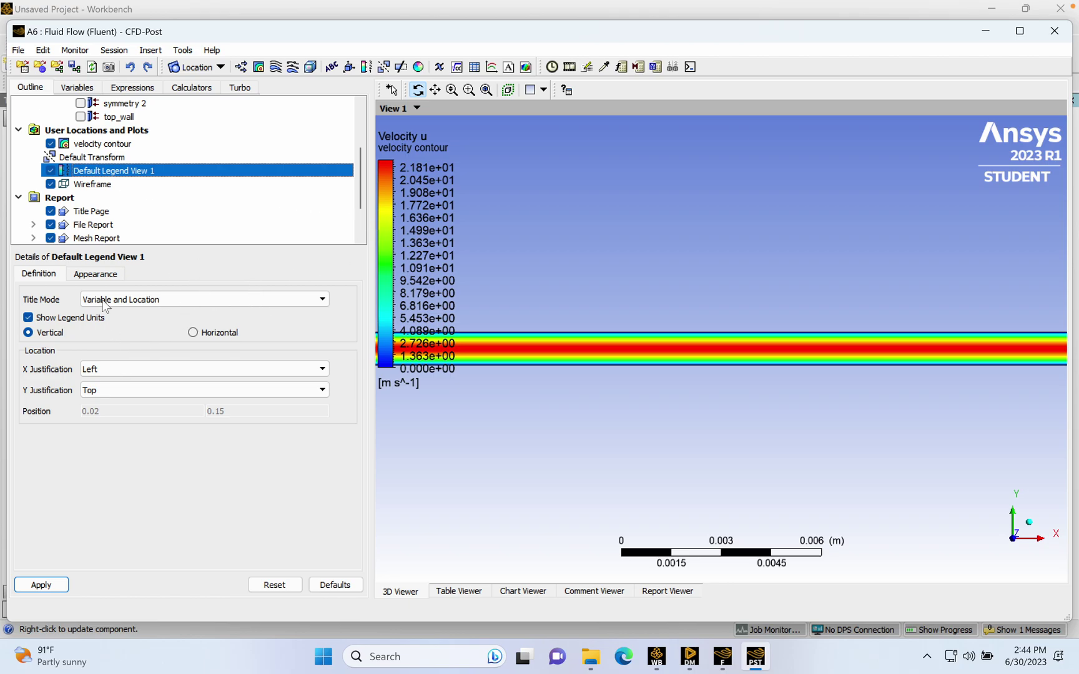
left_click(105, 274)
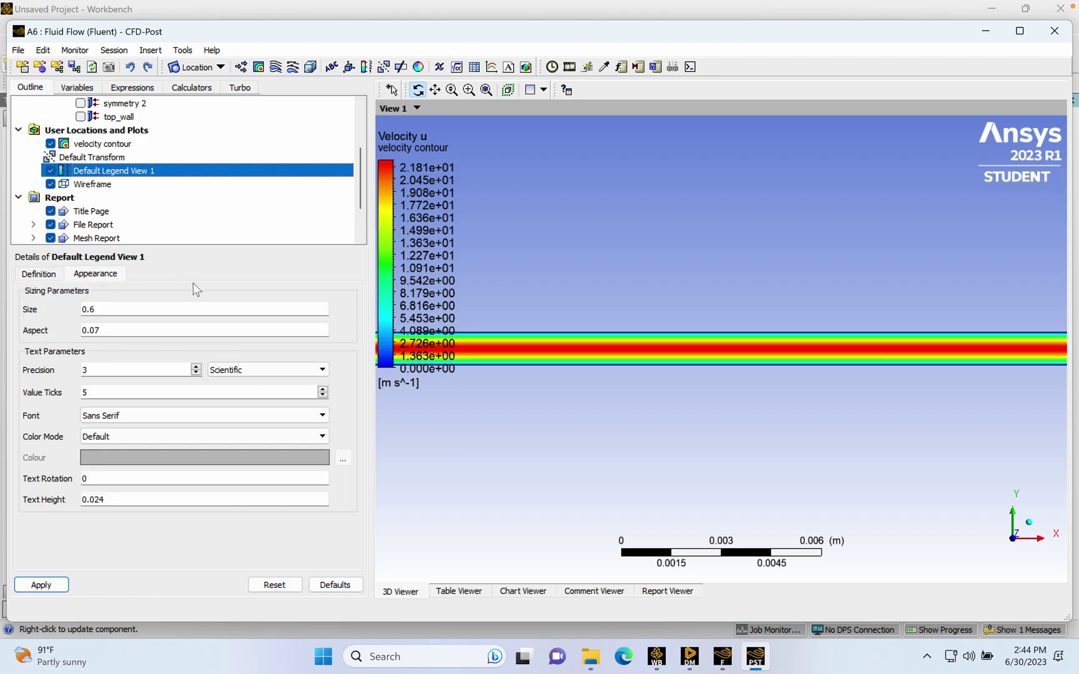
left_click(280, 368)
left_click(248, 382)
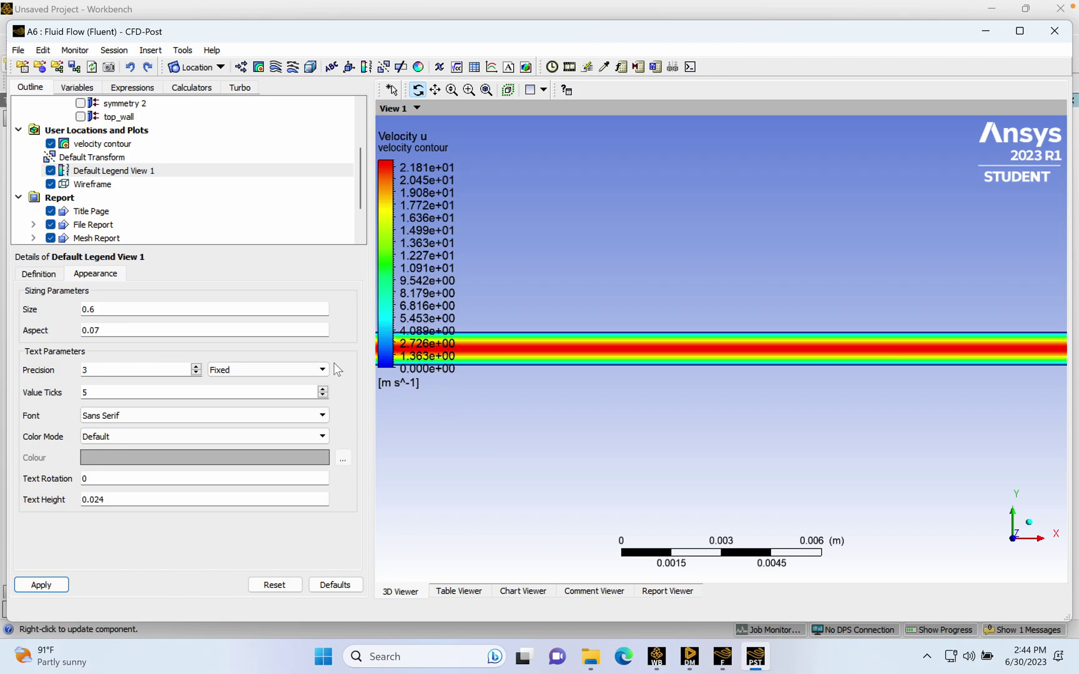
left_click(45, 277)
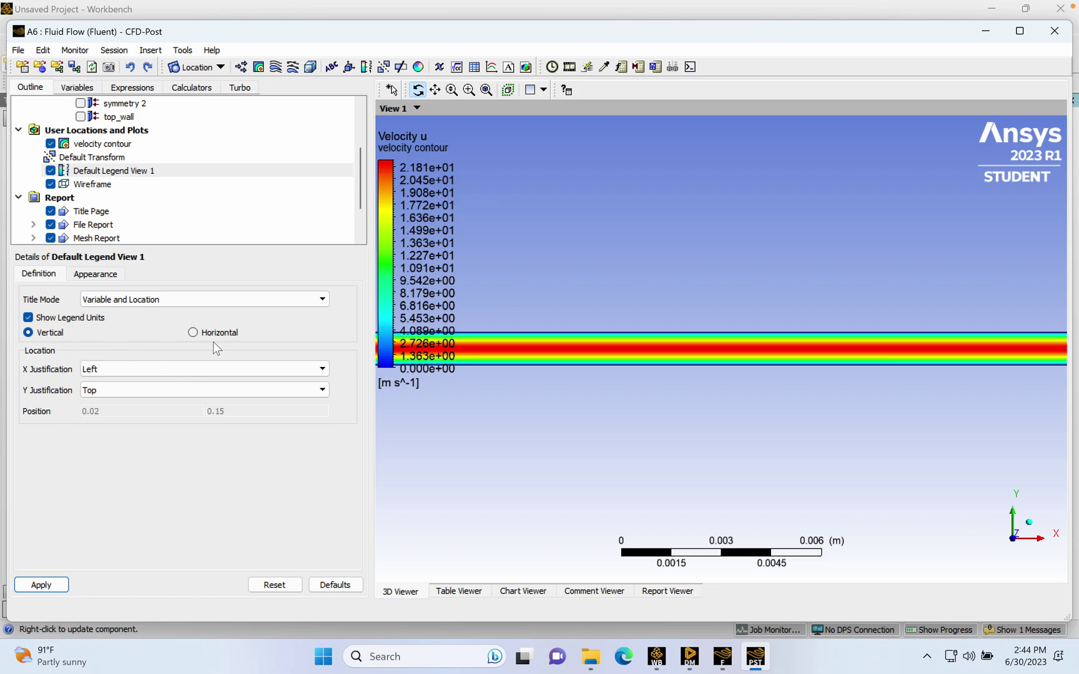
left_click(193, 333)
left_click(49, 587)
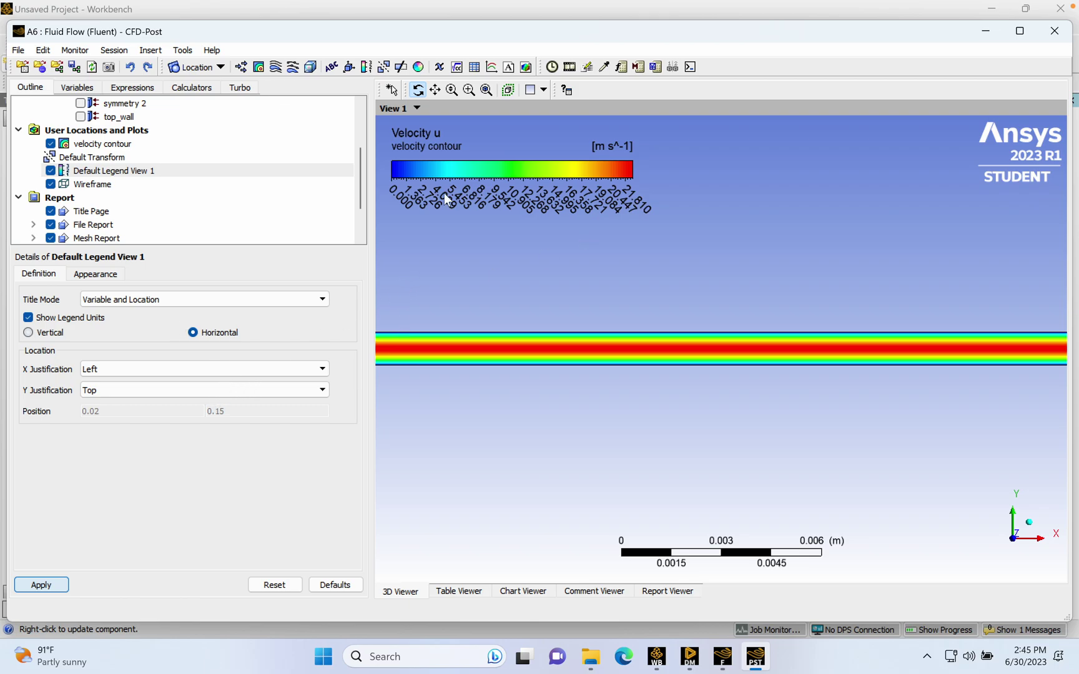
- Examine the Velocity u distribution across the channel height against the legend at different magnifications
scroll(505, 336, "down", 2)
scroll(505, 337, "up", 2)
scroll(505, 337, "up", 2)
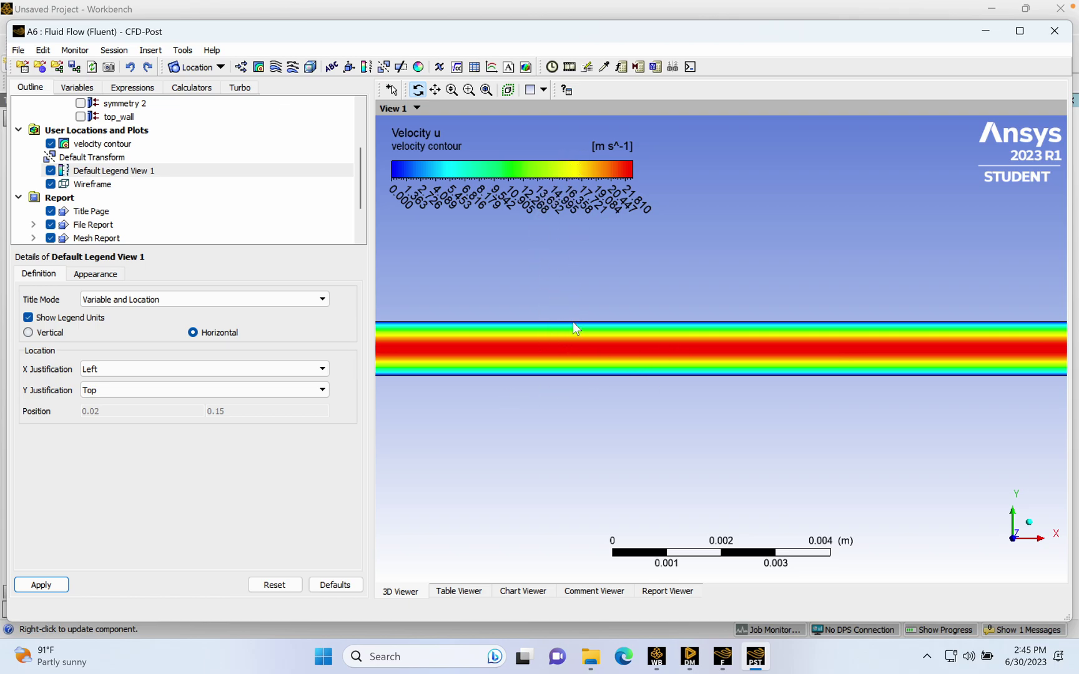
scroll(659, 368, "down", 2)
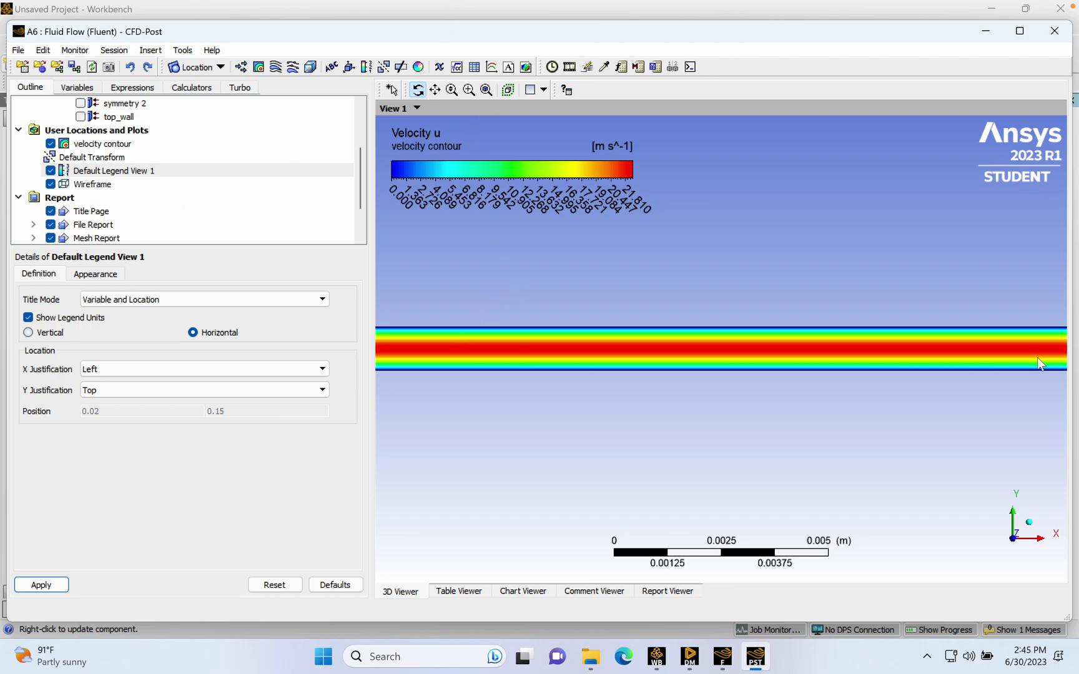
scroll(722, 371, "down", 3)
scroll(722, 370, "down", 1)
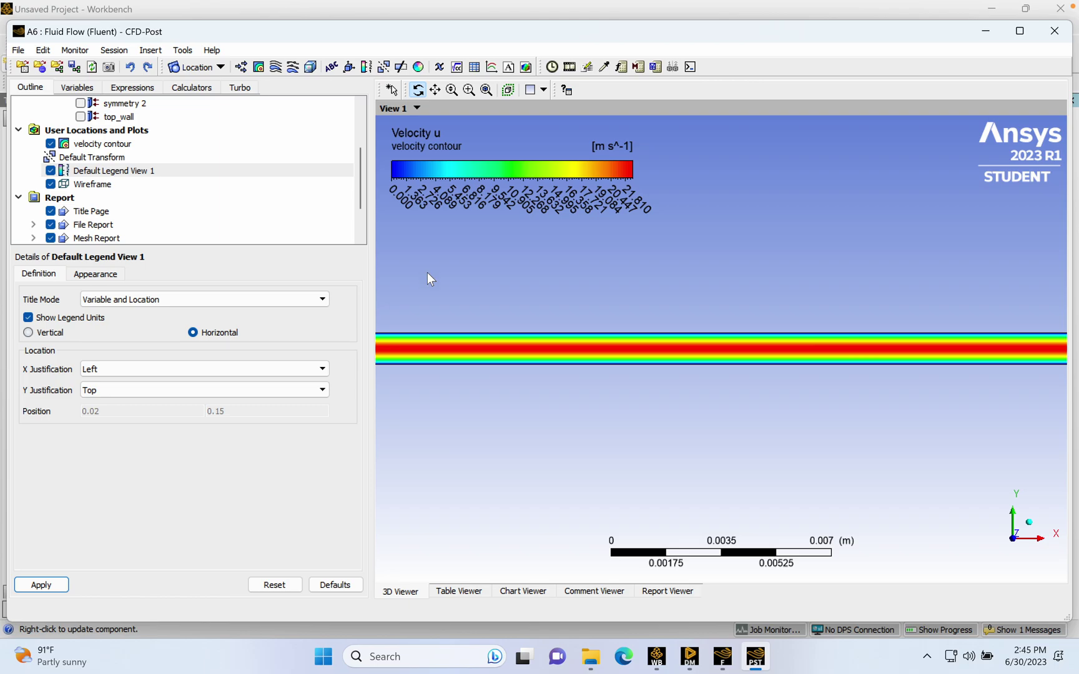
left_click(491, 68)
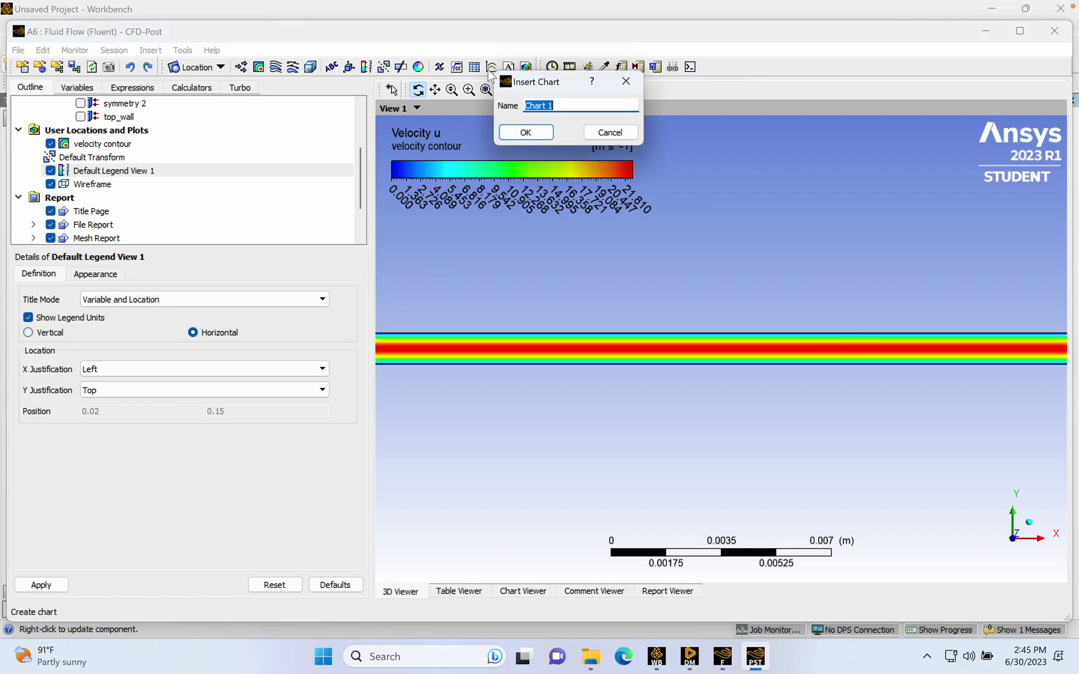
left_click(606, 132)
scroll(660, 257, "up", 1)
scroll(661, 256, "down", 2)
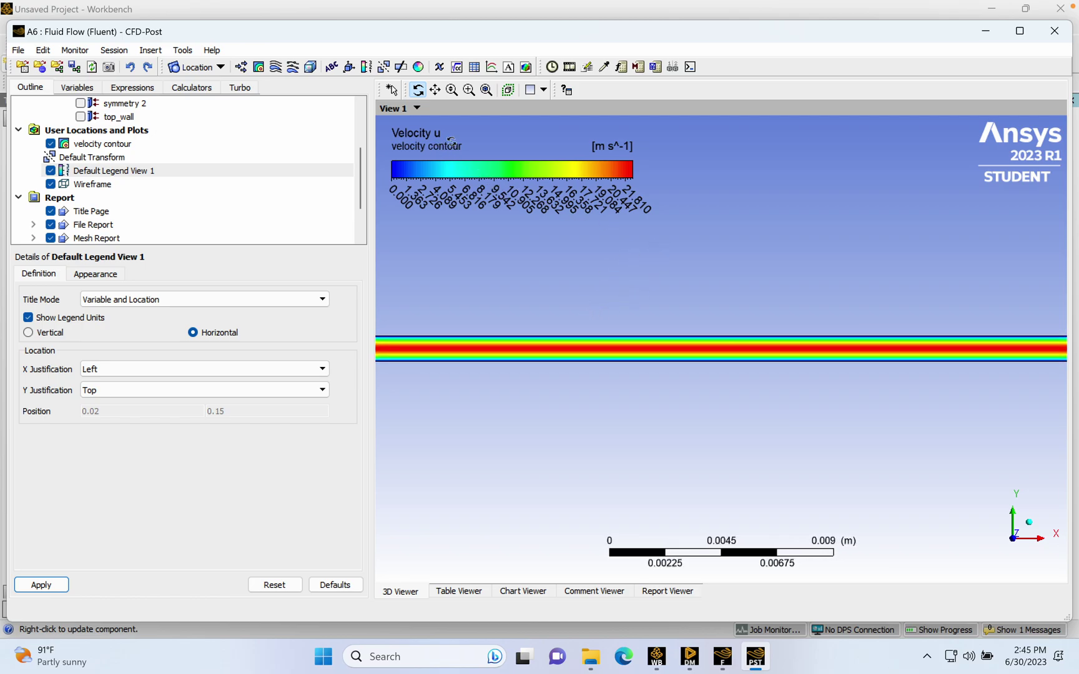
- Create a line location named midpoint
left_click(197, 68)
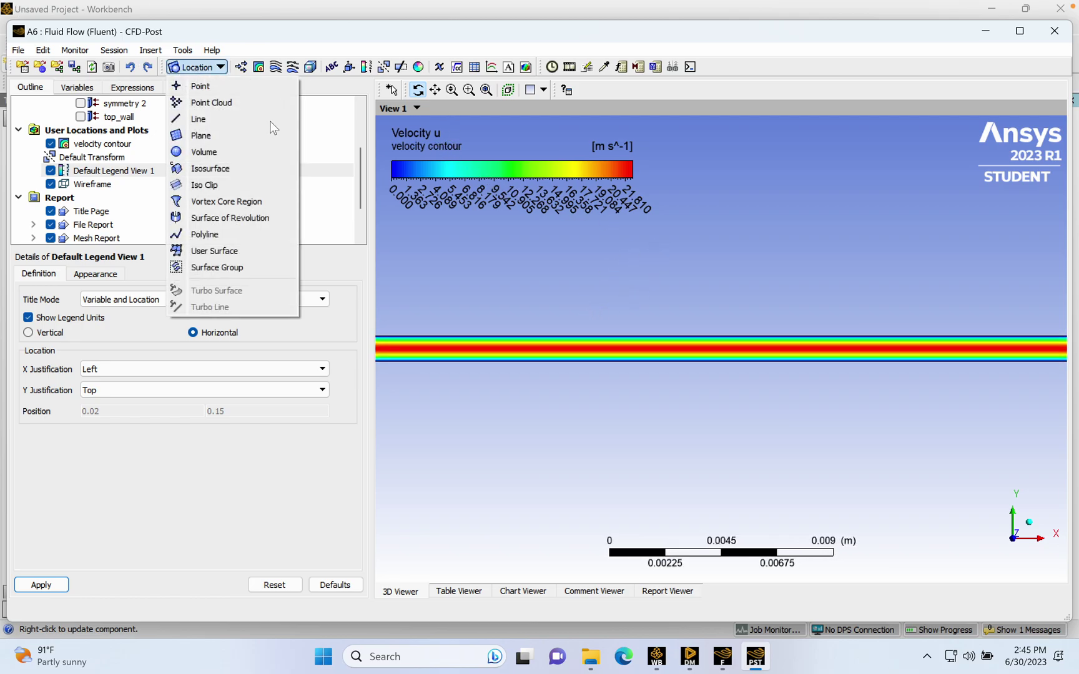
left_click(213, 120)
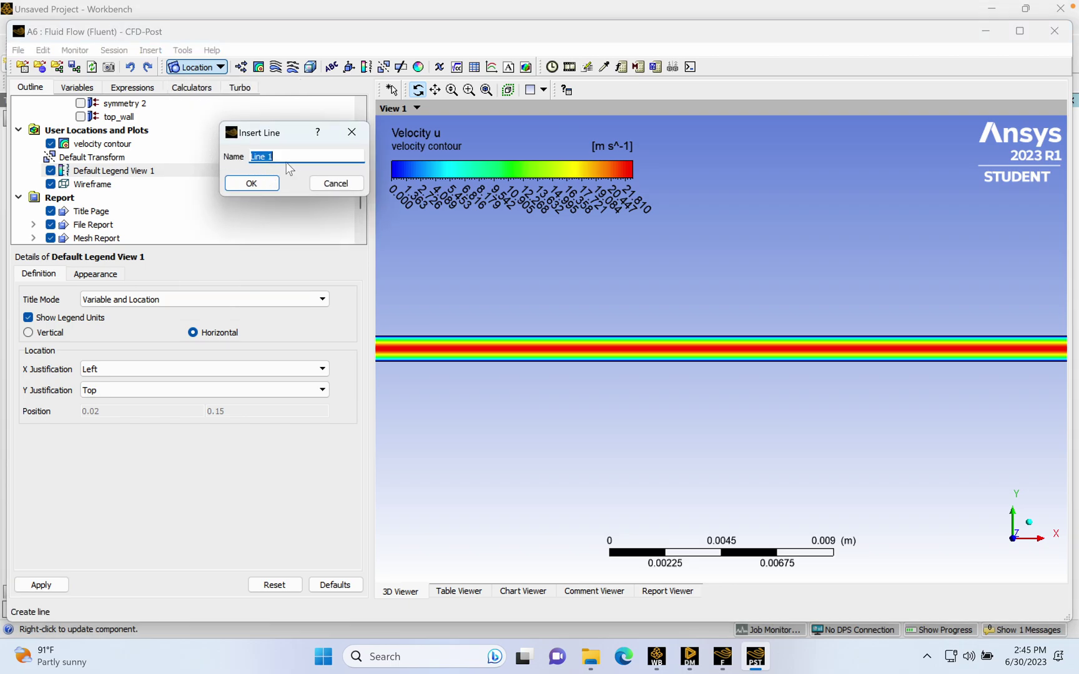
type("midpoint")
key("Return")
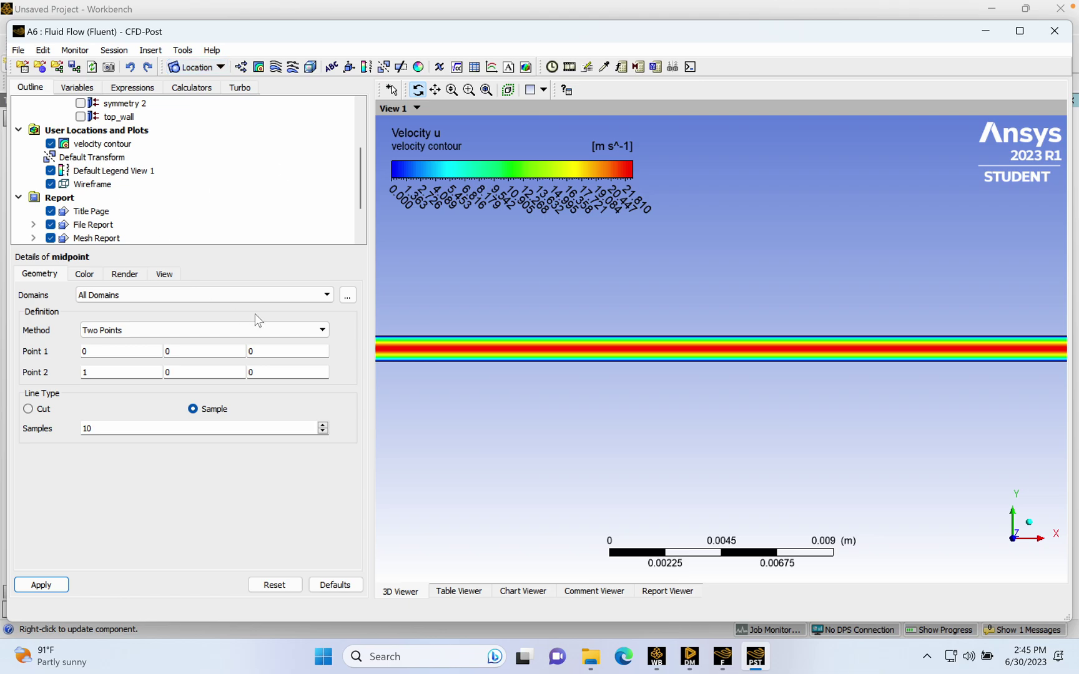
- Define the midpoint line from (0.075, 0, 0) to (0.075, 0.001, 0) with 100 samples, and apply it
left_click(113, 351)
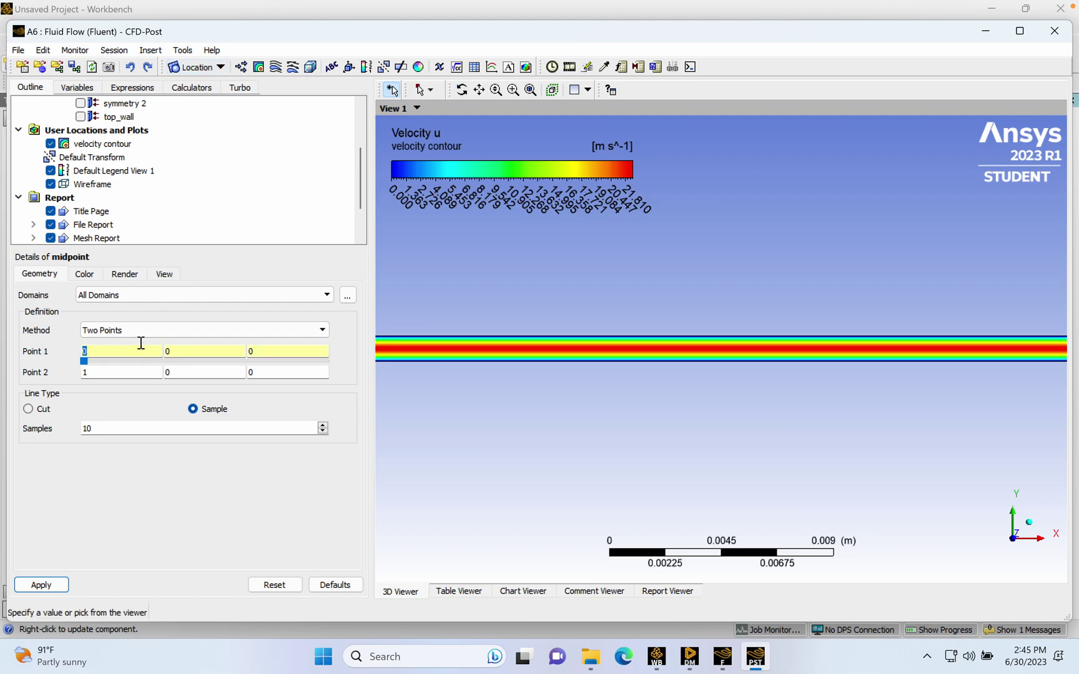
type("0.075")
left_click(132, 373)
type("0.0")
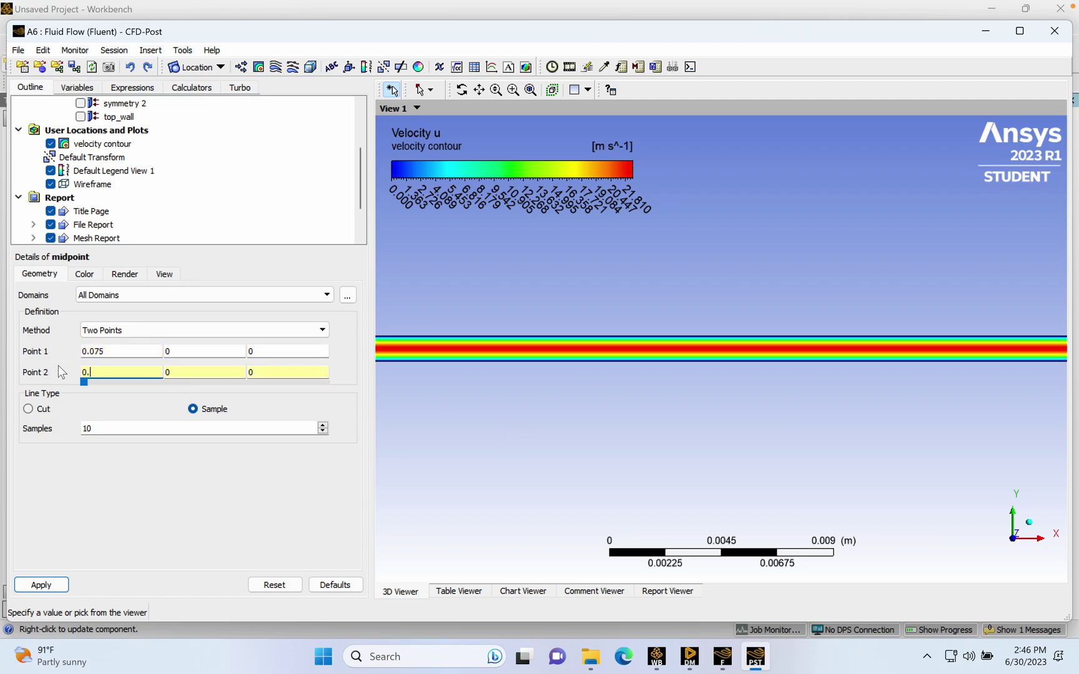
type("75")
key("Tab")
type("0.001")
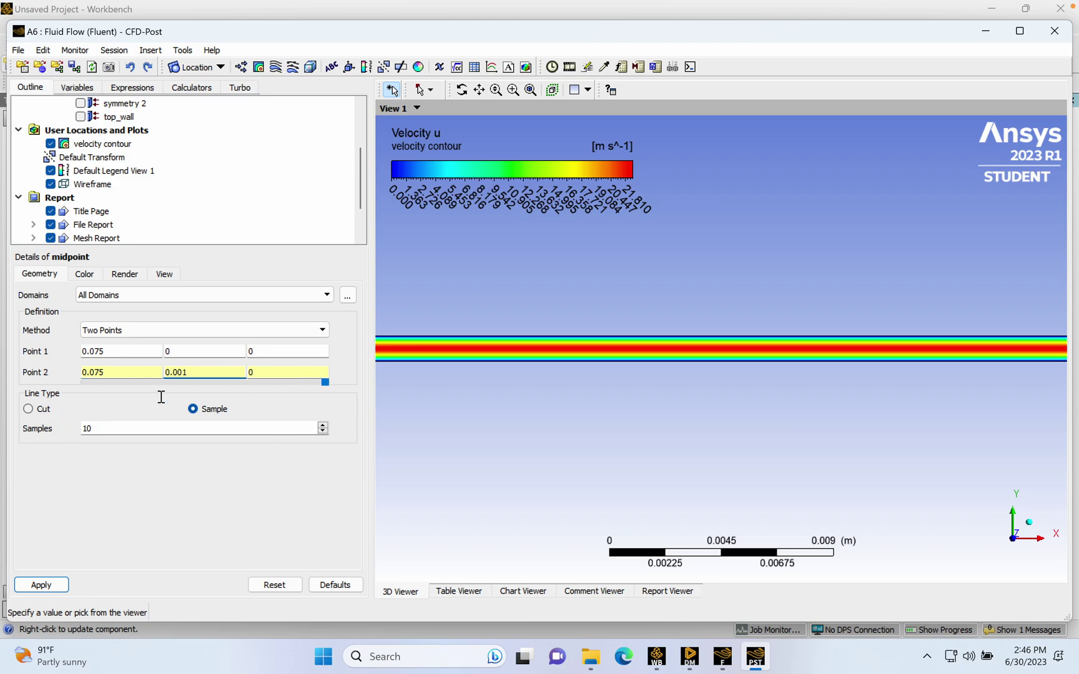
double_click(88, 428)
type("100")
left_click(51, 584)
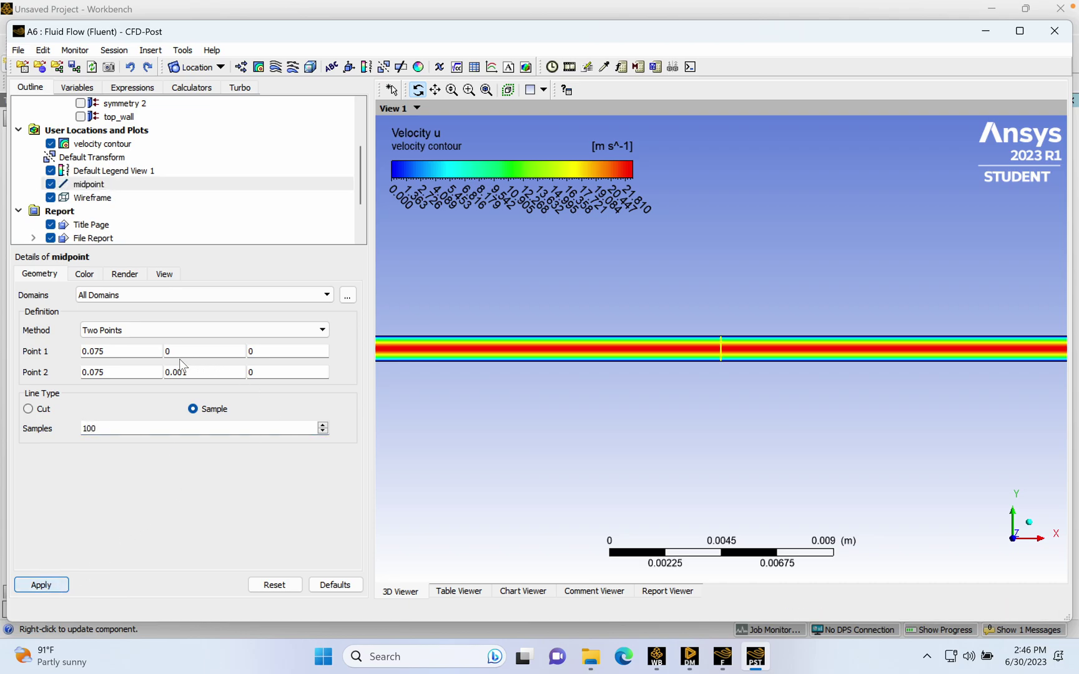
- Create another line location named endpoint
left_click(199, 73)
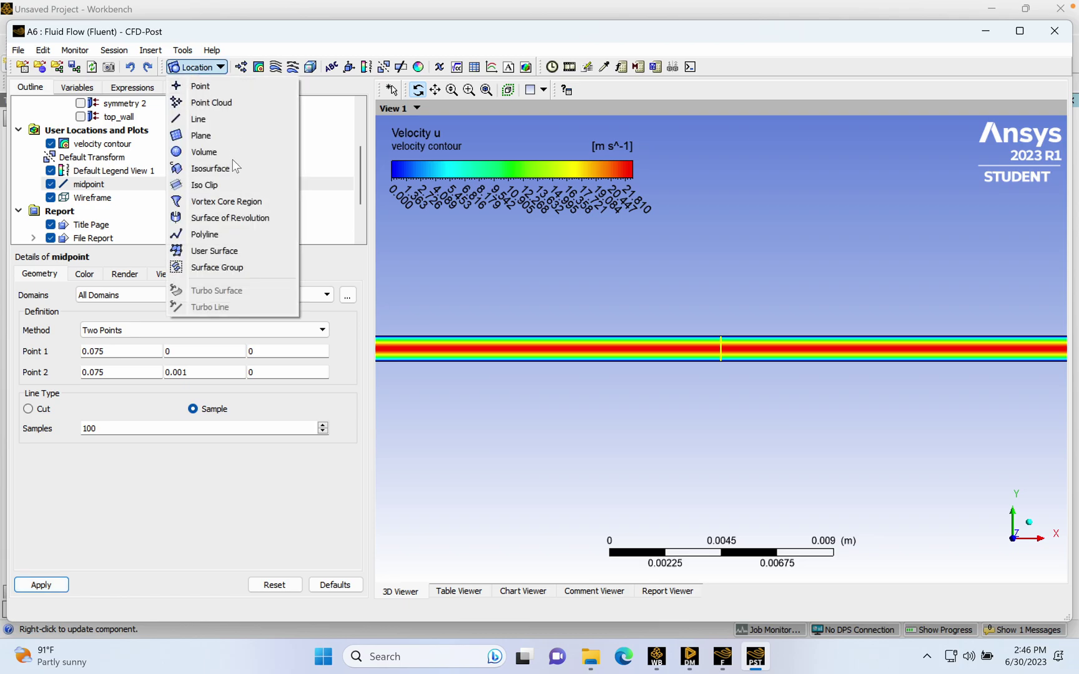
left_click(198, 119)
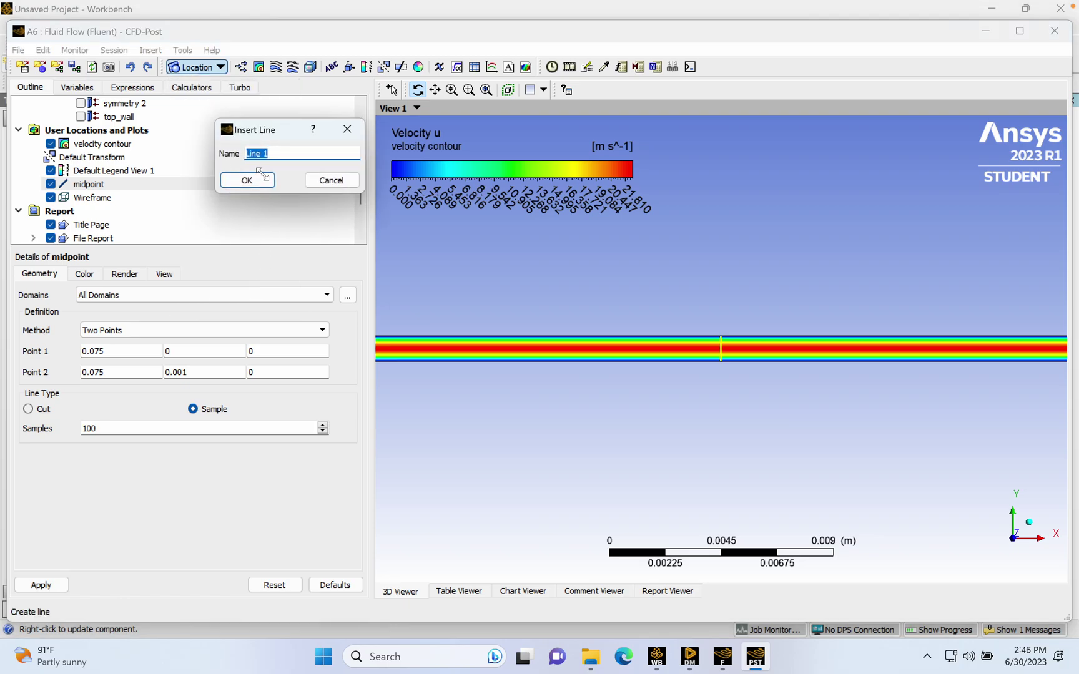
type("endpoint")
left_click(261, 178)
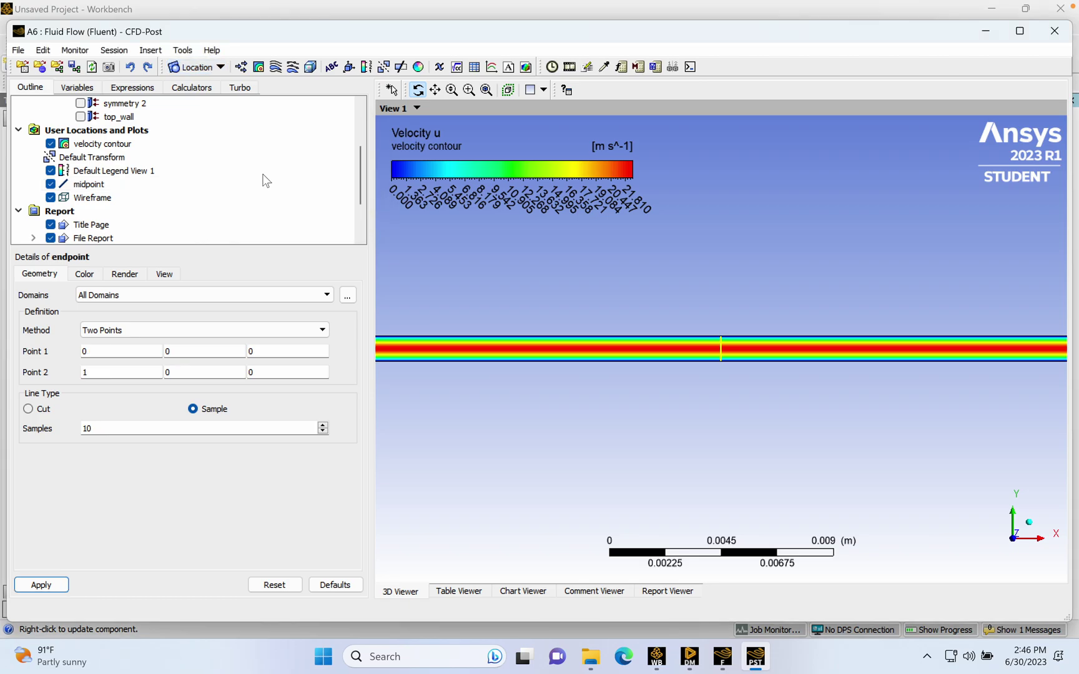
- Define the endpoint line from (0.149, 0, 0) to (0.149, 0.001, 0) with 100 samples, and apply it
left_click(113, 349)
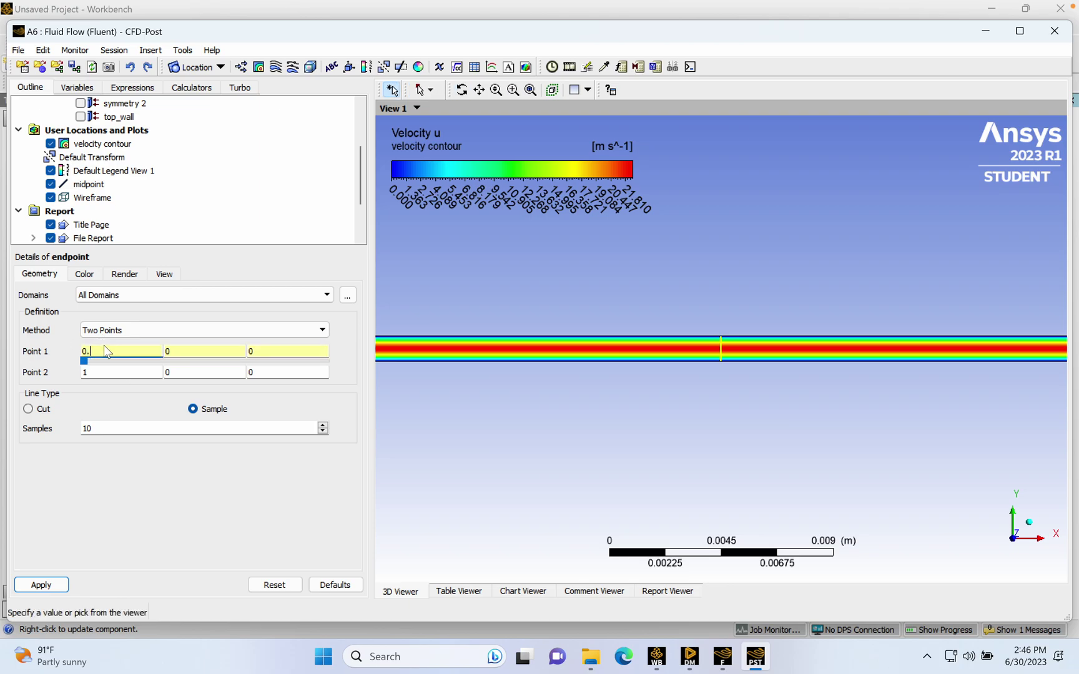
type("0.150")
key("BackSpace")
key("BackSpace")
type("49")
left_click(87, 372)
key("BackSpace")
type("0.1")
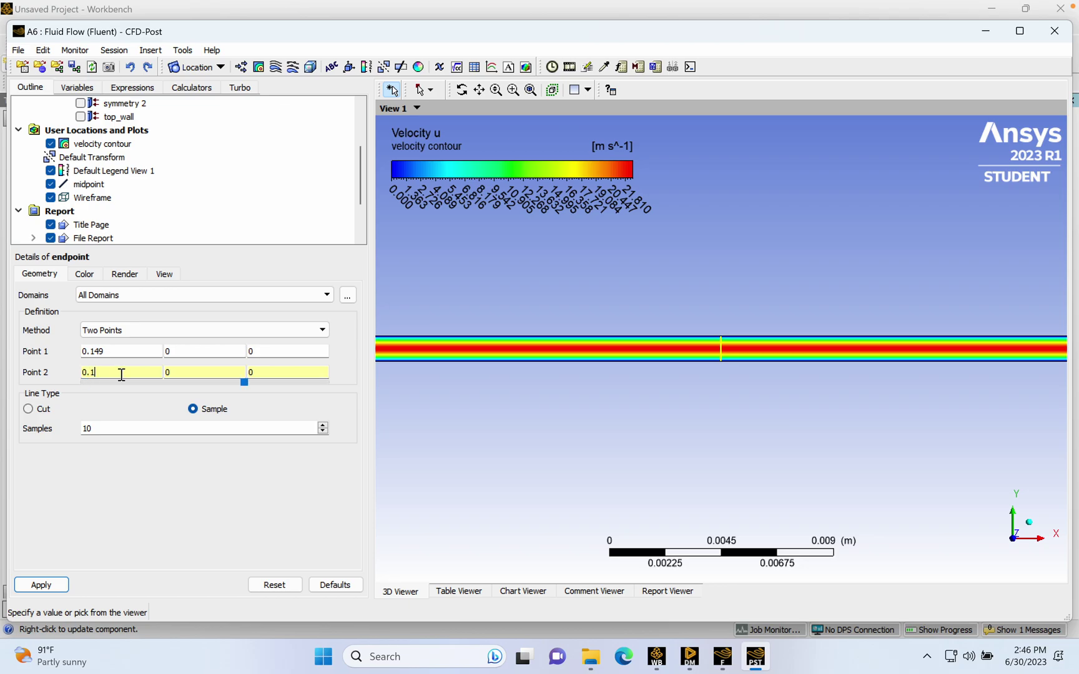
type("49")
left_click(161, 373)
type("0.001")
left_click(141, 427)
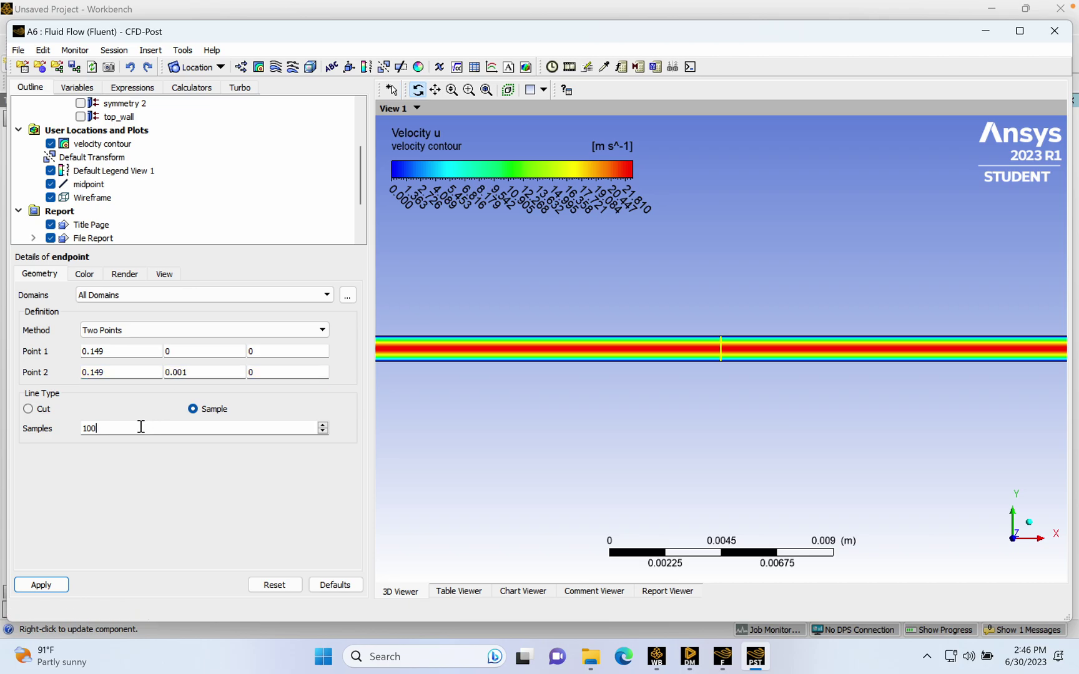
left_click(42, 584)
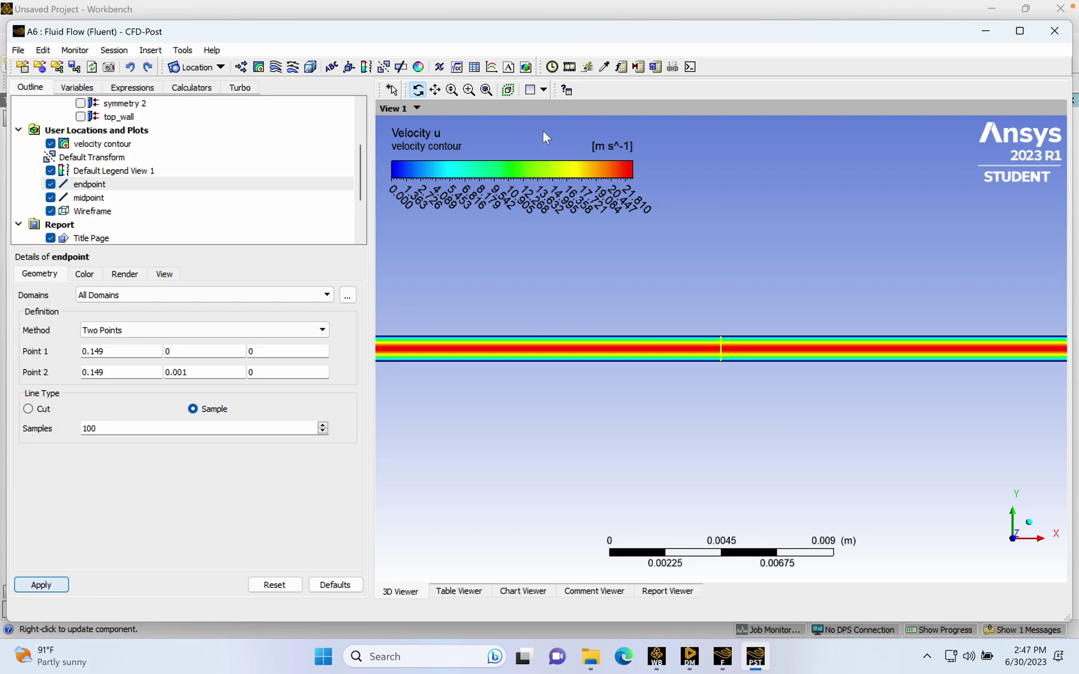
- Set the X coordinate of both endpoint line points to 0.1495 and apply the change
left_click(435, 89)
left_click_drag(956, 209, 744, 271)
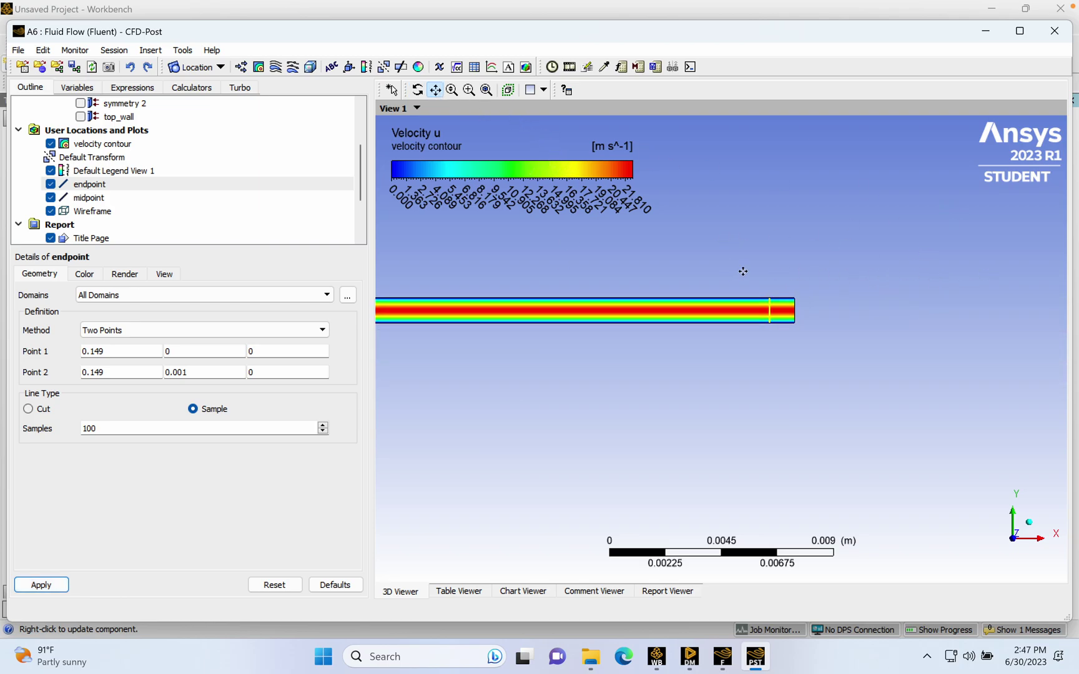
left_click(135, 351)
type("5")
left_click(121, 372)
type("5")
left_click(50, 583)
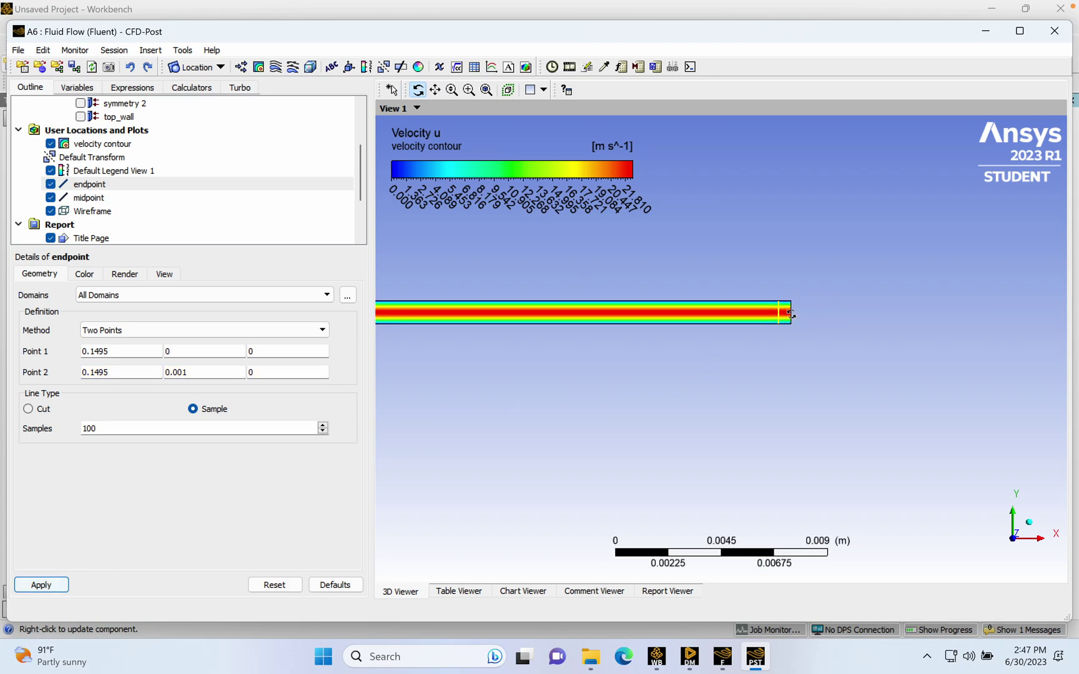
- Move the endpoint line closer to the outlet by setting both points' X coordinates to 0.1499, and apply it
scroll(823, 297, "up", 3)
scroll(823, 298, "up", 3)
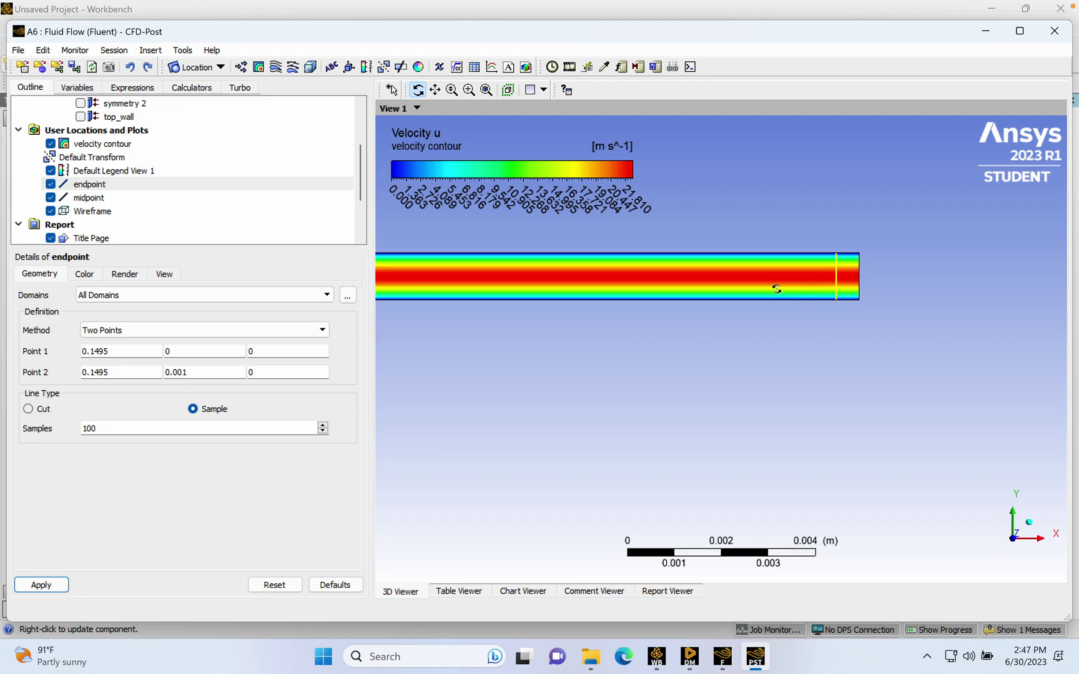
left_click(132, 348)
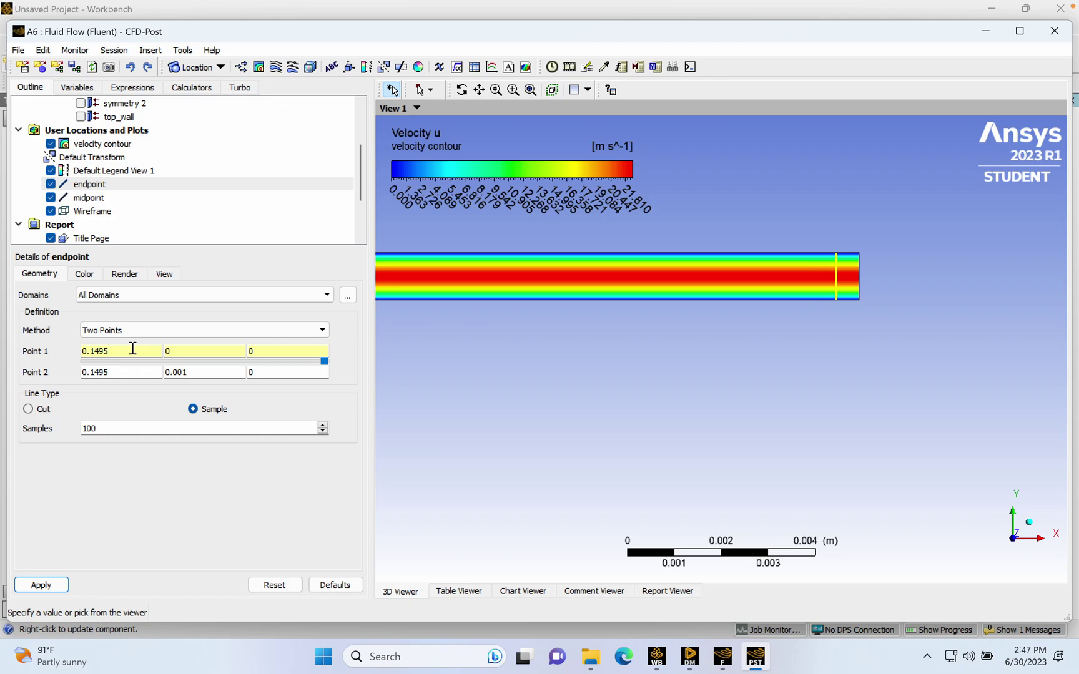
left_click(119, 371)
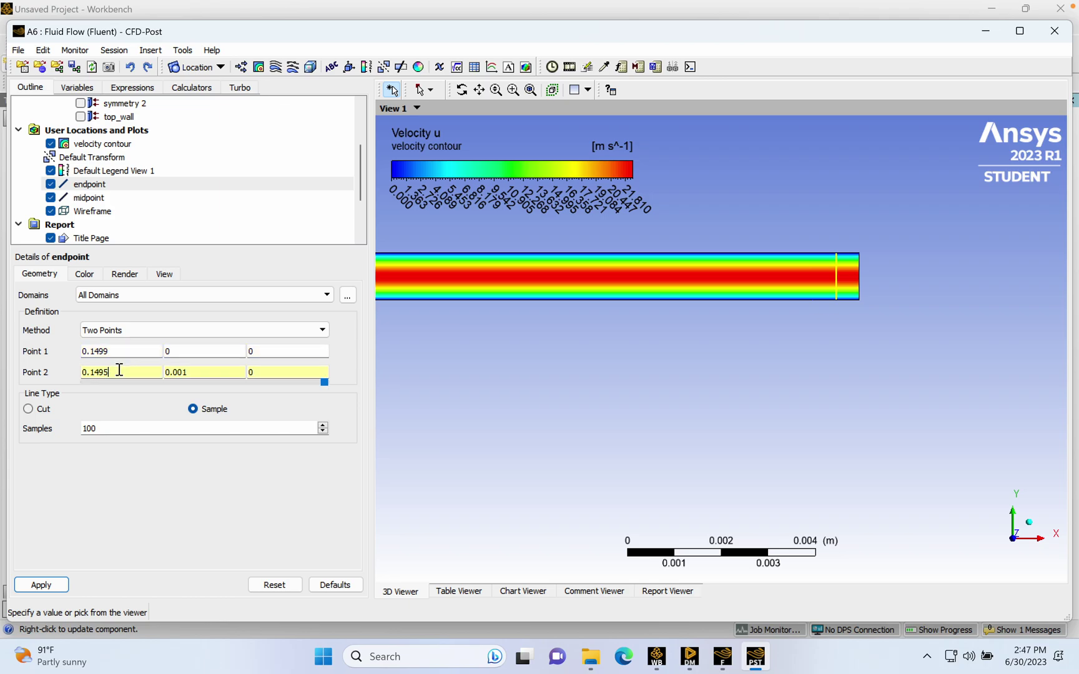
left_click(41, 585)
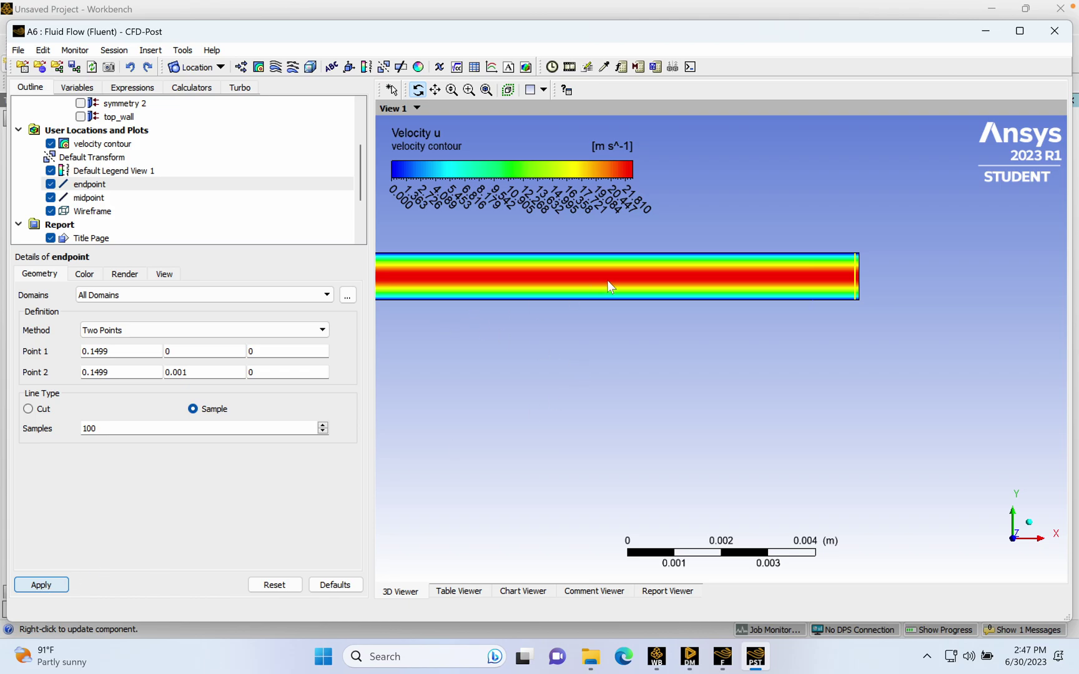
scroll(640, 340, "down", 5)
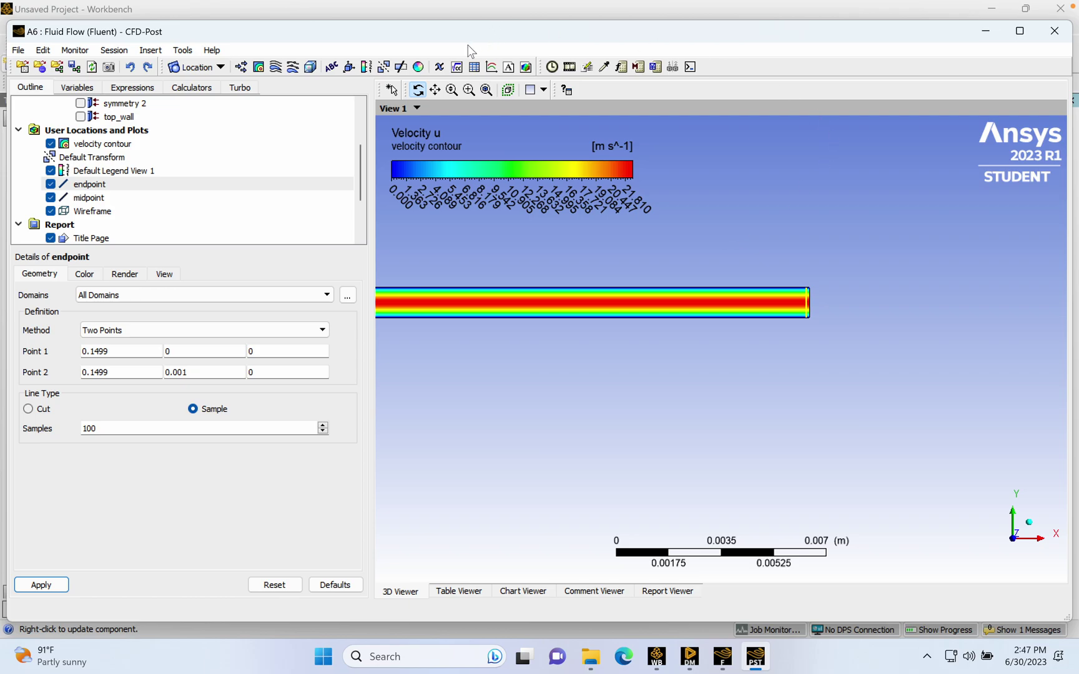
- Create a chart named velocity profile and give it the title Velocity Profile
left_click(491, 66)
type("velocity profile")
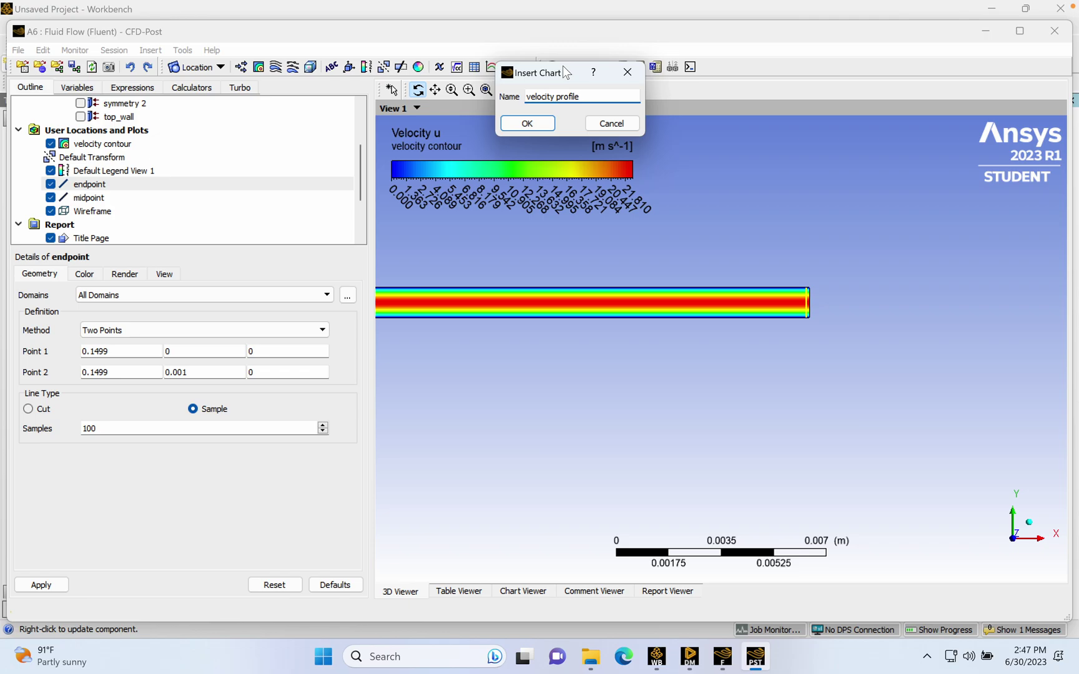
left_click(526, 122)
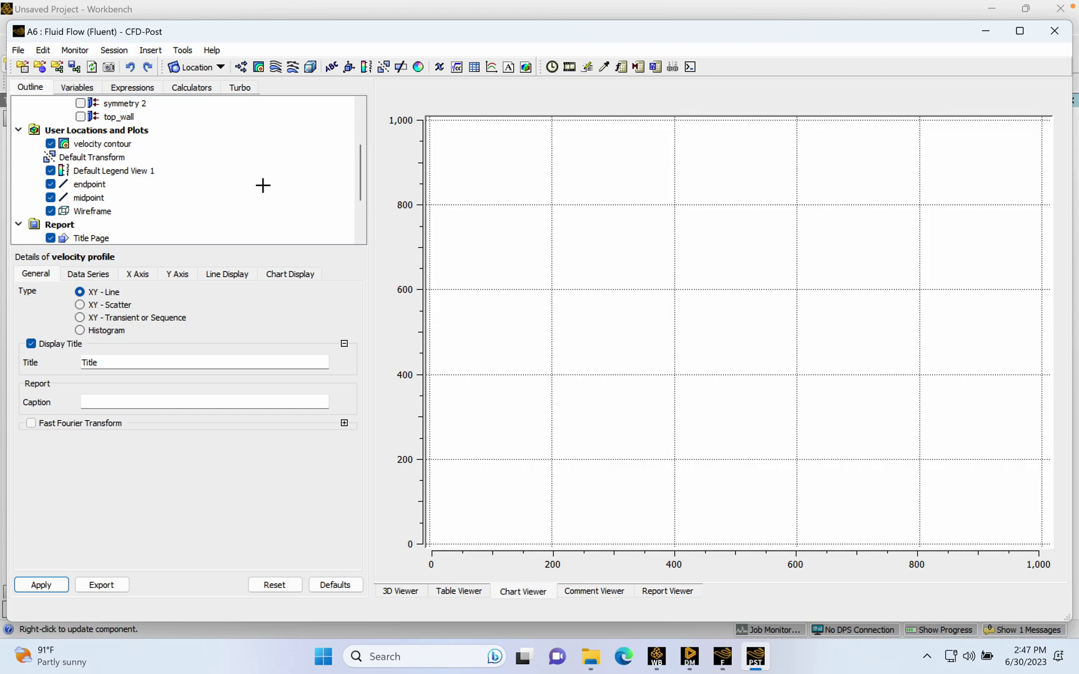
double_click(131, 361)
type("Velocity Profi")
- Rename the chart's first data series as Midpoint and use the midpoint line as its location
left_click(89, 275)
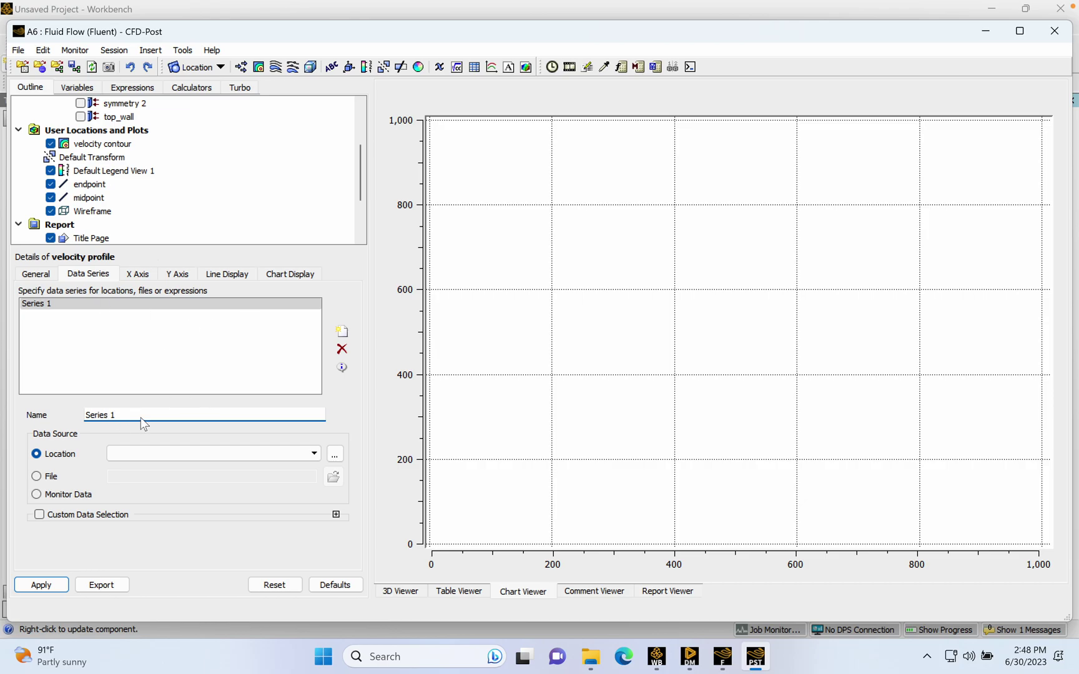
left_click_drag(128, 420, 87, 415)
key("BackSpace")
type("Midpoi")
left_click(176, 453)
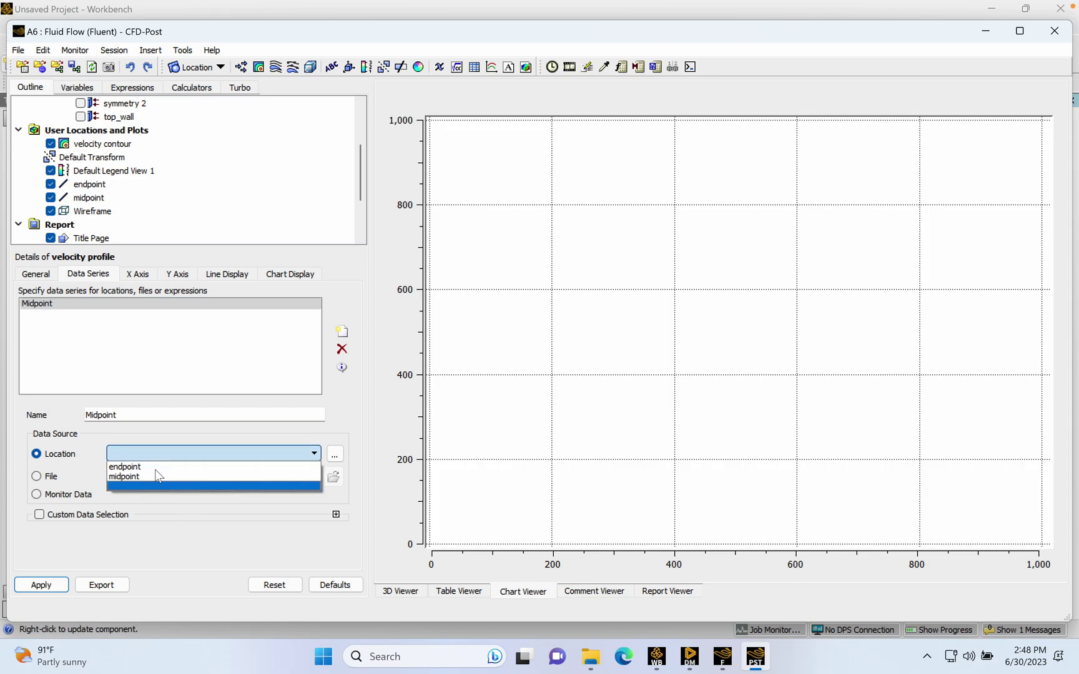
left_click(156, 476)
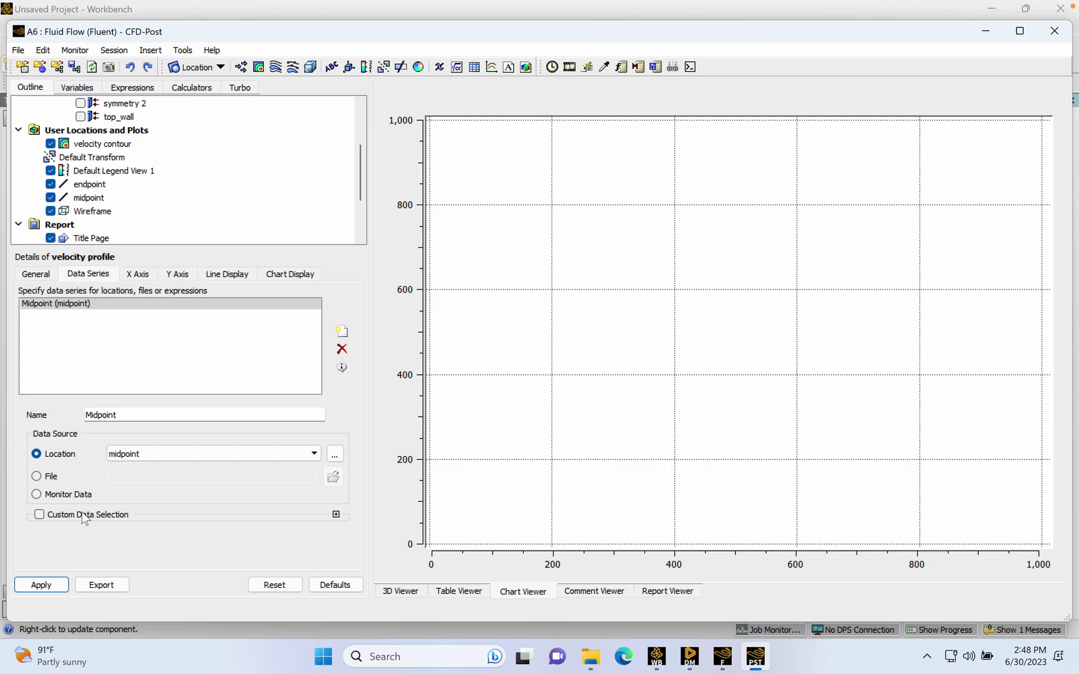
- Add a second data series named Endpoint to the chart, using the endpoint line as its location
left_click(343, 332)
left_click_drag(116, 414, 88, 412)
key("BackSpace")
type("e")
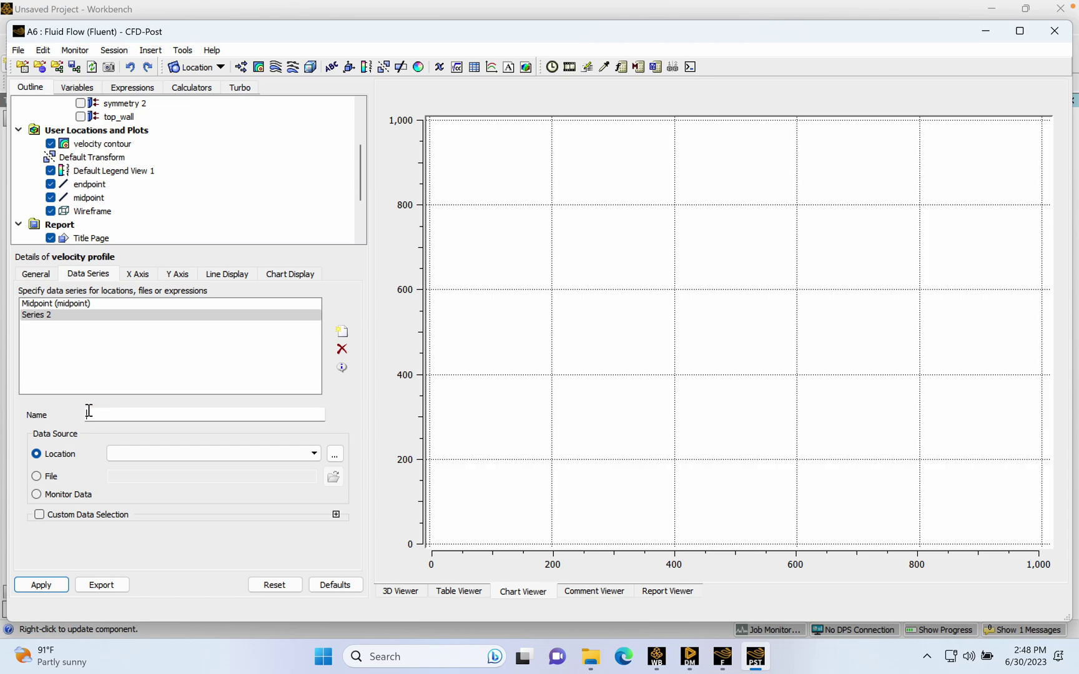
type("ndpoint")
left_click(157, 456)
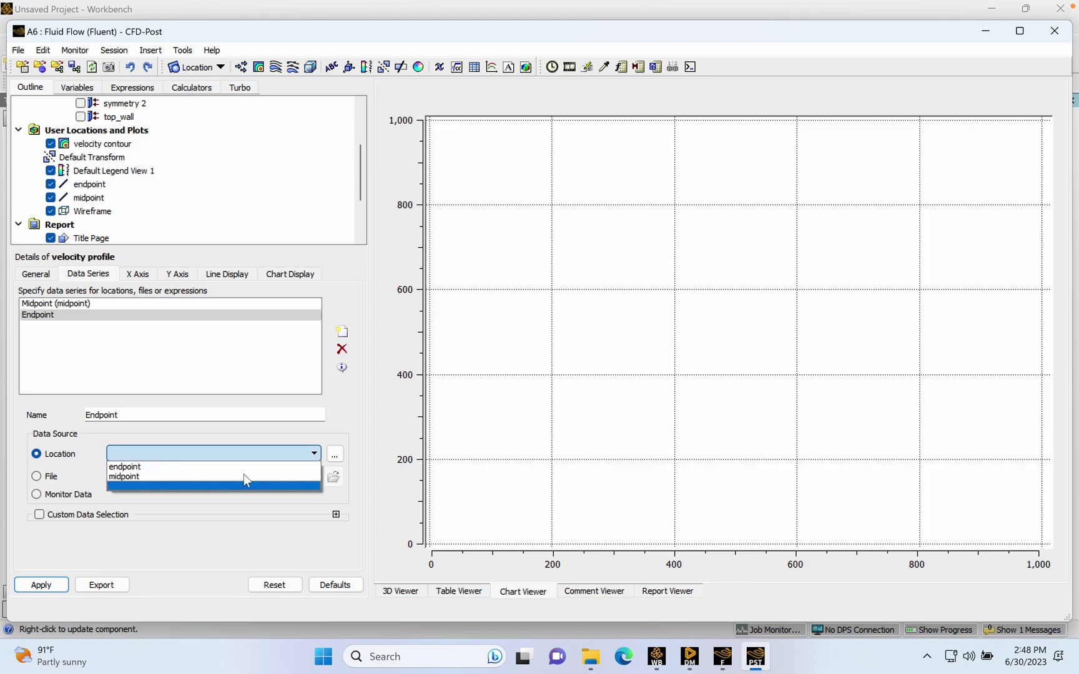
left_click(178, 466)
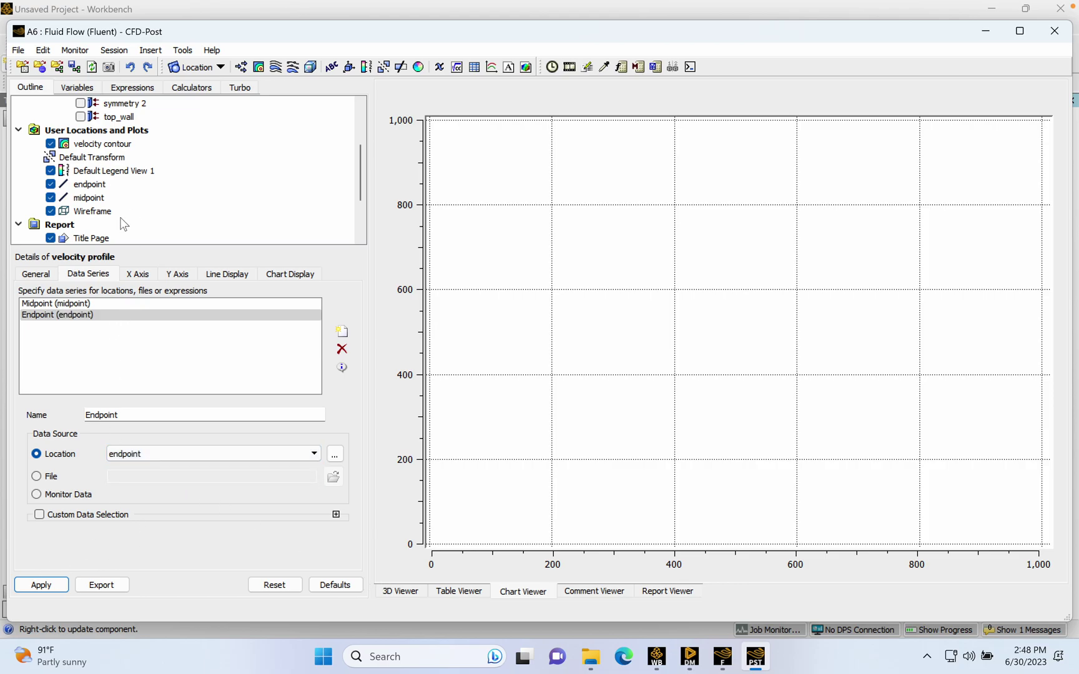
- Assign Velocity to the chart's X axis and Y to its Y axis, and apply the chart settings
left_click(136, 274)
left_click(162, 311)
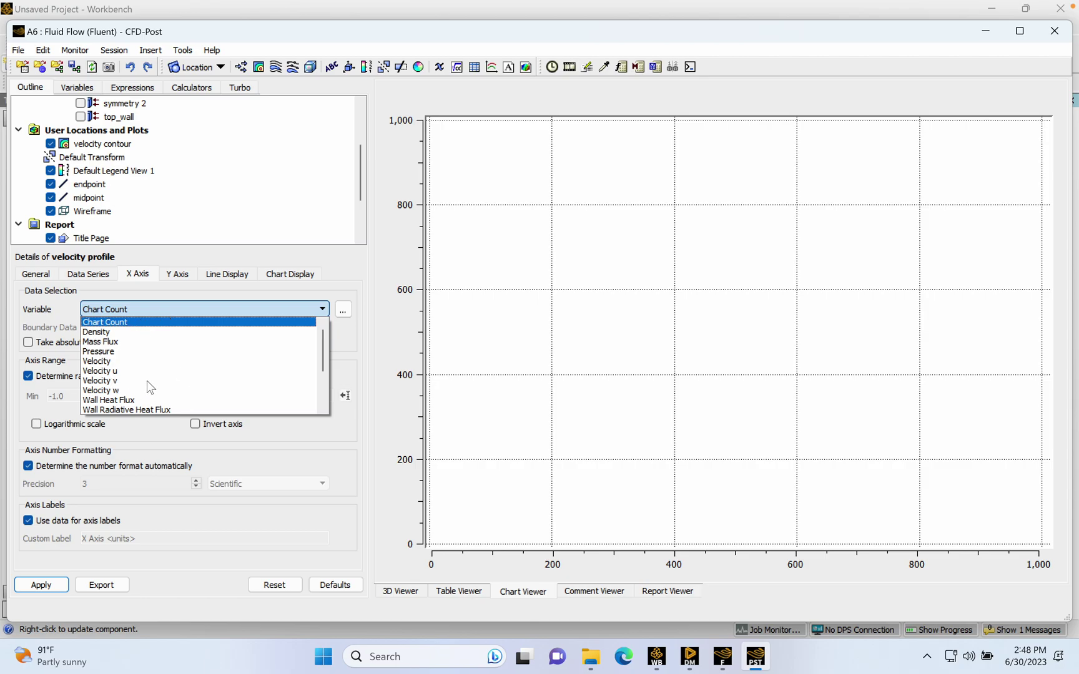
left_click(103, 362)
left_click(178, 274)
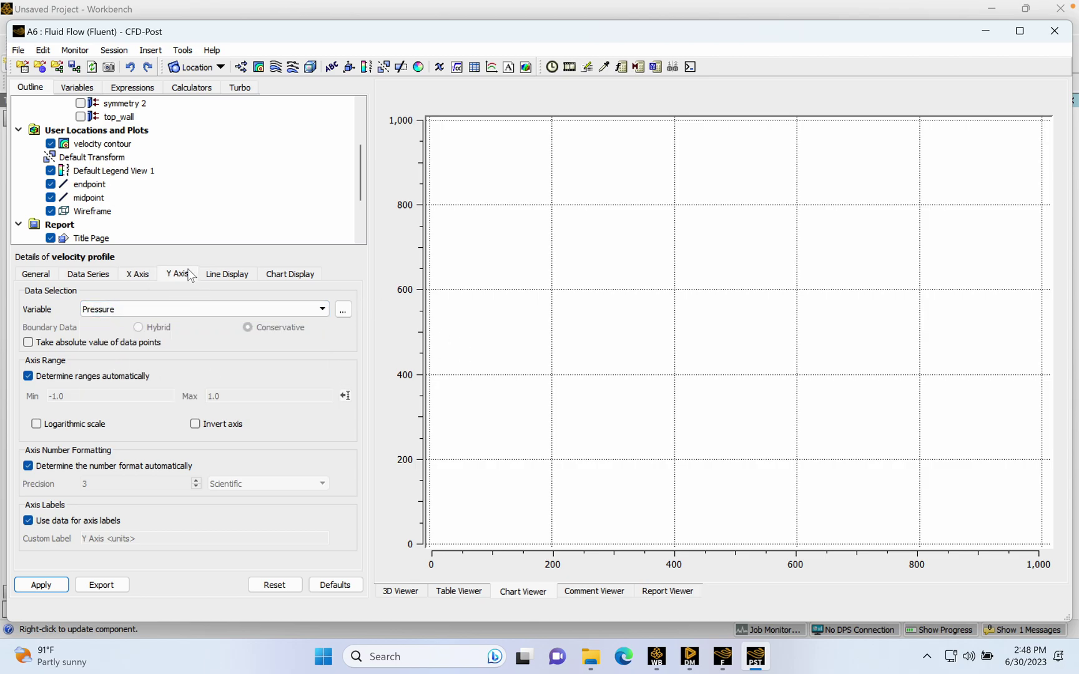
left_click(124, 305)
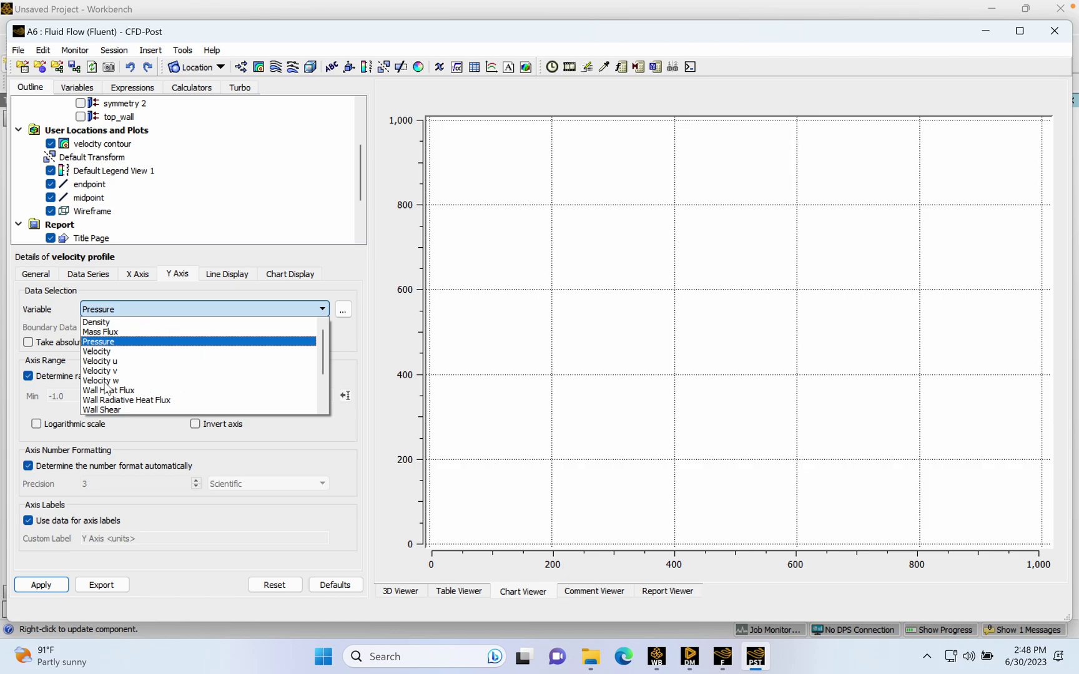
scroll(109, 389, "down", 4)
left_click(99, 400)
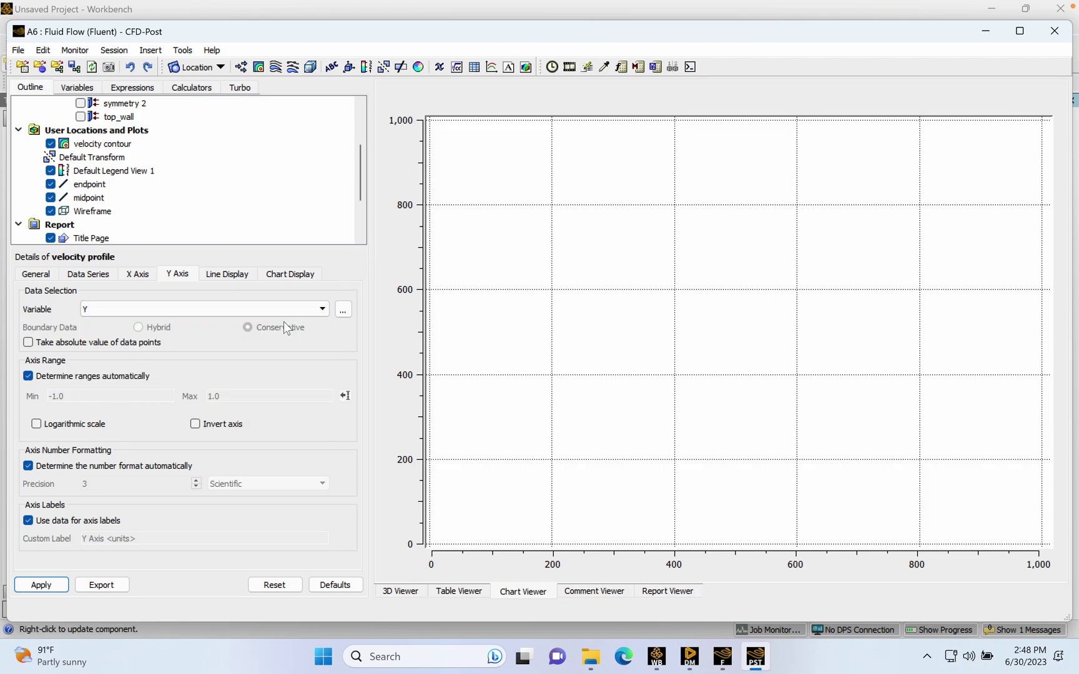
left_click(40, 583)
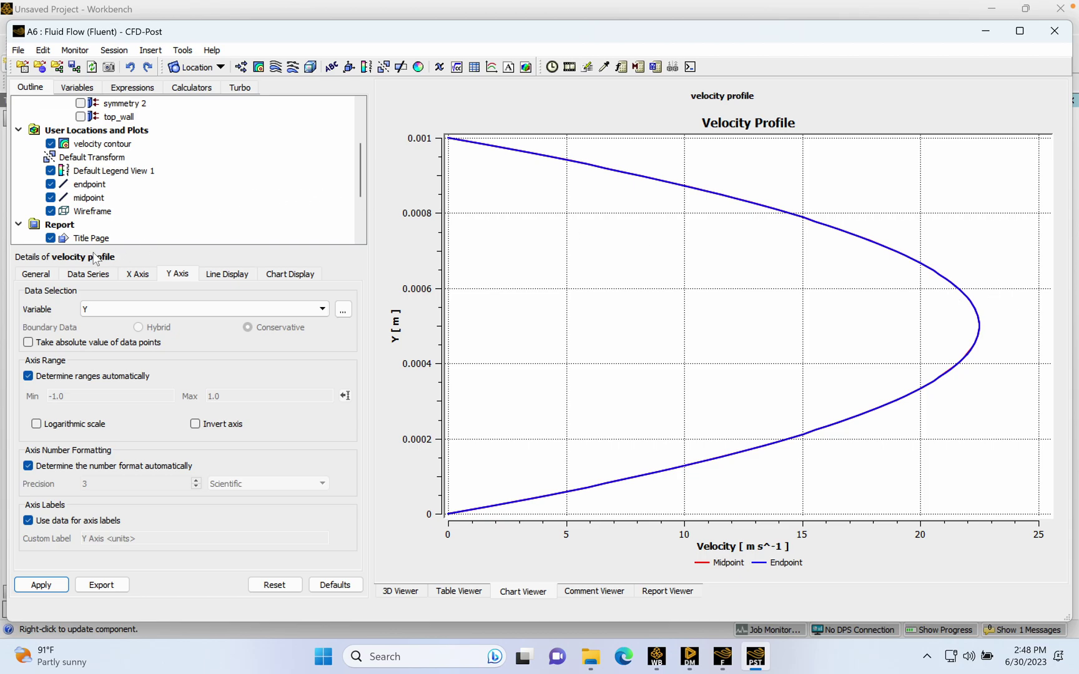
- Delete the Endpoint data series from the velocity profile chart and apply the change
left_click(34, 276)
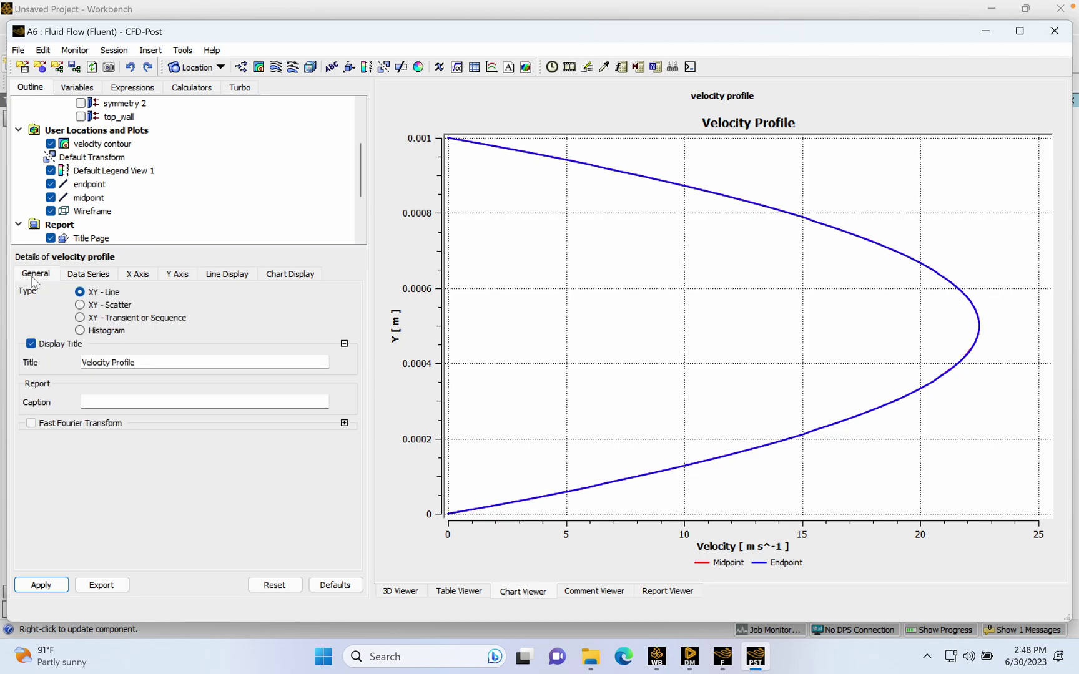
left_click(93, 277)
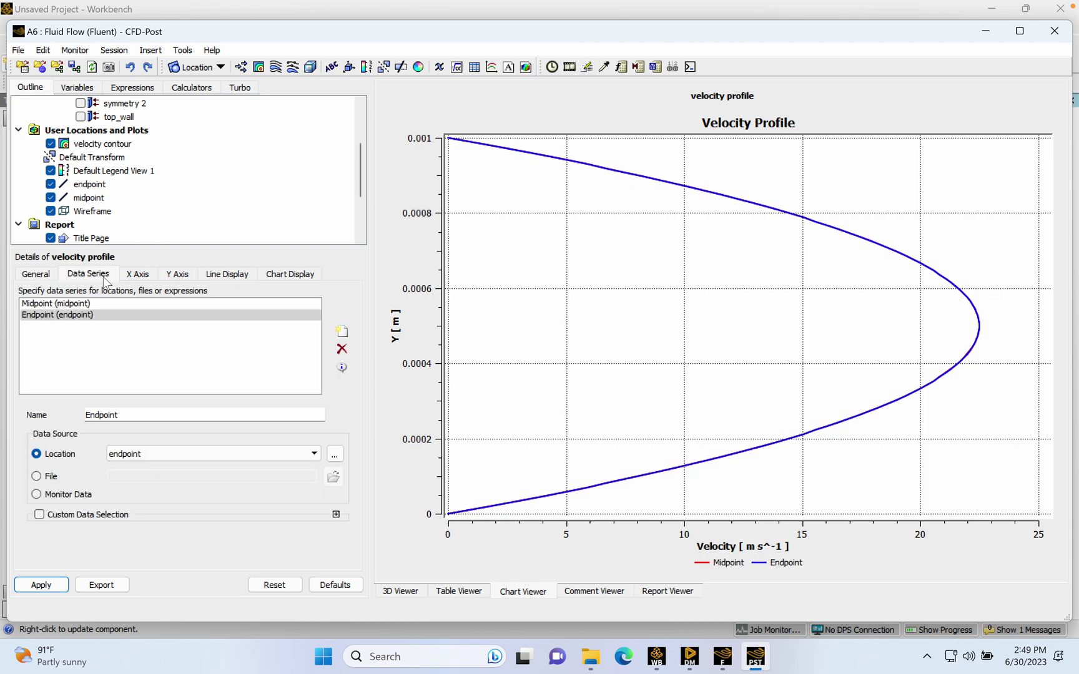
right_click(101, 309)
right_click(92, 315)
left_click(129, 349)
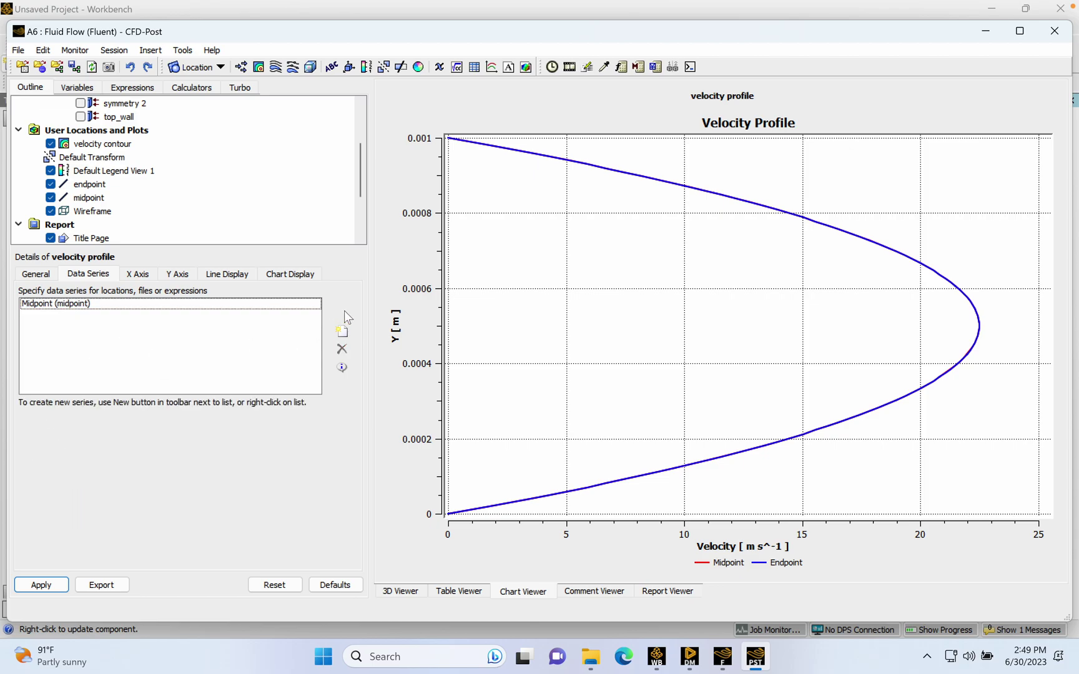
left_click(38, 584)
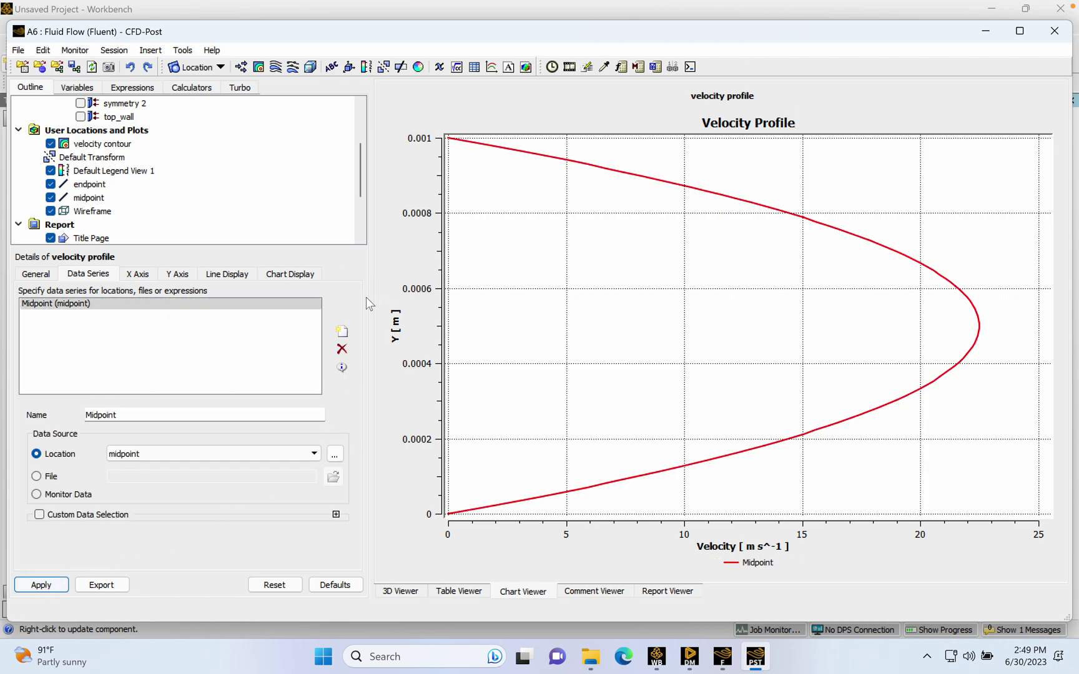
- Add a new data series named Endpoint to the velocity profile chart, locate it on the endpoint line, and apply it
left_click(342, 330)
left_click_drag(161, 415, 85, 414)
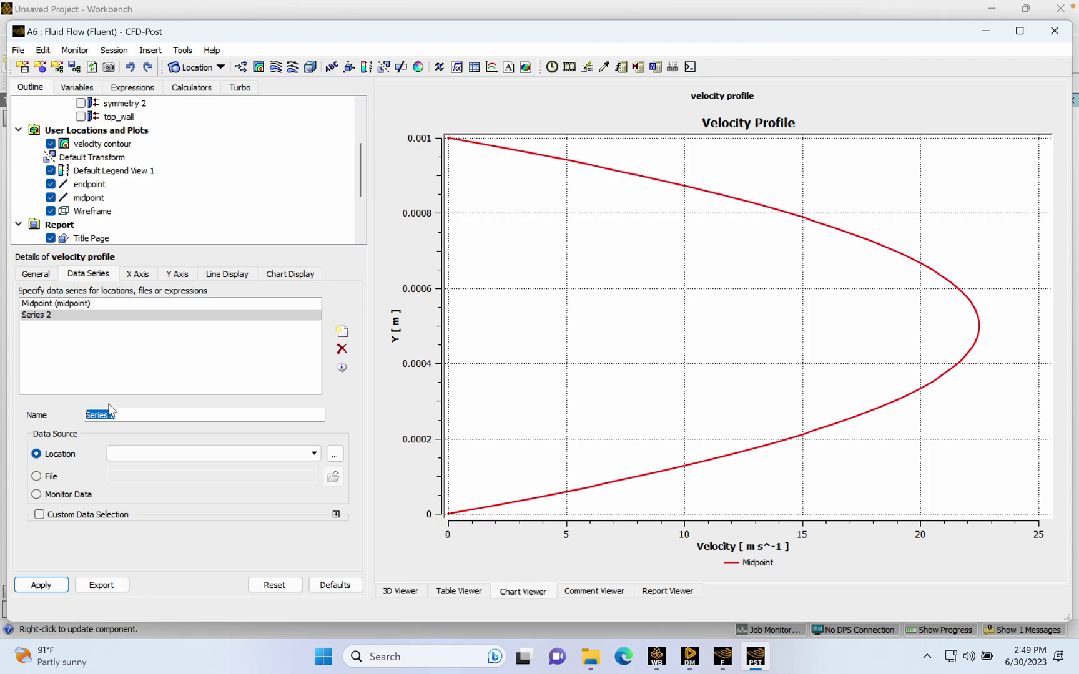
type("endp")
key("BackSpace")
key("BackSpace")
key("BackSpace")
type("Endpoing")
key("BackSpace")
key("BackSpace")
type("t")
key("Return")
left_click(183, 451)
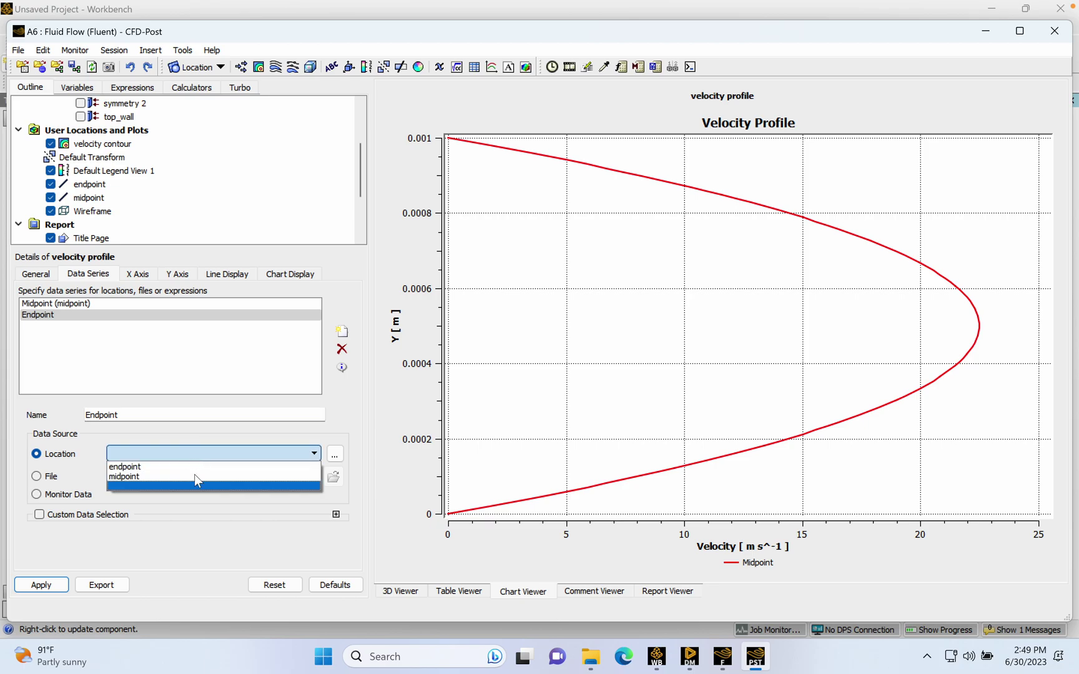
left_click(149, 467)
left_click(40, 583)
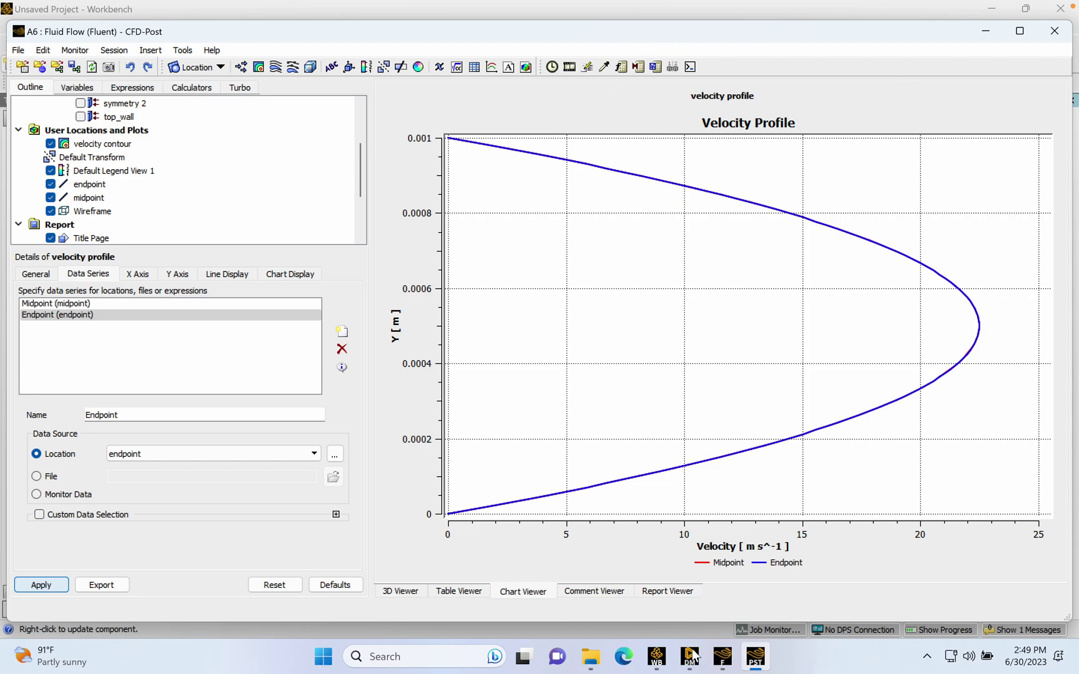
- Switch to Fluent and set the constant viscosity of the fluid material air to 0.01 kg/(m s), saving the change
left_click(723, 656)
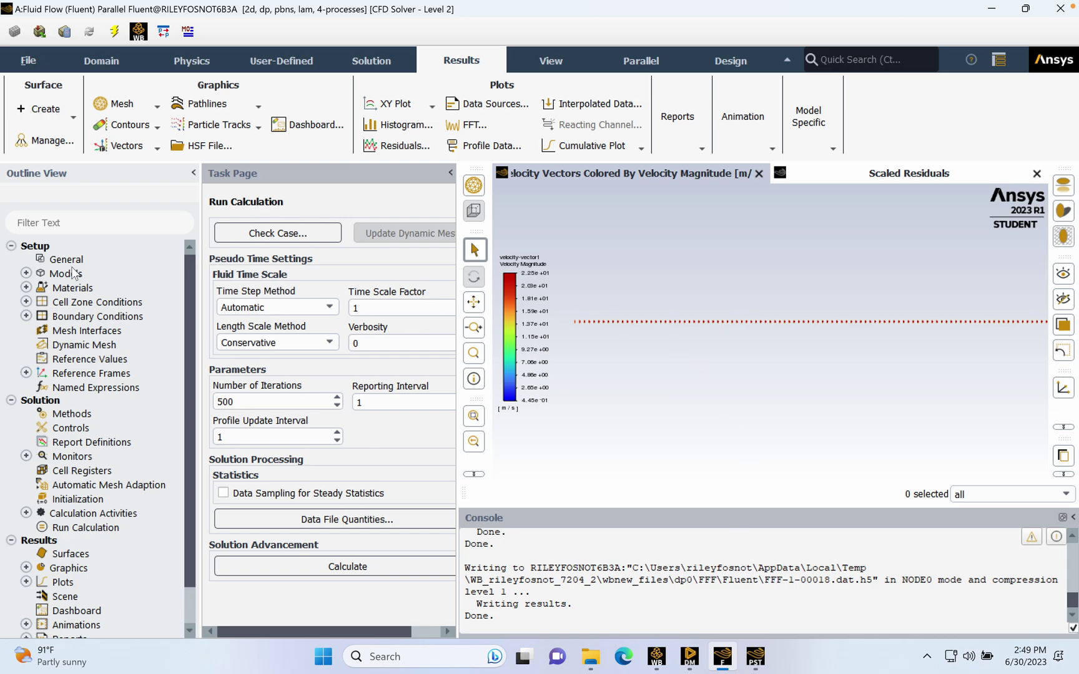
left_click(25, 273)
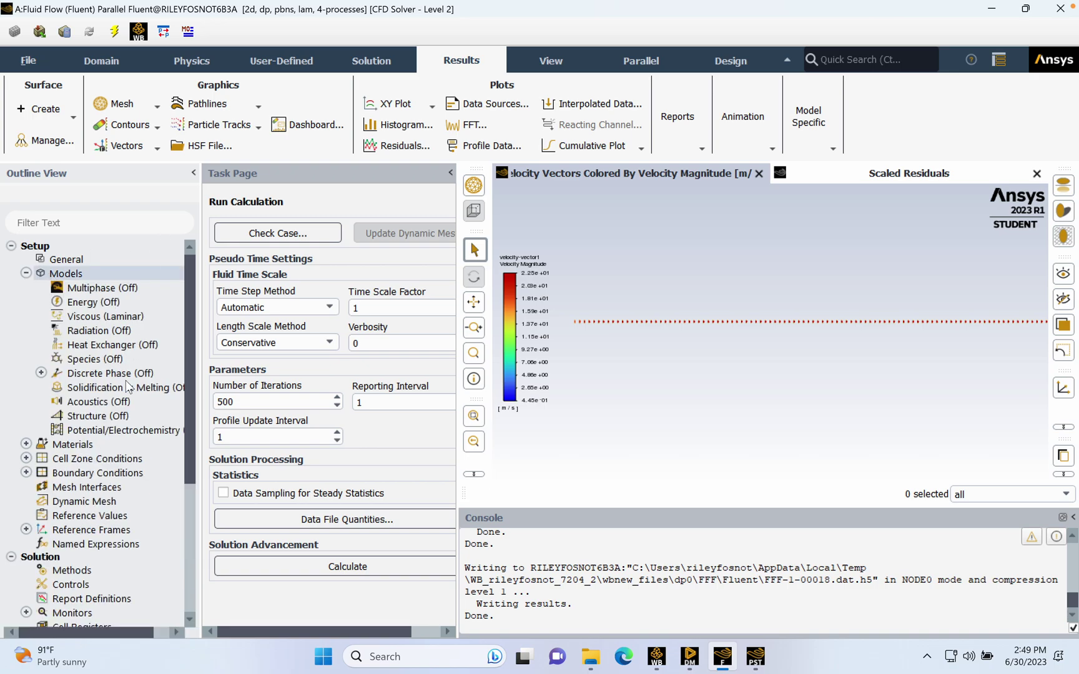
left_click(26, 273)
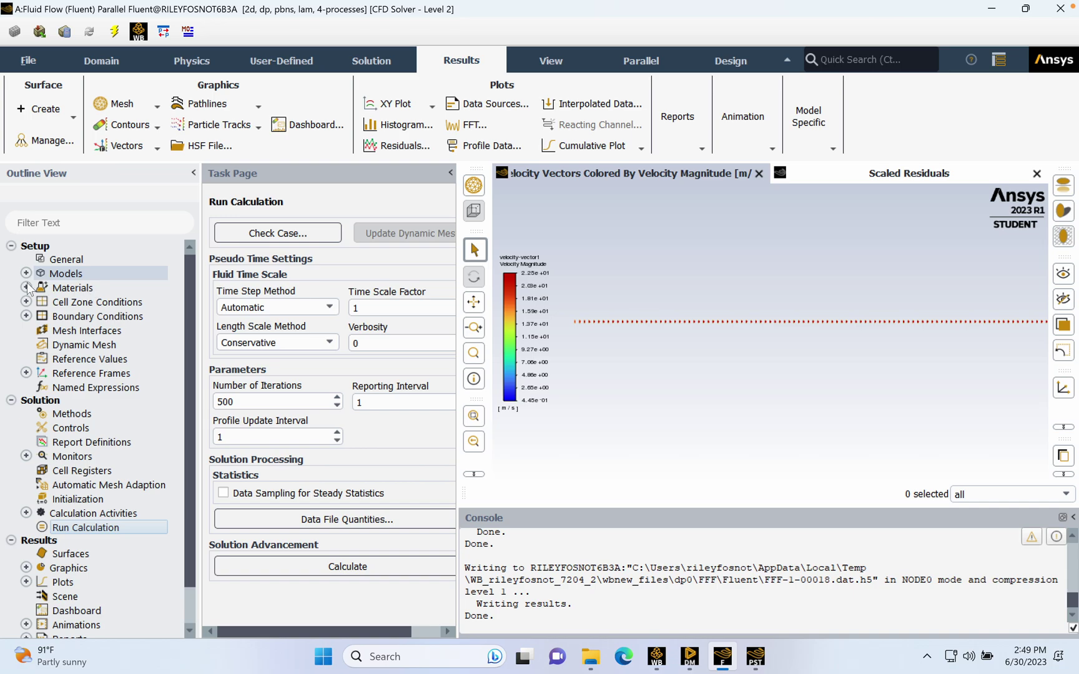
left_click(26, 288)
double_click(74, 316)
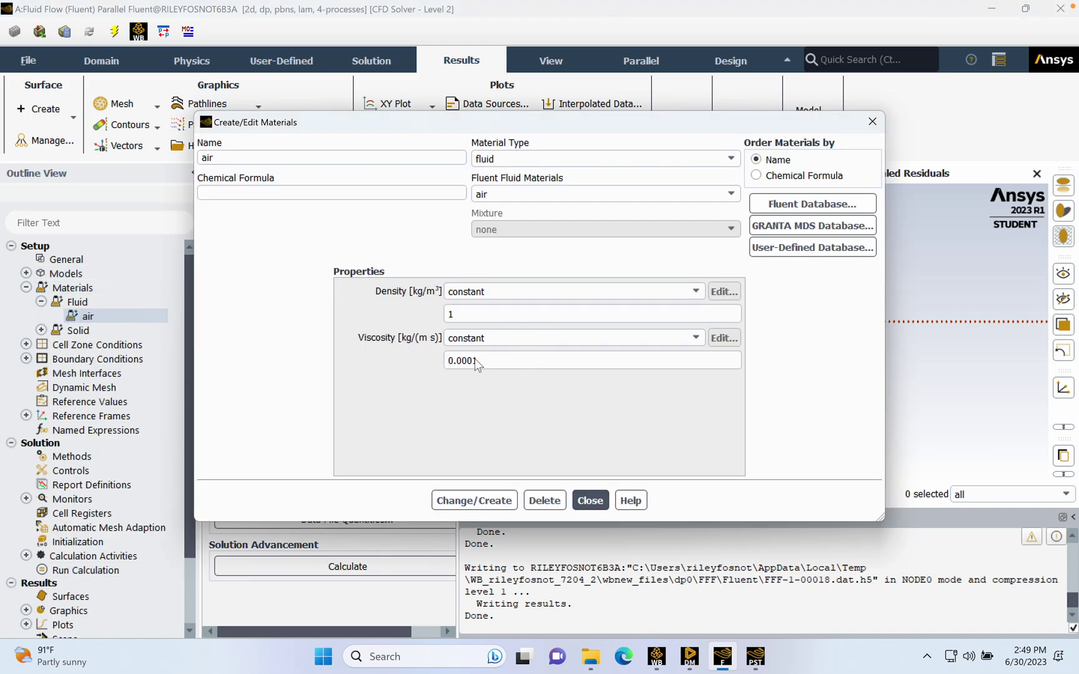
left_click_drag(478, 361, 463, 361)
key("BackSpace")
type("1")
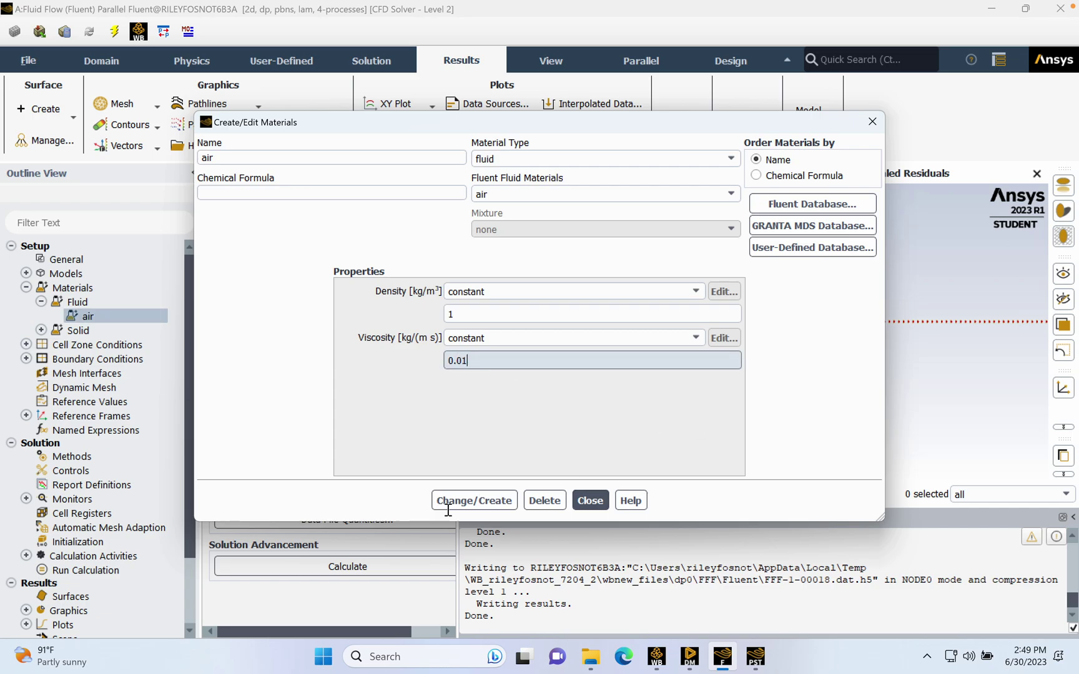
left_click(475, 500)
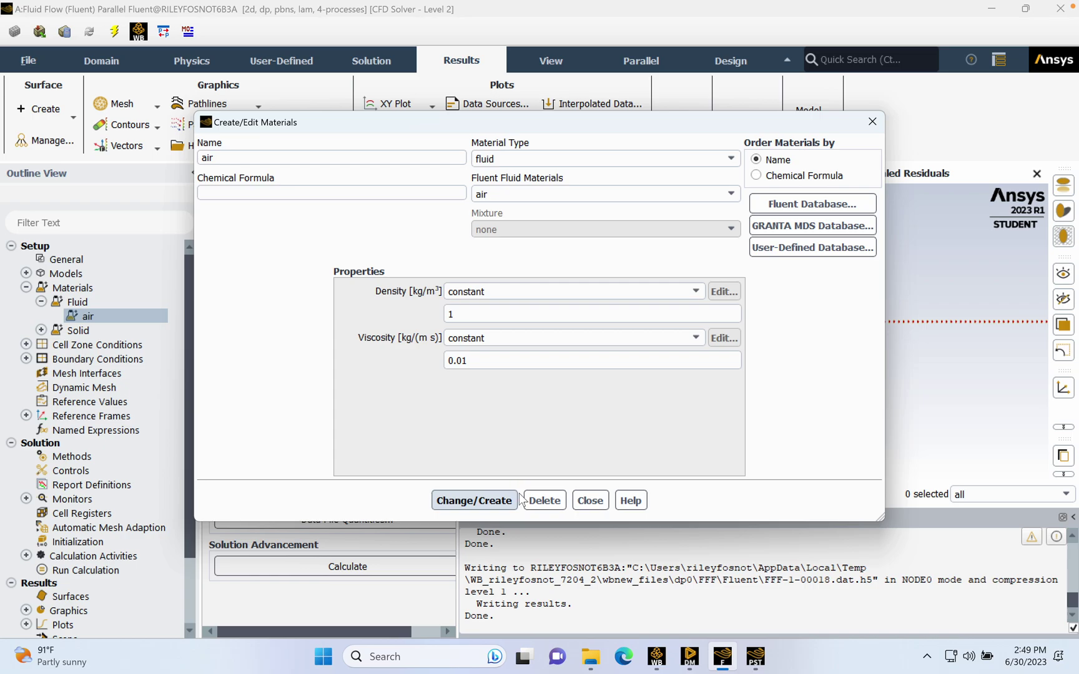
left_click(590, 500)
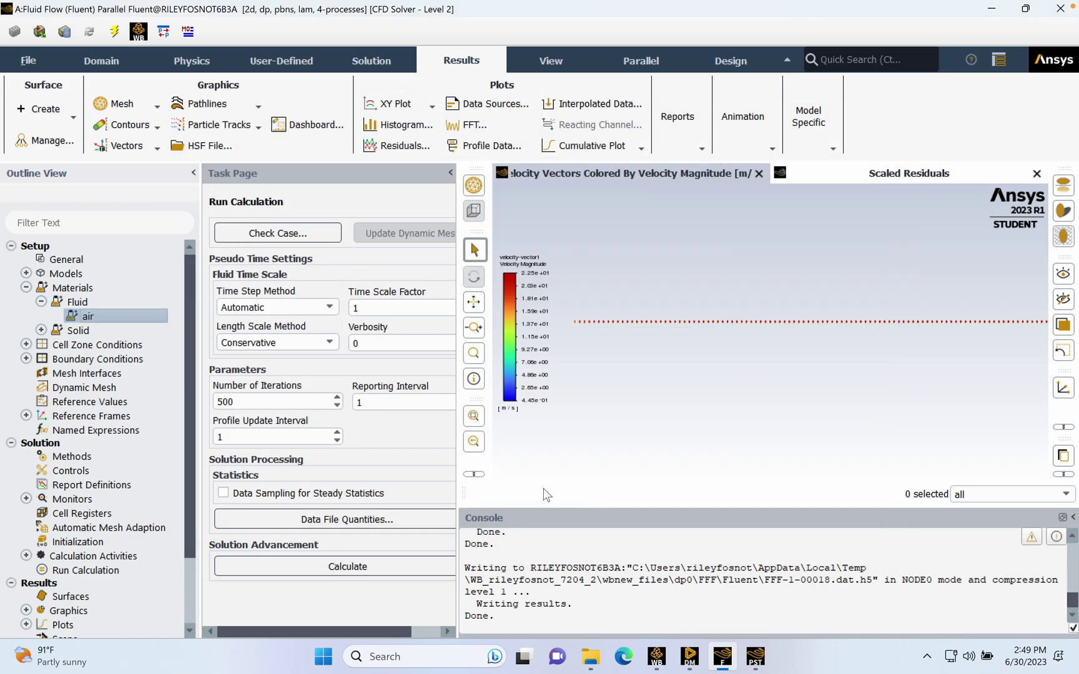
left_click(26, 288)
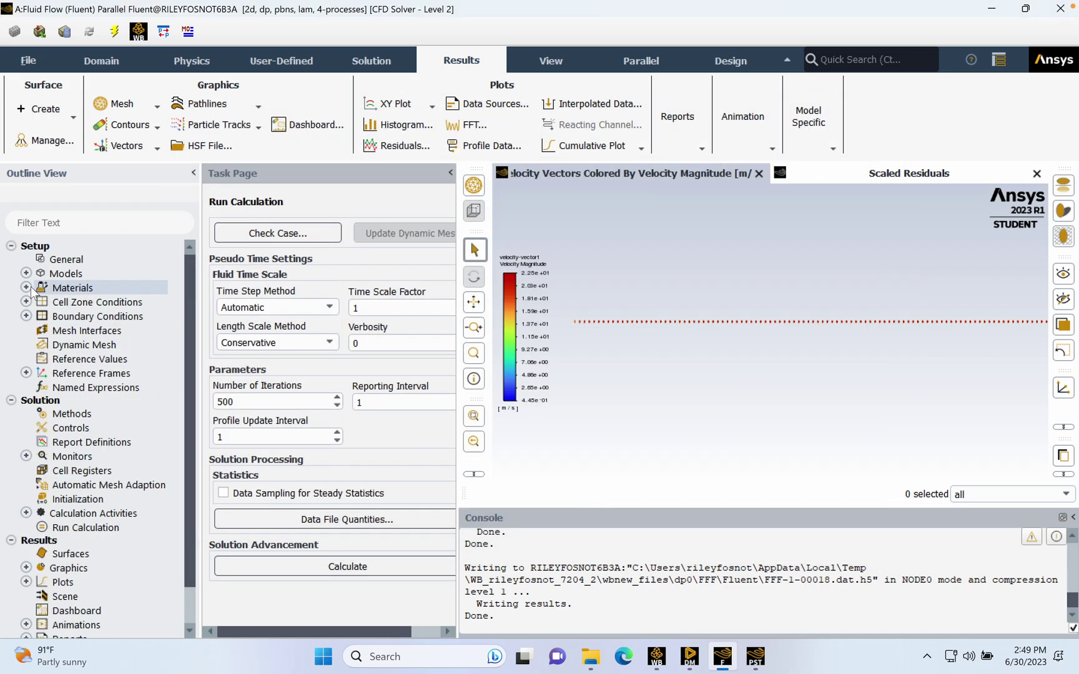
- Change the inlet zone's boundary type to pressure-inlet and apply it with the default zero gauge pressures
left_click(26, 315)
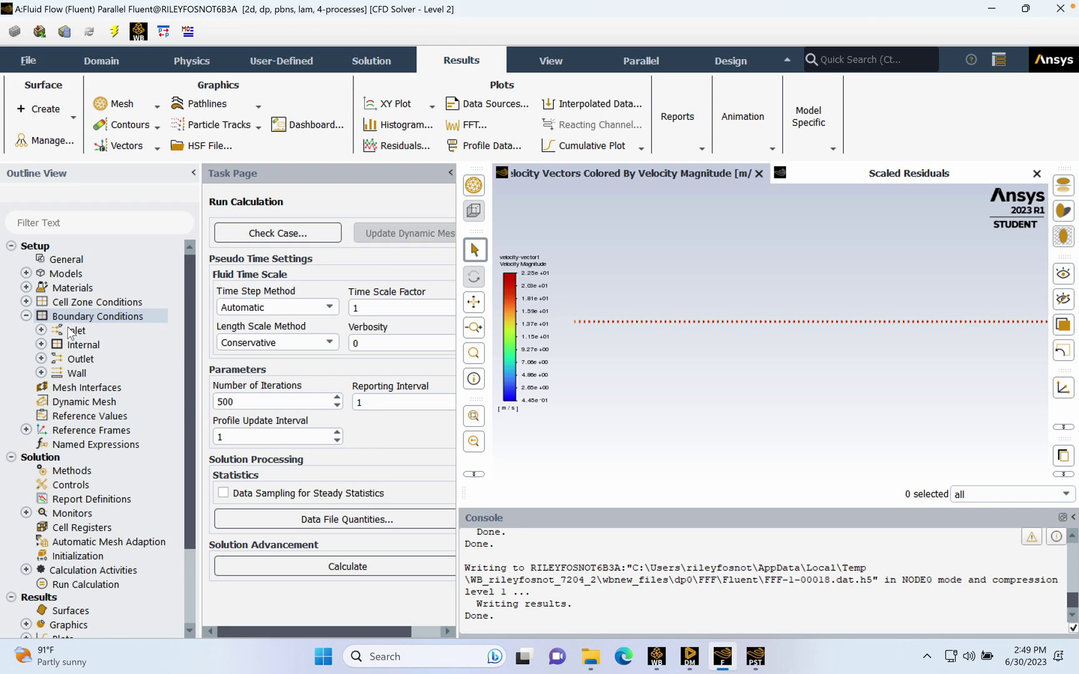
double_click(131, 317)
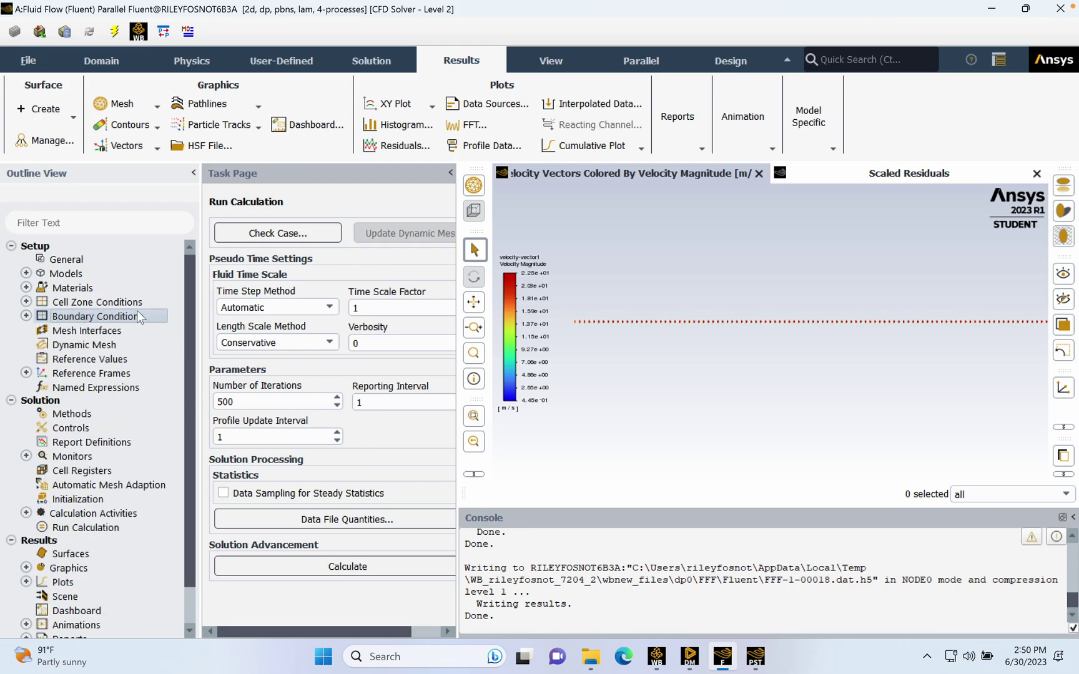
left_click(239, 262)
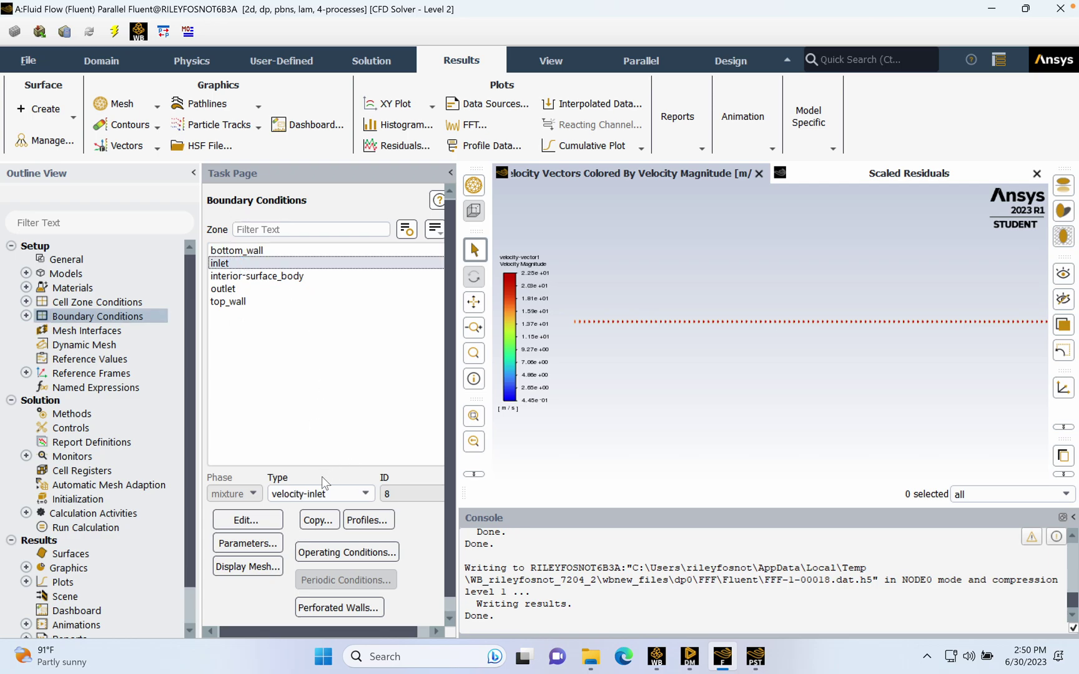
left_click(314, 494)
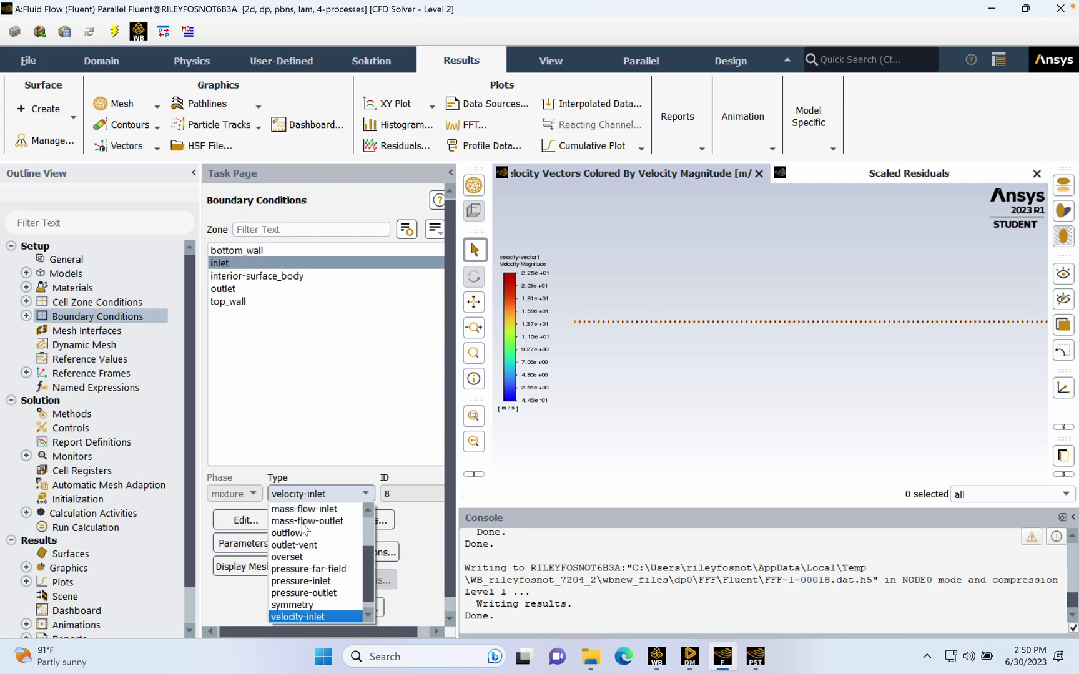
left_click(306, 582)
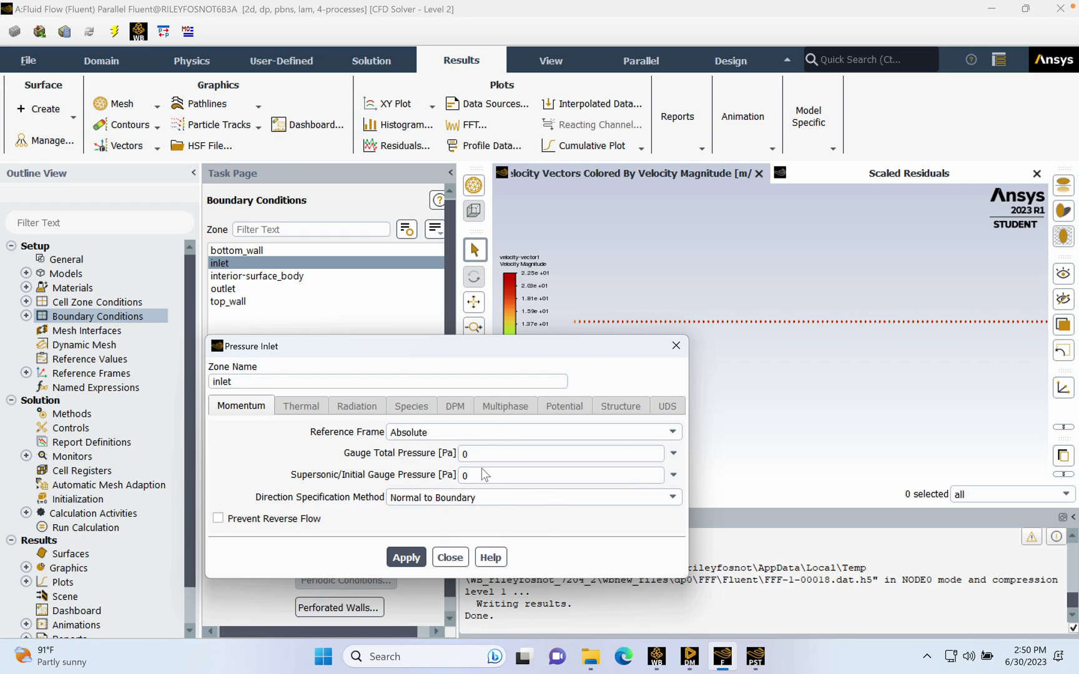
left_click(405, 557)
left_click(448, 558)
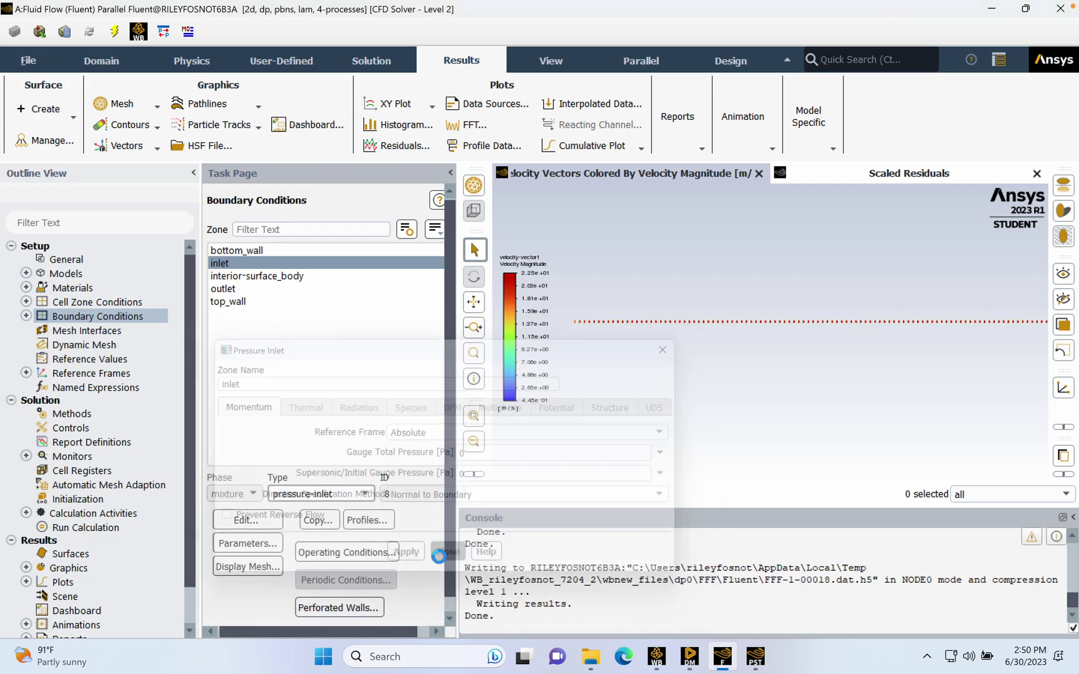
- Make top_wall a moving wall with a translational speed of 15 m/s in the X direction and apply it
left_click(242, 303)
left_click(246, 519)
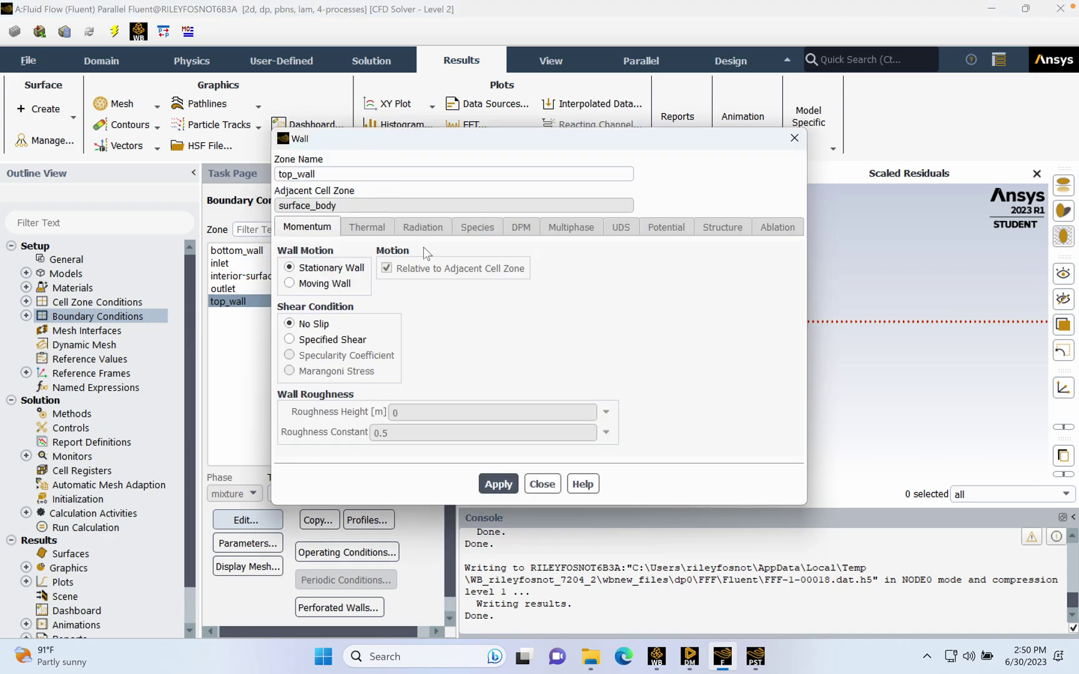
left_click(324, 283)
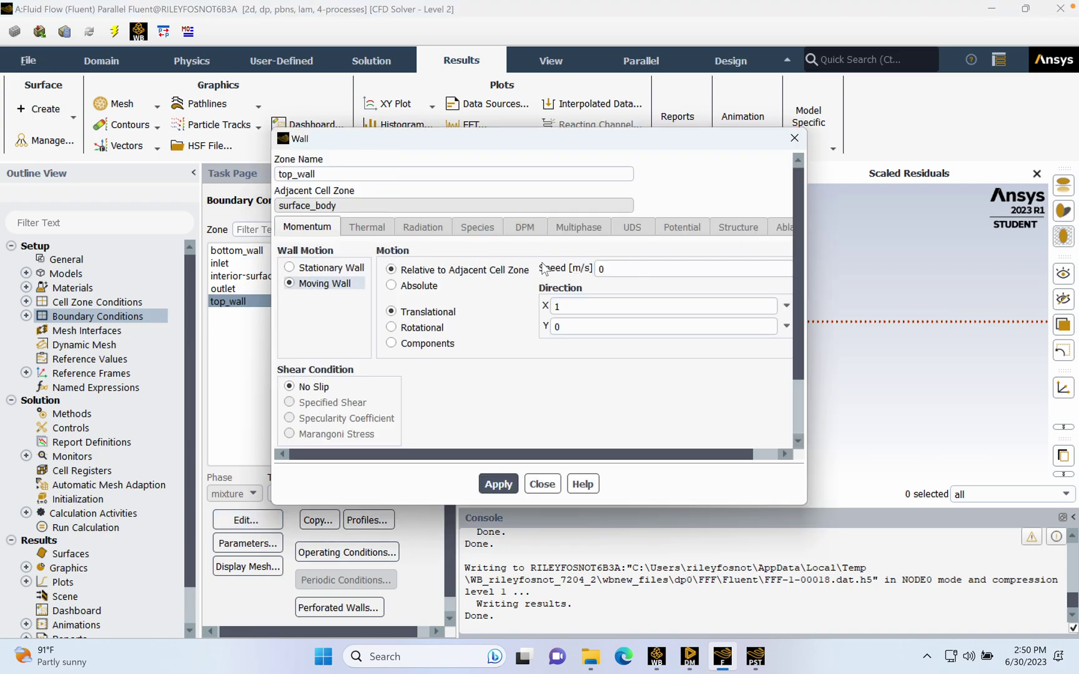
left_click(658, 268)
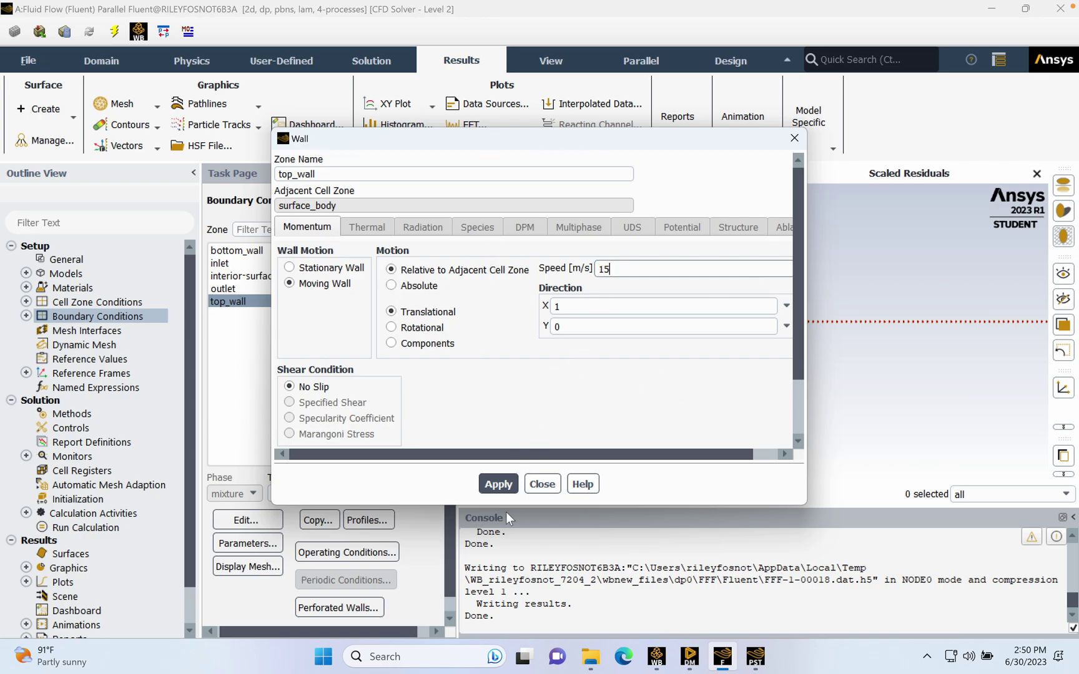
left_click(499, 484)
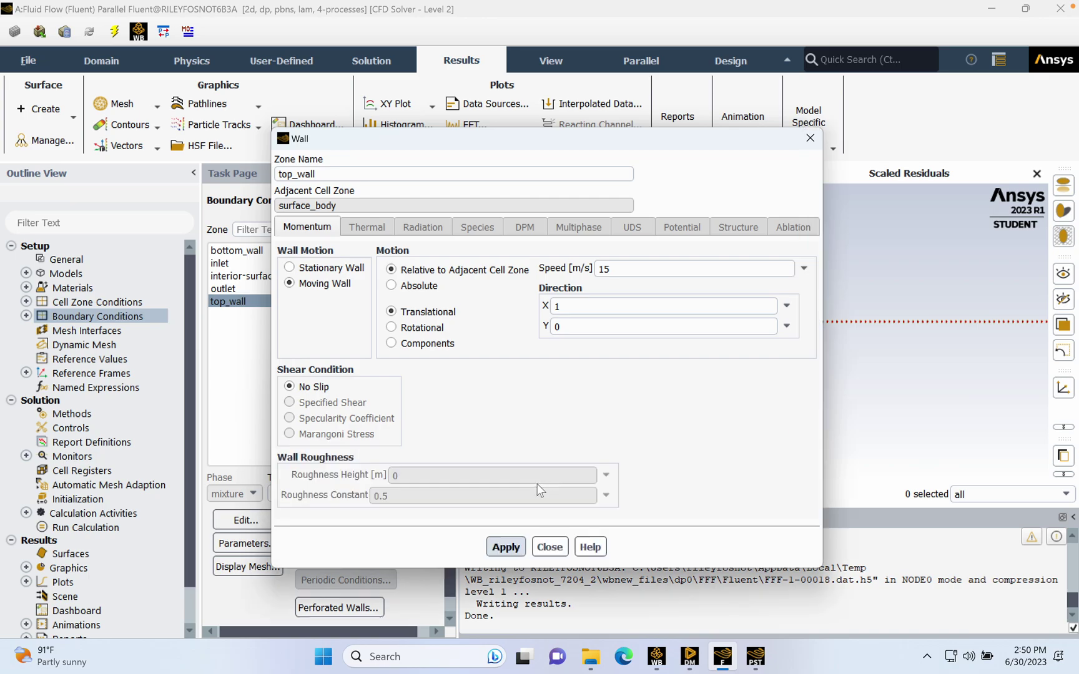
left_click(550, 547)
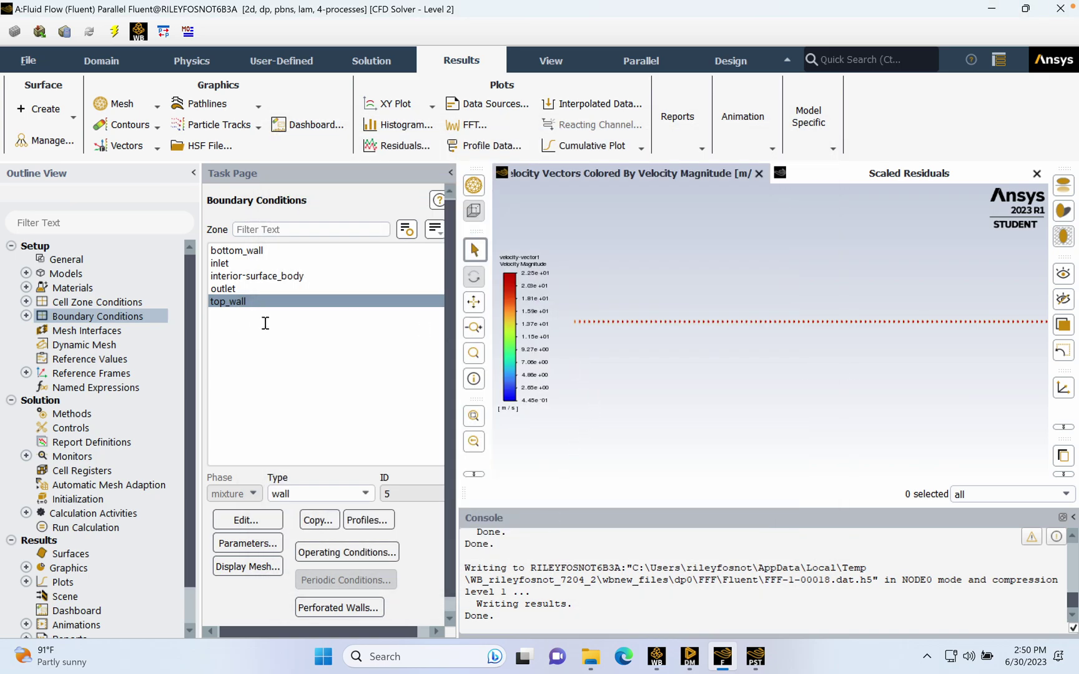
- Compute the reference values from the inlet
left_click(229, 289)
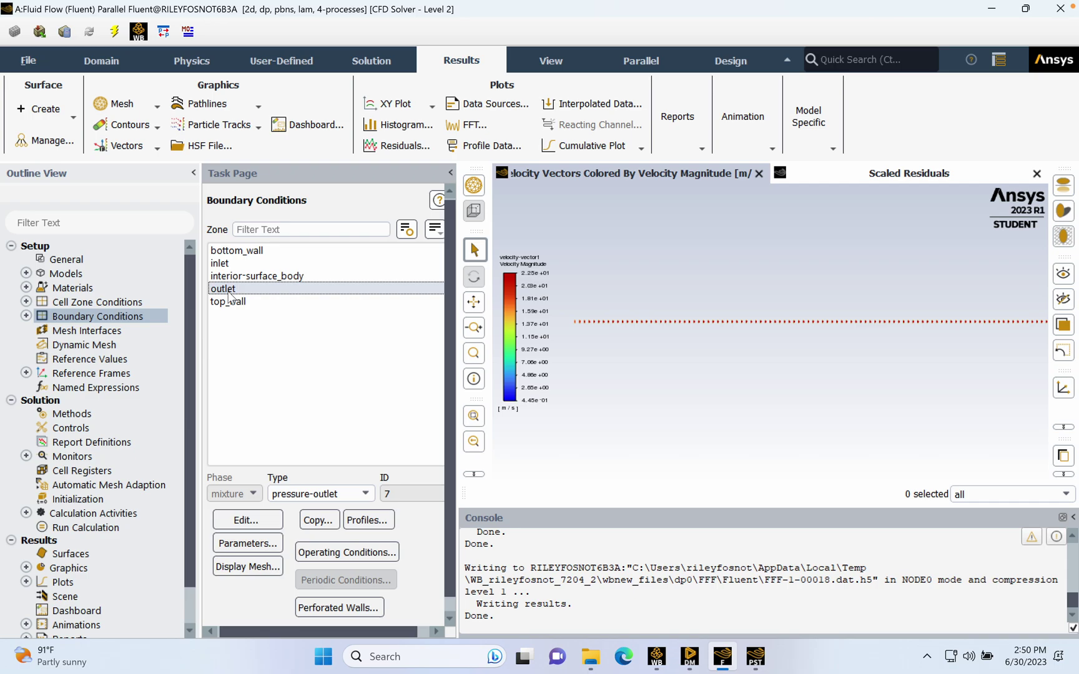
left_click(239, 250)
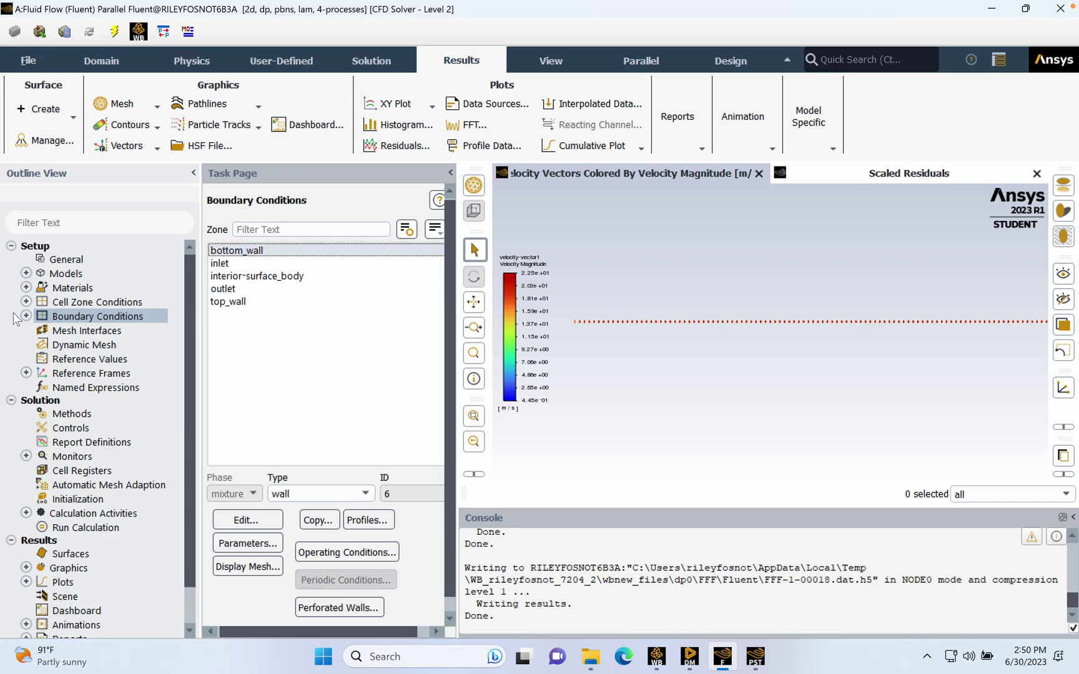
left_click(94, 359)
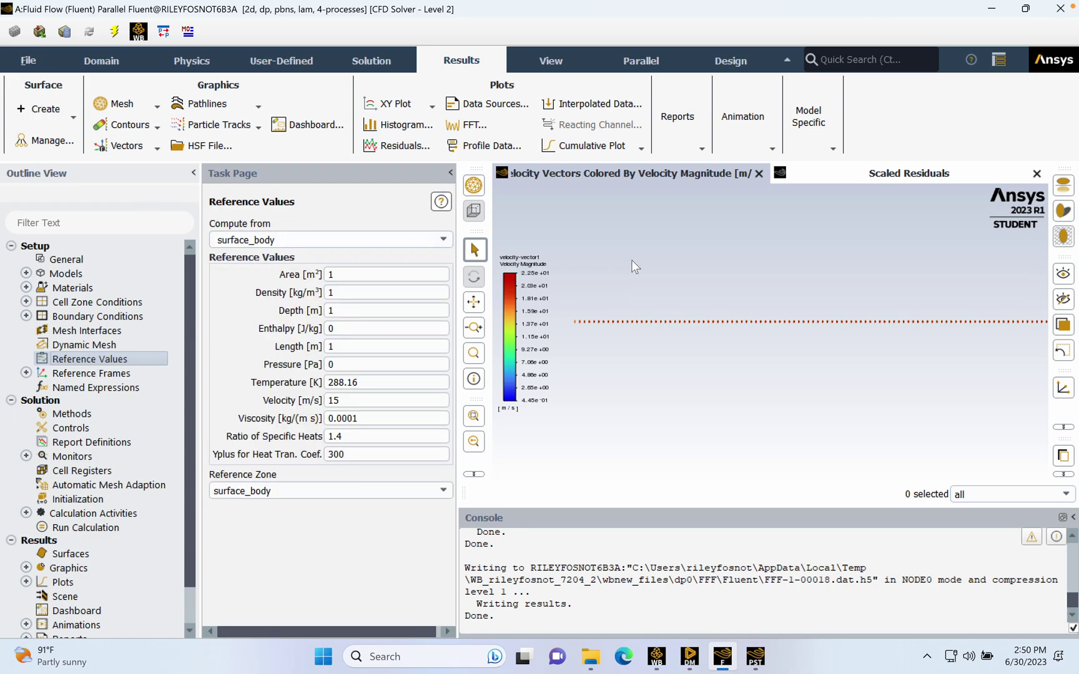
left_click(430, 238)
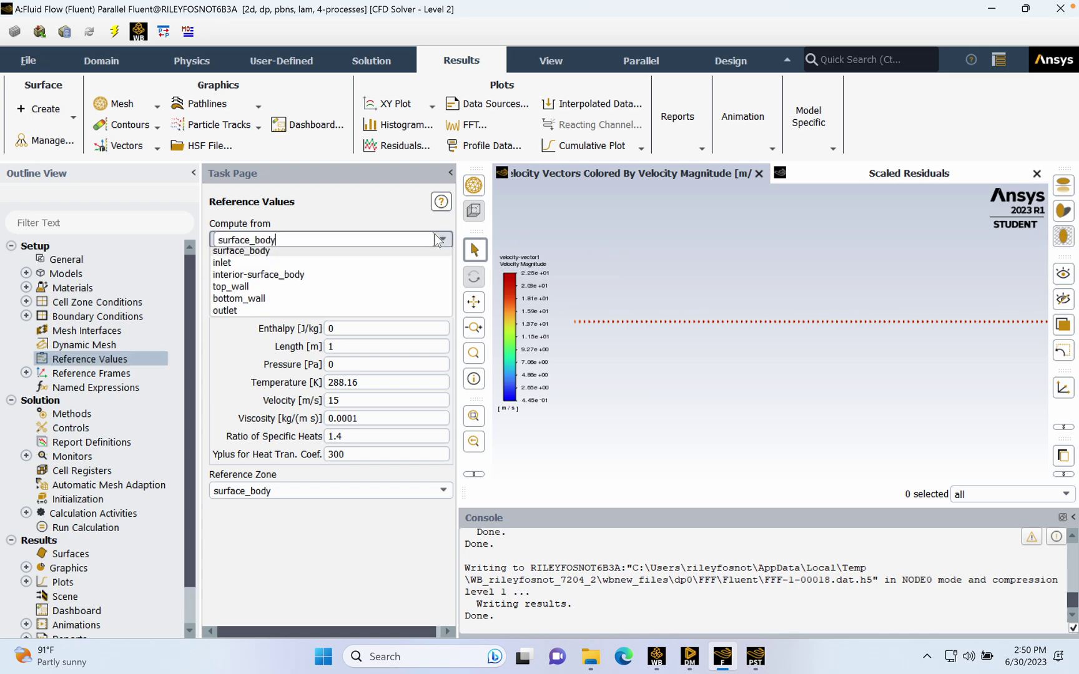
left_click(241, 266)
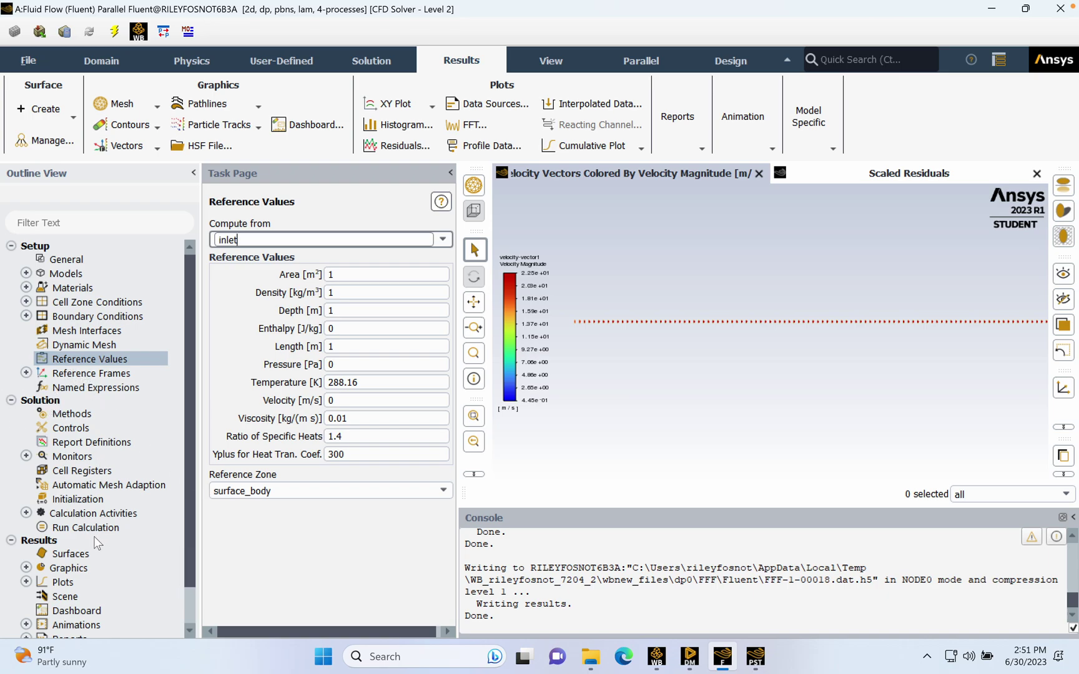
- Initialize the solution and run the calculation to completion
right_click(67, 524)
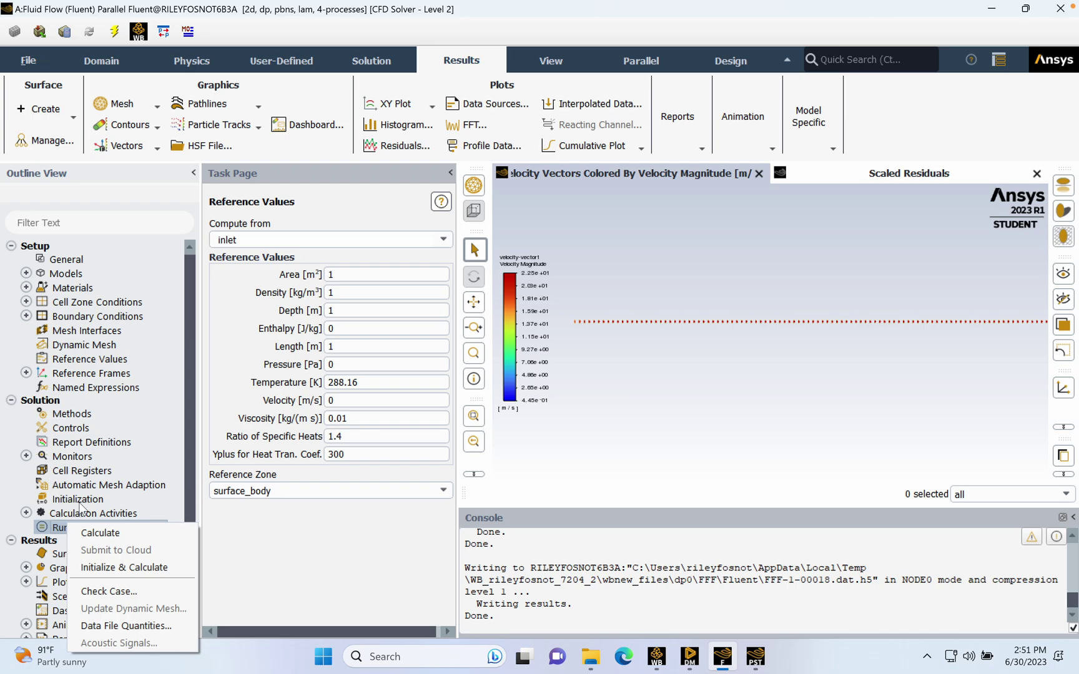
left_click(145, 567)
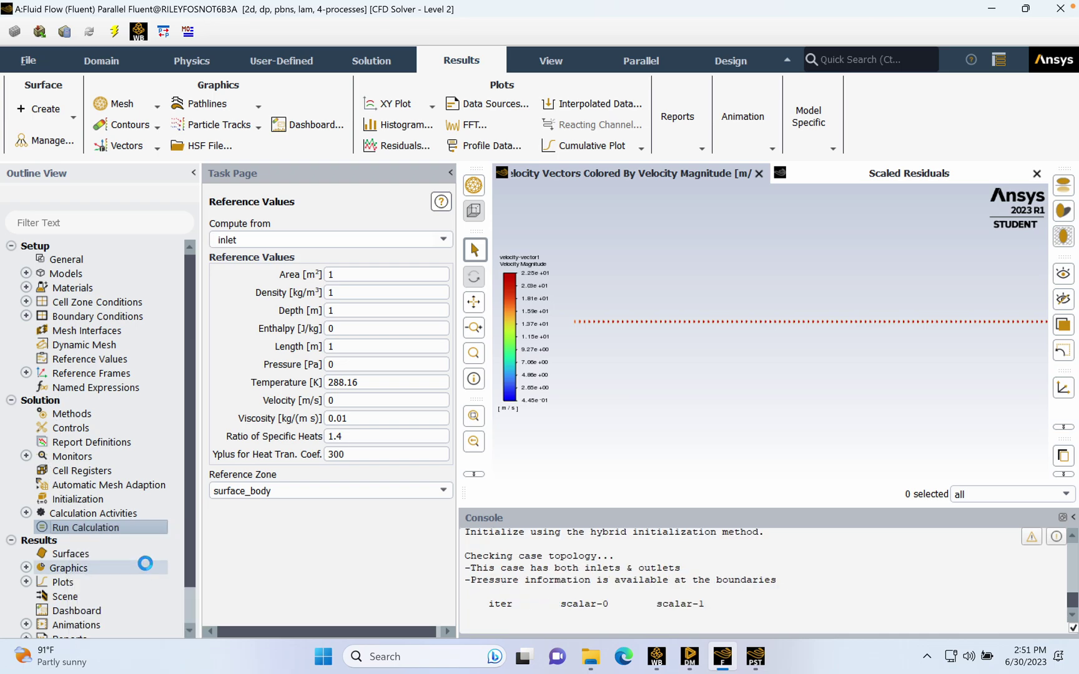
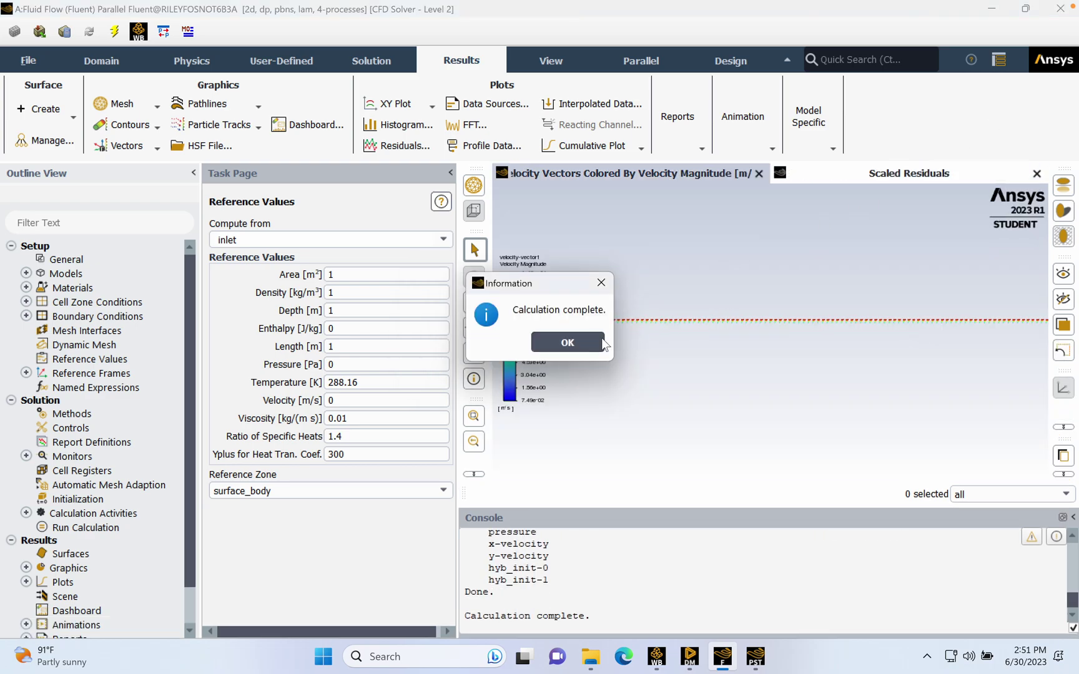
left_click(585, 340)
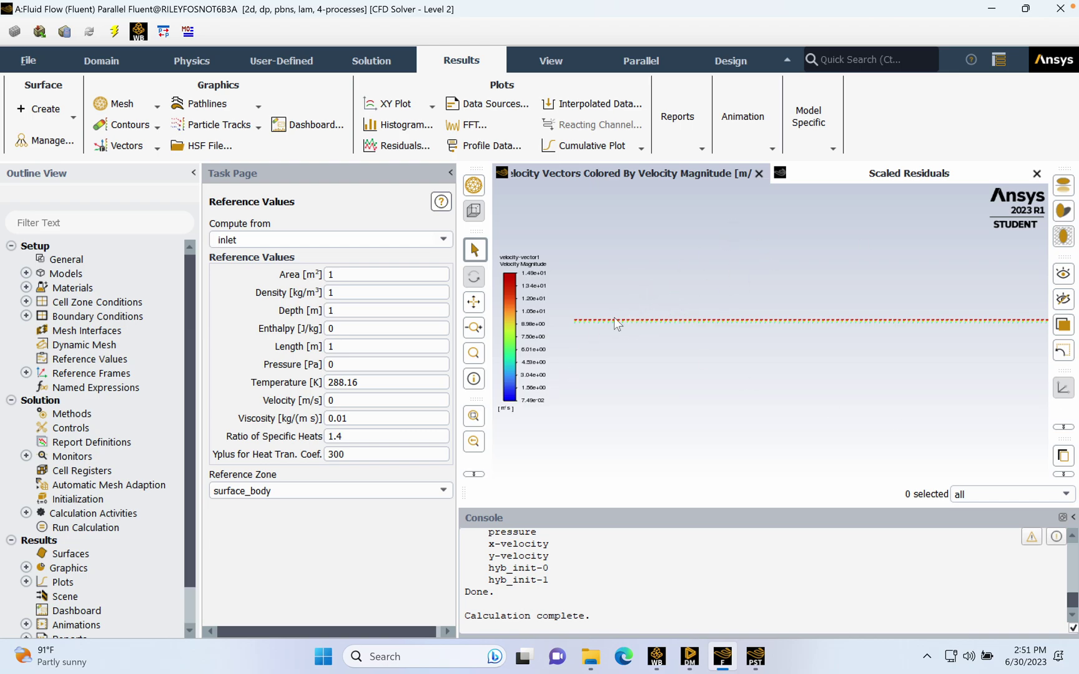
left_click(473, 354)
left_click(978, 492)
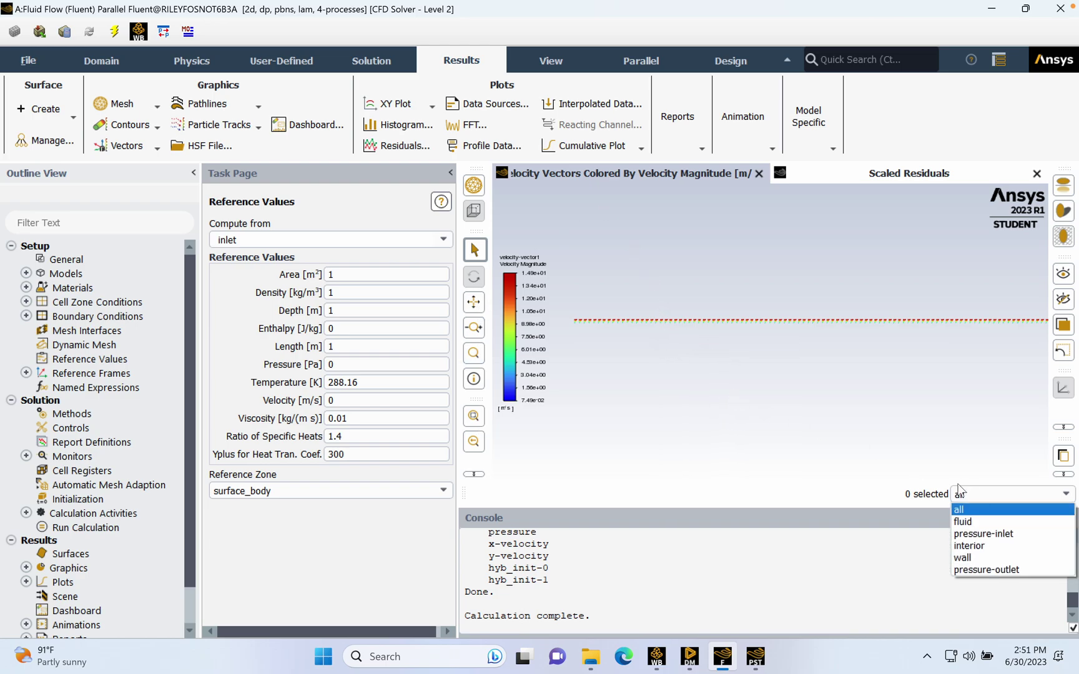
left_click(974, 498)
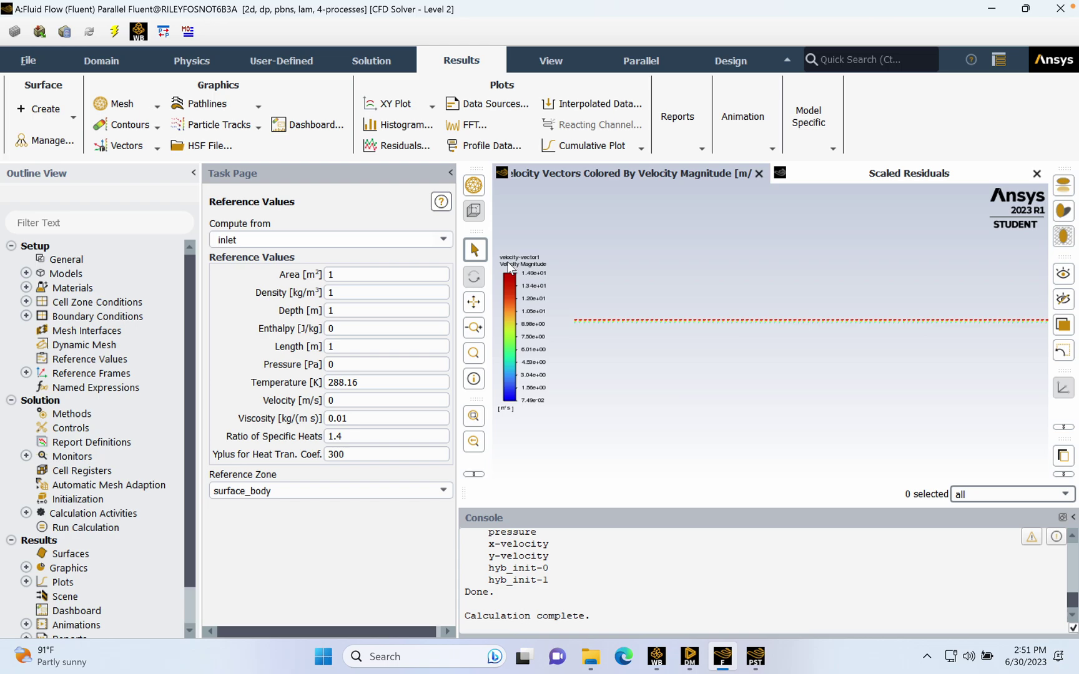
left_click(530, 258)
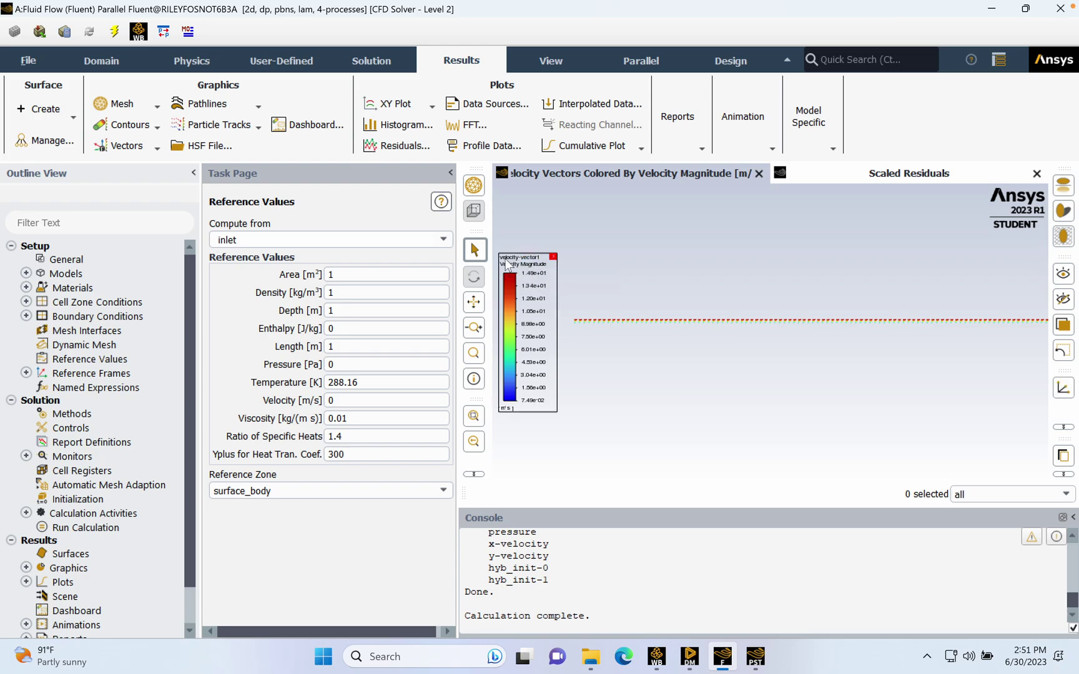
- Compute the velocity magnitude range and display a velocity vector plot coloured by velocity magnitude with 3d arrows
left_click(119, 150)
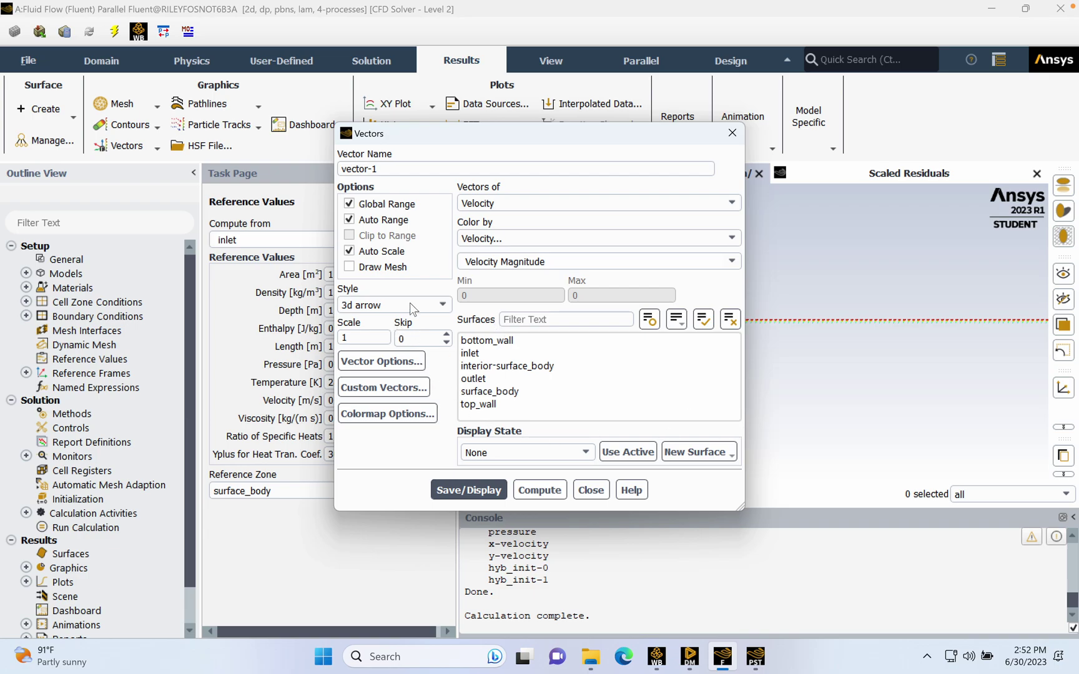
left_click(482, 496)
left_click(520, 492)
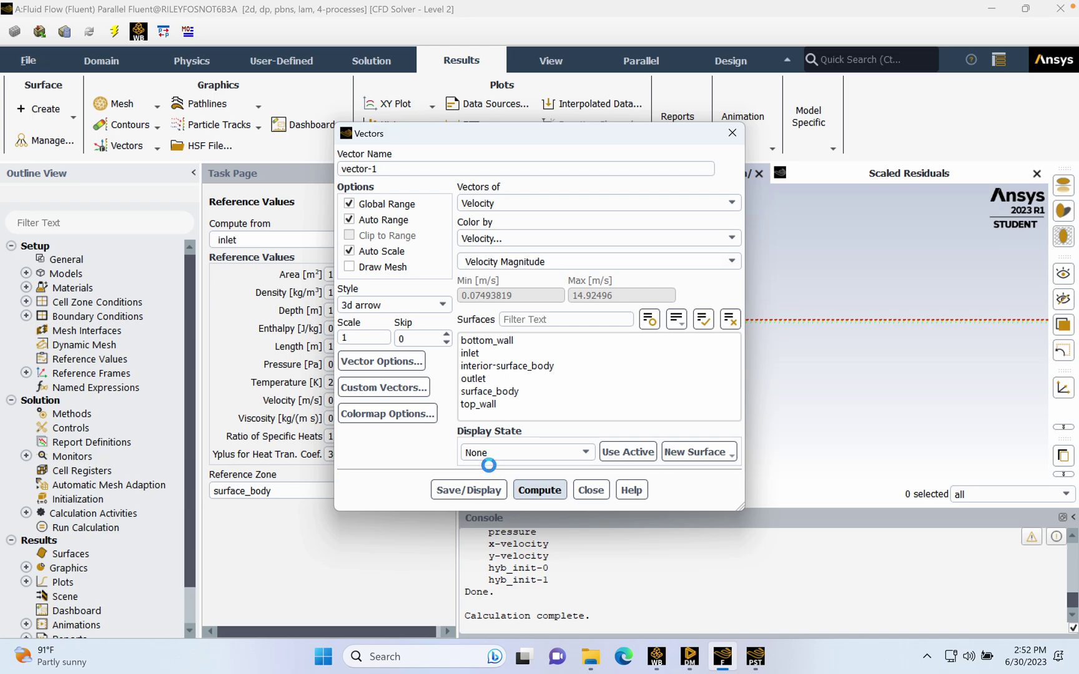
left_click(486, 491)
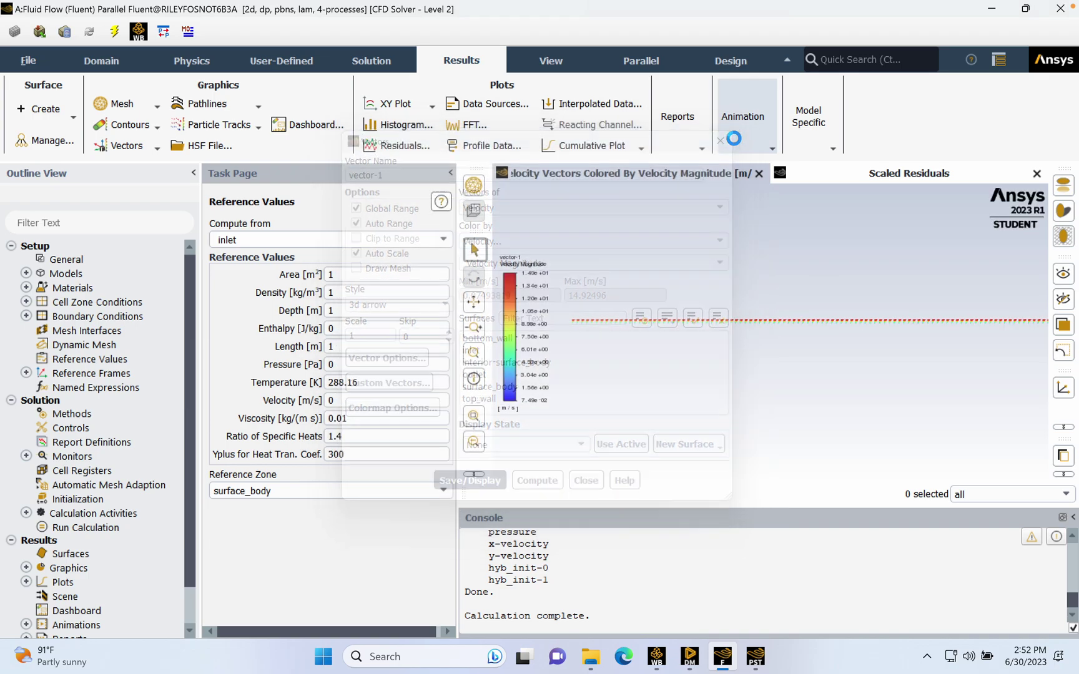
- Examine the velocity vectors along the channel, checking how the profile varies between the bottom and top walls
scroll(770, 317, "up", 12)
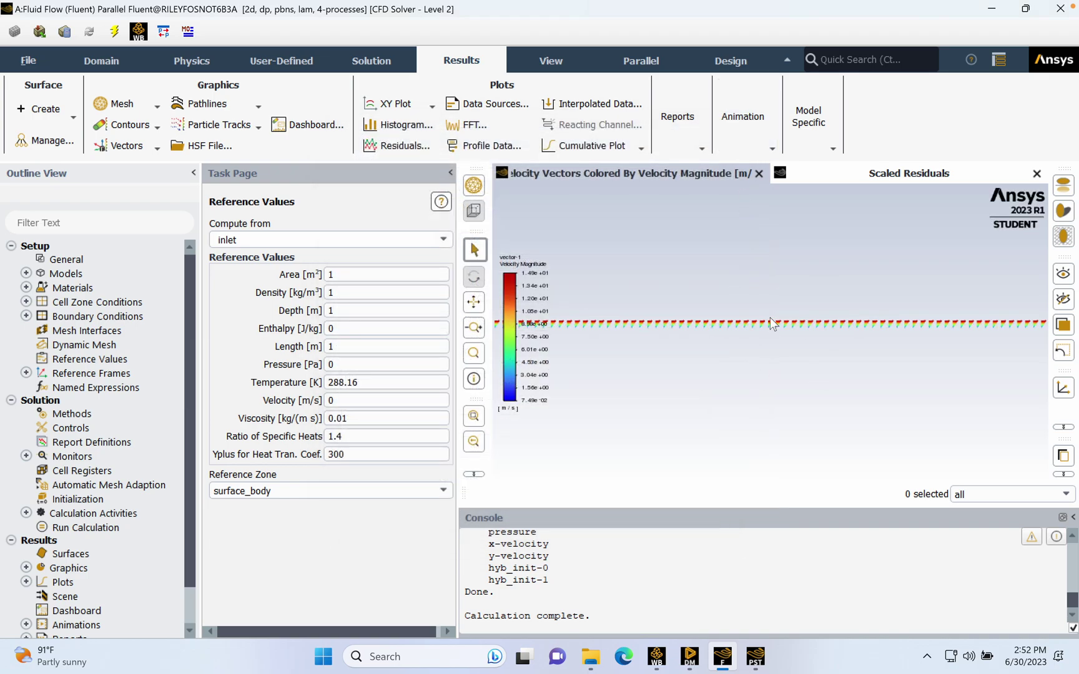
scroll(770, 317, "up", 4)
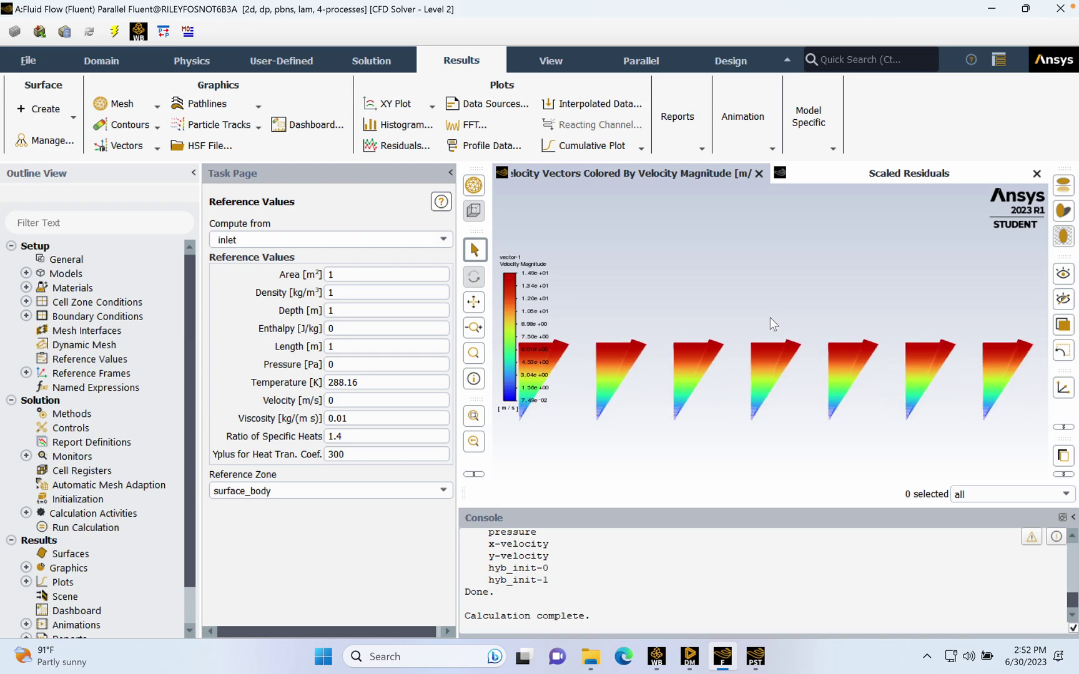
scroll(770, 317, "down", 6)
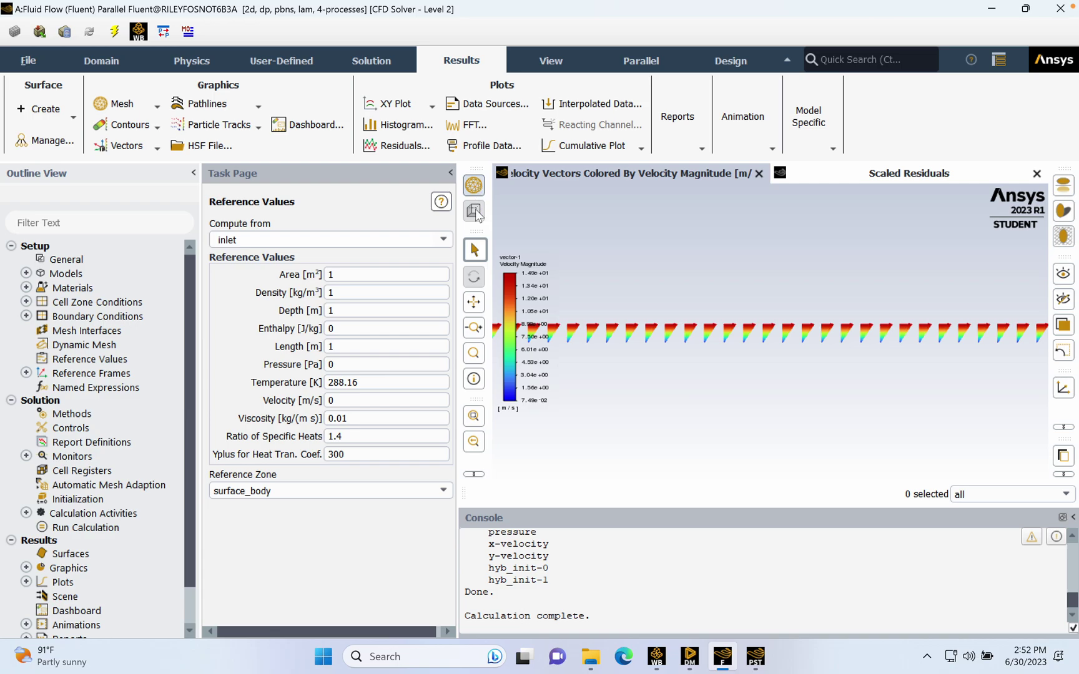
scroll(776, 337, "down", 4)
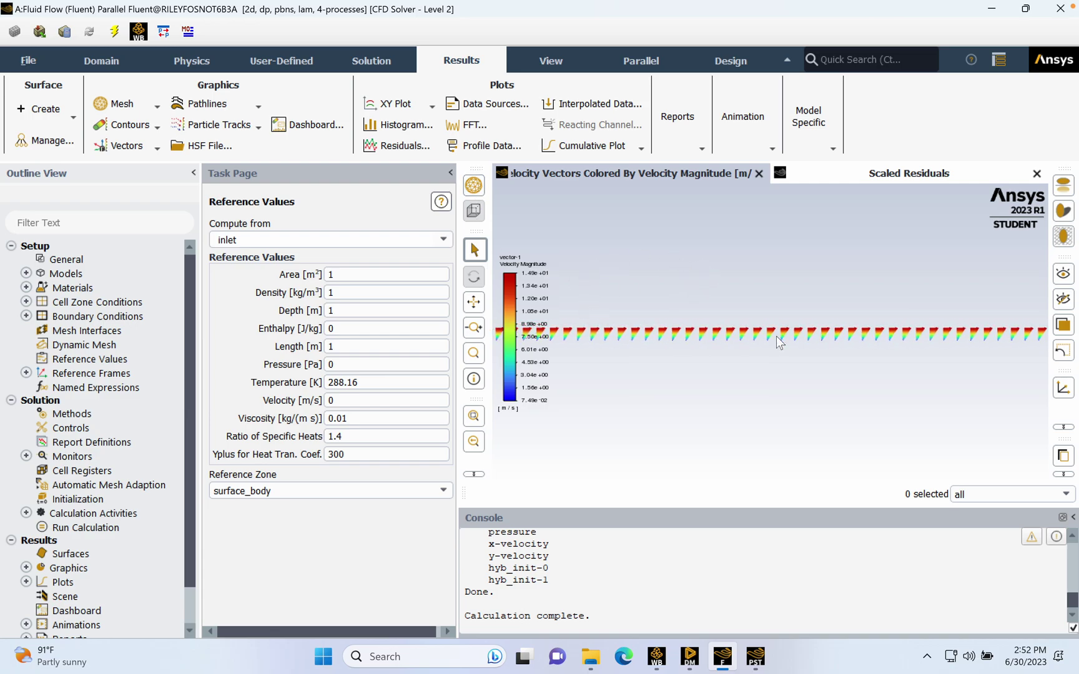
scroll(777, 337, "down", 4)
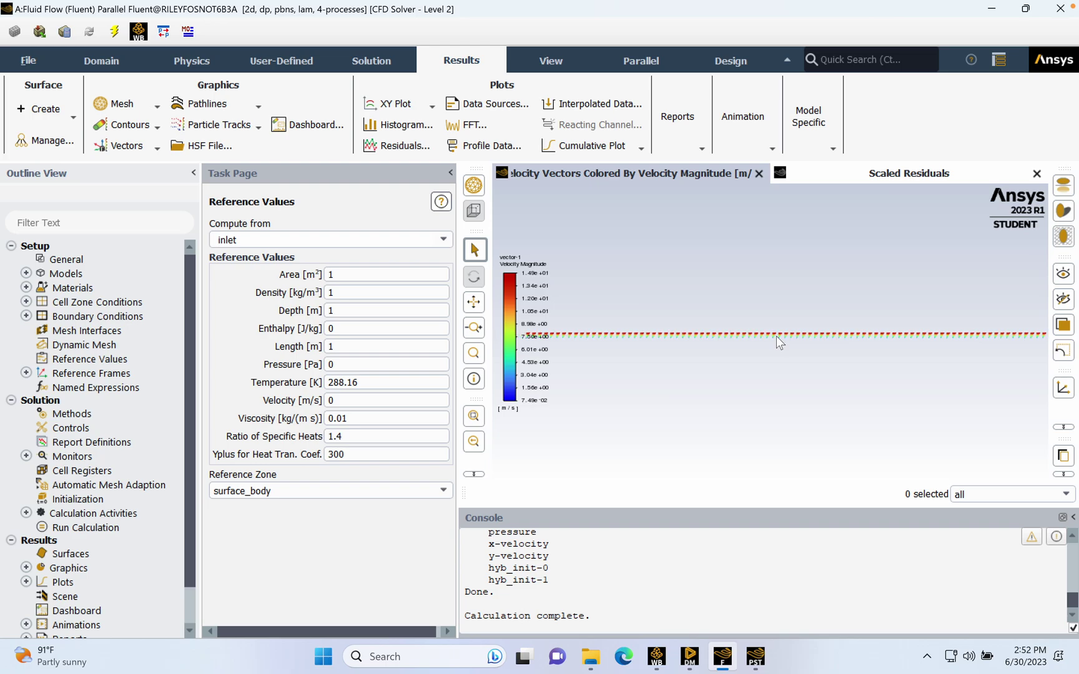
scroll(776, 337, "down", 4)
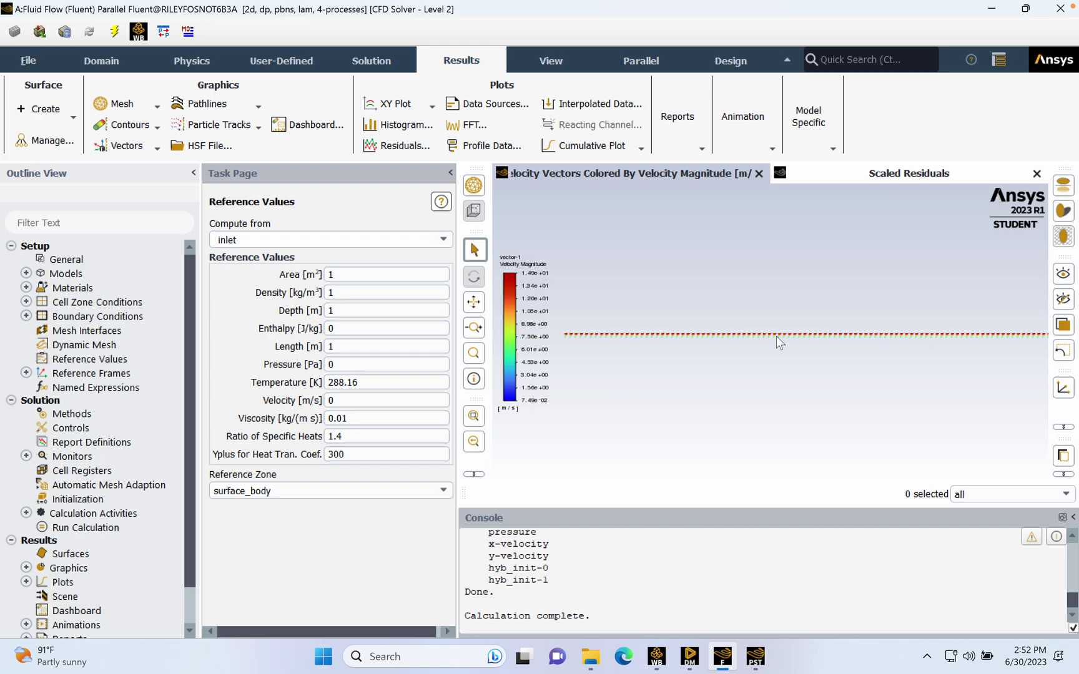
scroll(776, 337, "up", 5)
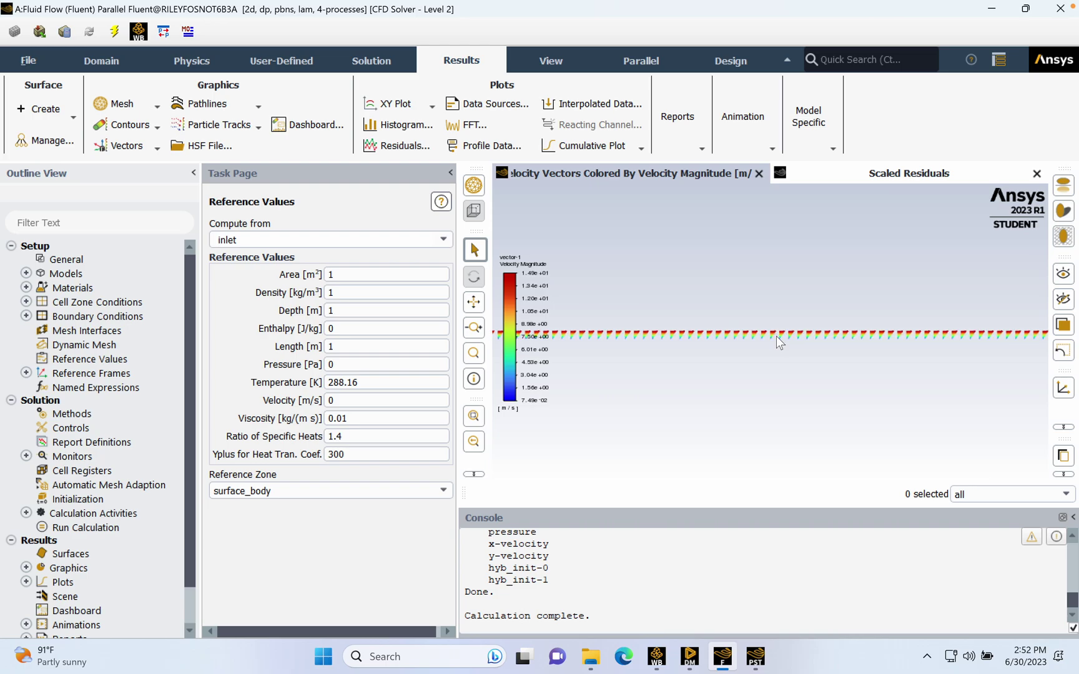
scroll(776, 337, "up", 5)
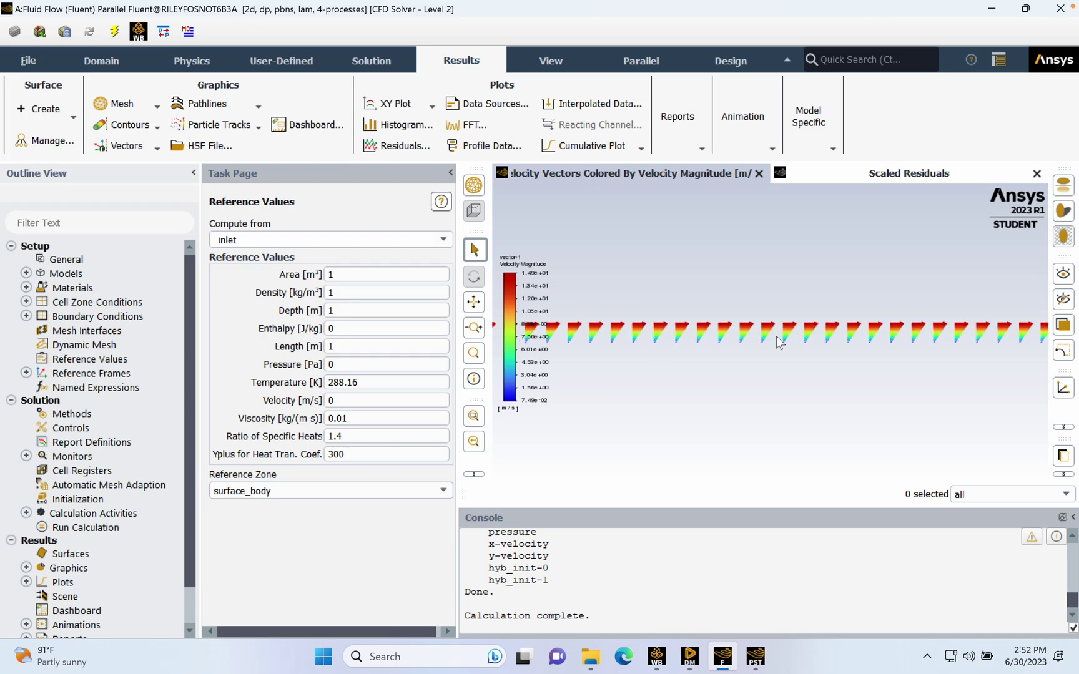
scroll(776, 337, "down", 5)
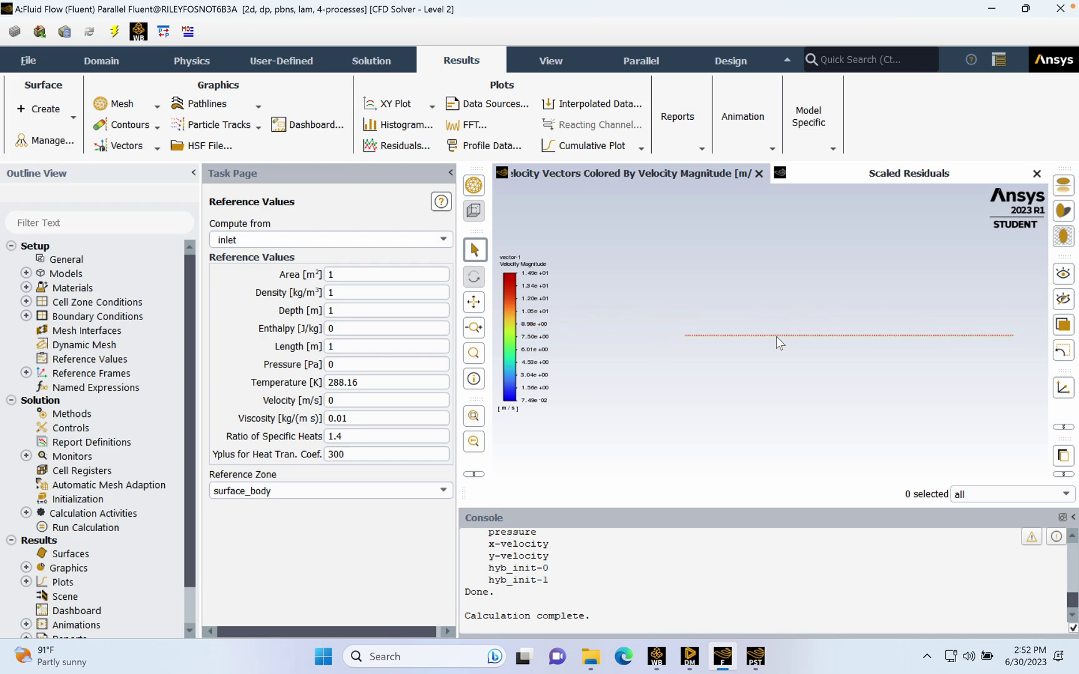
scroll(776, 337, "down", 3)
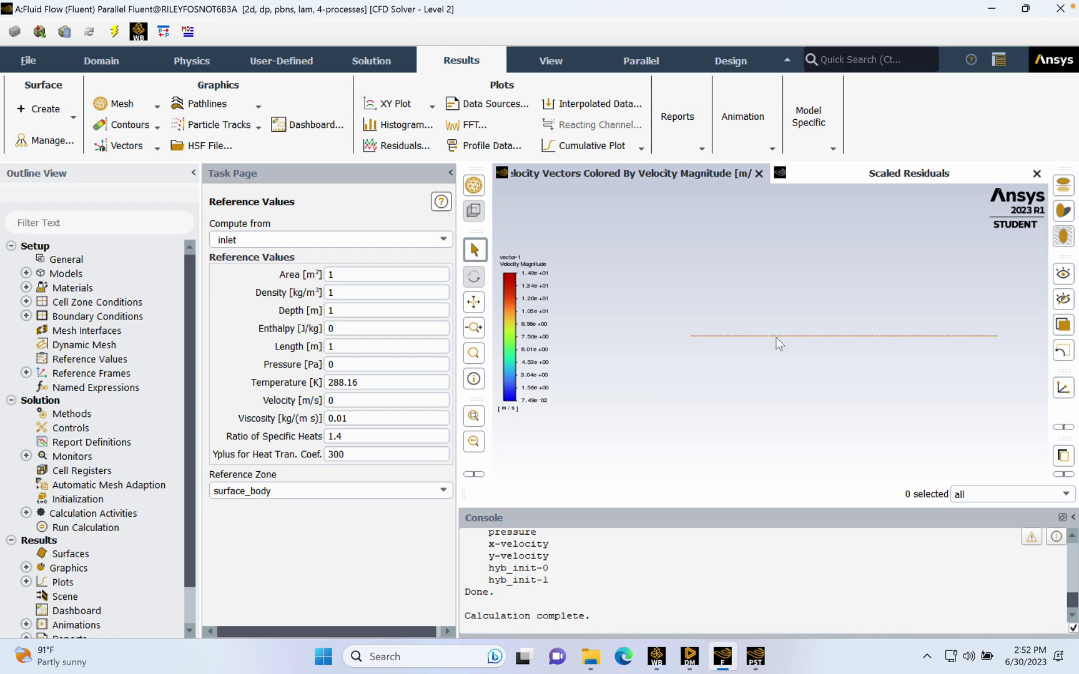
scroll(776, 337, "up", 1)
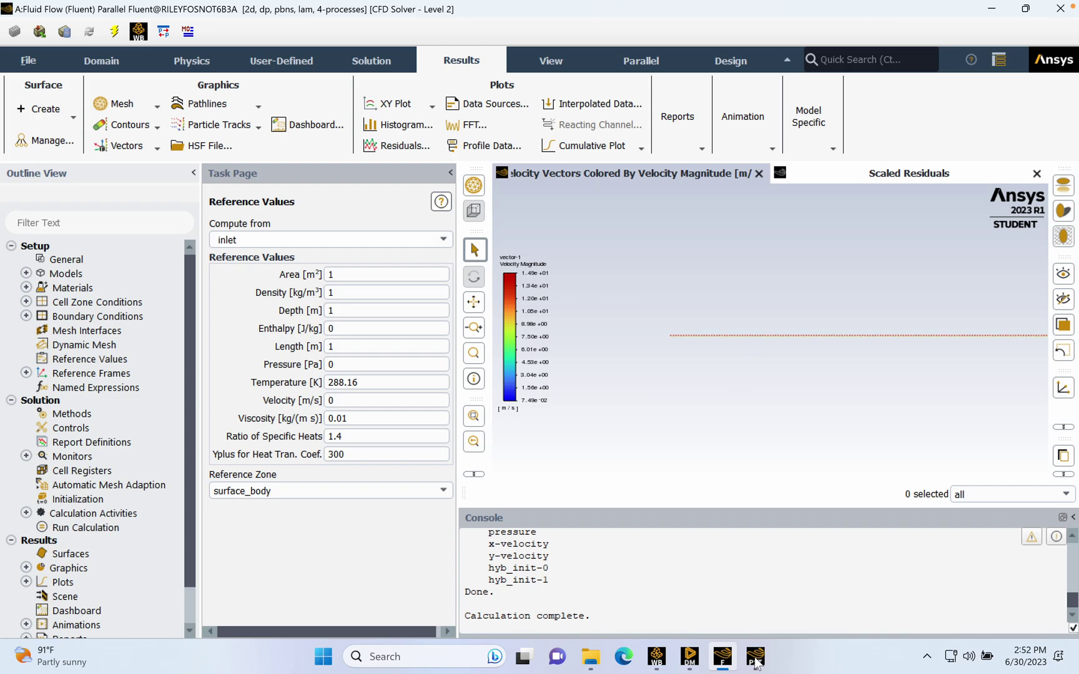
- Switch to Workbench, update the Results cell of the Fluid Flow (Fluent) system, and switch to CFD-Post
left_click(657, 657)
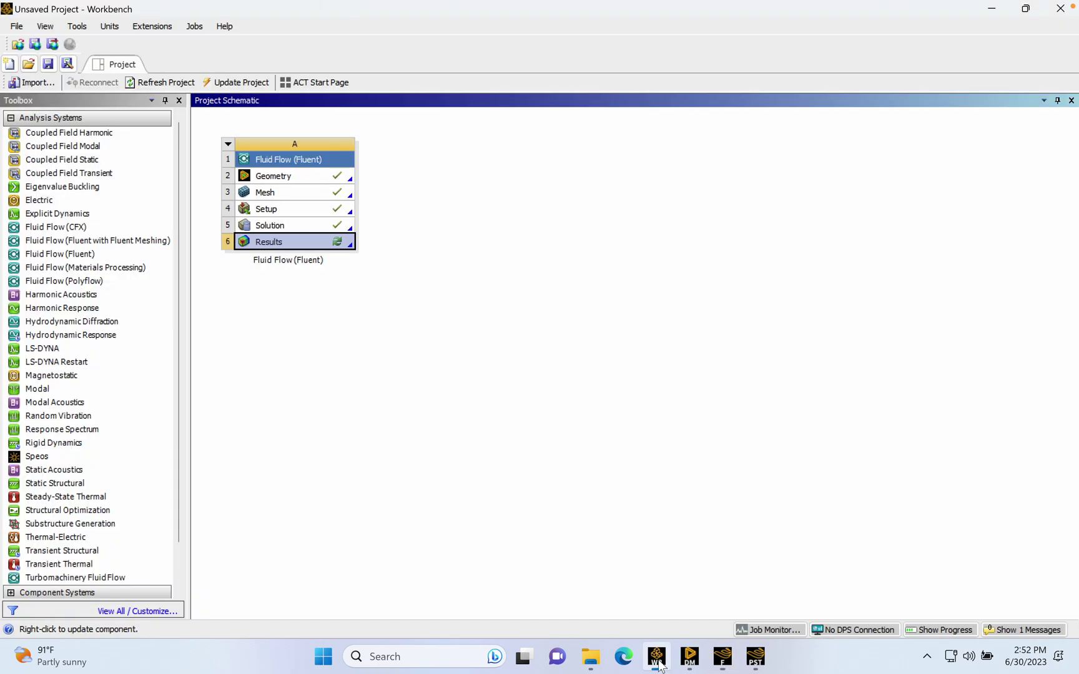
right_click(330, 253)
left_click(393, 334)
left_click(755, 658)
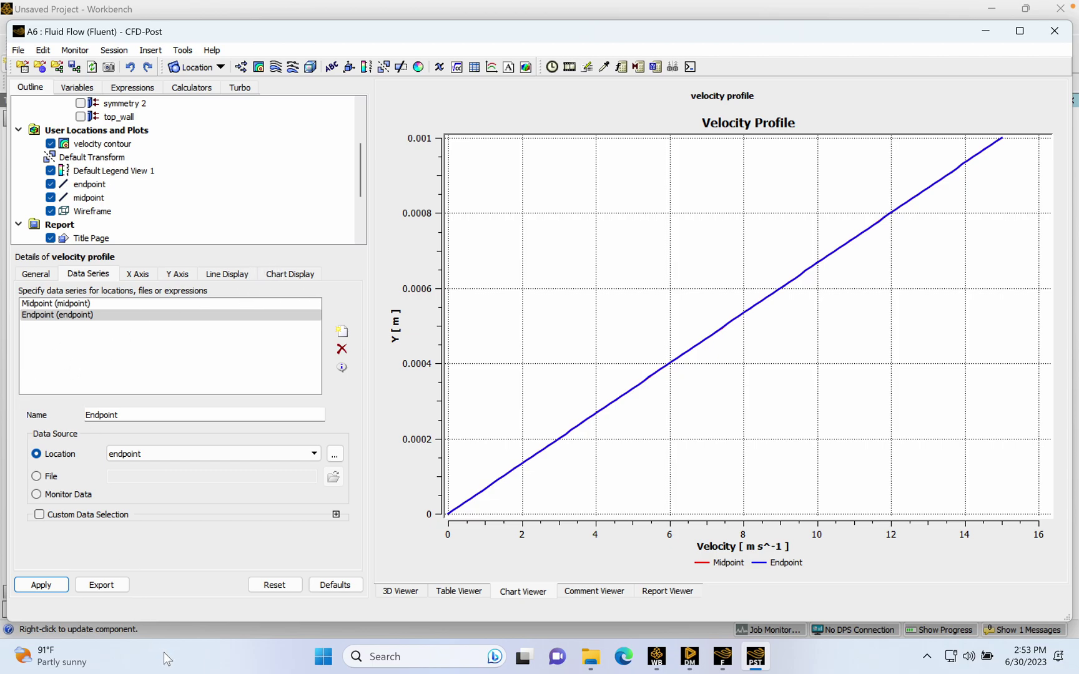
- Inspect the updated velocity contour near the channel's outlet end and the Velocity Profile chart for the midpoint and endpoint lines
left_click(402, 593)
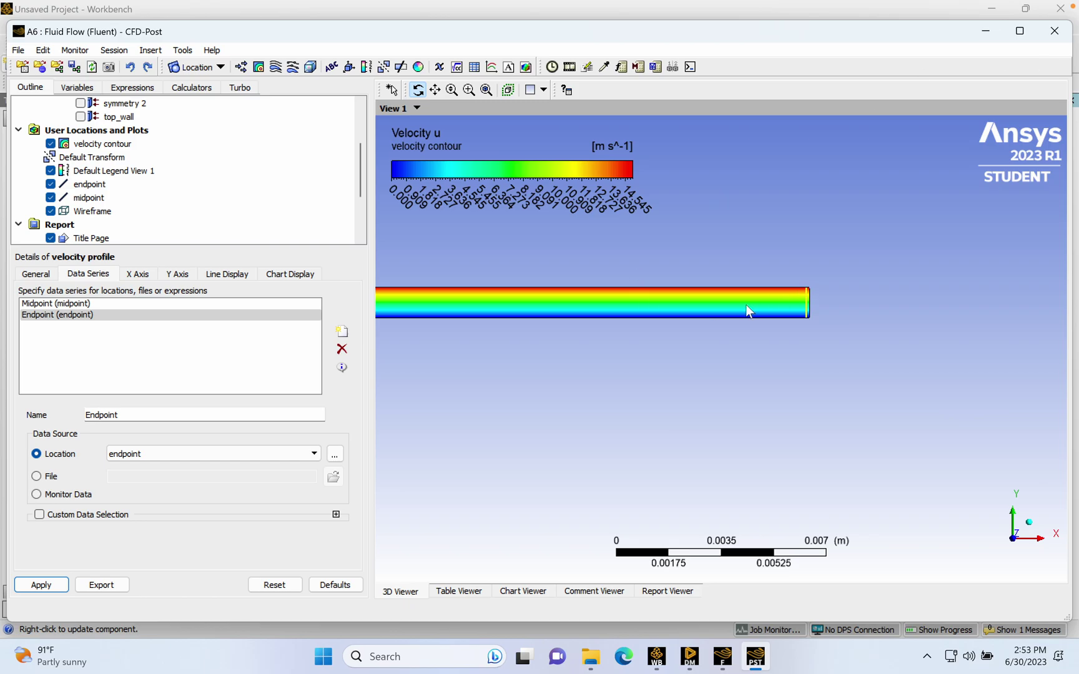
scroll(699, 303, "up", 3)
scroll(713, 252, "up", 3)
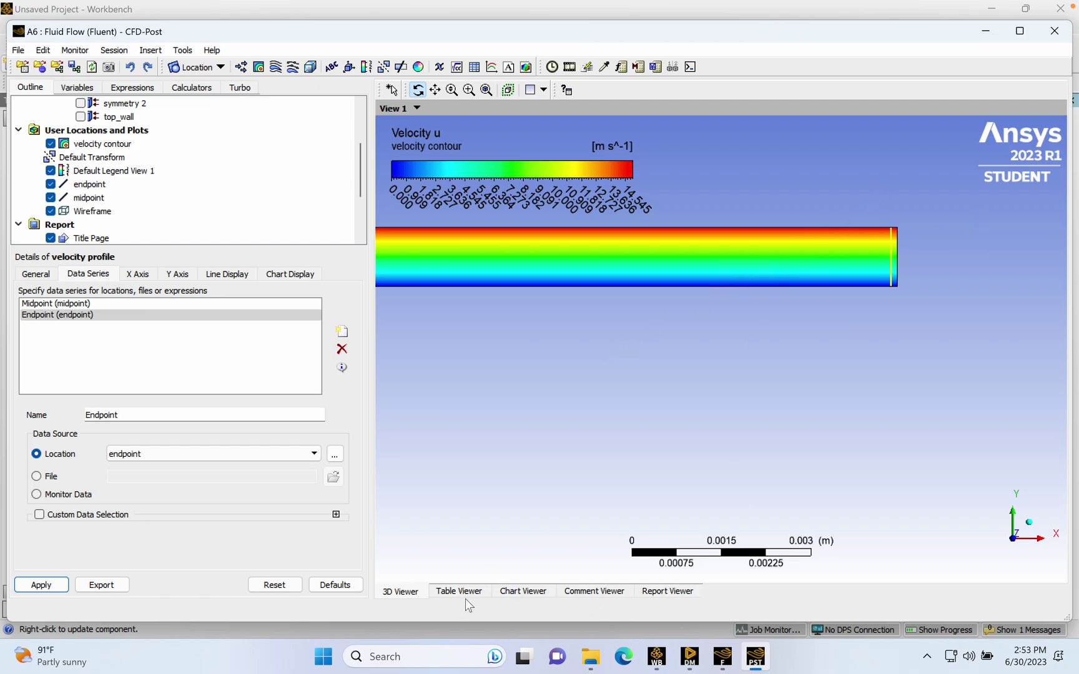
left_click(511, 593)
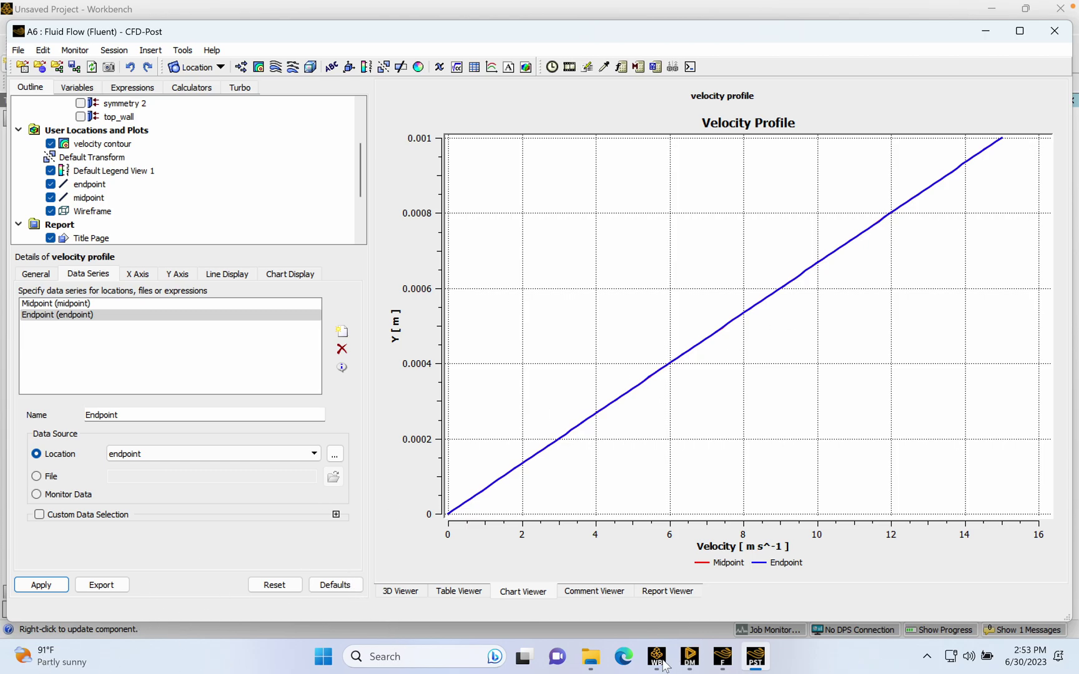
- Switch back to Fluent and set the constant viscosity of the fluid material air to 0.0001 kg/(m s)
left_click(726, 660)
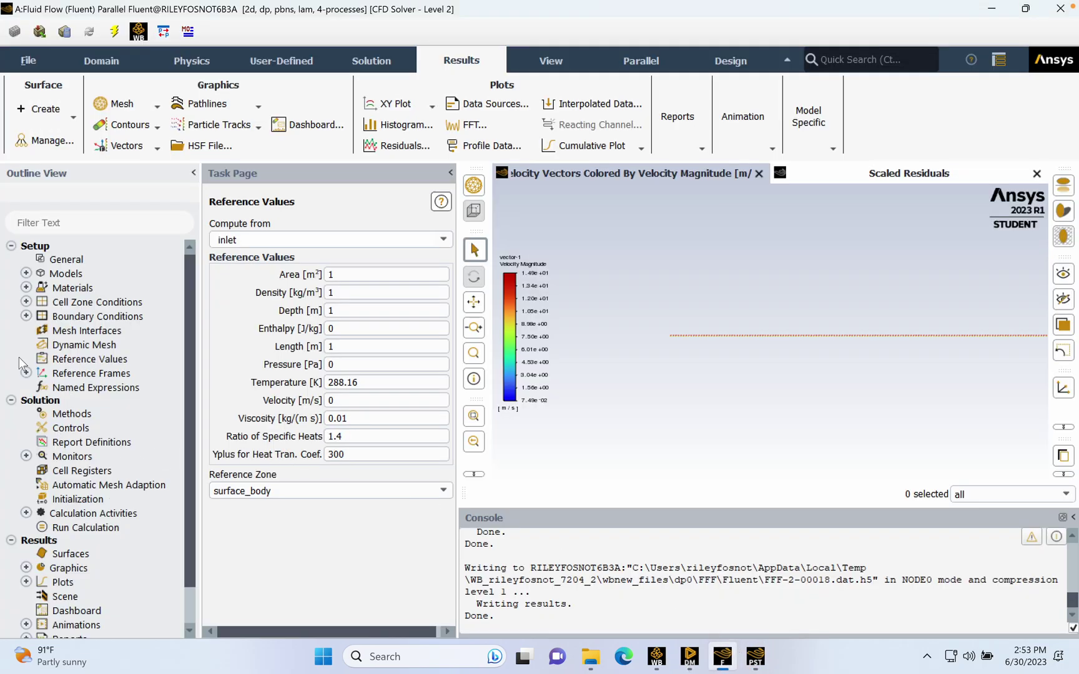
left_click(27, 287)
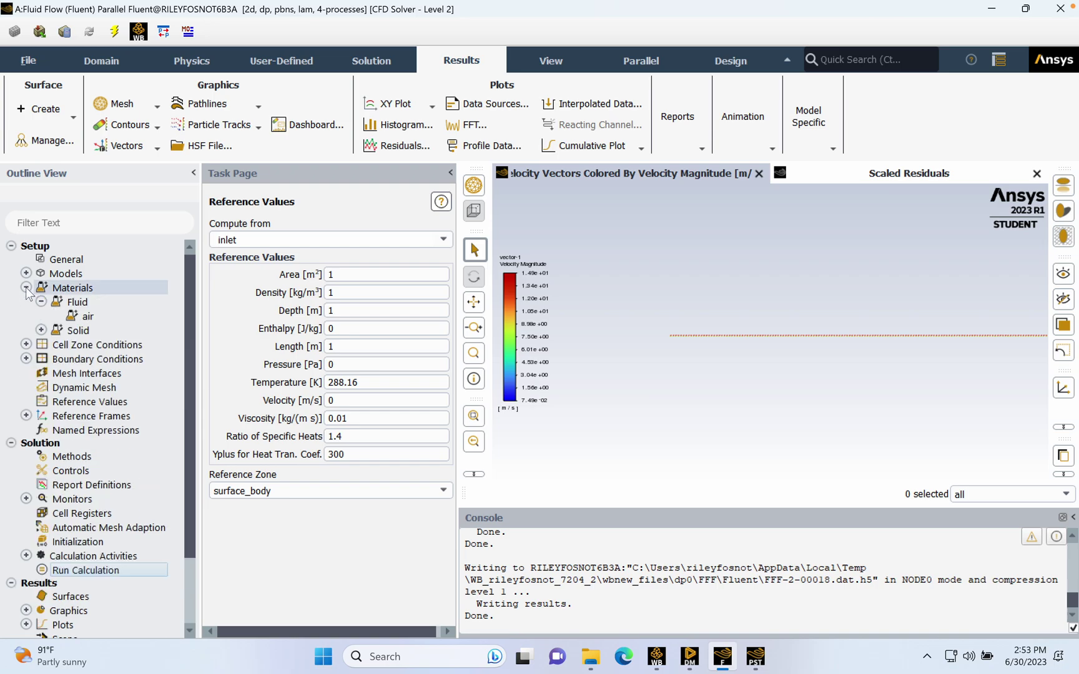
left_click(95, 318)
right_click(95, 324)
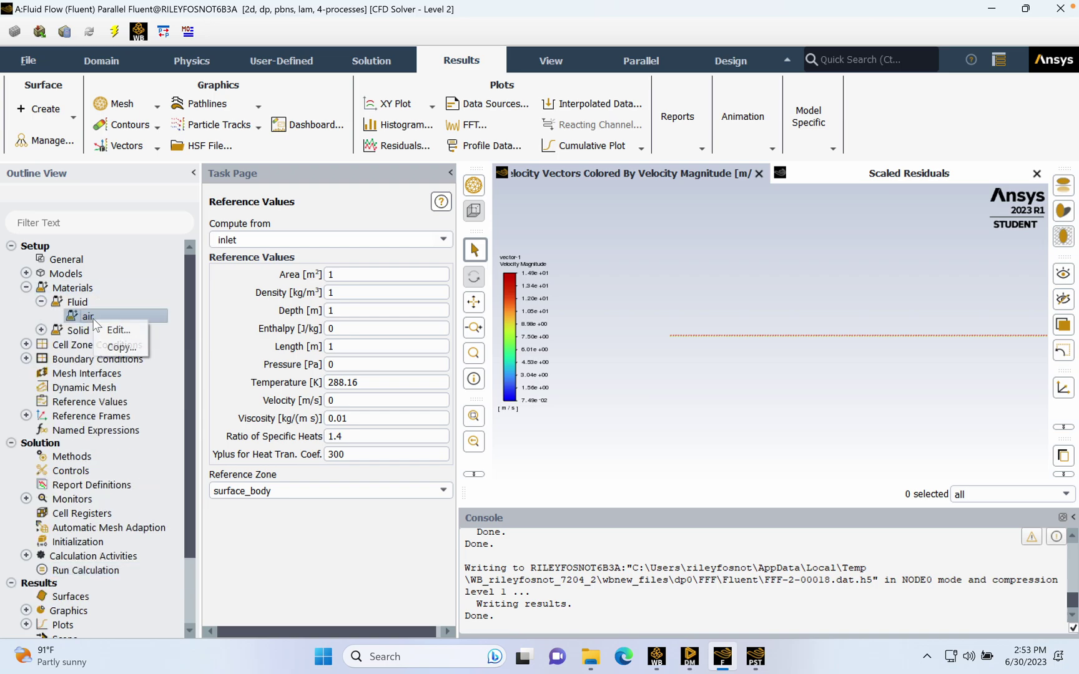
left_click(115, 328)
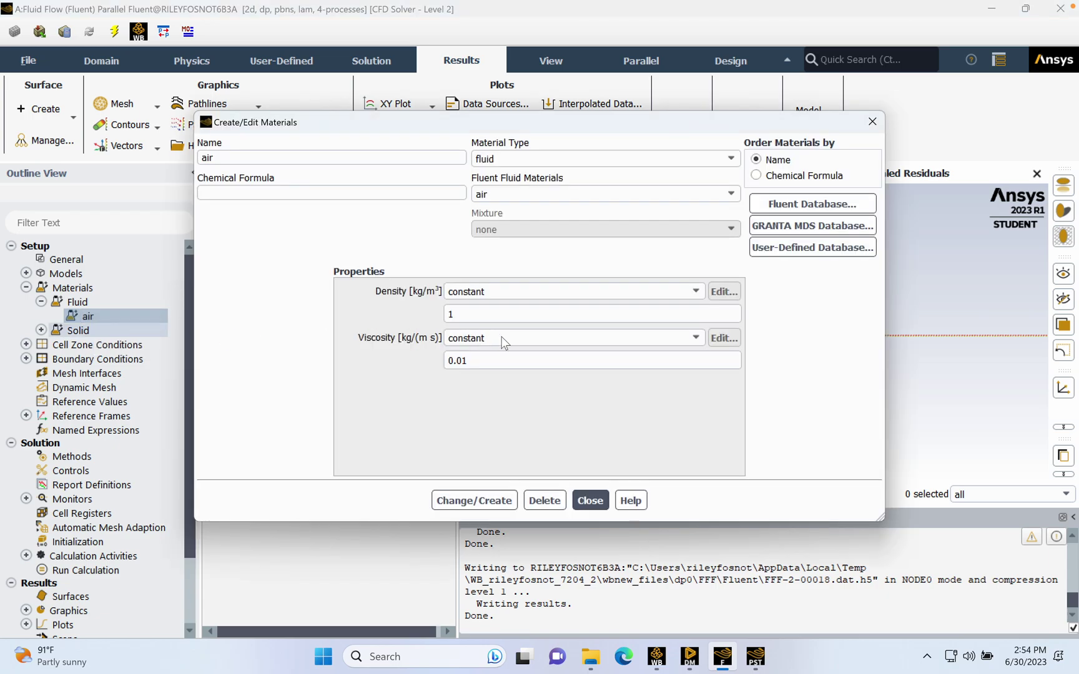
left_click(485, 362)
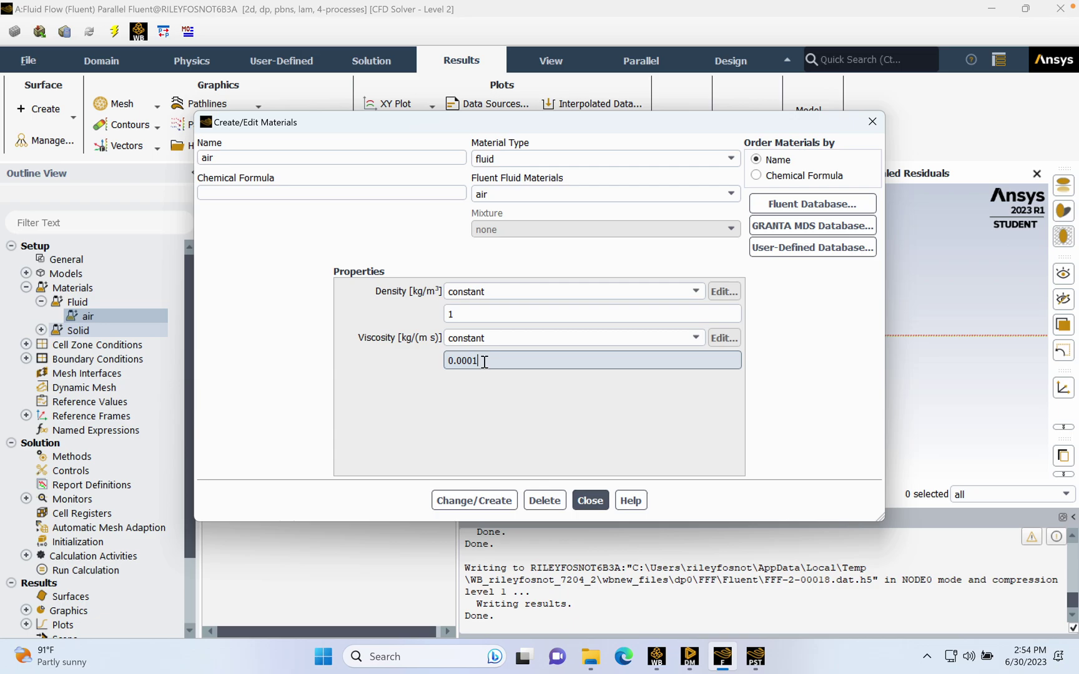
left_click(470, 500)
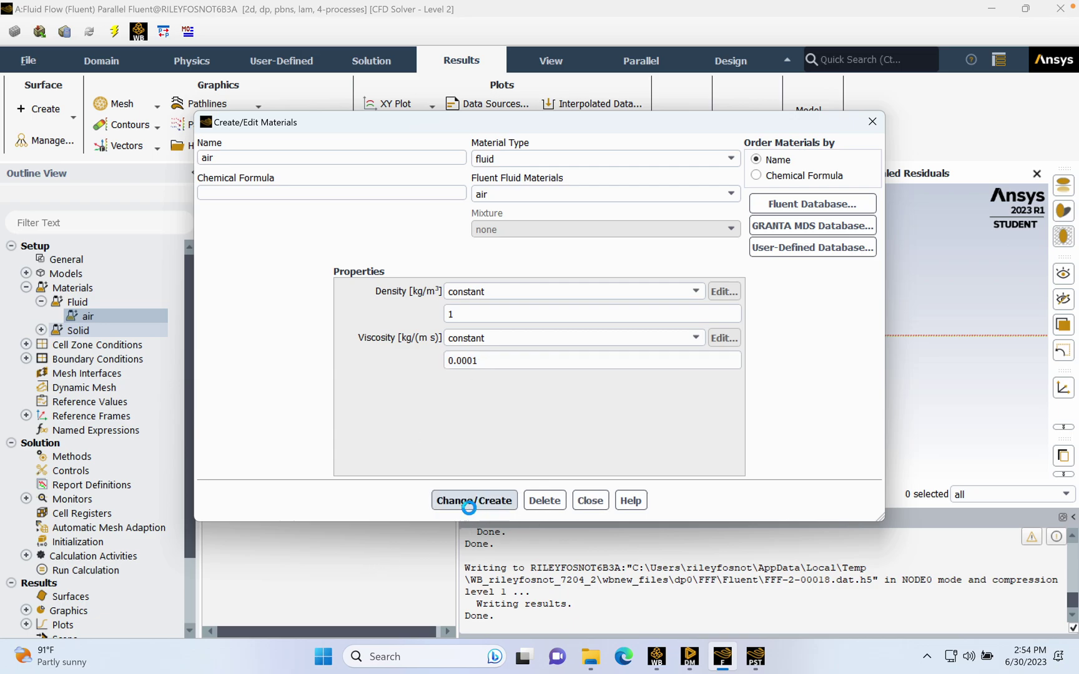
left_click(596, 505)
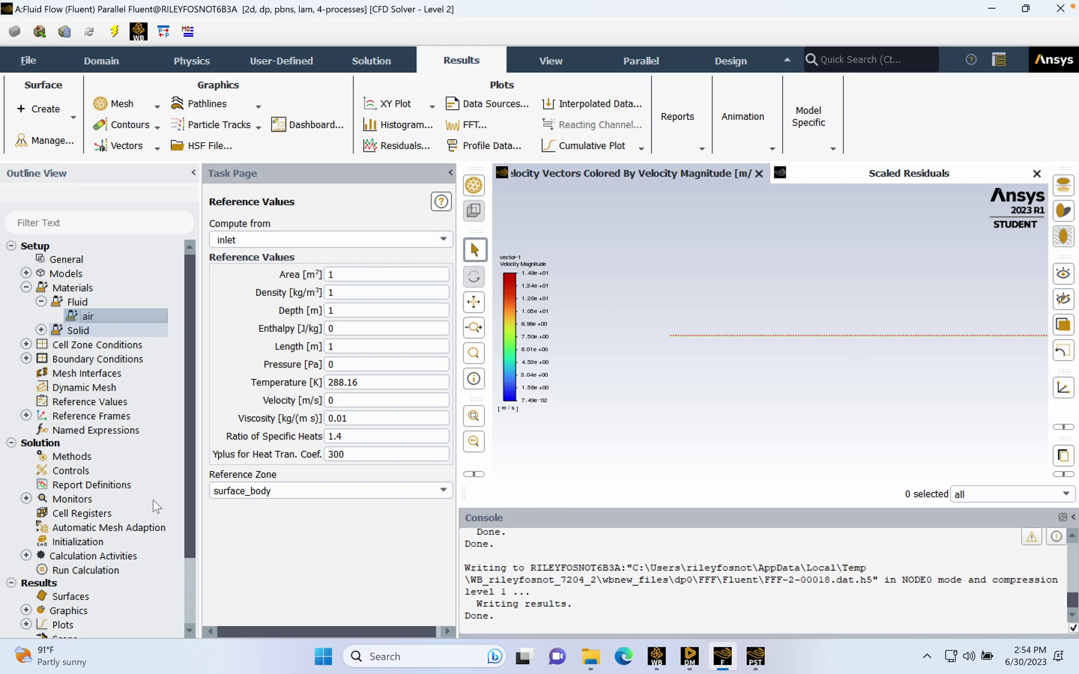
- Change the inlet zone's boundary type to velocity-inlet with a velocity magnitude of 15 m/s and apply it
left_click(26, 360)
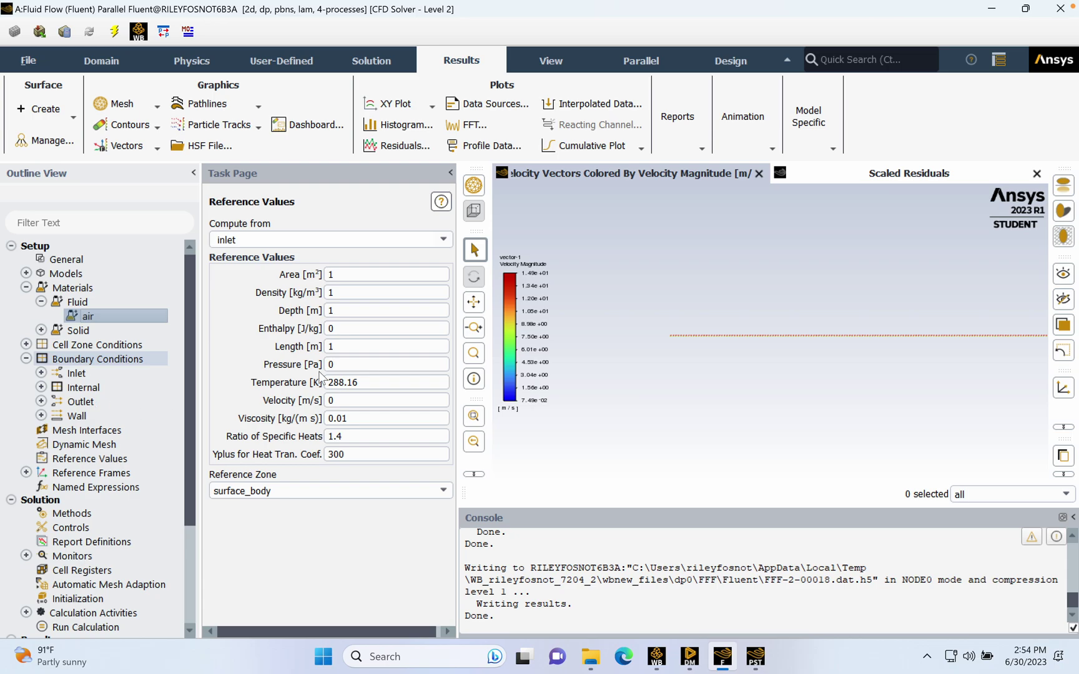
double_click(138, 362)
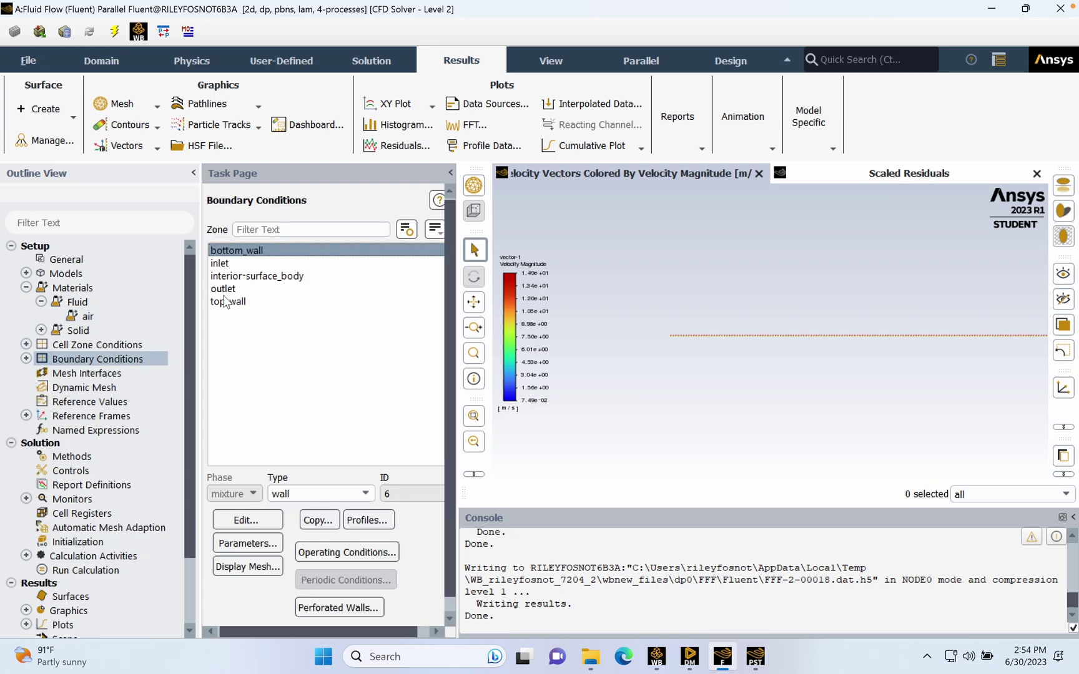
left_click(220, 263)
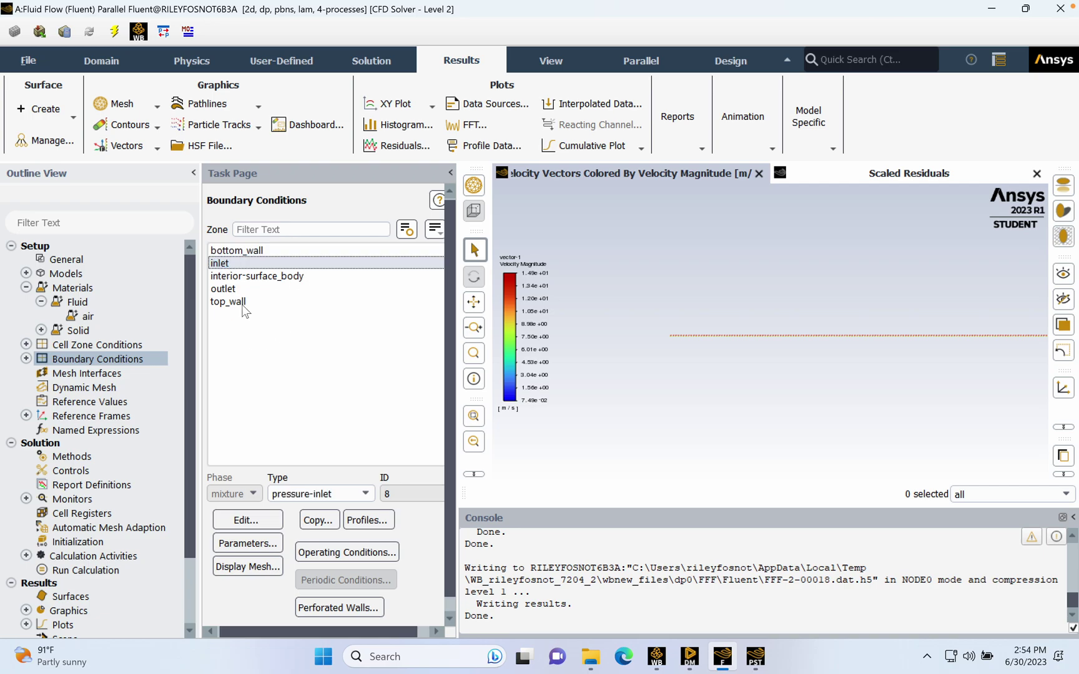
left_click(332, 497)
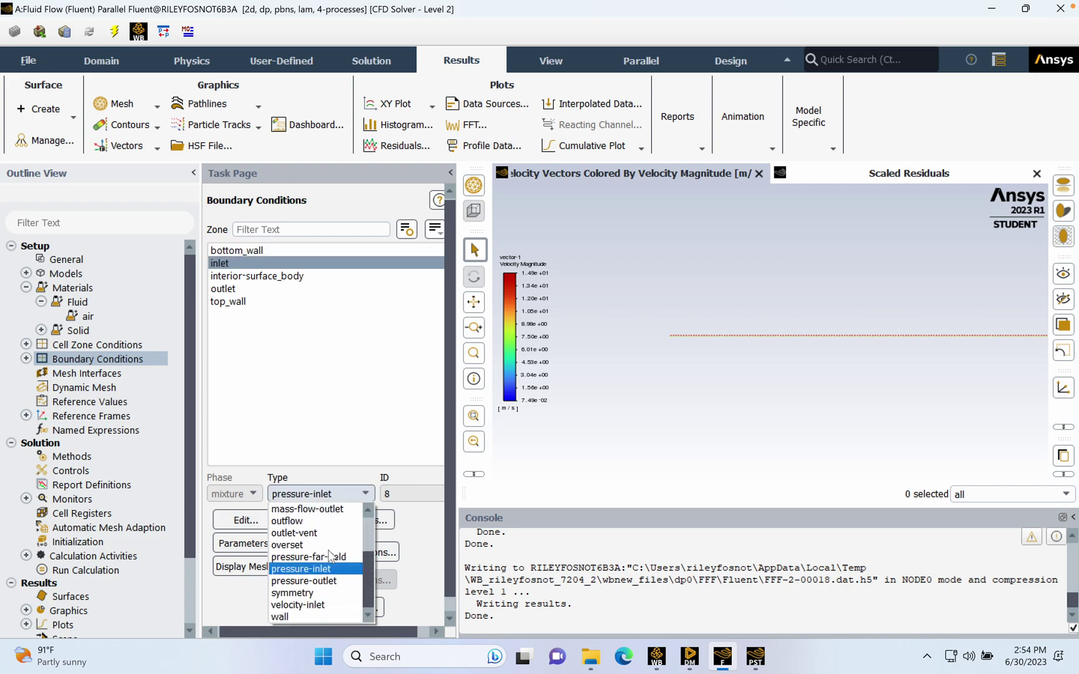
left_click(309, 607)
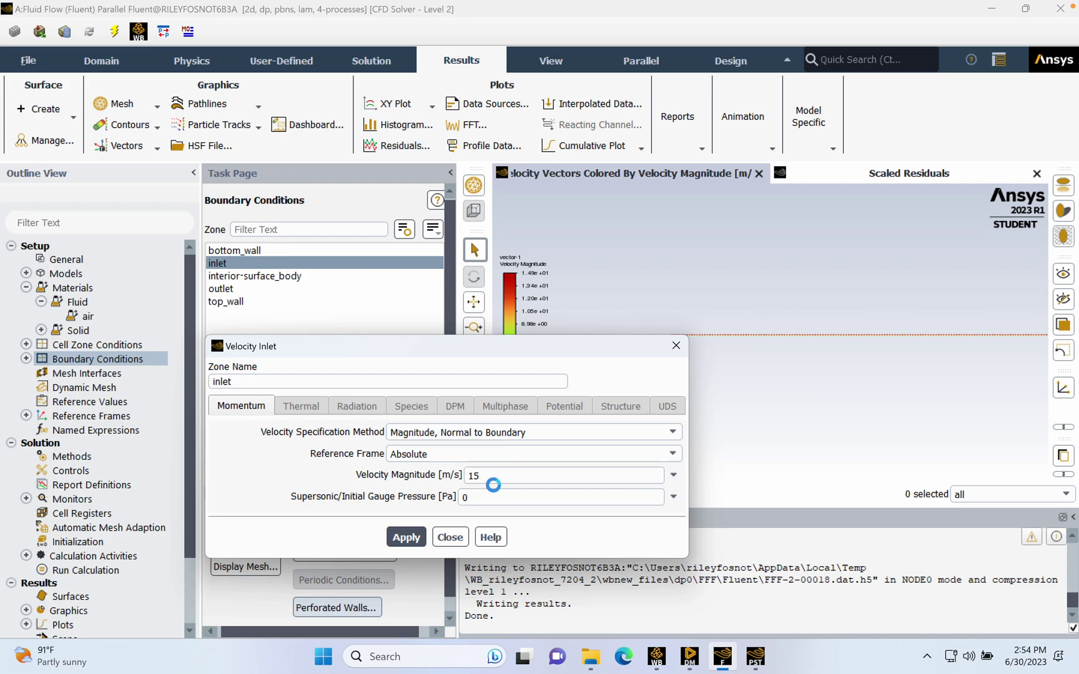
left_click(415, 541)
left_click(450, 538)
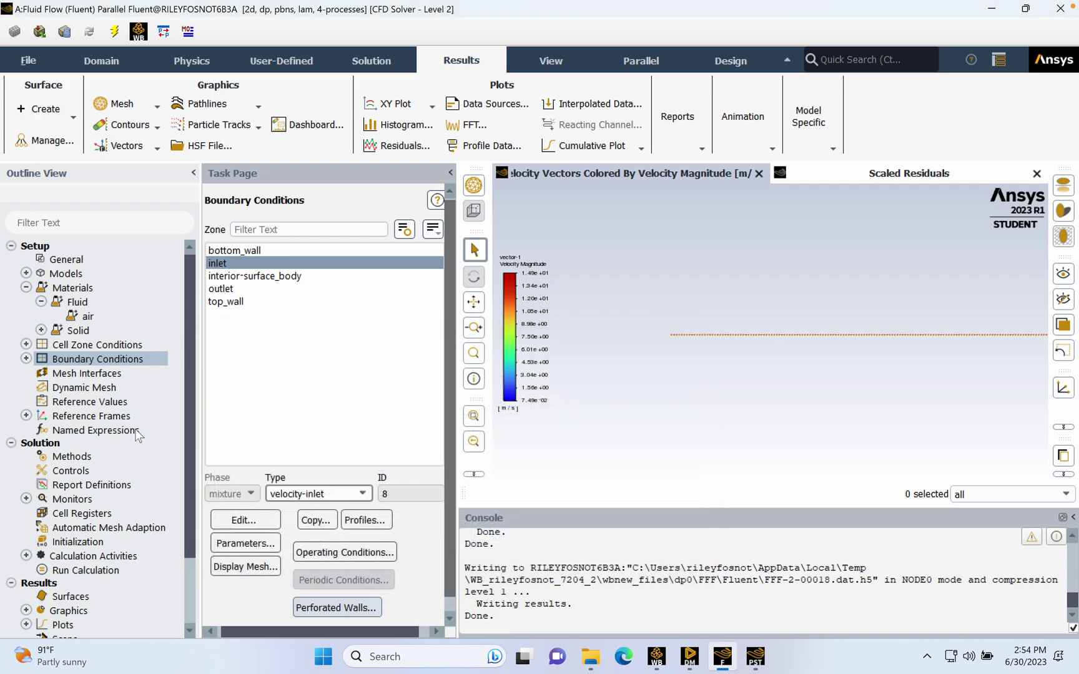
- Recompute the reference values from the inlet zone
left_click(86, 401)
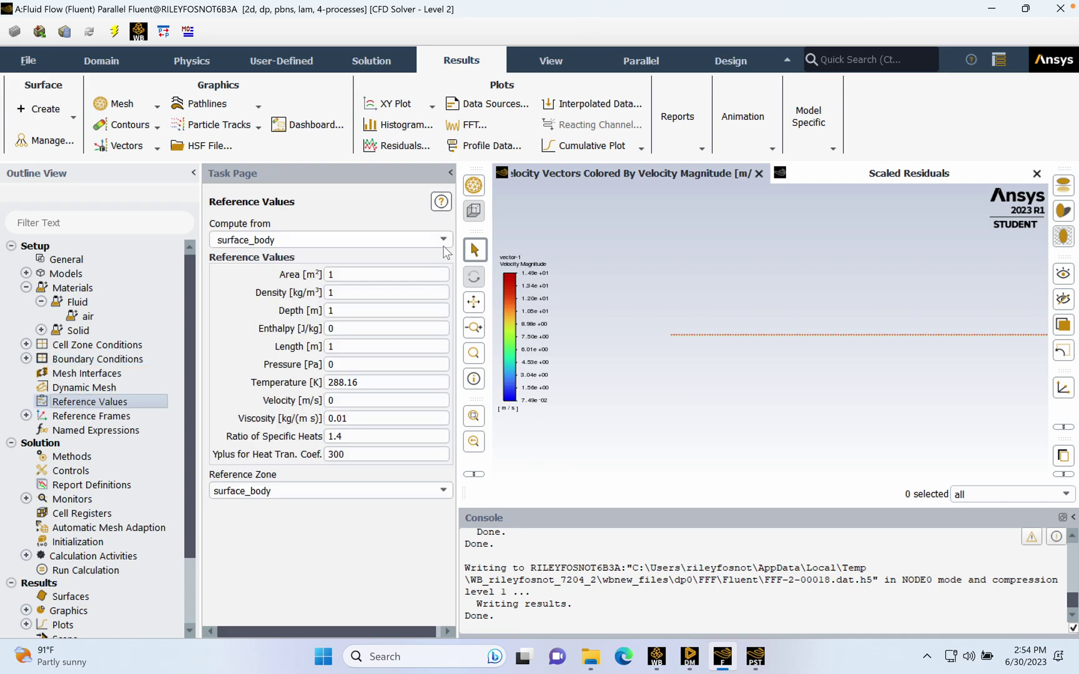
left_click(443, 240)
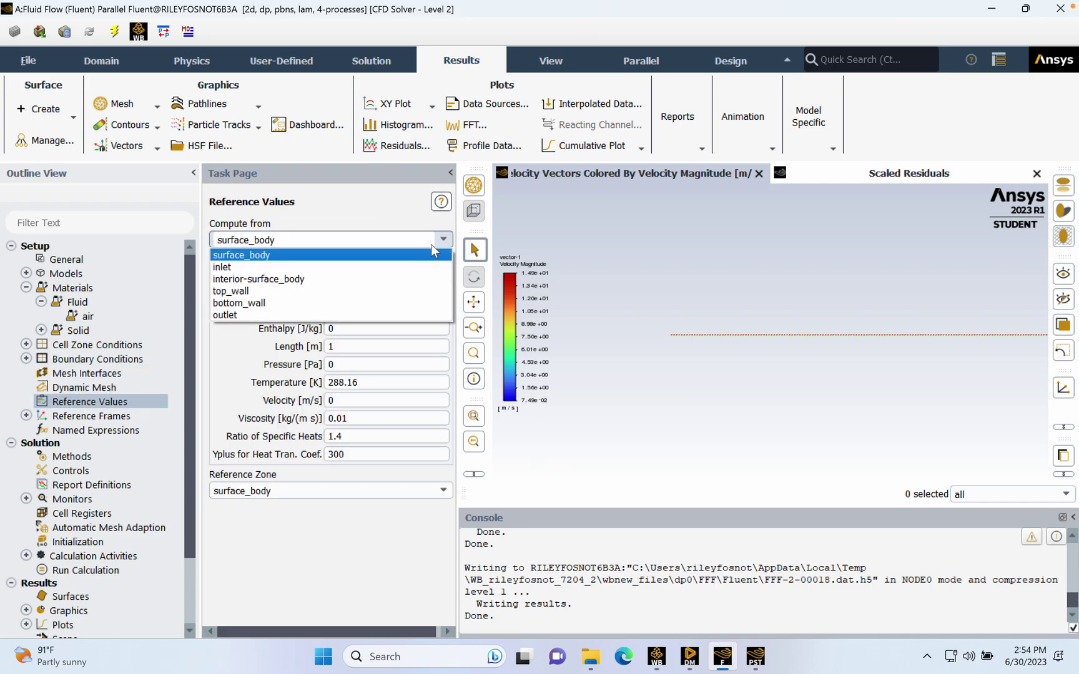
left_click(224, 267)
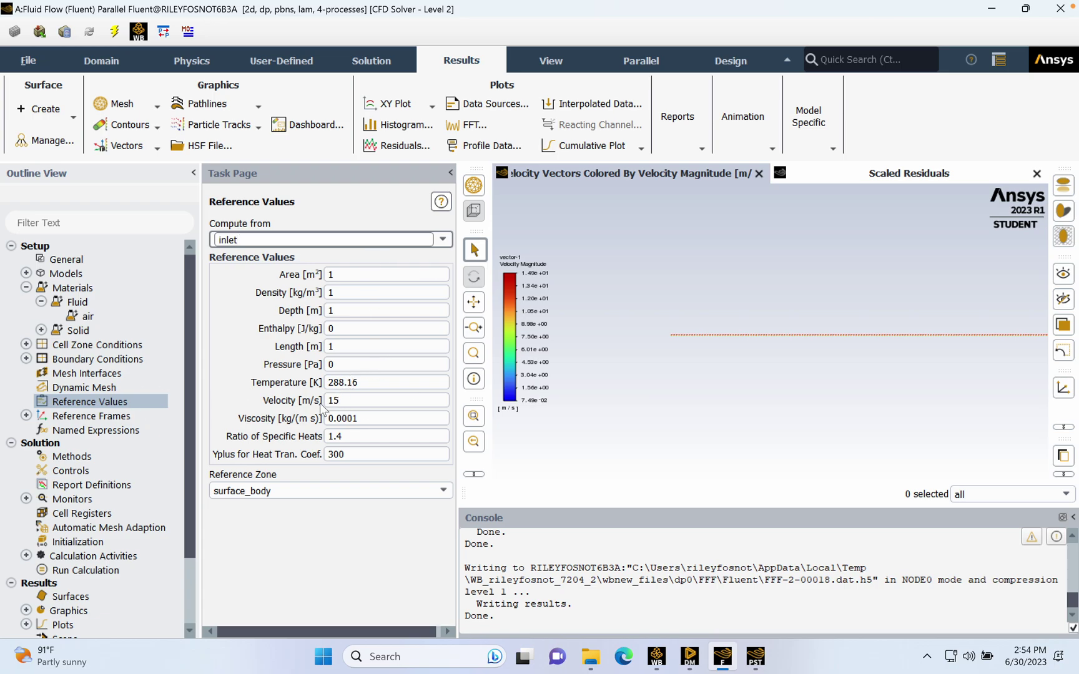
- Run the solver calculation with the updated viscosity and inlet conditions, and dismiss the notice once it finishes
right_click(103, 570)
left_click(157, 485)
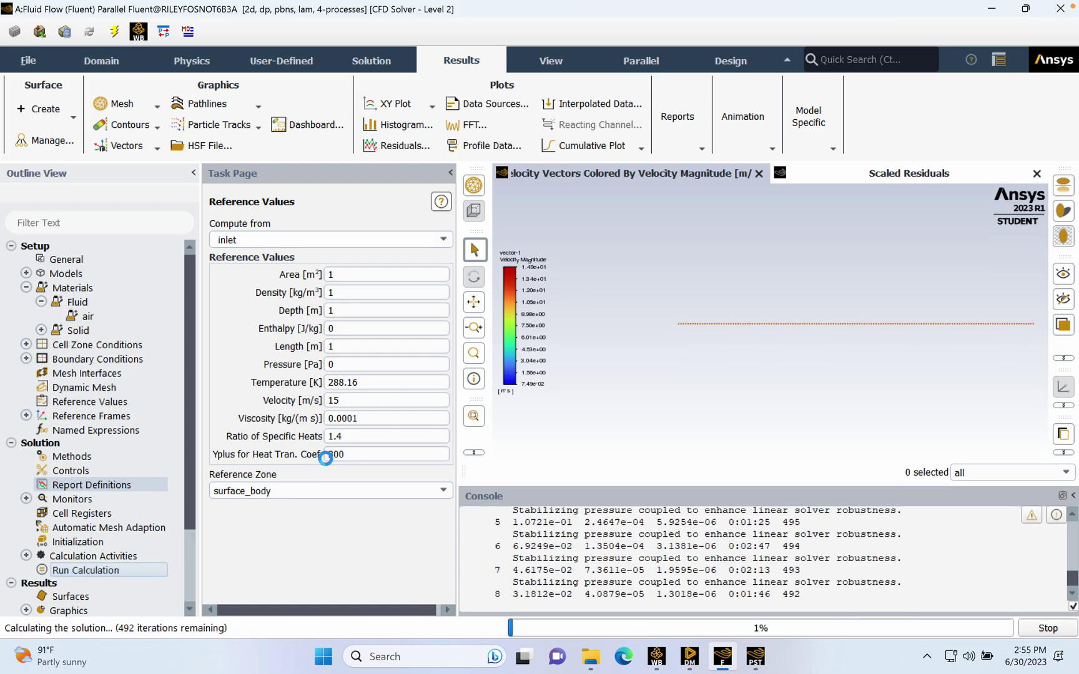
left_click(880, 178)
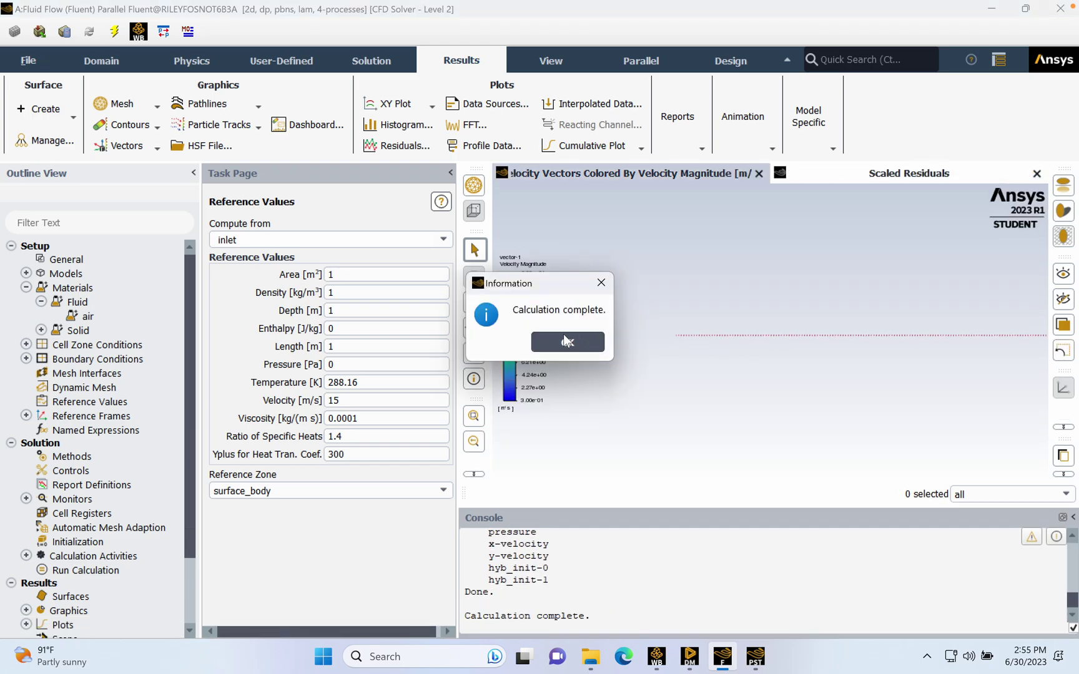
left_click(565, 343)
- Examine the velocity vectors along the channel and probe the velocity magnitude near the channel's start
mouse_move(512, 260)
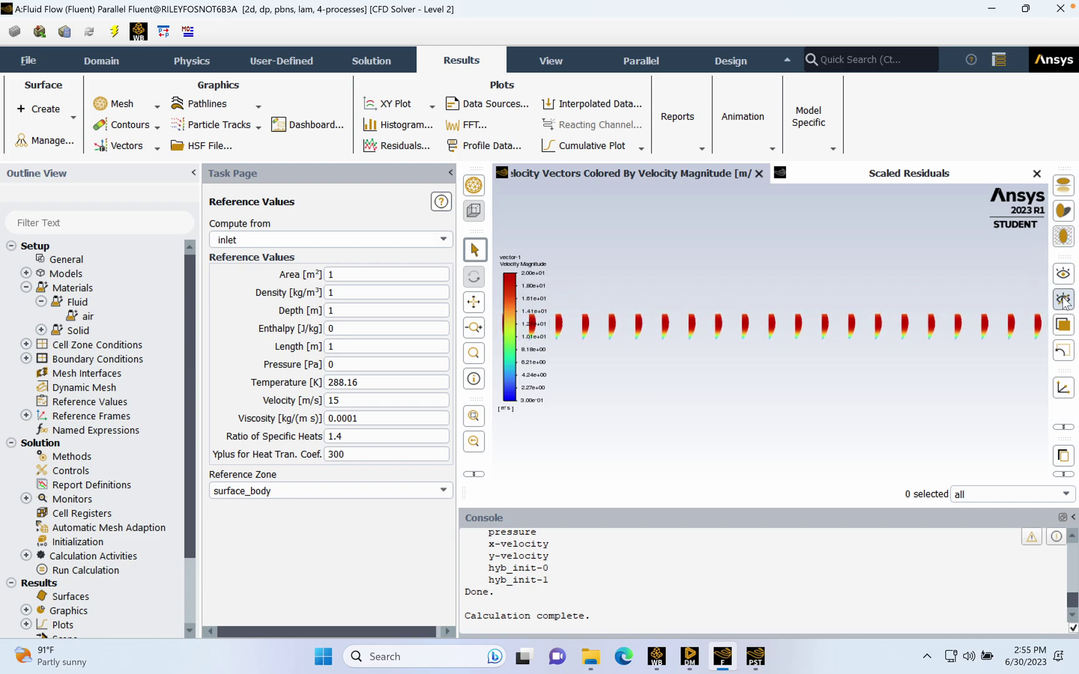
left_click(1064, 276)
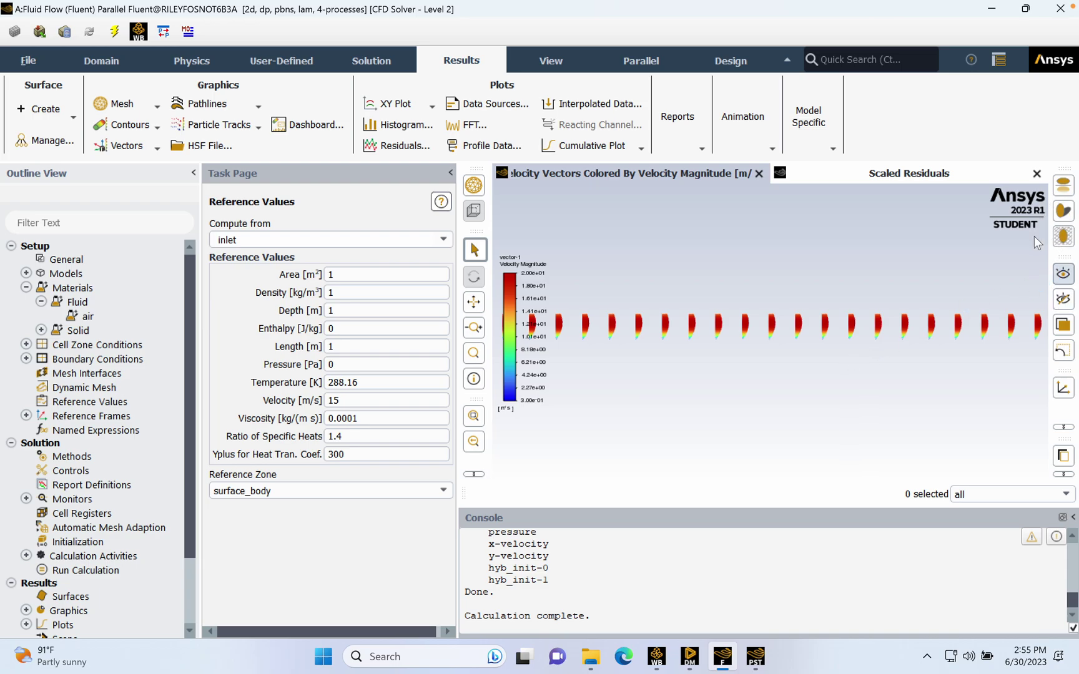
left_click(758, 284)
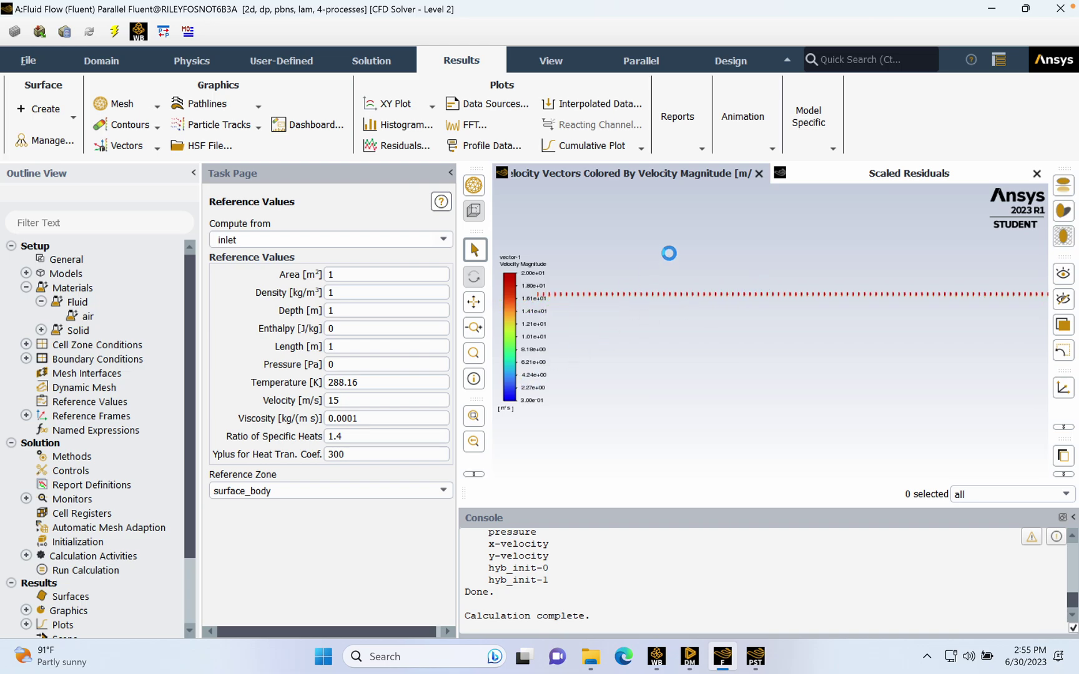
scroll(602, 273, "up", 2)
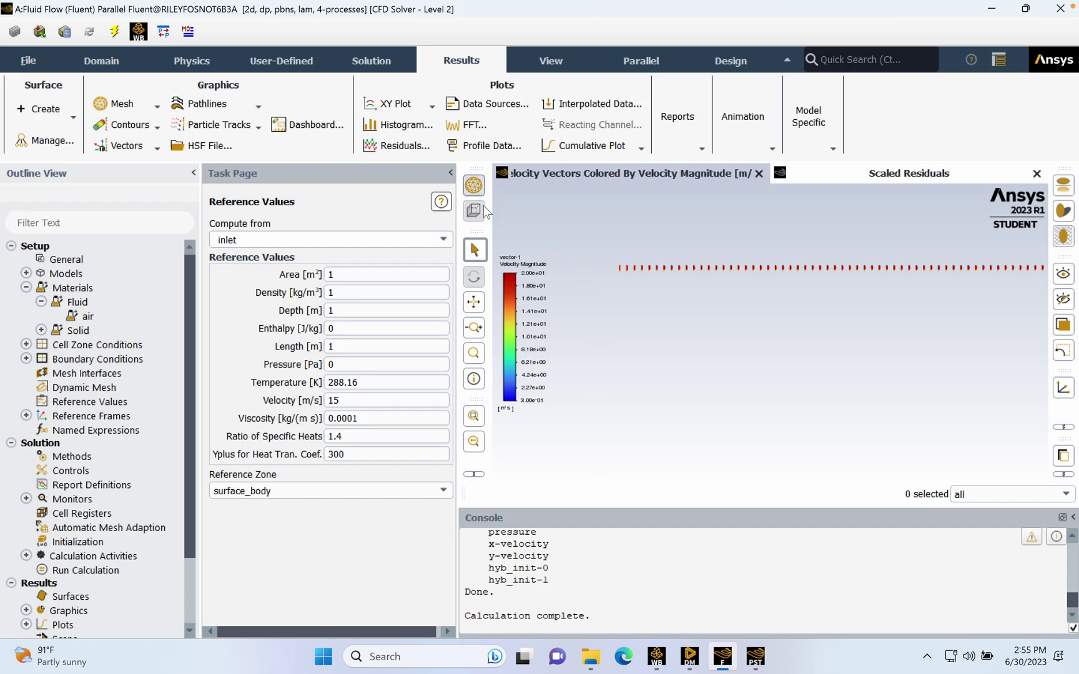
left_click(472, 387)
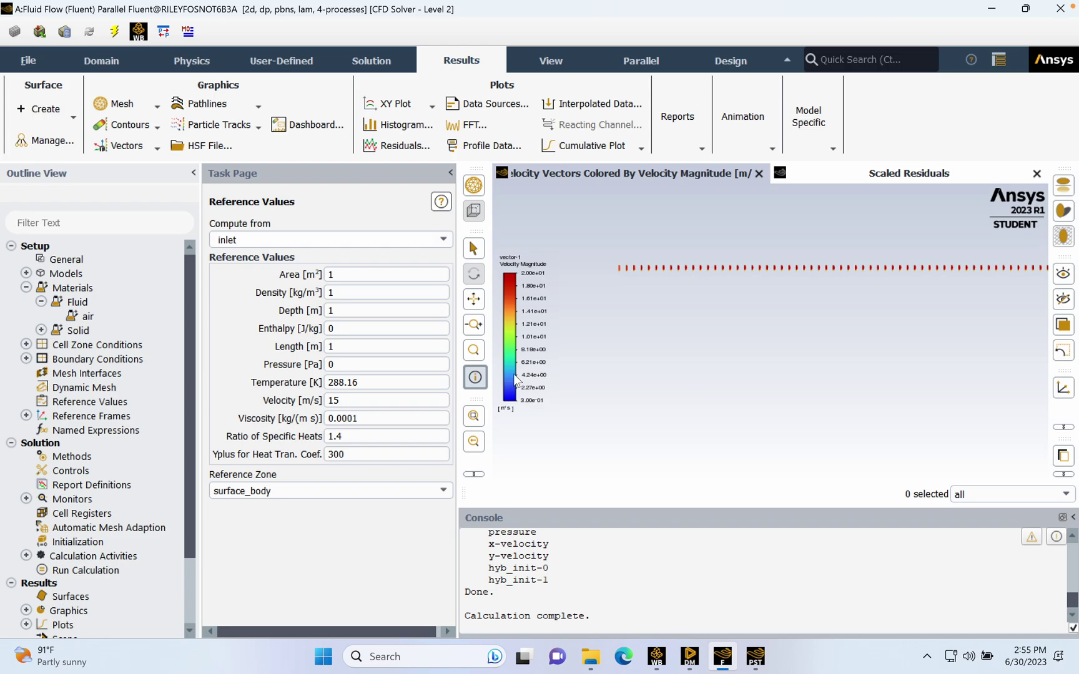
left_click(666, 269)
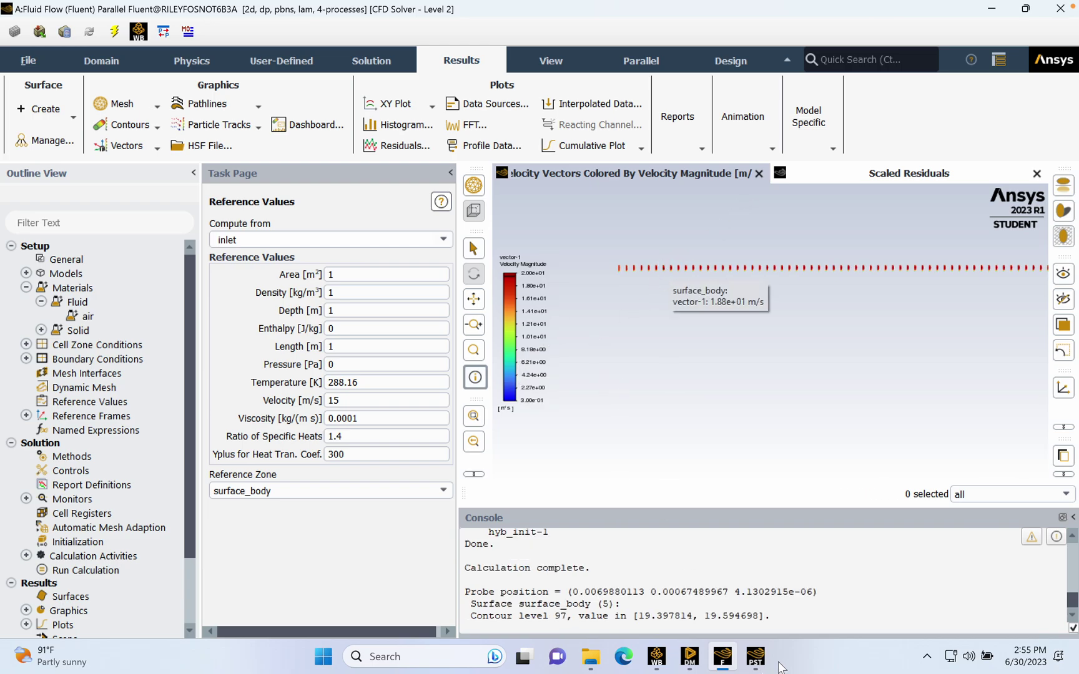
- Switch to Workbench and update the Results component of the Fluid Flow (Fluent) system
left_click(657, 657)
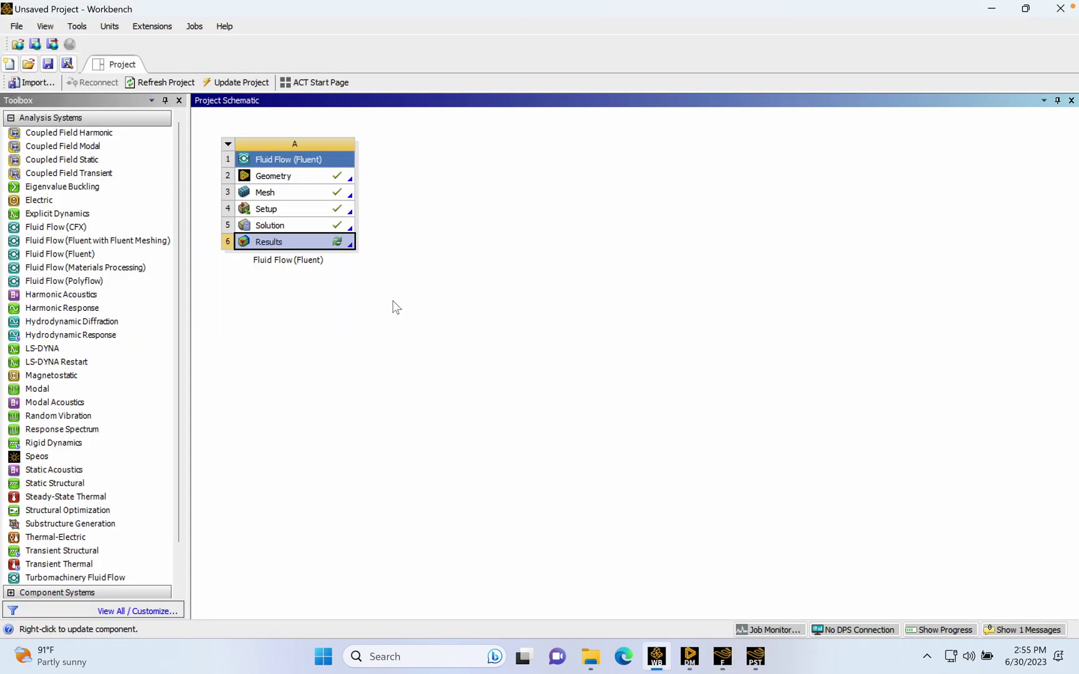
right_click(309, 245)
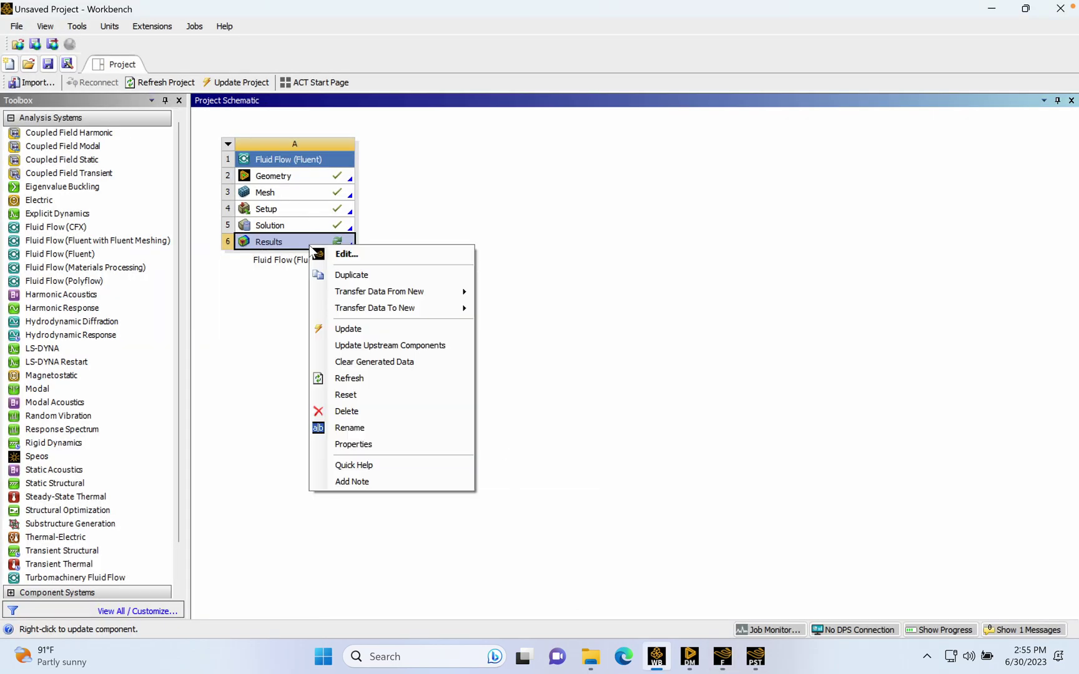
left_click(348, 328)
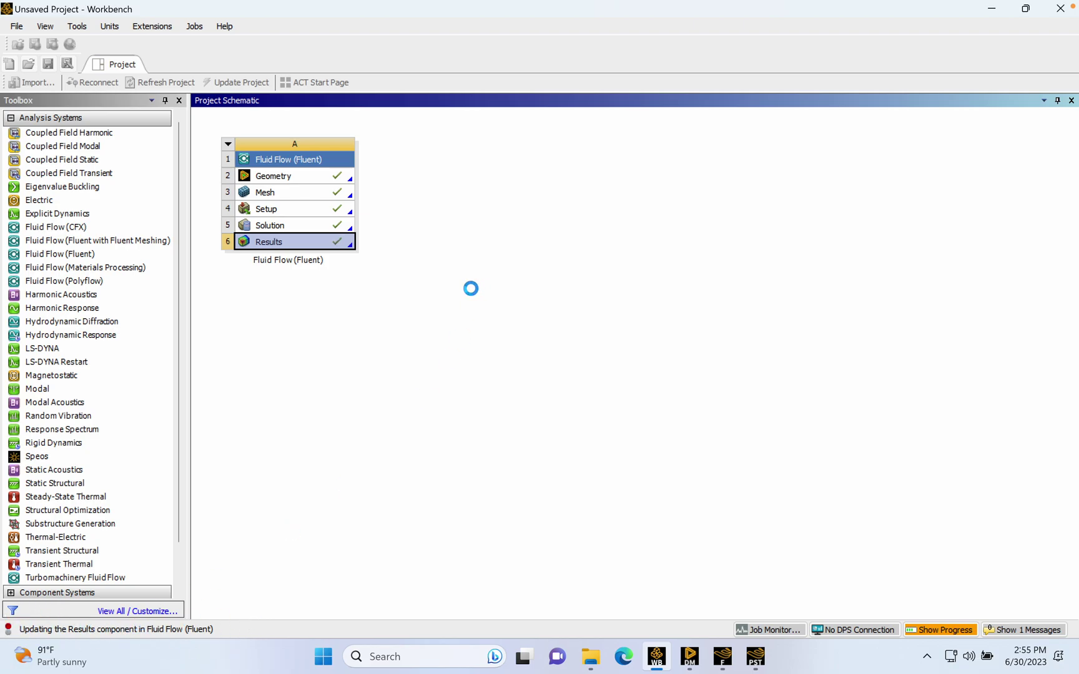
- Switch to CFD-Post and insert a line location named inletmeas
left_click(746, 666)
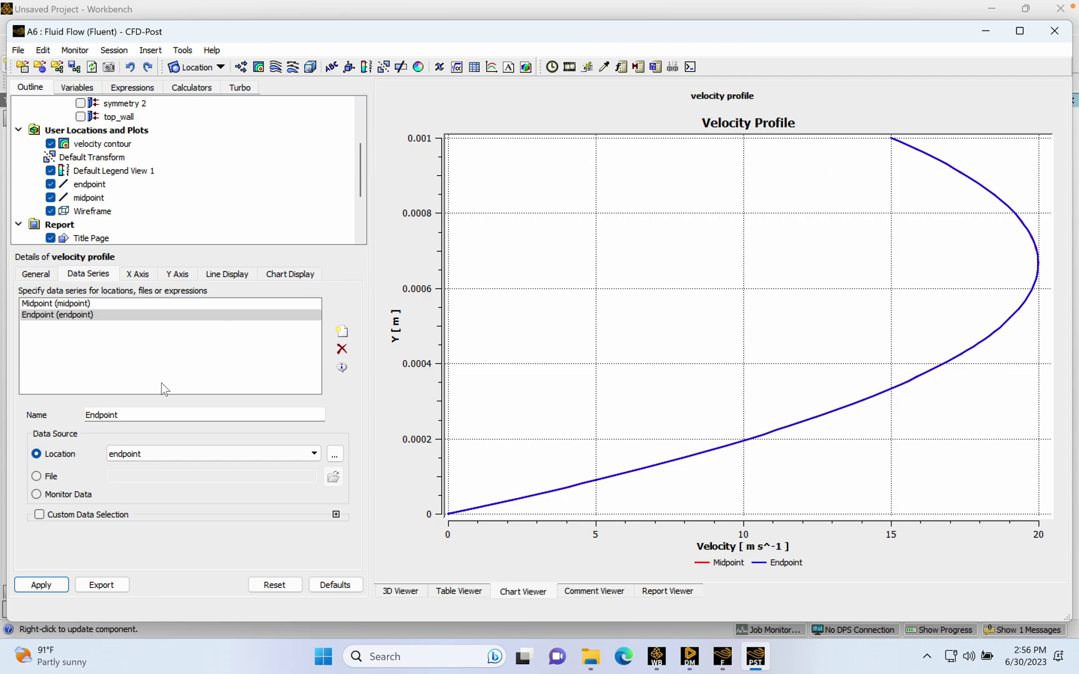
left_click(388, 592)
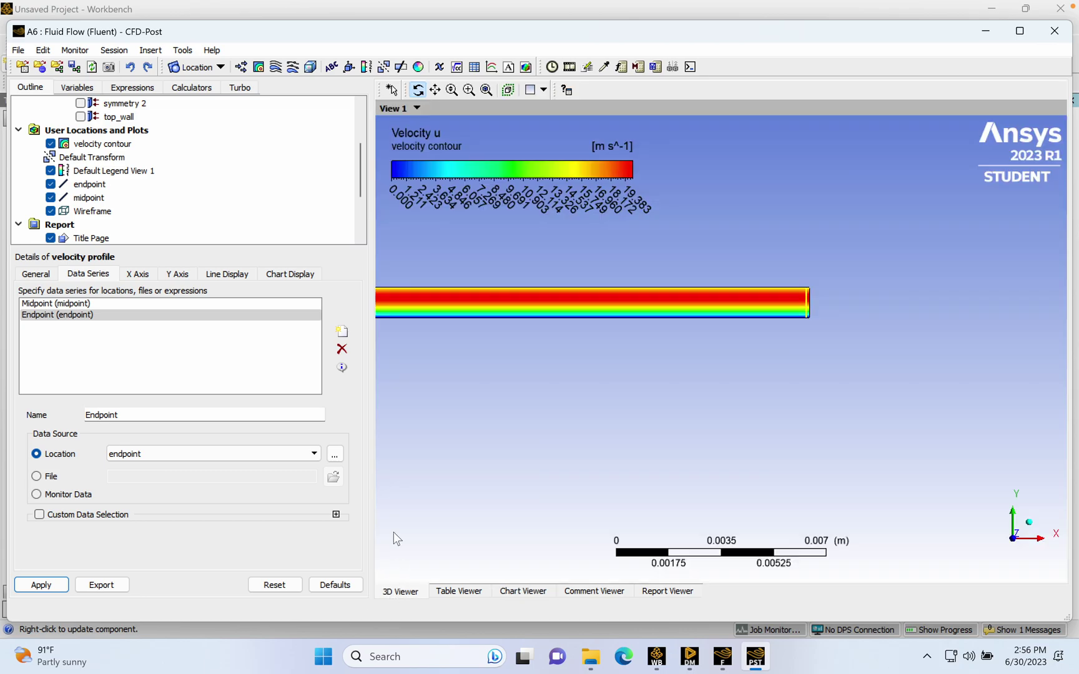
left_click(187, 67)
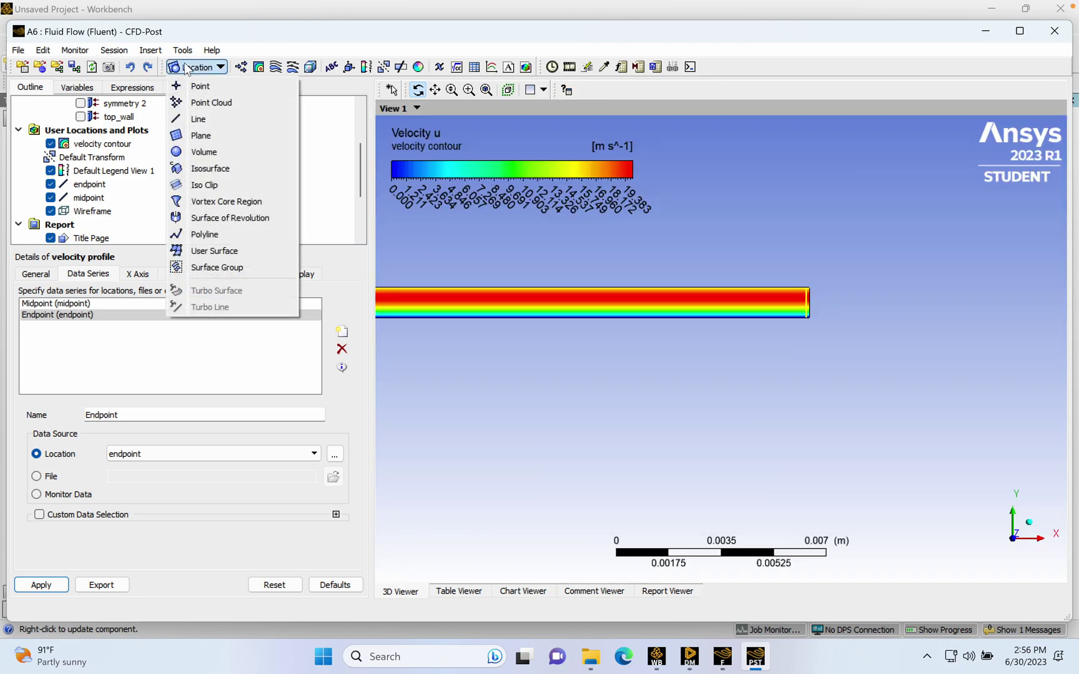
left_click(219, 121)
type("inlet")
key("Return")
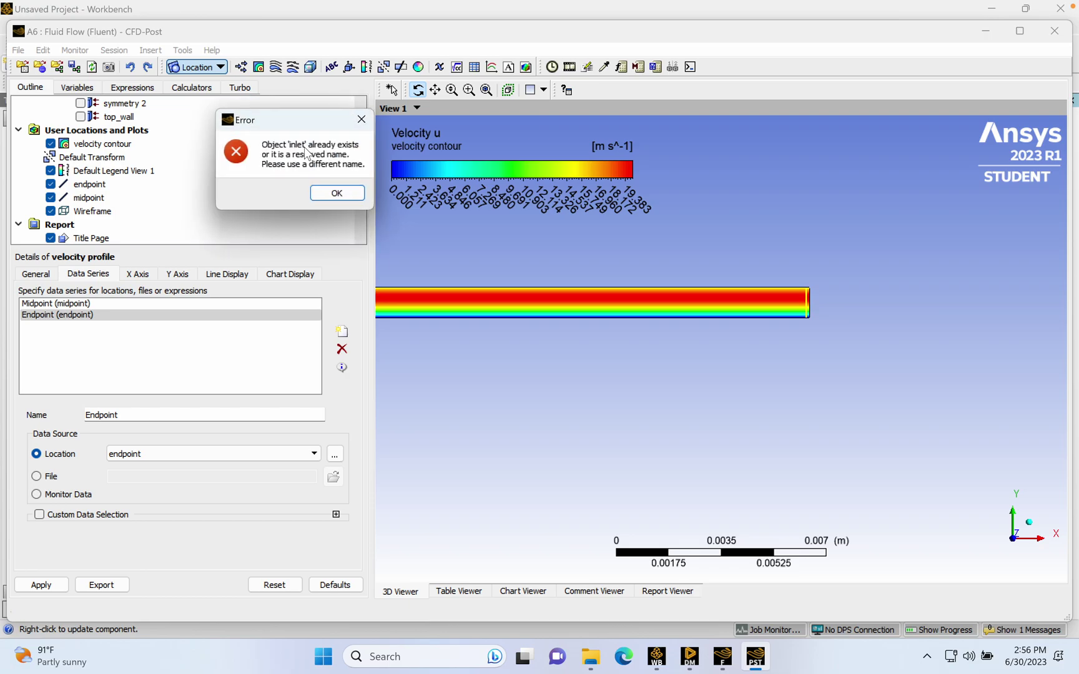
left_click(332, 195)
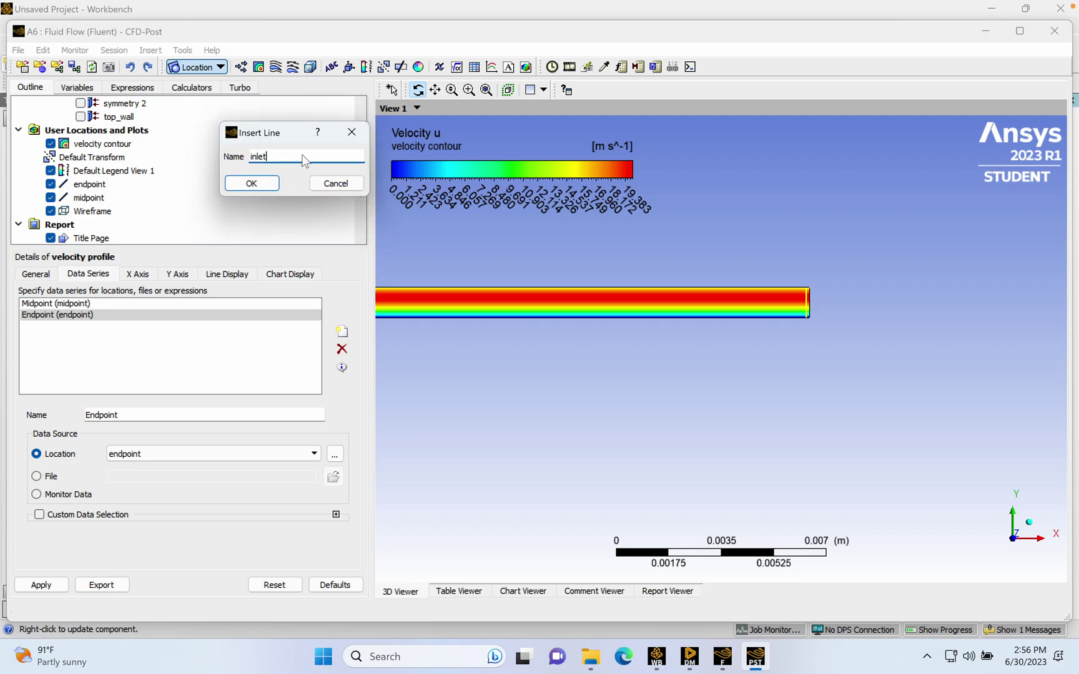
key("Return")
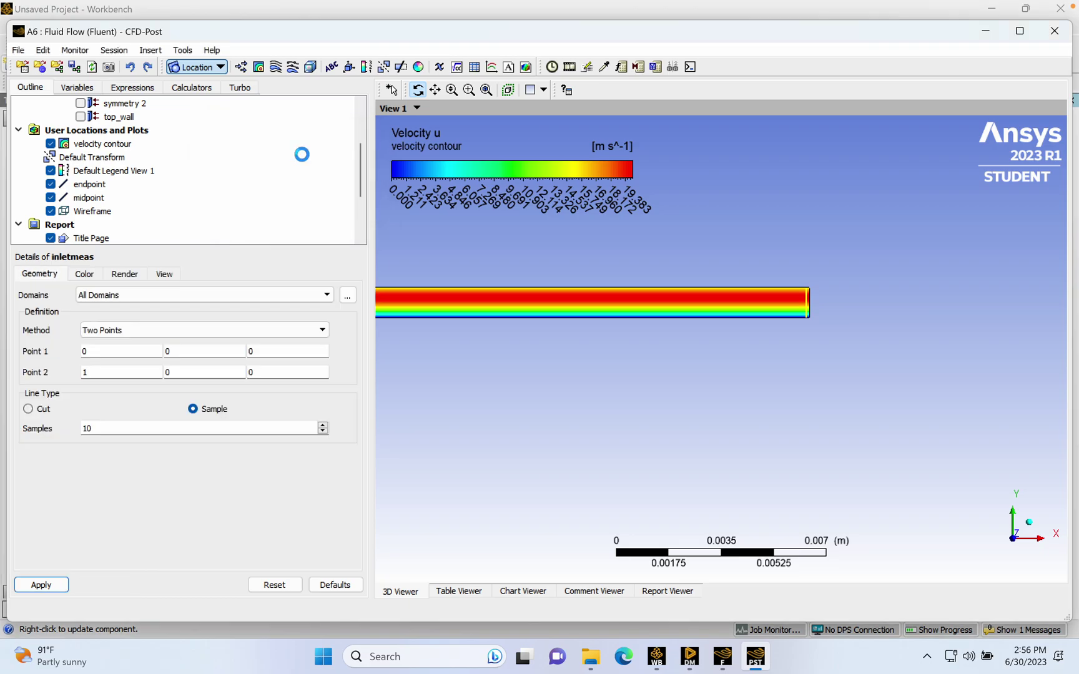
- Define the inletmeas line from (0.001, 0, 0) to (0.001, 0.001, 0) with 100 samples and apply it
left_click(87, 352)
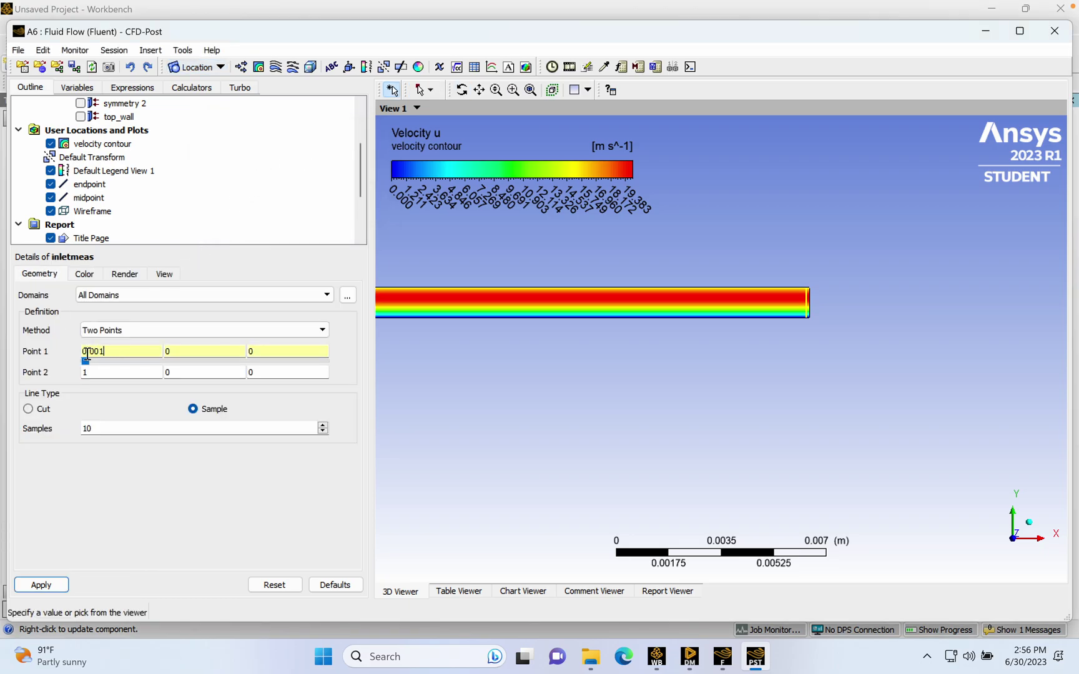
left_click(120, 368)
key("BackSpace")
type("0.001")
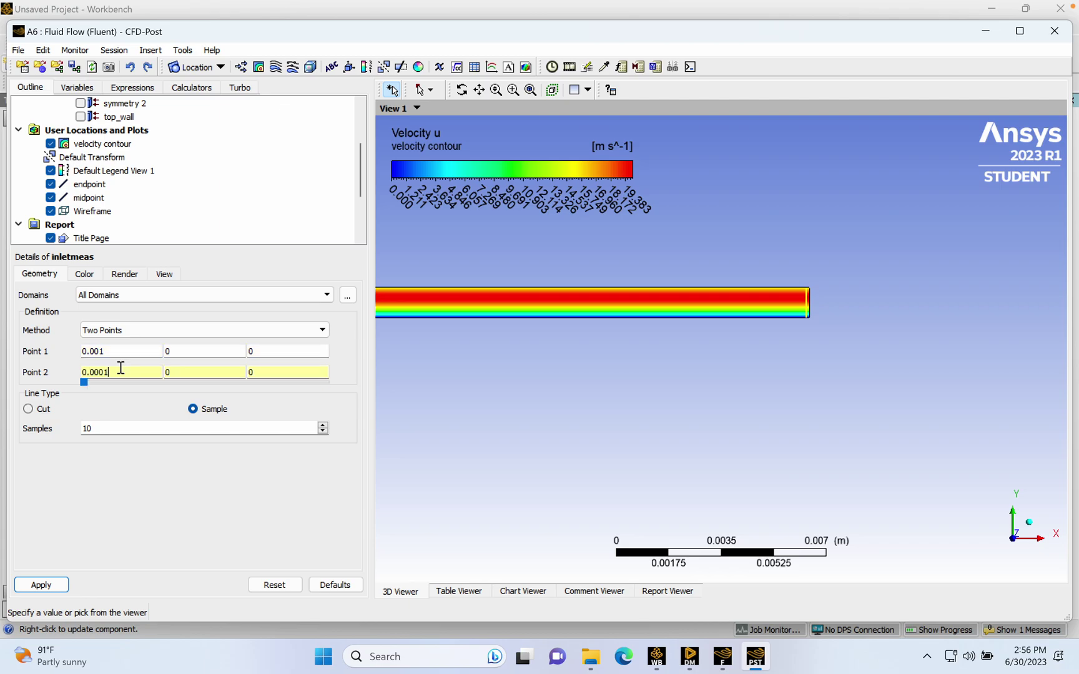
type("1")
double_click(177, 370)
type("0.001")
left_click_drag(113, 431, 72, 429)
type("100")
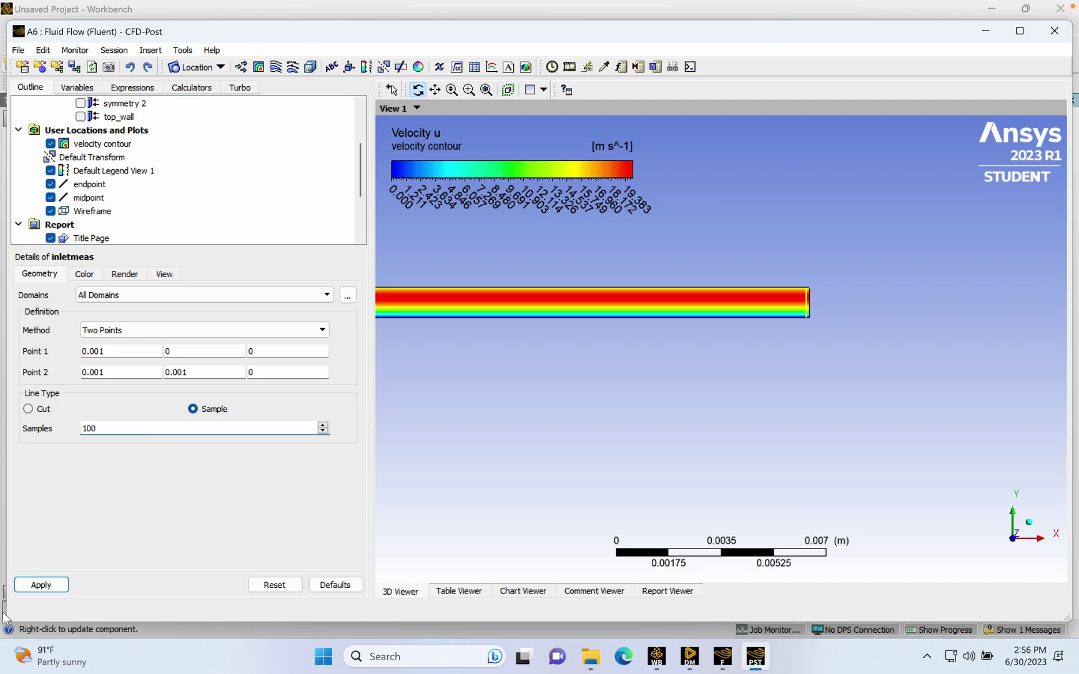
left_click(34, 586)
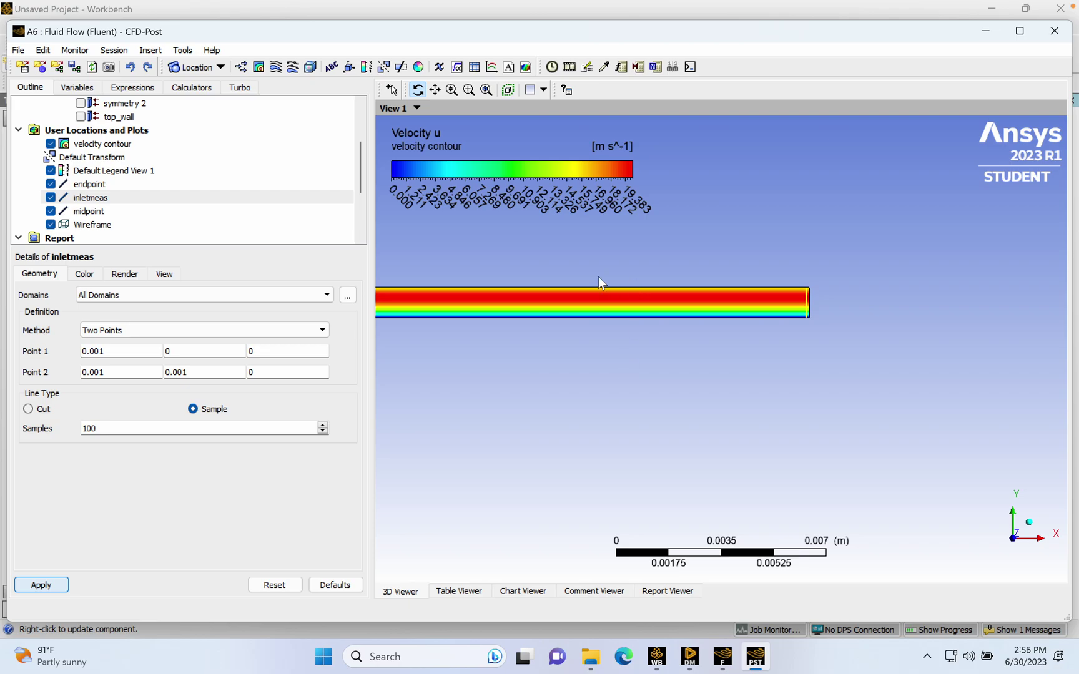
- Add a data series named Inlet to the velocity profile chart, using inletmeas as its location, and apply it
left_click(527, 593)
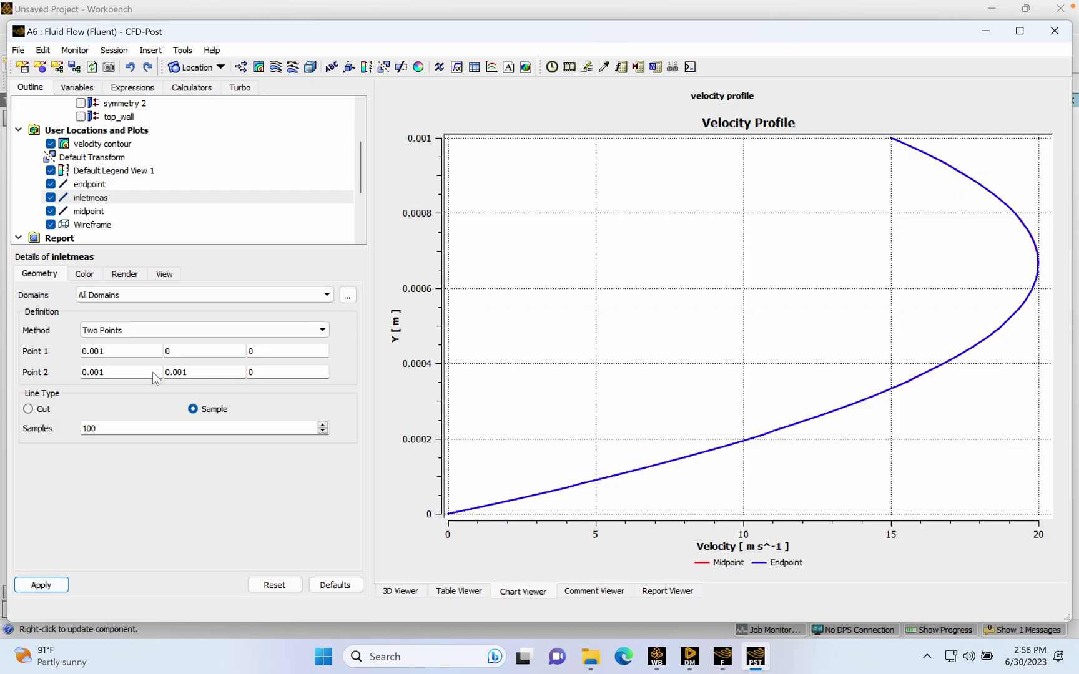
scroll(93, 217, "down", 3)
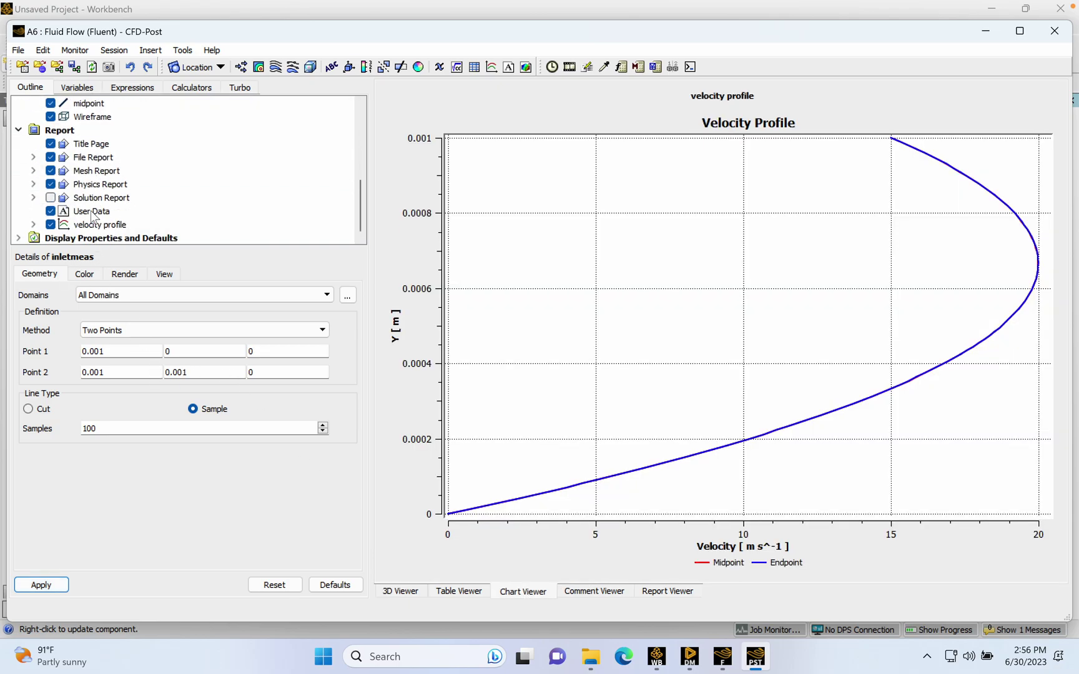
left_click(66, 225)
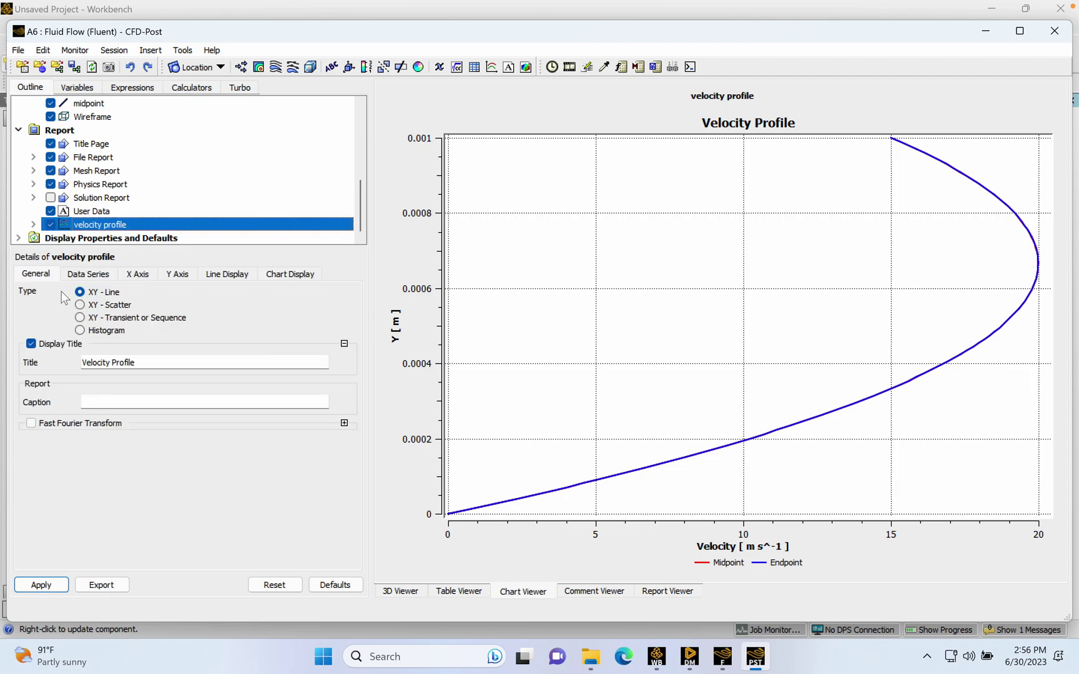
left_click(85, 277)
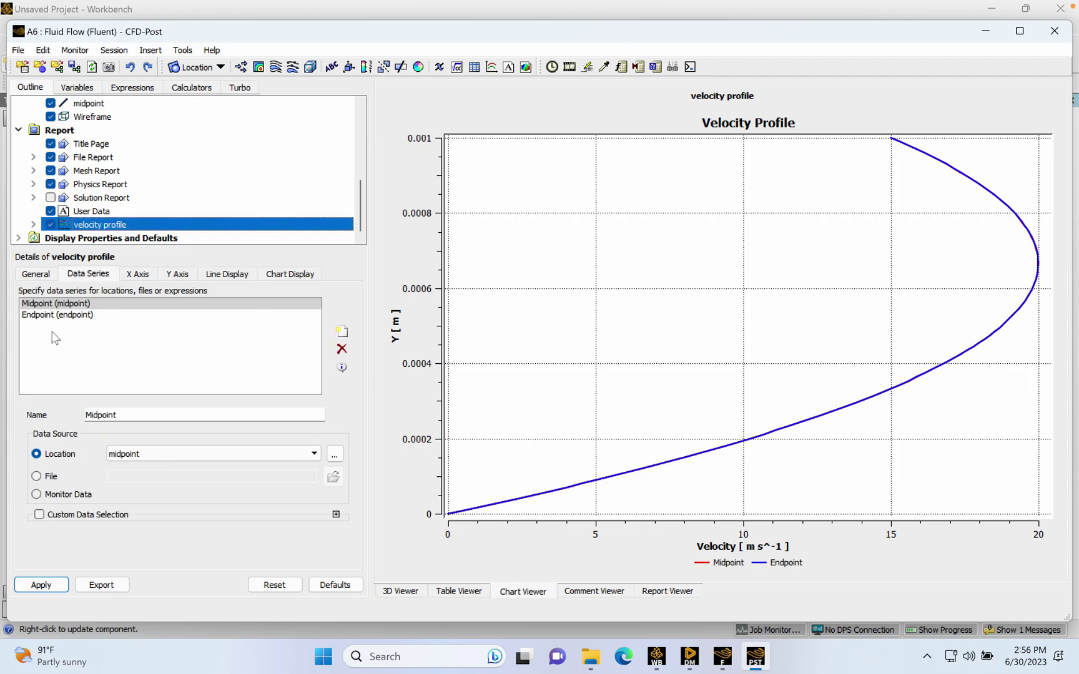
left_click(337, 327)
triple_click(162, 418)
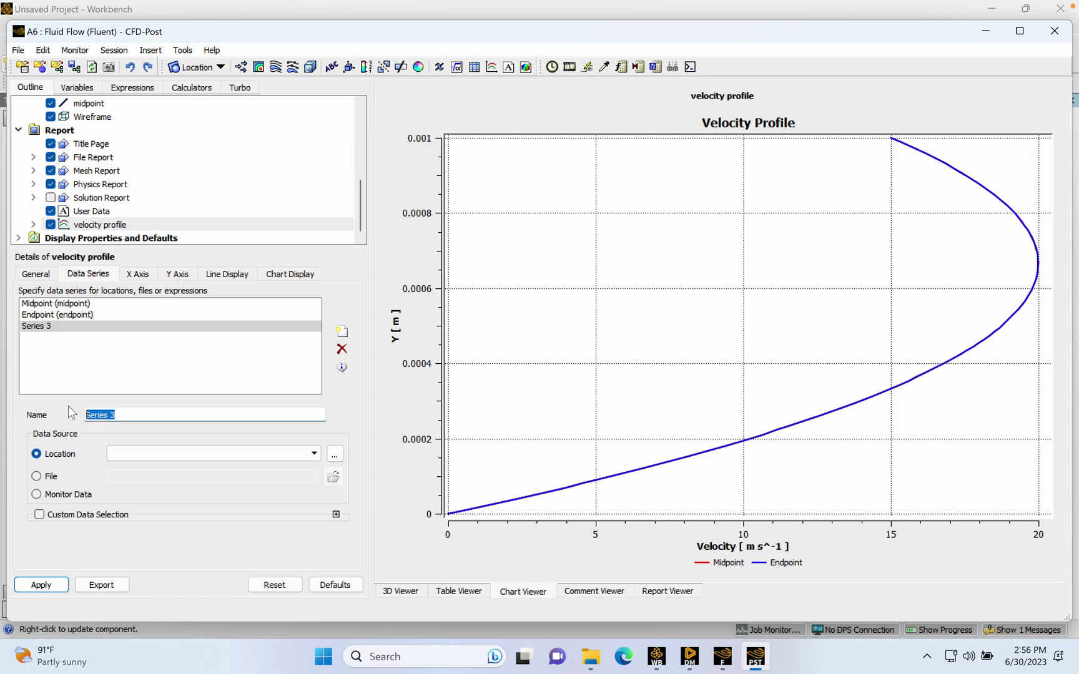
type("Inlet")
key("Return")
left_click(193, 454)
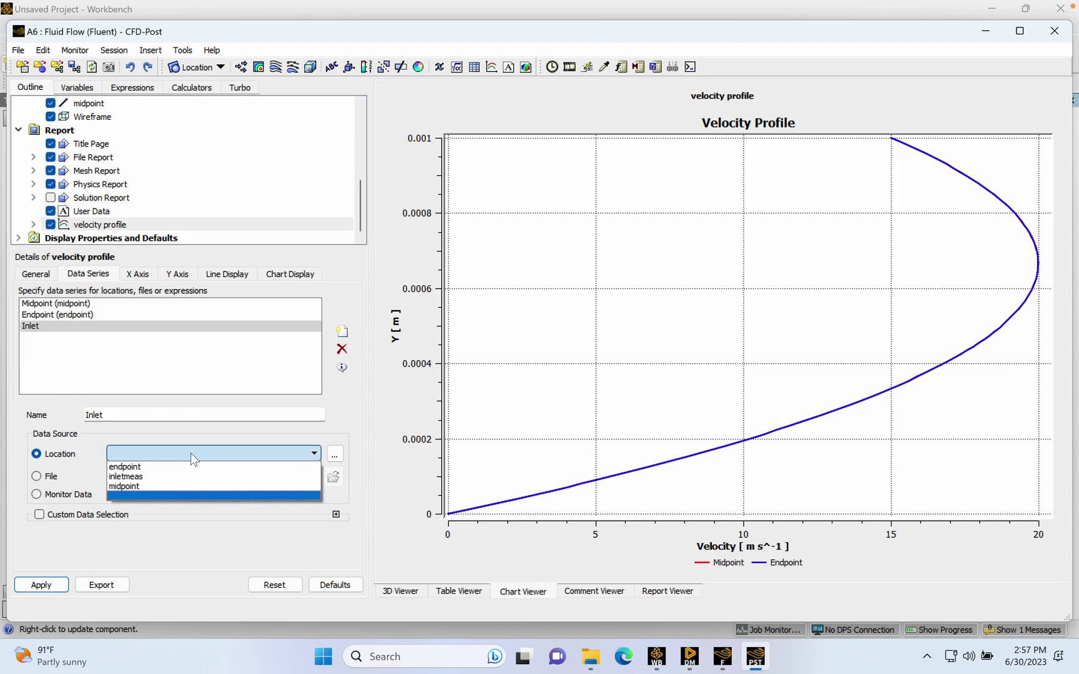
left_click(144, 476)
left_click(27, 590)
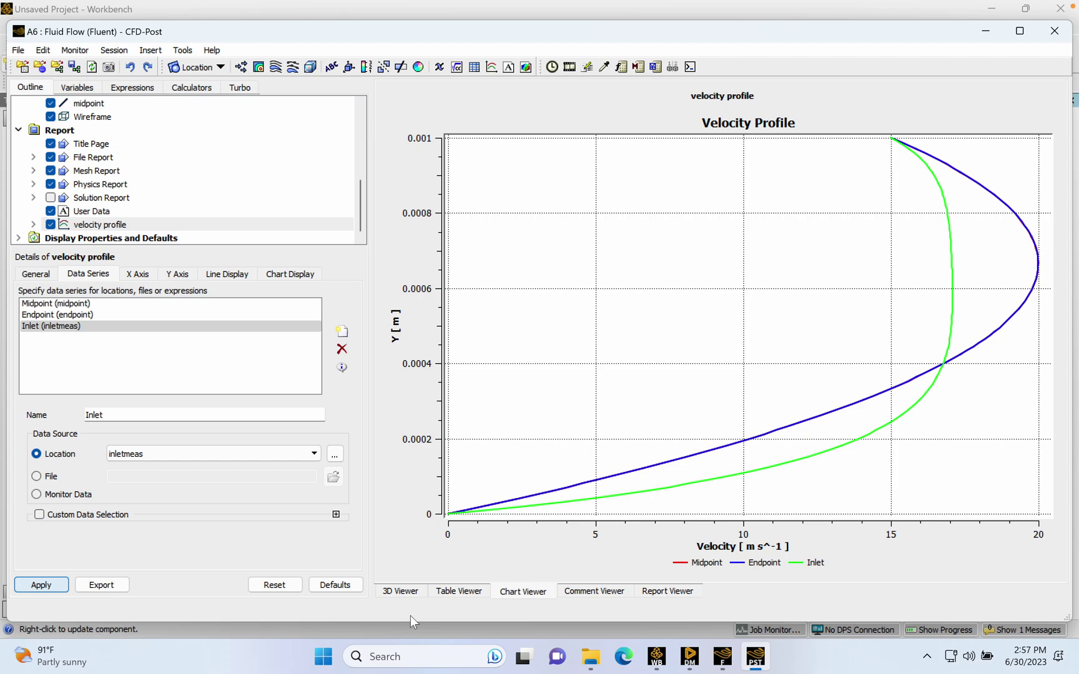
- Examine the velocity contour around the inletmeas line near the channel inlet and further downstream
left_click(398, 593)
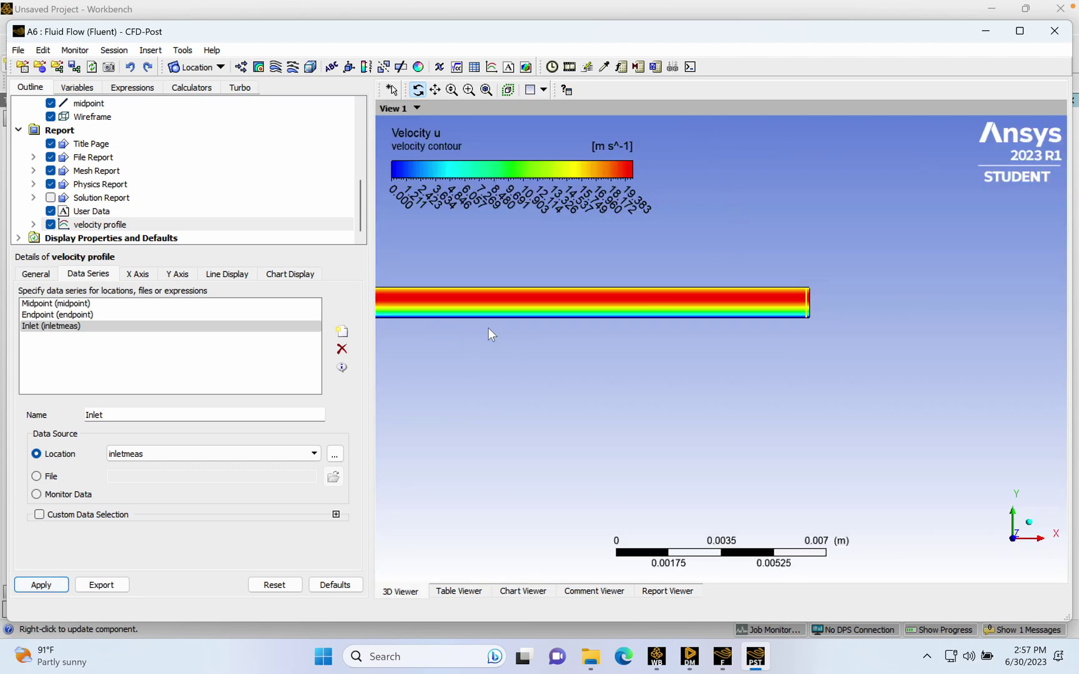
left_click(435, 90)
left_click_drag(485, 224, 837, 270)
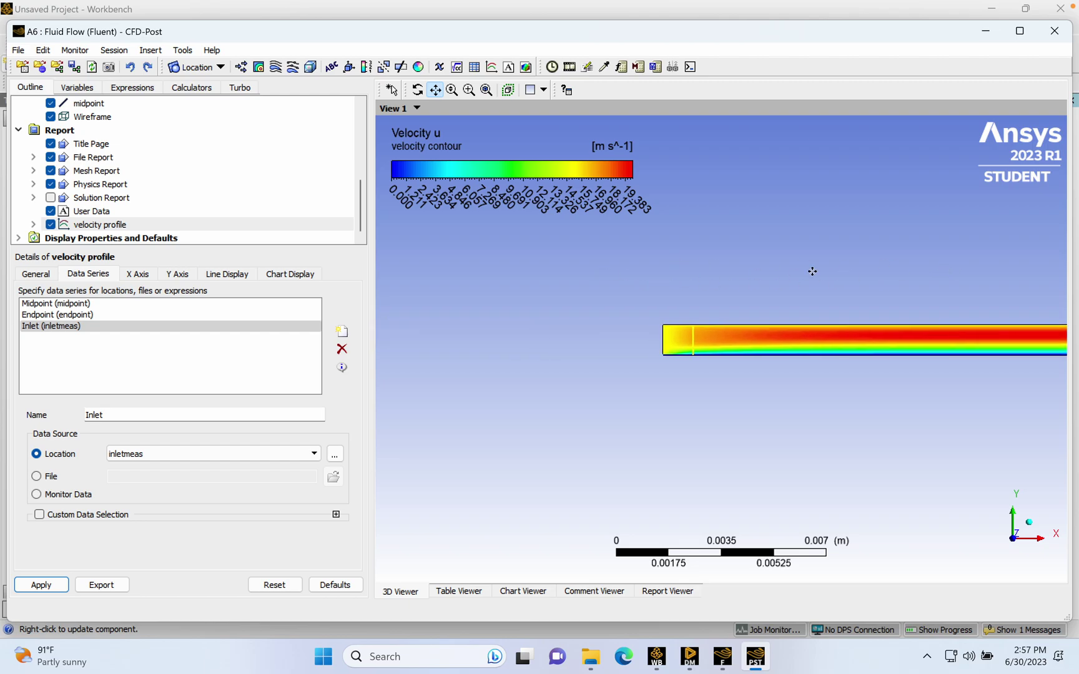
scroll(682, 338, "up", 3)
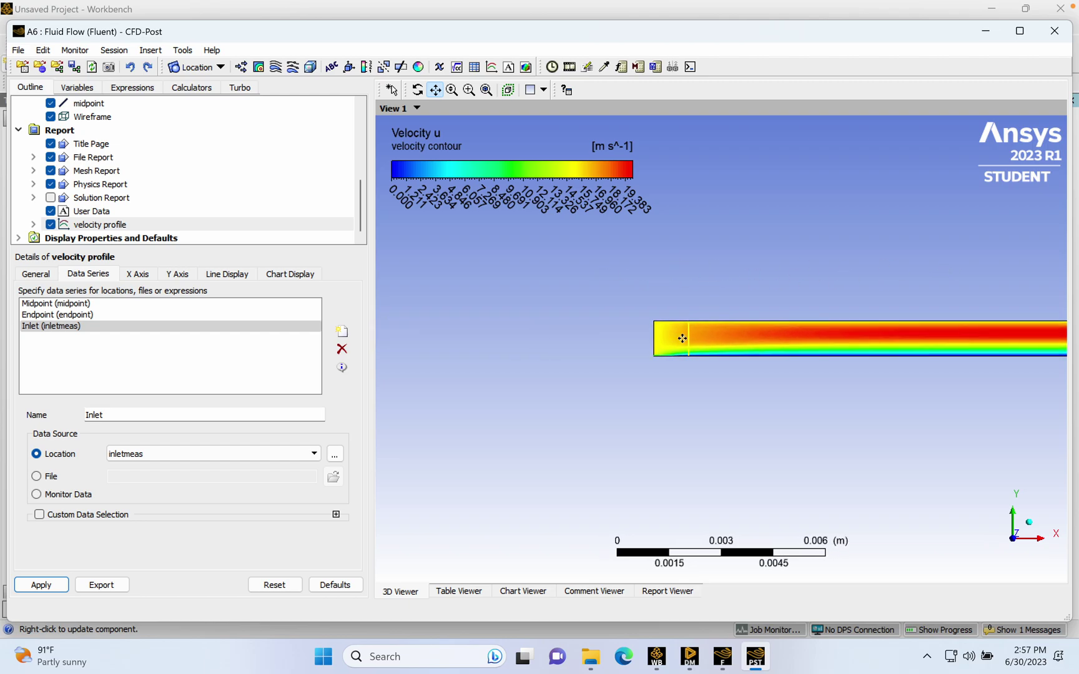
scroll(651, 333, "up", 5)
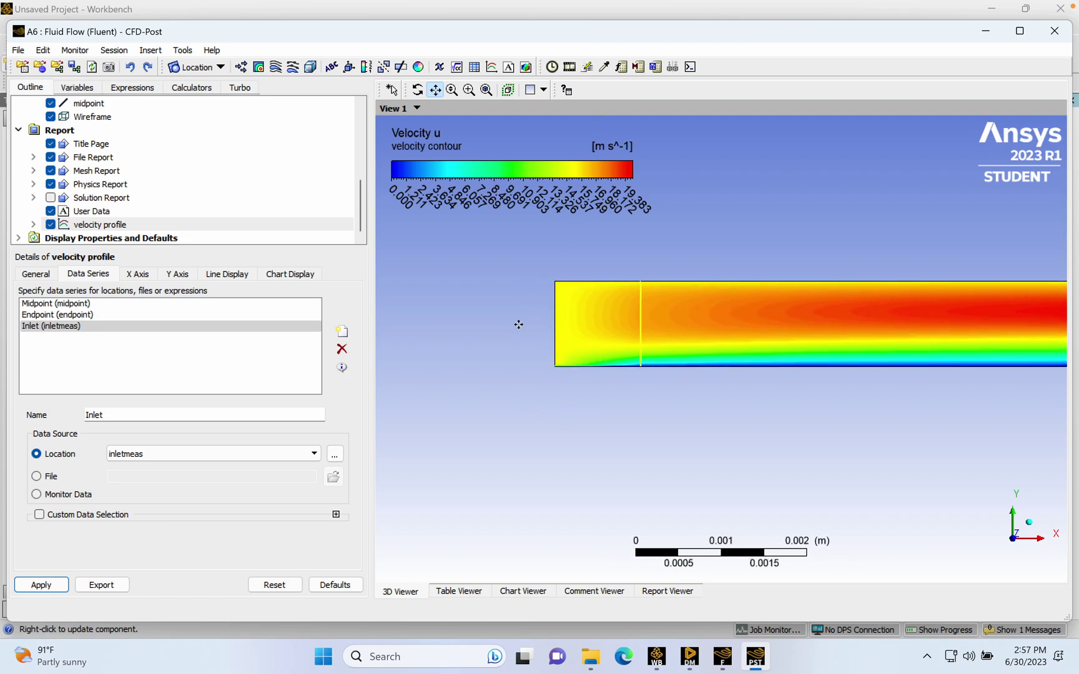
left_click_drag(646, 270, 556, 229)
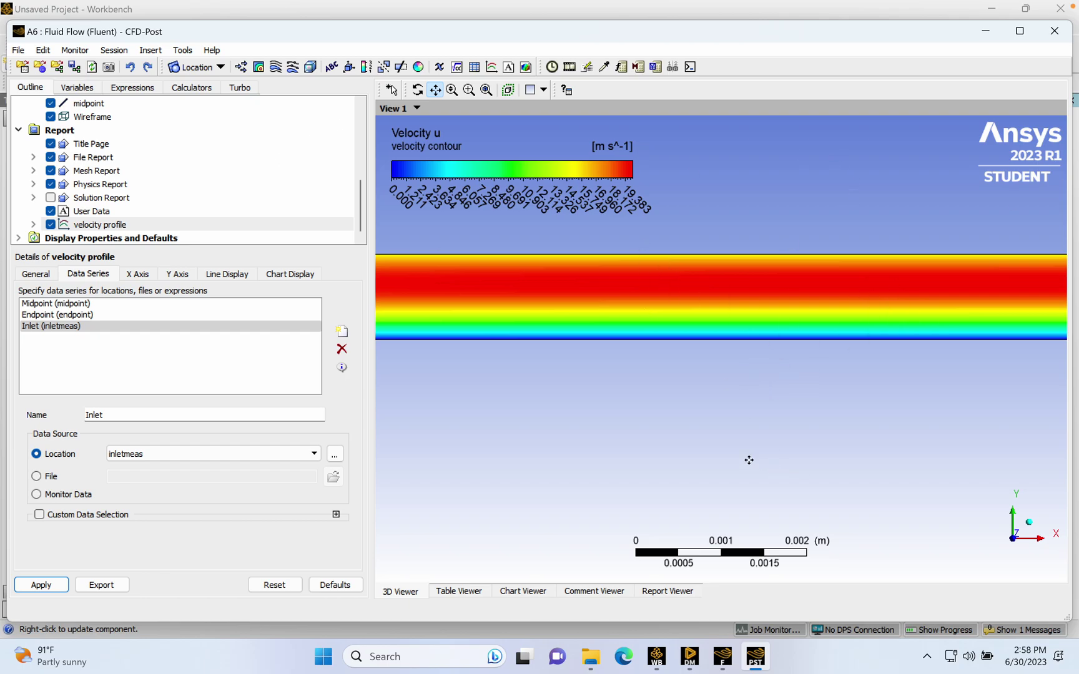
key("ctrl+Left")
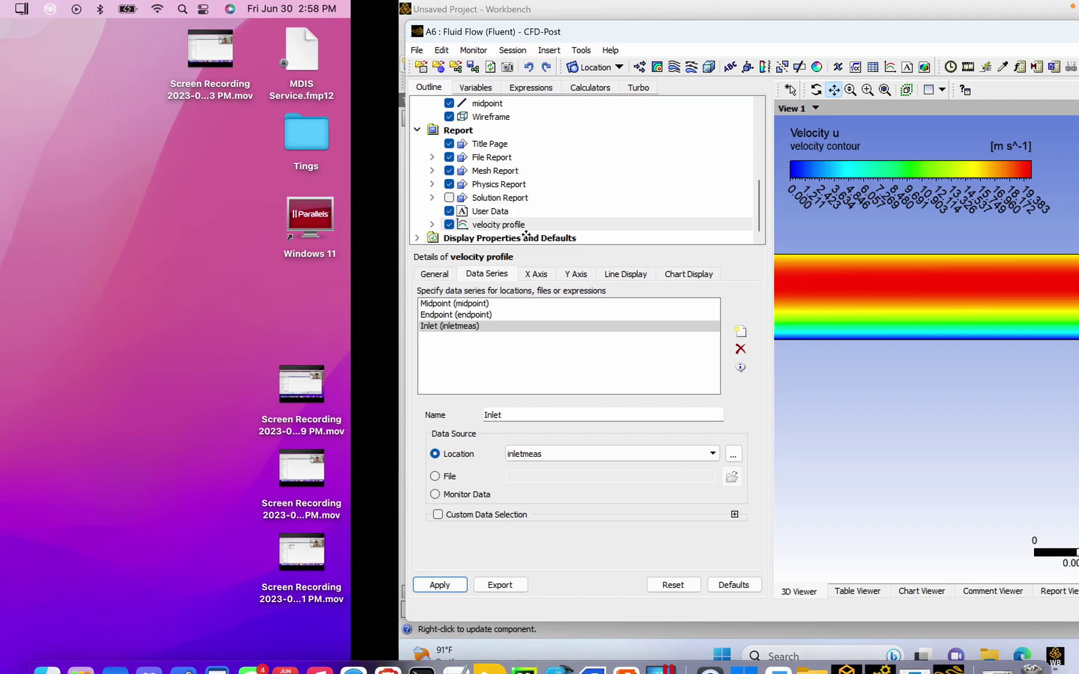